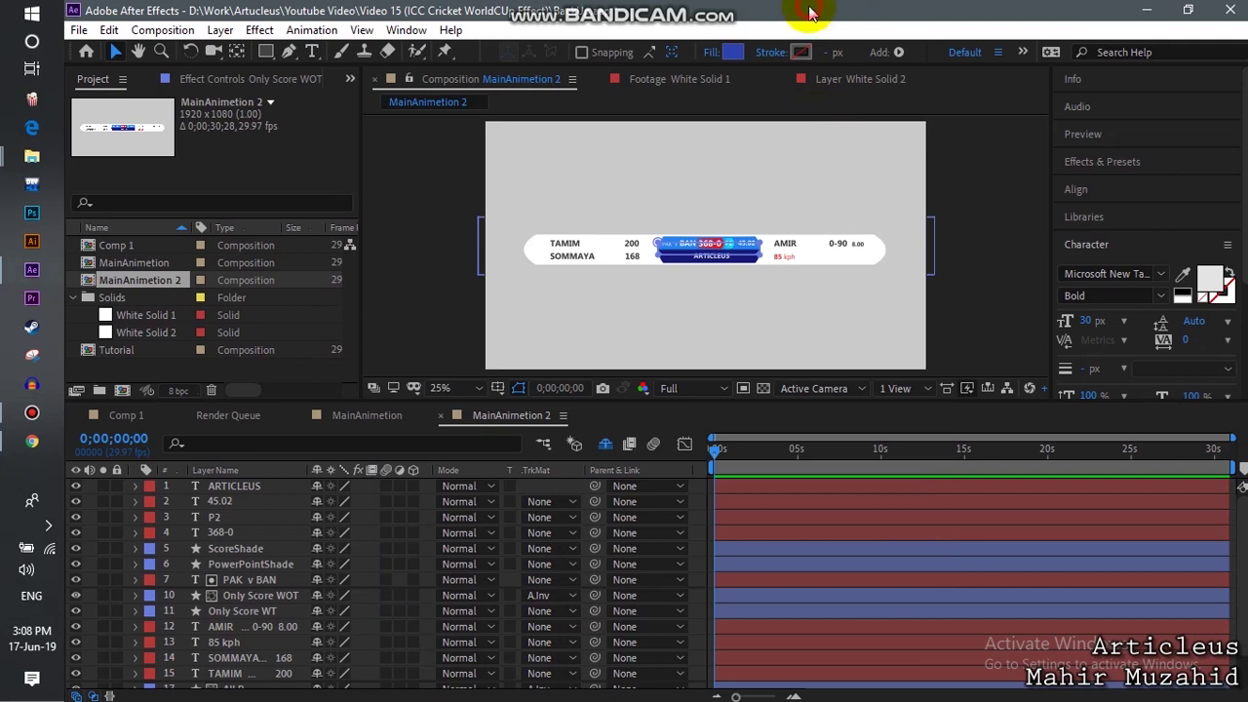
Select the layer stack from ARTICLEUS down to All L, then deselect all layers
{"action": "left_click", "coordinate": [808, 515]}
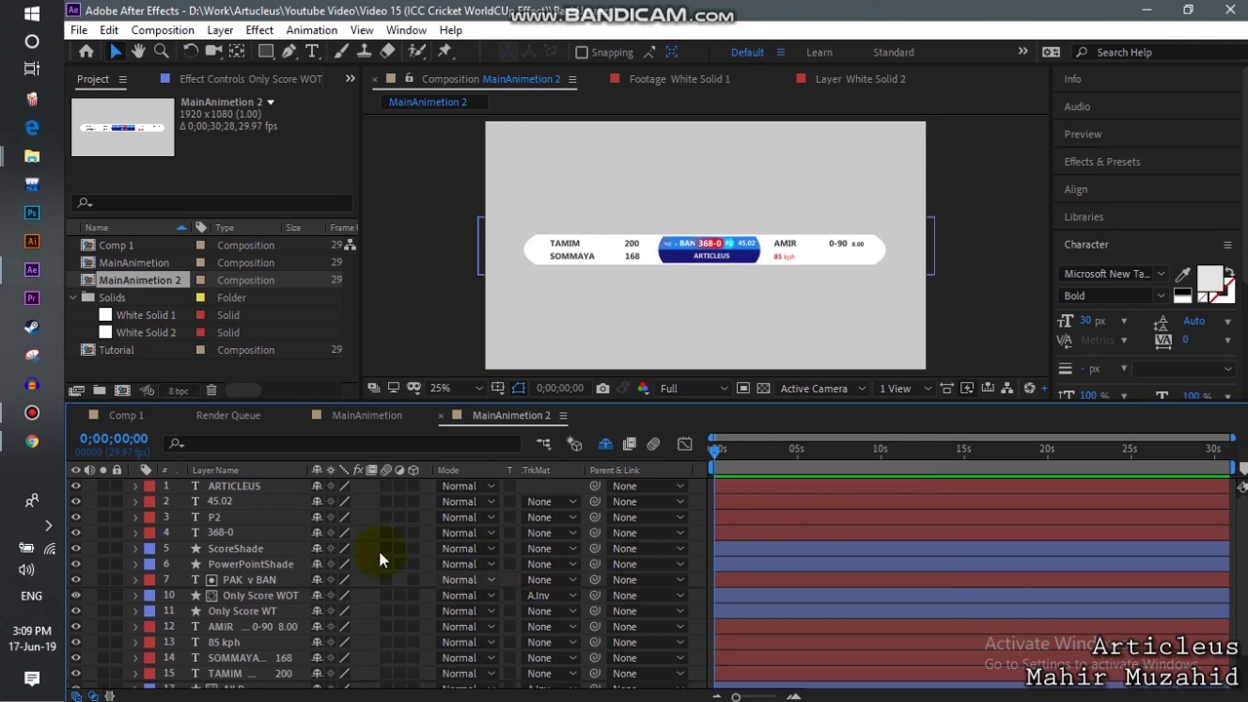
{"action": "left_click", "coordinate": [237, 486]}
{"action": "scroll", "coordinate": [285, 641], "scroll_direction": "down", "scroll_amount": 1}
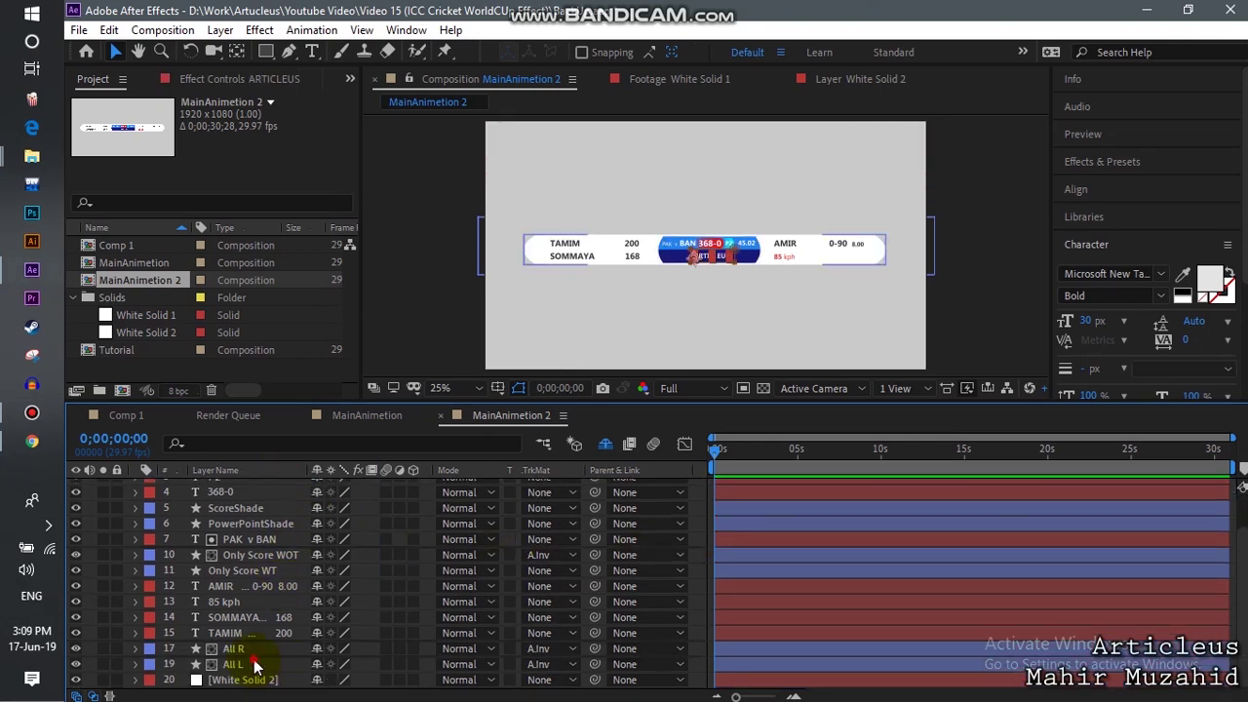
{"action": "left_click", "coordinate": [255, 664], "text": "shift"}
{"action": "left_click", "coordinate": [695, 567]}
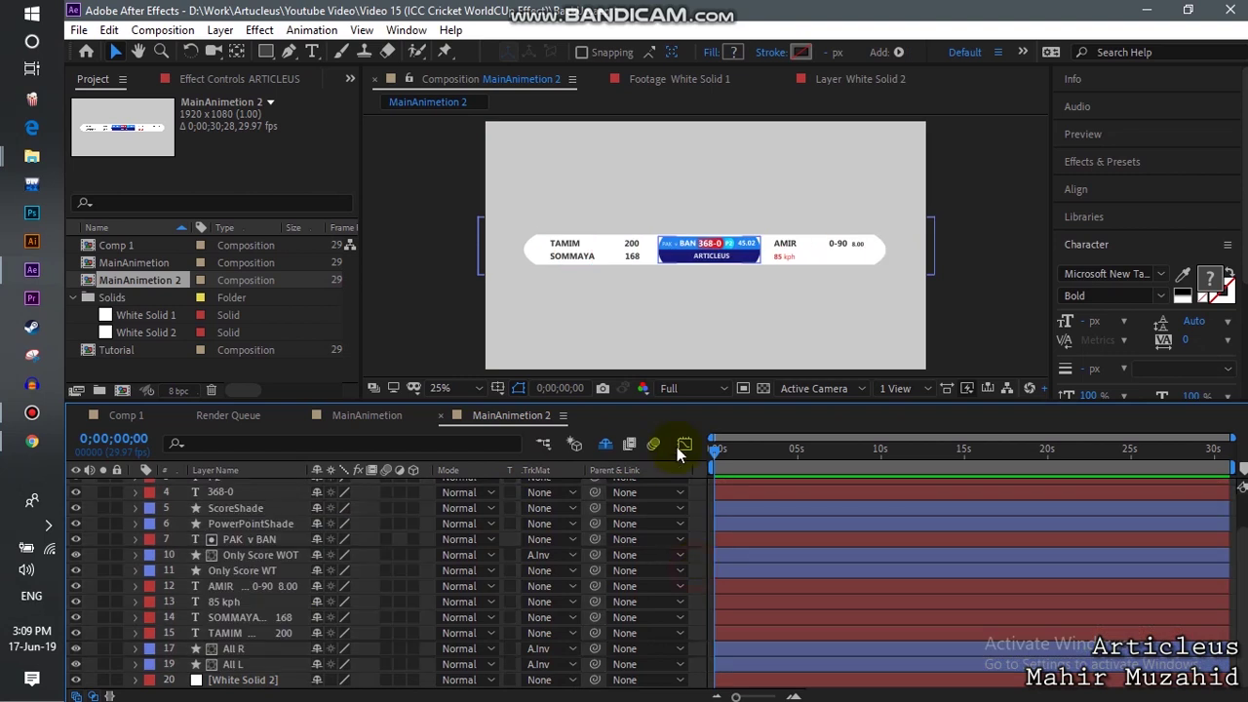
{"action": "key", "text": "period"}
{"action": "key", "text": "period"}
{"action": "key", "text": "comma"}
{"action": "key", "text": "comma"}
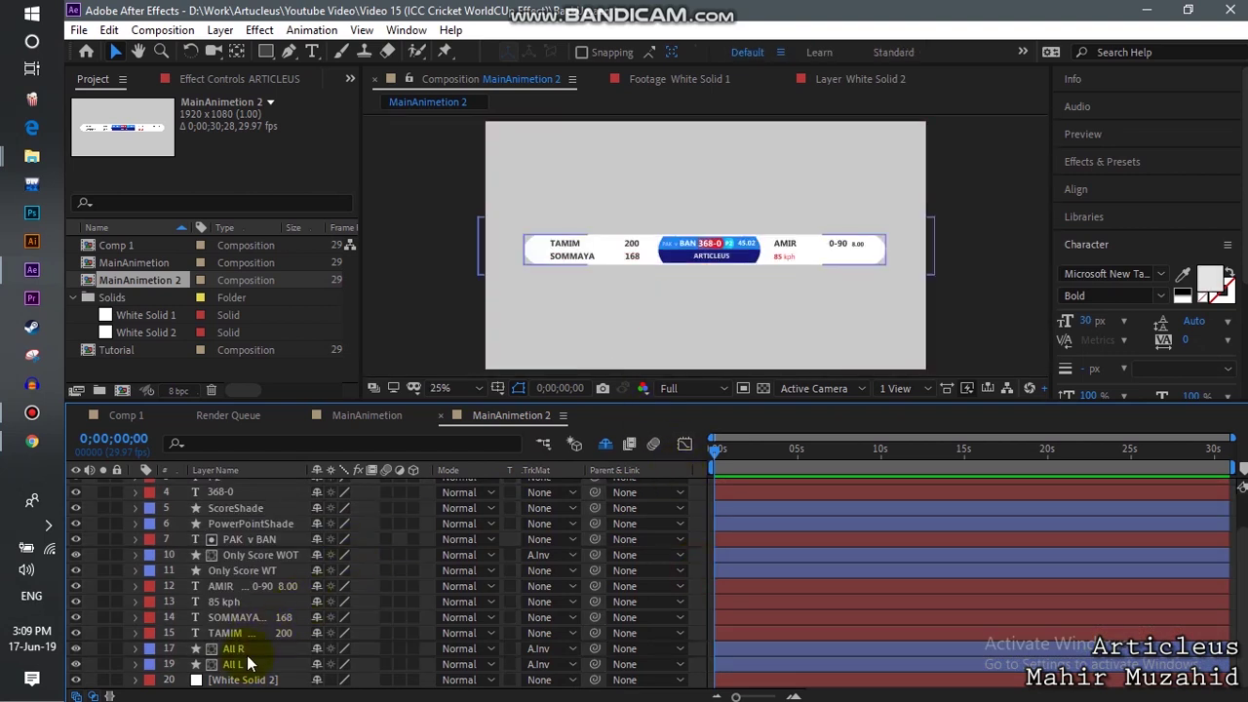
Reveal the shy layers, inspect All R, Shape Layers 3 and 2 and All L's matte, then re-hide them
{"action": "left_click", "coordinate": [606, 444]}
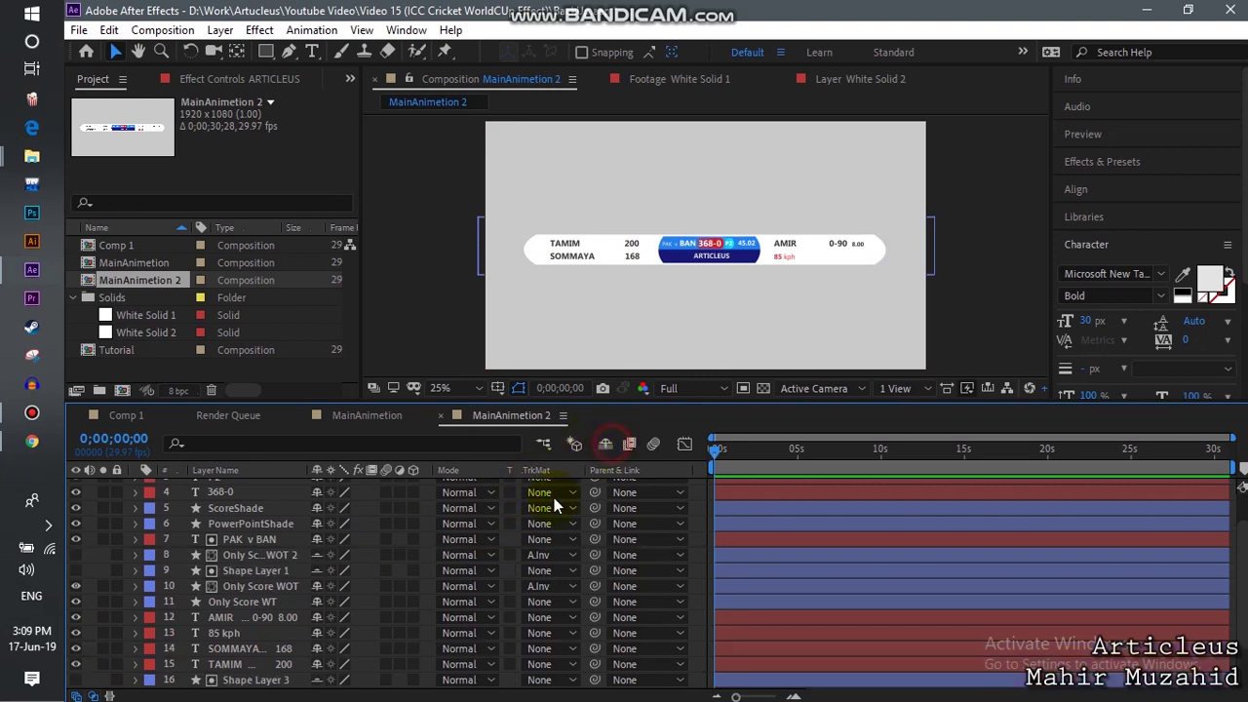
{"action": "scroll", "coordinate": [284, 595], "scroll_direction": "down", "scroll_amount": 2}
{"action": "scroll", "coordinate": [285, 596], "scroll_direction": "down", "scroll_amount": 1}
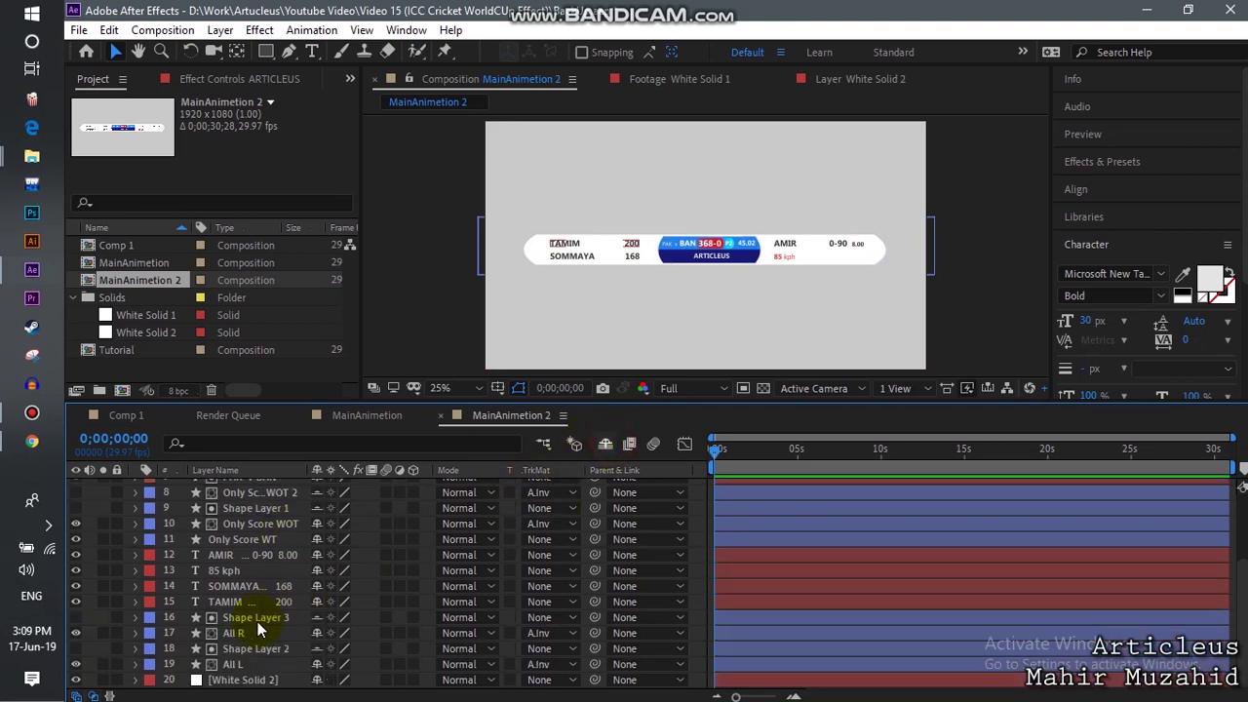
{"action": "left_click", "coordinate": [257, 634]}
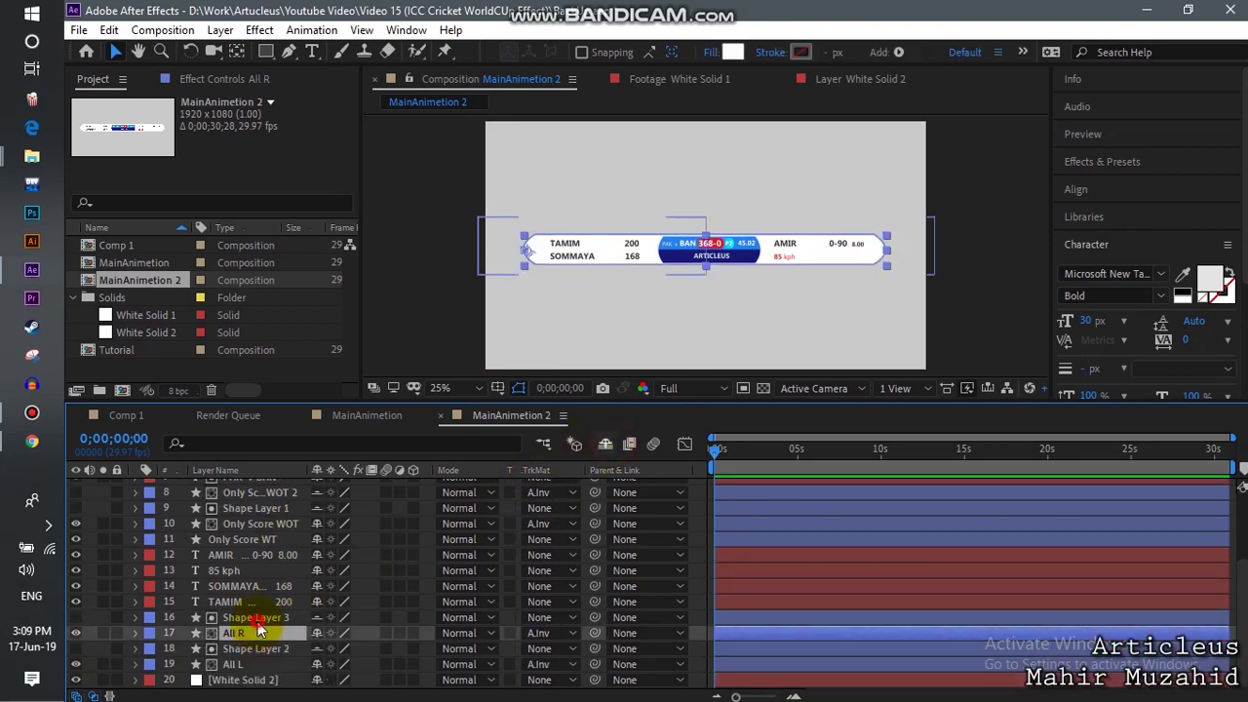
{"action": "left_click", "coordinate": [256, 618]}
{"action": "left_click", "coordinate": [251, 649]}
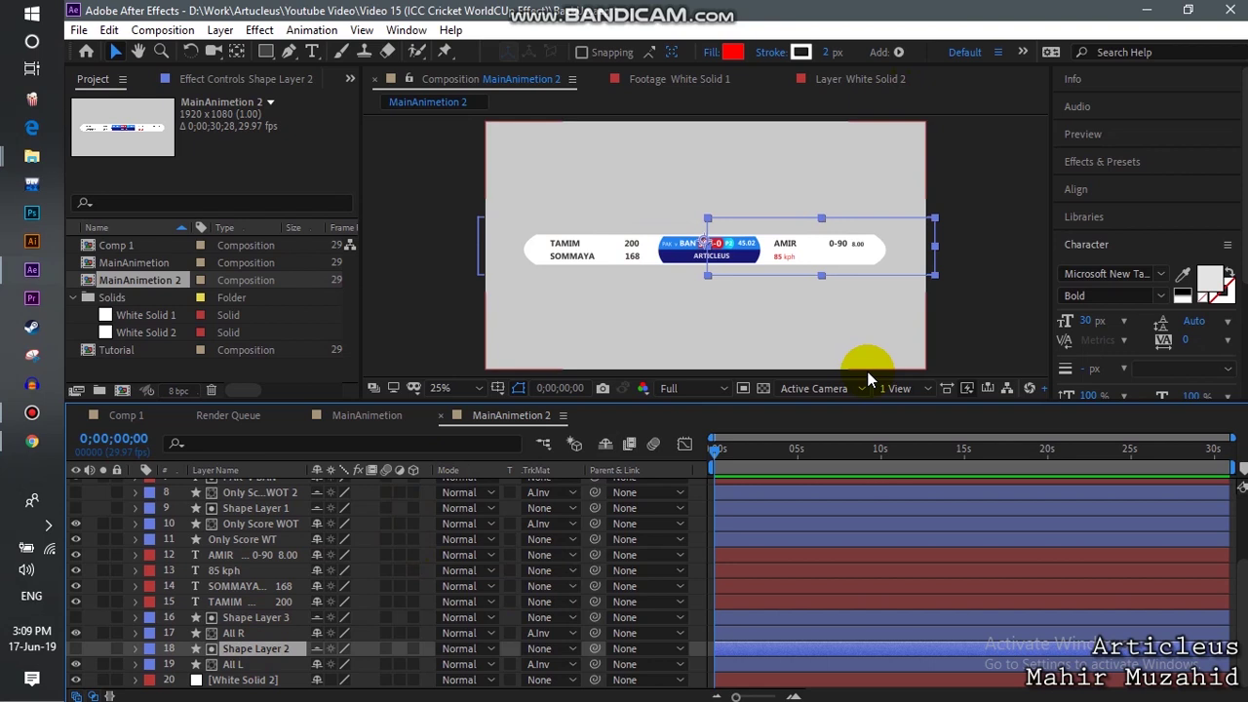
{"action": "left_click", "coordinate": [537, 665]}
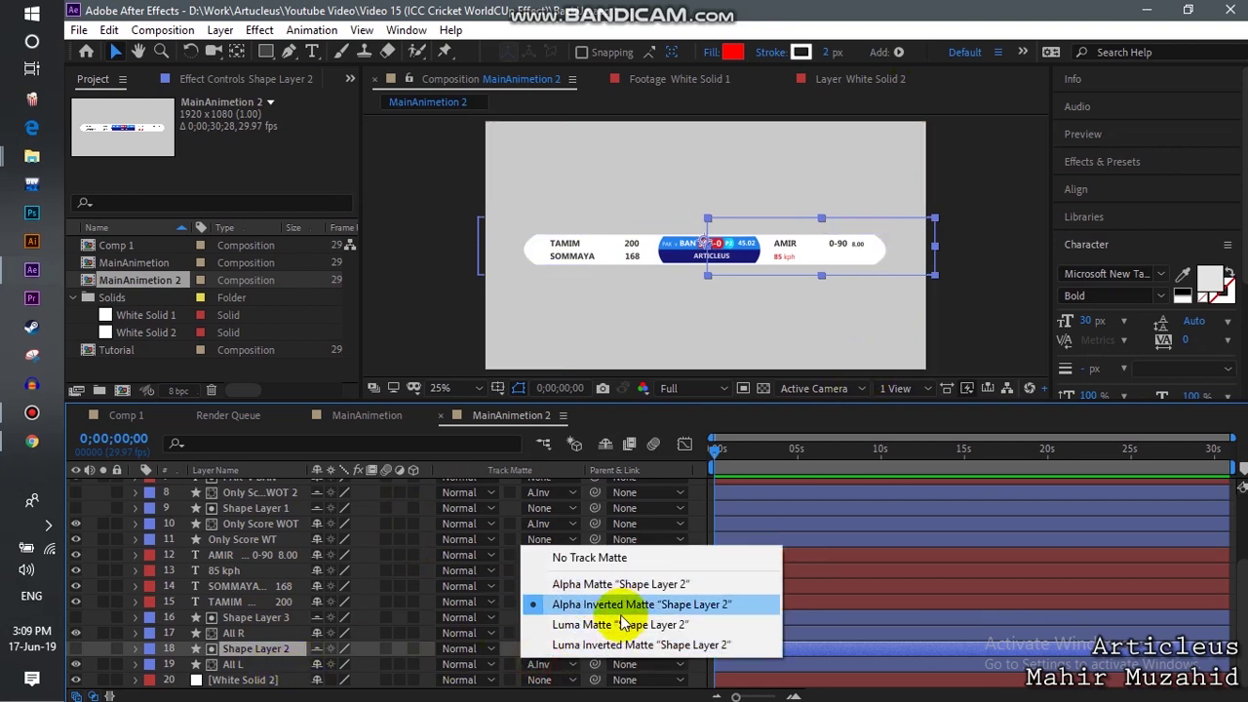
{"action": "key", "text": "Escape"}
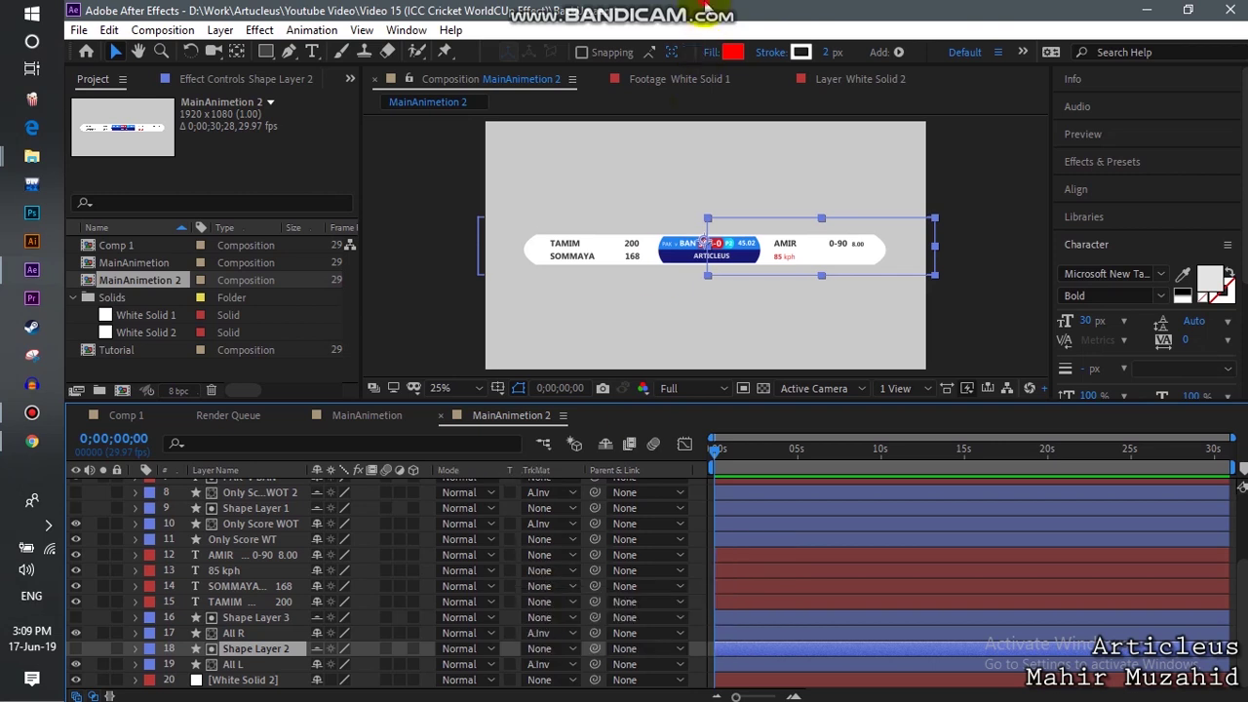
{"action": "left_click", "coordinate": [606, 444]}
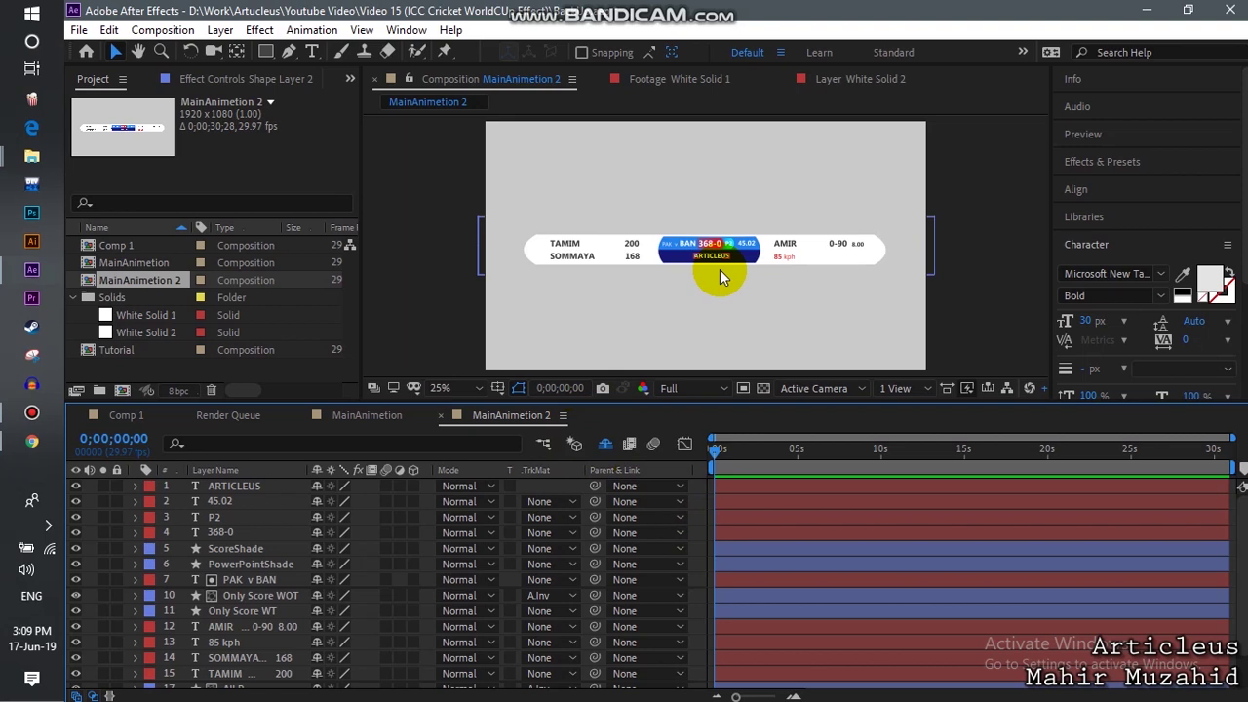
Open Comp 1 at 50% view and return to the start of its animation
{"action": "key", "text": "period"}
{"action": "key", "text": "period"}
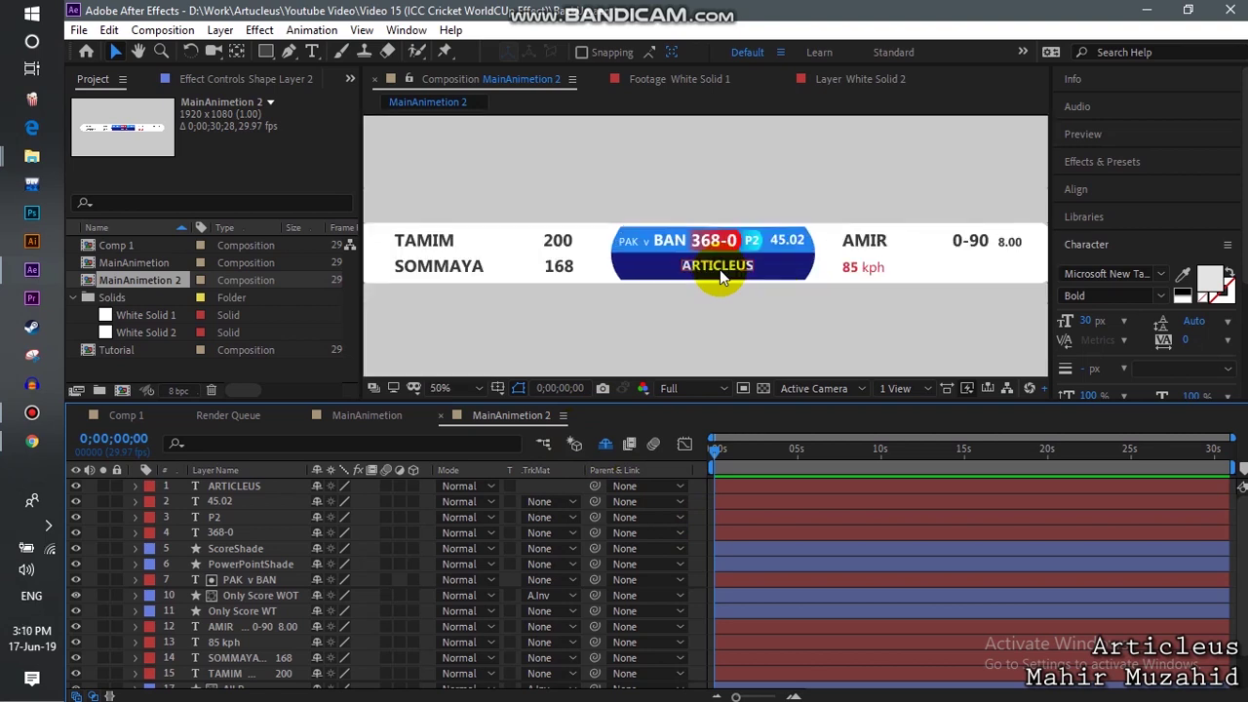
{"action": "key", "text": "comma"}
{"action": "key", "text": "comma"}
{"action": "key", "text": "period"}
{"action": "key", "text": "period"}
{"action": "double_click", "coordinate": [137, 247]}
{"action": "left_click_drag", "start_coordinate": [716, 465], "coordinate": [714, 438]}
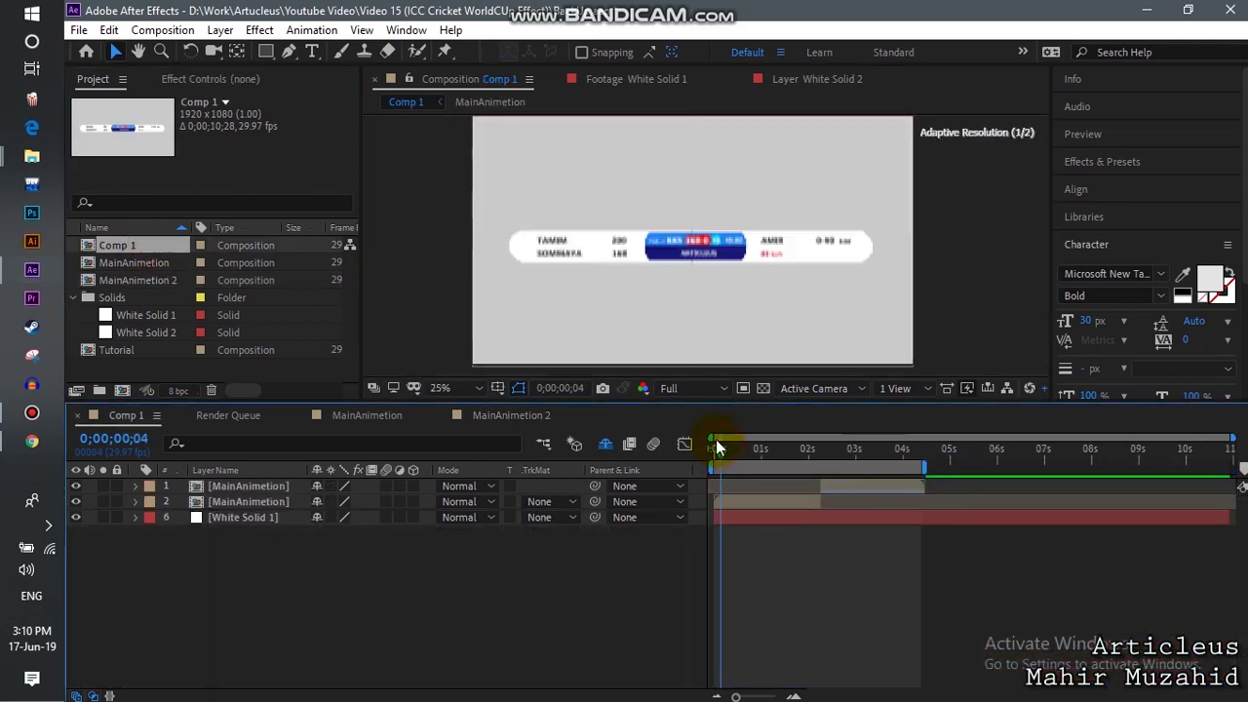
Scrub Comp 1 from the start through its first second, then reopen MainAnimetion 2
{"action": "left_click", "coordinate": [720, 463]}
{"action": "mouse_move", "coordinate": [716, 462]}
{"action": "left_mouse_down"}
{"action": "mouse_move", "coordinate": [799, 475]}
{"action": "mouse_move", "coordinate": [772, 478]}
{"action": "left_mouse_up"}
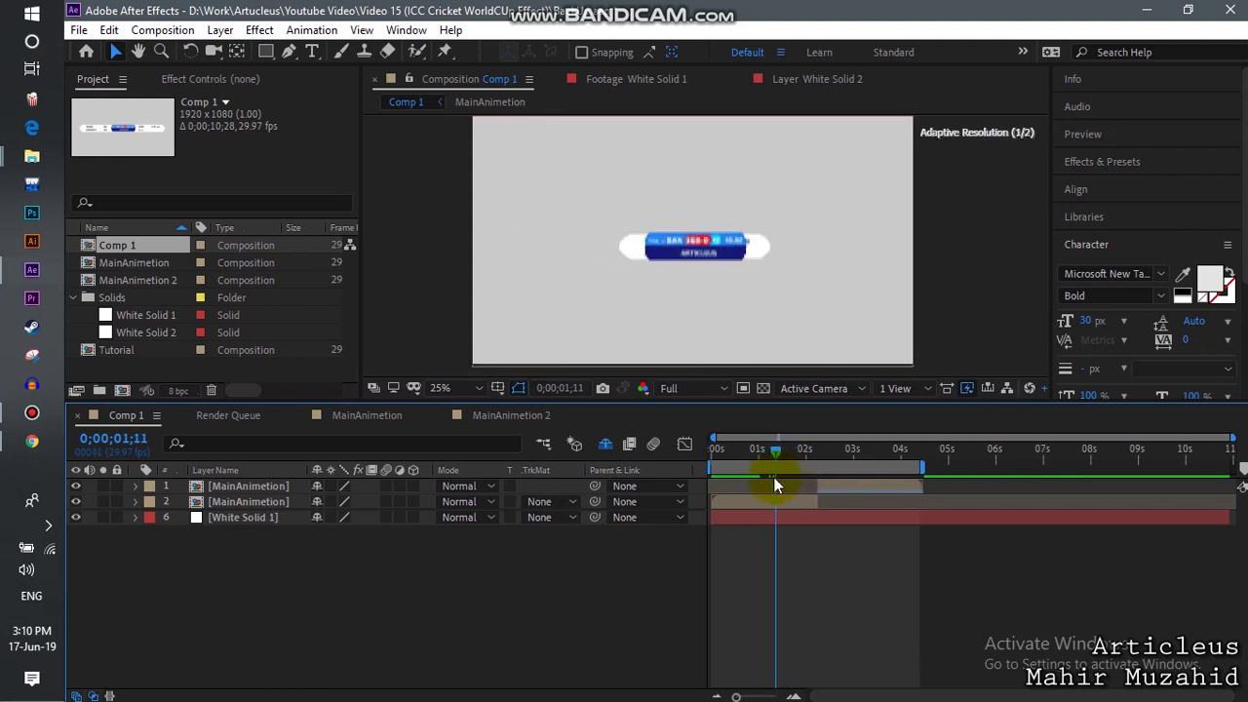
{"action": "left_click_drag", "start_coordinate": [773, 485], "coordinate": [758, 476]}
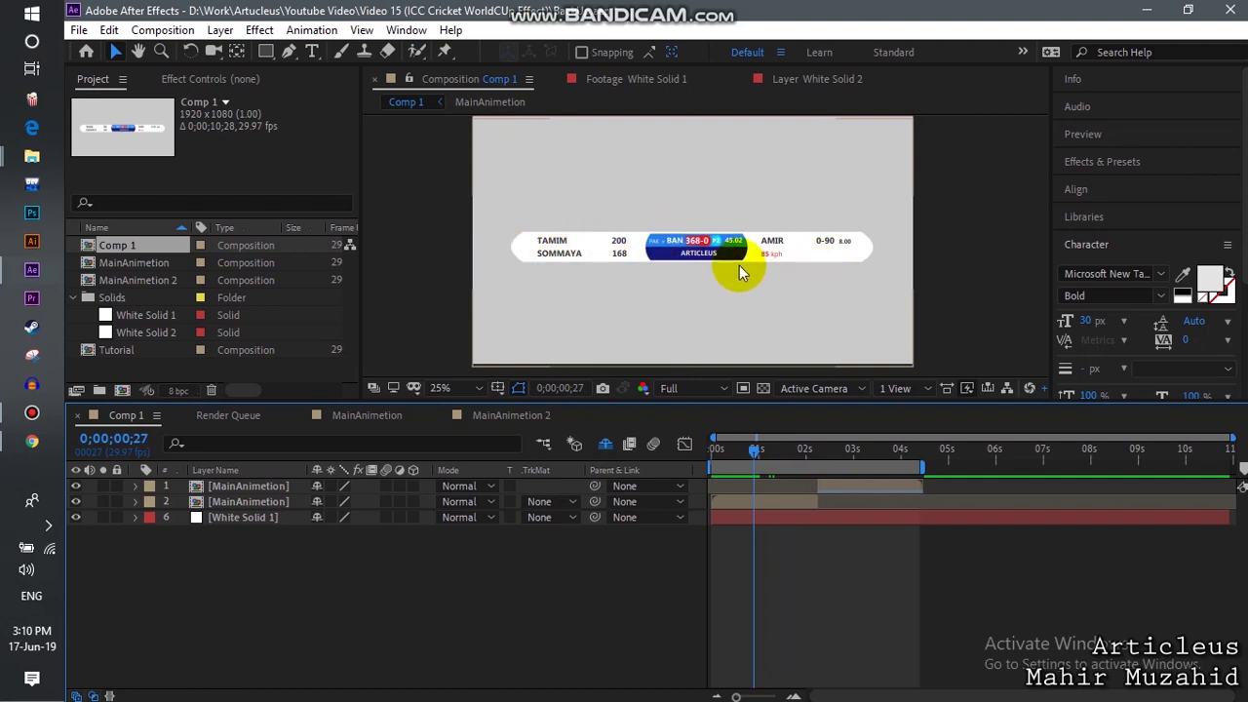
{"action": "left_click_drag", "start_coordinate": [752, 454], "coordinate": [729, 469]}
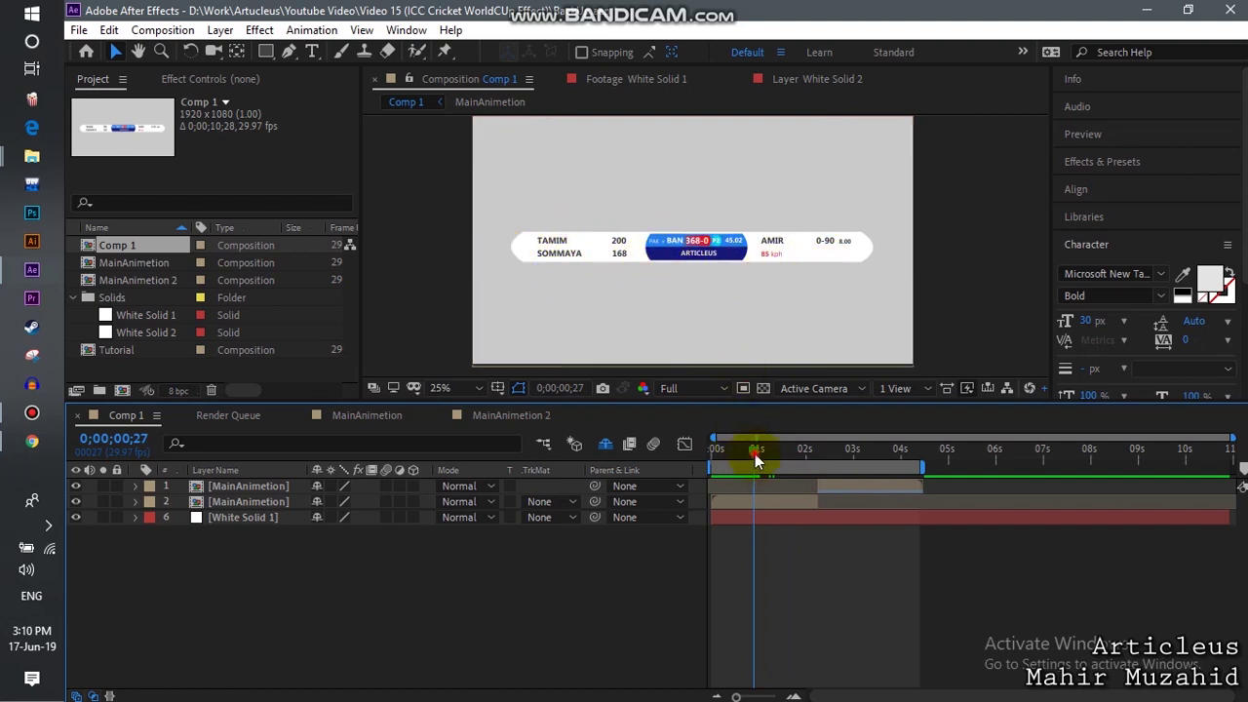
{"action": "double_click", "coordinate": [127, 280]}
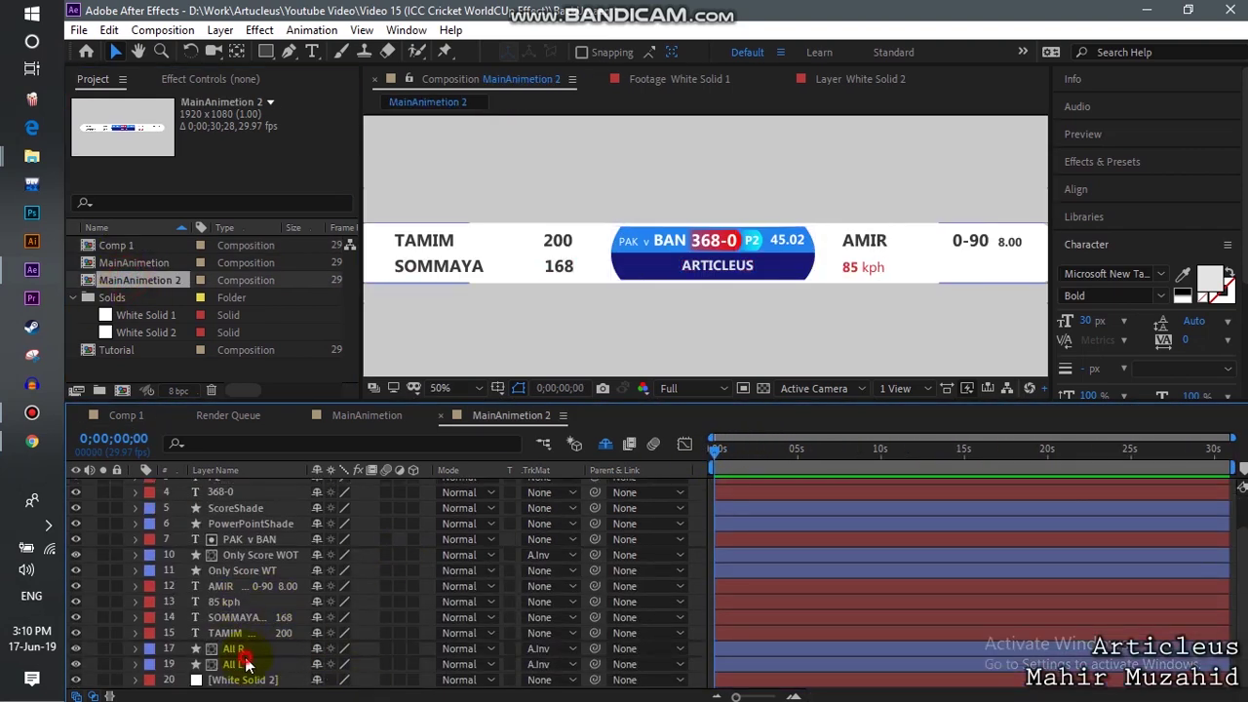
Identify the All R and All L white background halves by selecting them and toggling their visibility
{"action": "left_click", "coordinate": [244, 664]}
{"action": "left_click", "coordinate": [234, 649]}
{"action": "left_click", "coordinate": [234, 664]}
{"action": "left_click", "coordinate": [234, 648]}
{"action": "left_click", "coordinate": [262, 665]}
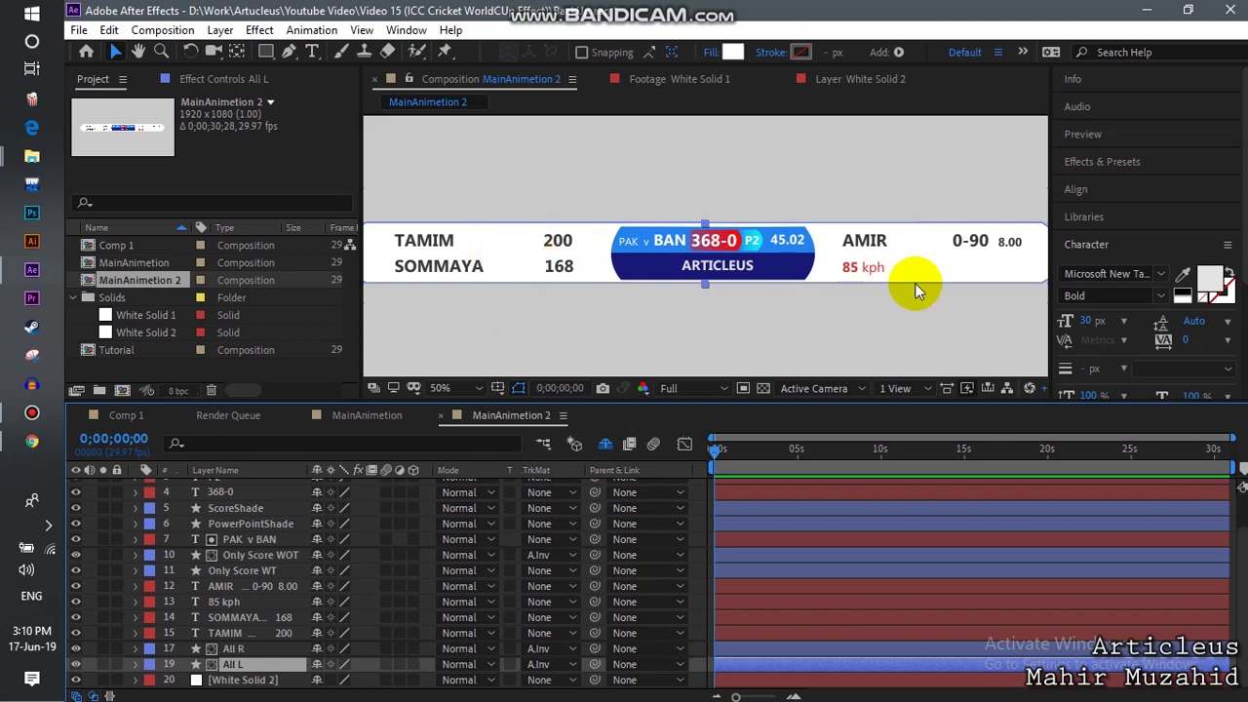
{"action": "scroll", "coordinate": [915, 282], "scroll_direction": "down", "scroll_amount": 2}
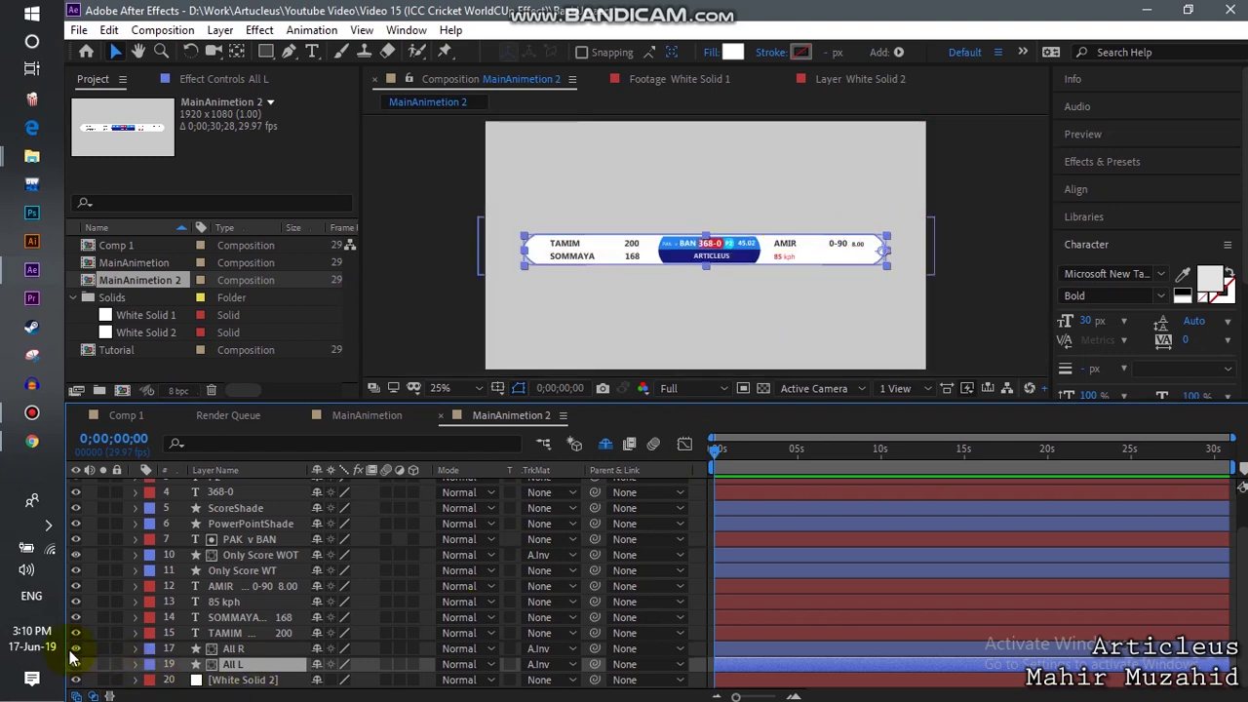
{"action": "key", "text": "F2"}
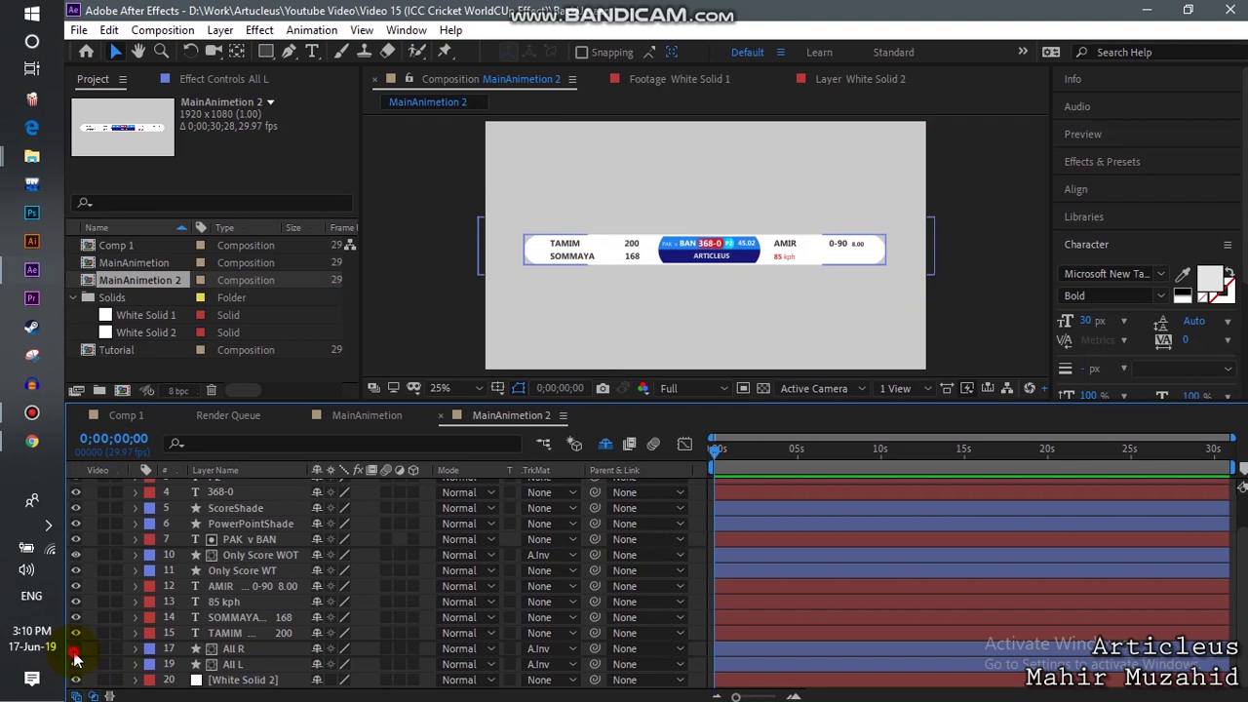
{"action": "left_click", "coordinate": [76, 650]}
{"action": "left_click", "coordinate": [75, 648]}
{"action": "left_click", "coordinate": [75, 664]}
{"action": "left_click", "coordinate": [76, 664]}
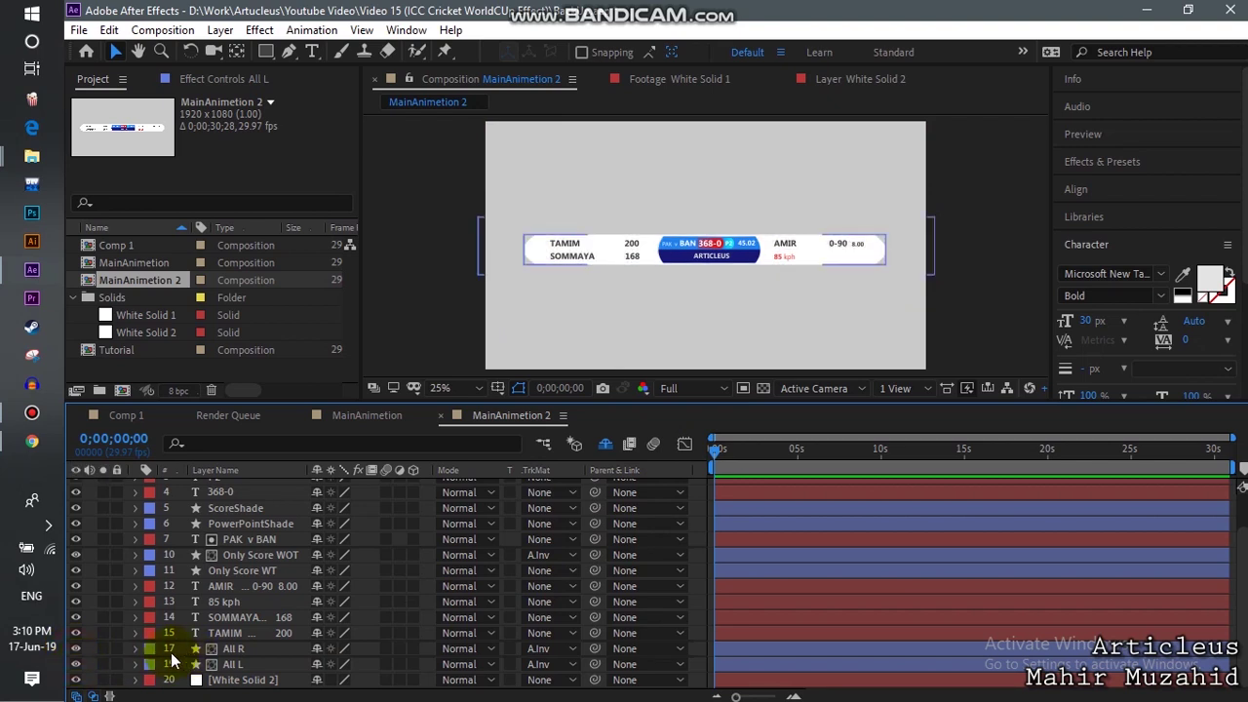
Set 0 s Position keyframes on All R (178.5,562.0) and All L (1726.5,564.0)
{"action": "left_click", "coordinate": [230, 650]}
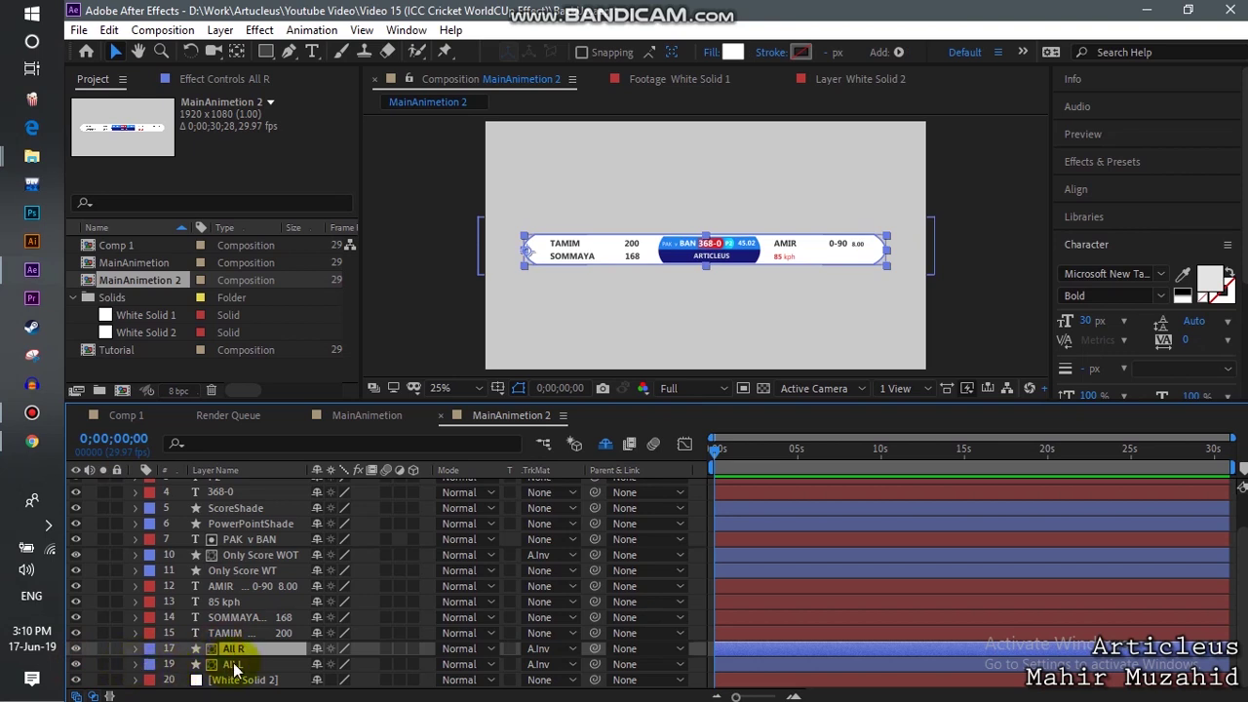
{"action": "left_click", "coordinate": [230, 667], "text": "ctrl"}
{"action": "left_click", "coordinate": [144, 668]}
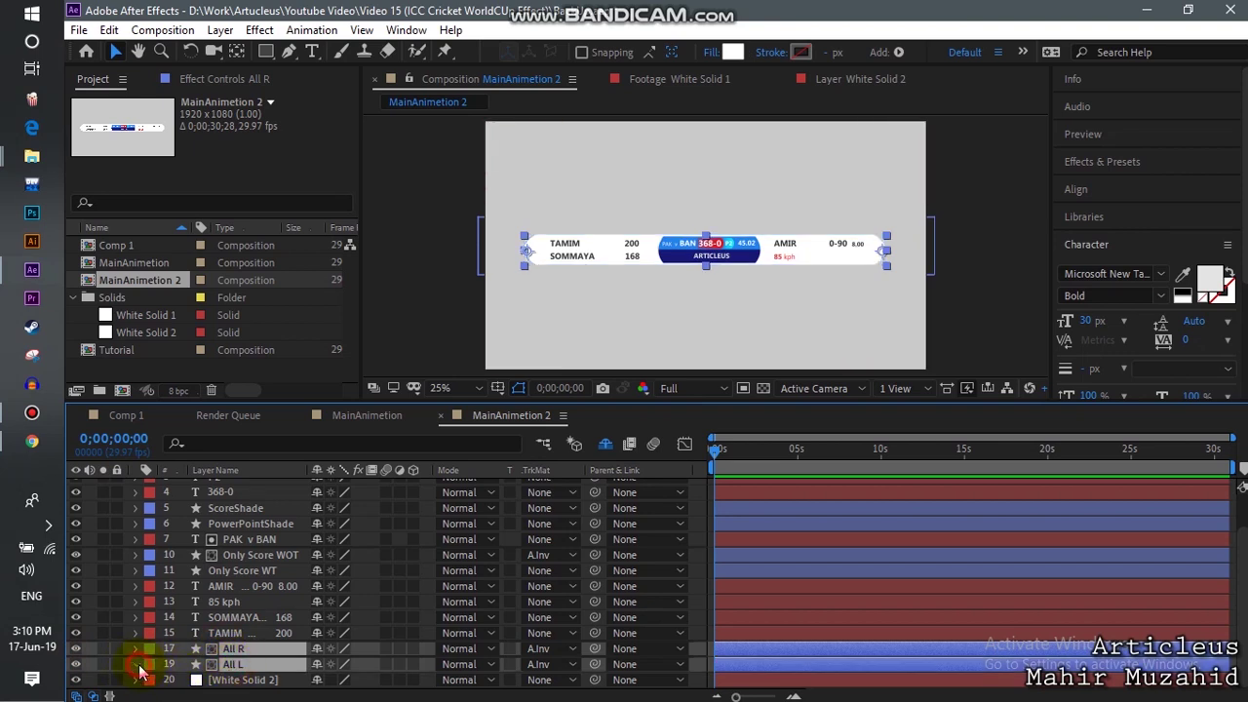
{"action": "left_click", "coordinate": [183, 633]}
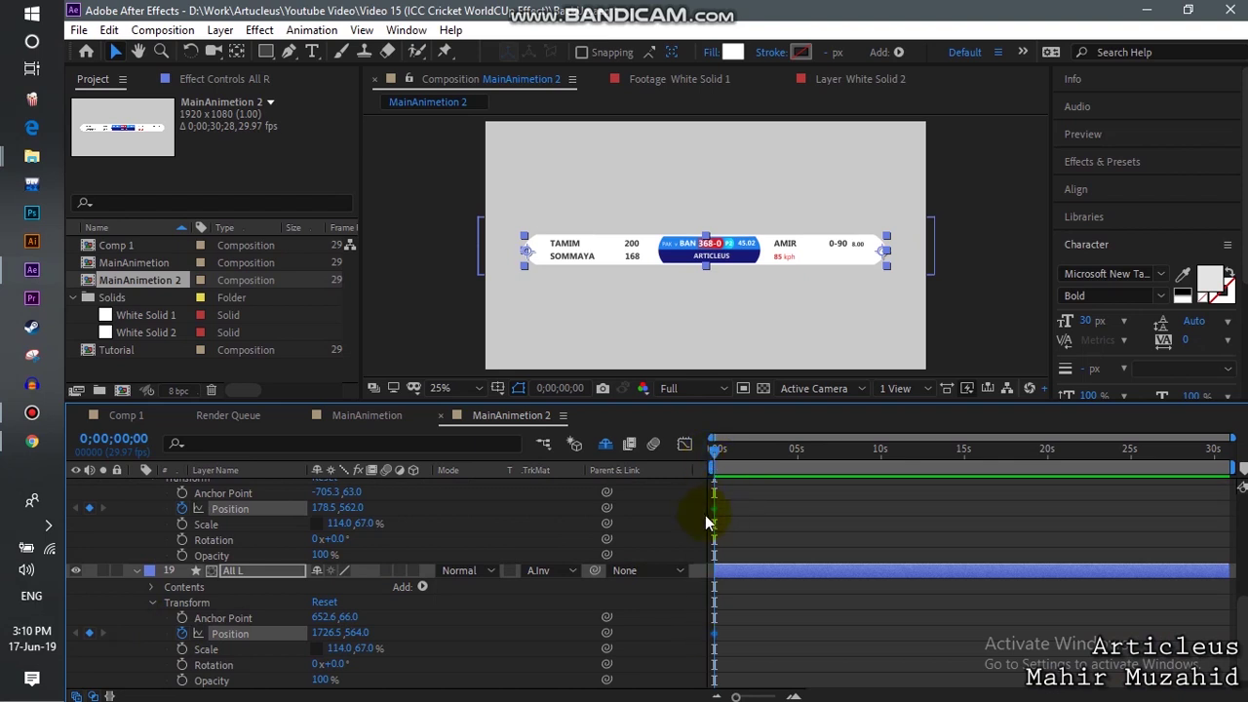
Move both starting Position keyframes to 1 s and put the playhead at 1;15
{"action": "left_click_drag", "start_coordinate": [713, 508], "coordinate": [742, 509]}
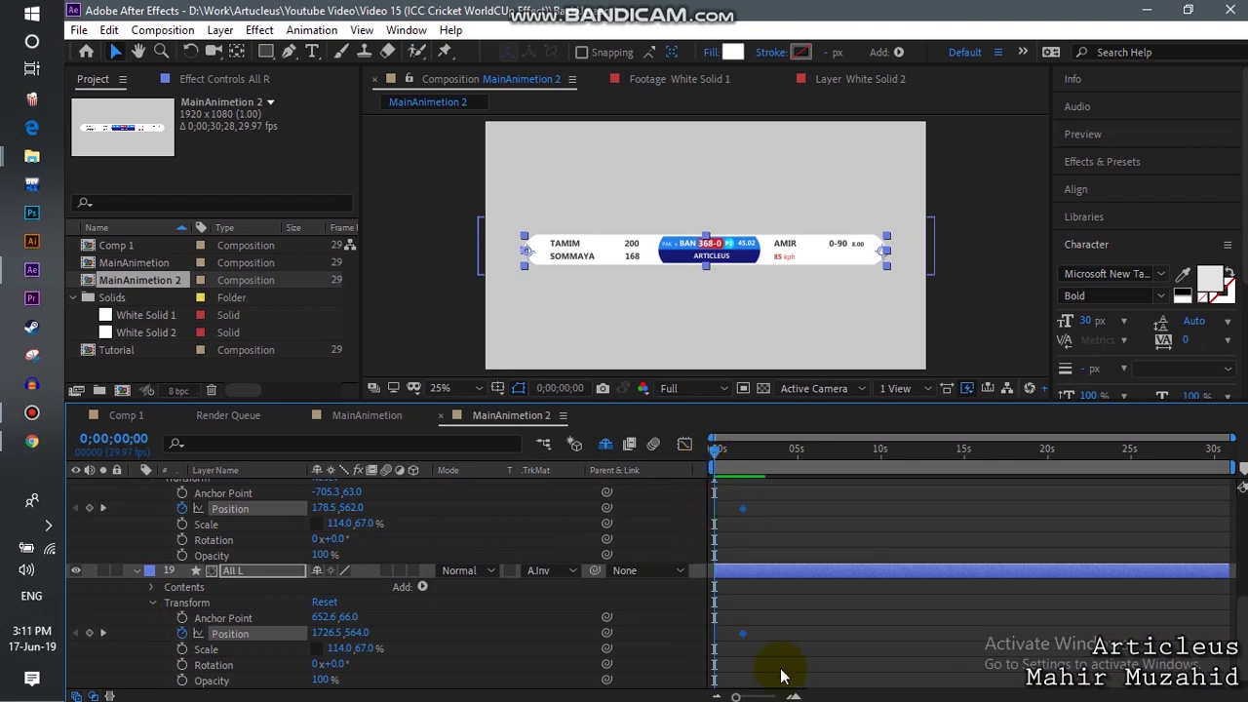
{"action": "left_click", "coordinate": [797, 694]}
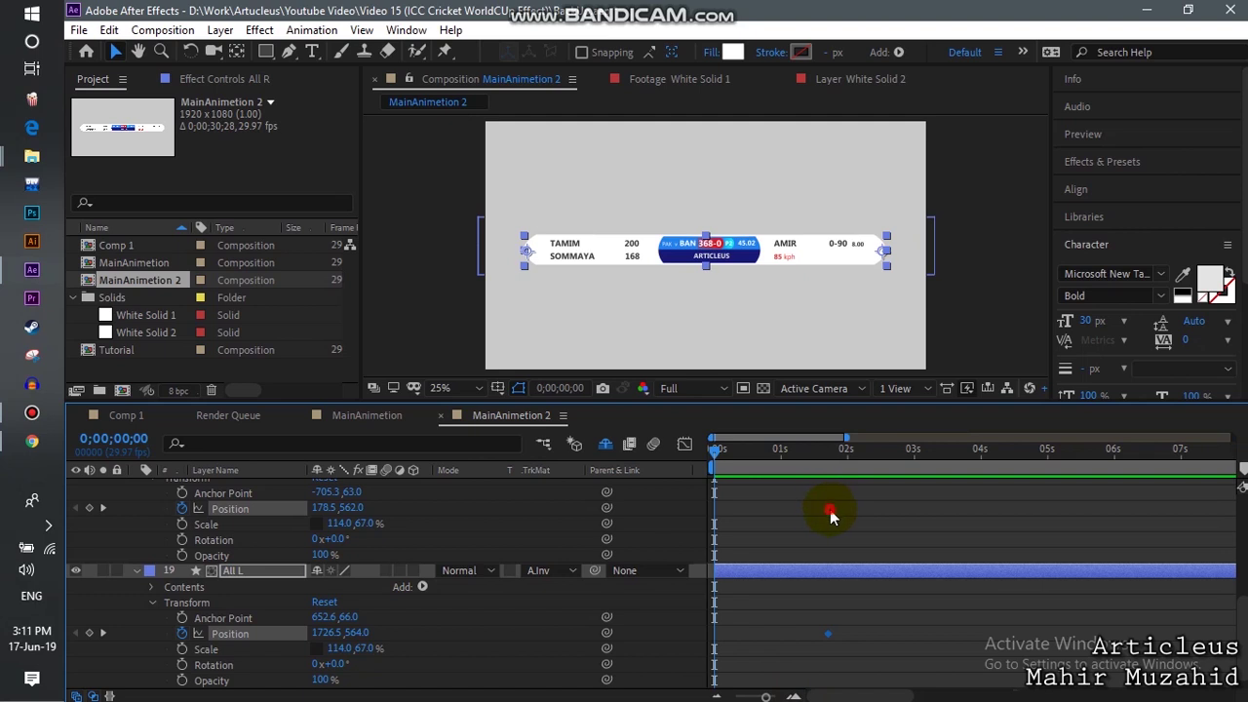
{"action": "left_click_drag", "start_coordinate": [784, 452], "coordinate": [814, 452]}
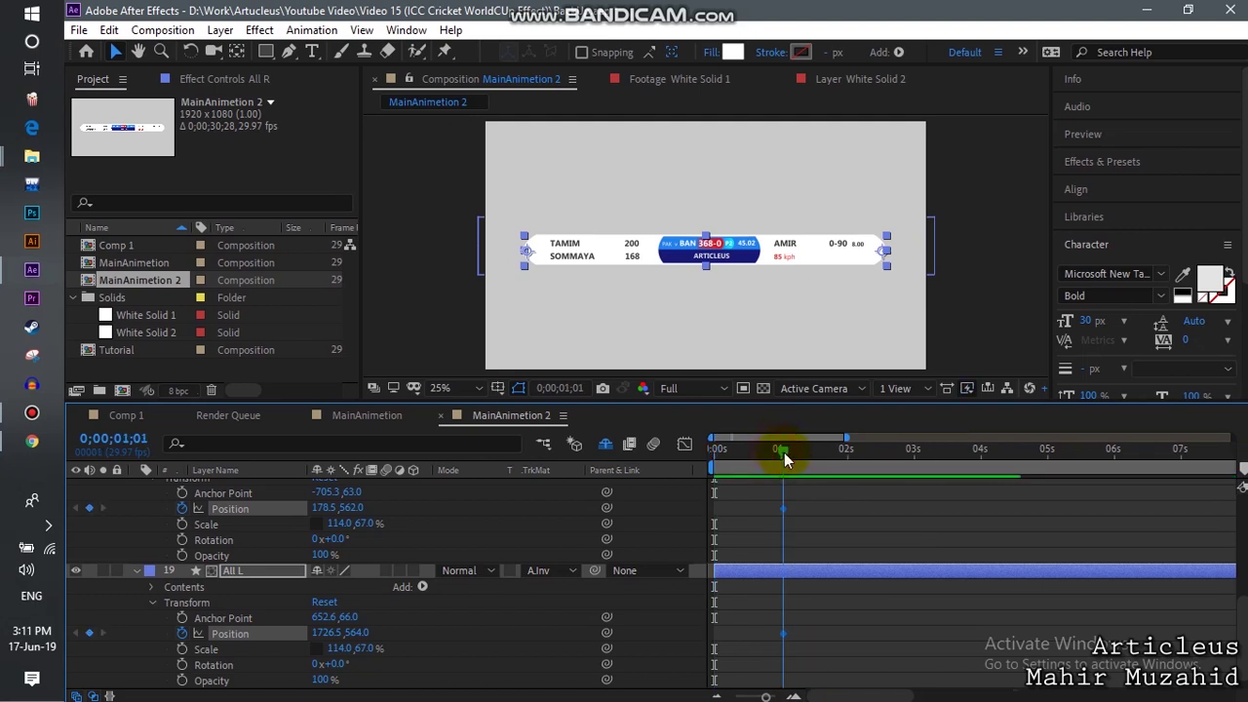
{"action": "scroll", "coordinate": [427, 592], "scroll_direction": "up", "scroll_amount": 2}
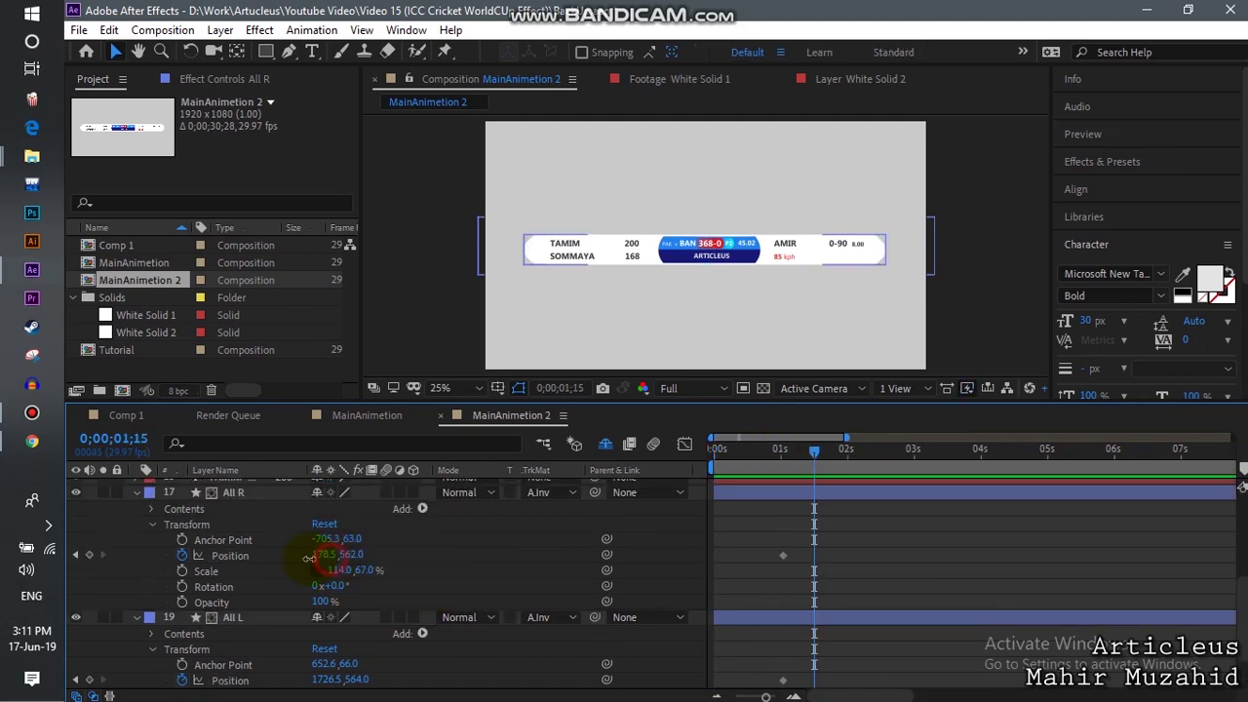
Scrub All R's Position X to -545.5 and All L's to 2491.5, sliding both halves off-frame
{"action": "left_click_drag", "start_coordinate": [337, 554], "coordinate": [5, 558]}
{"action": "mouse_move", "coordinate": [332, 554]}
{"action": "left_mouse_down"}
{"action": "mouse_move", "coordinate": [83, 554]}
{"action": "mouse_move", "coordinate": [122, 556]}
{"action": "left_mouse_up"}
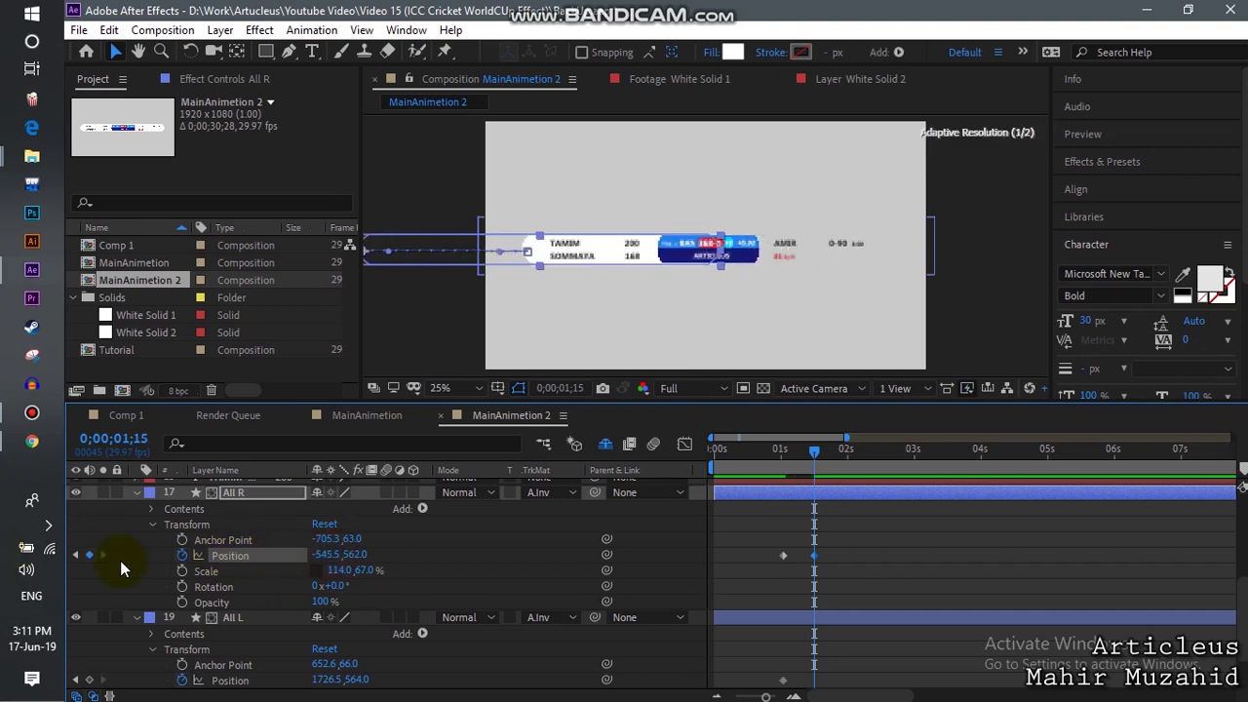
{"action": "scroll", "coordinate": [464, 556], "scroll_direction": "down", "scroll_amount": 2}
{"action": "left_click", "coordinate": [464, 556]}
{"action": "left_click_drag", "start_coordinate": [318, 619], "coordinate": [1015, 609]}
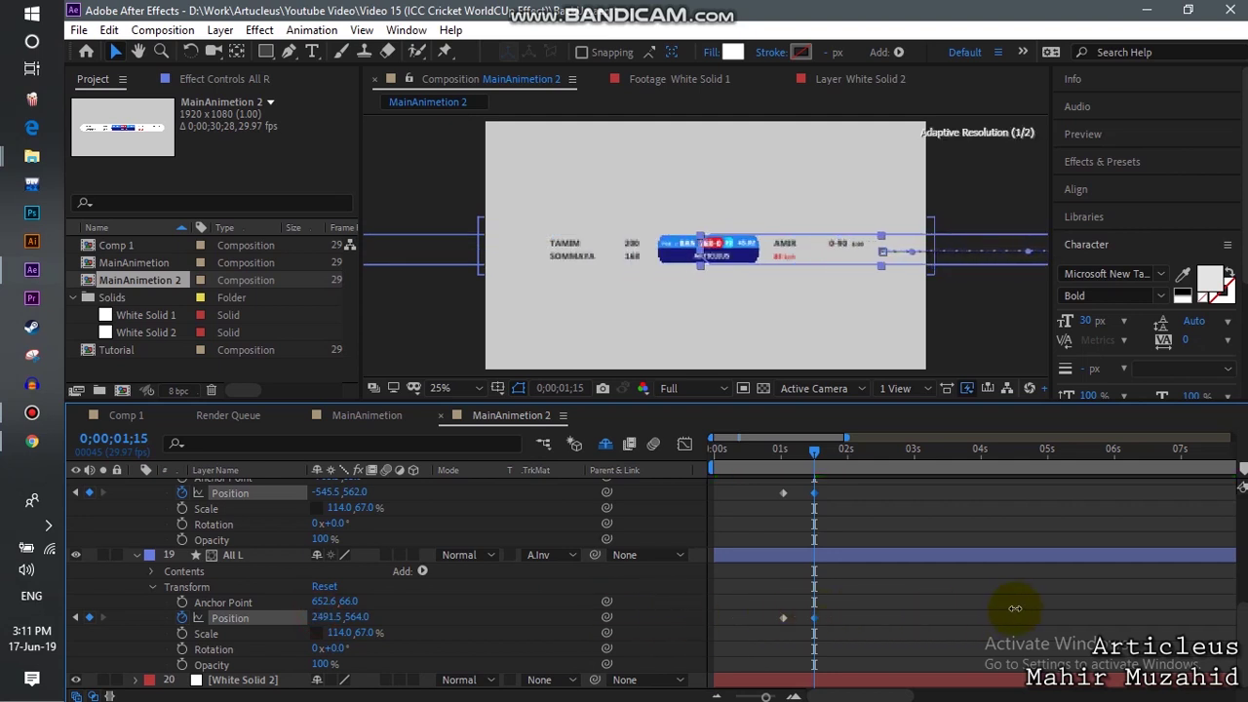
{"action": "left_click", "coordinate": [587, 604]}
{"action": "left_click", "coordinate": [786, 371]}
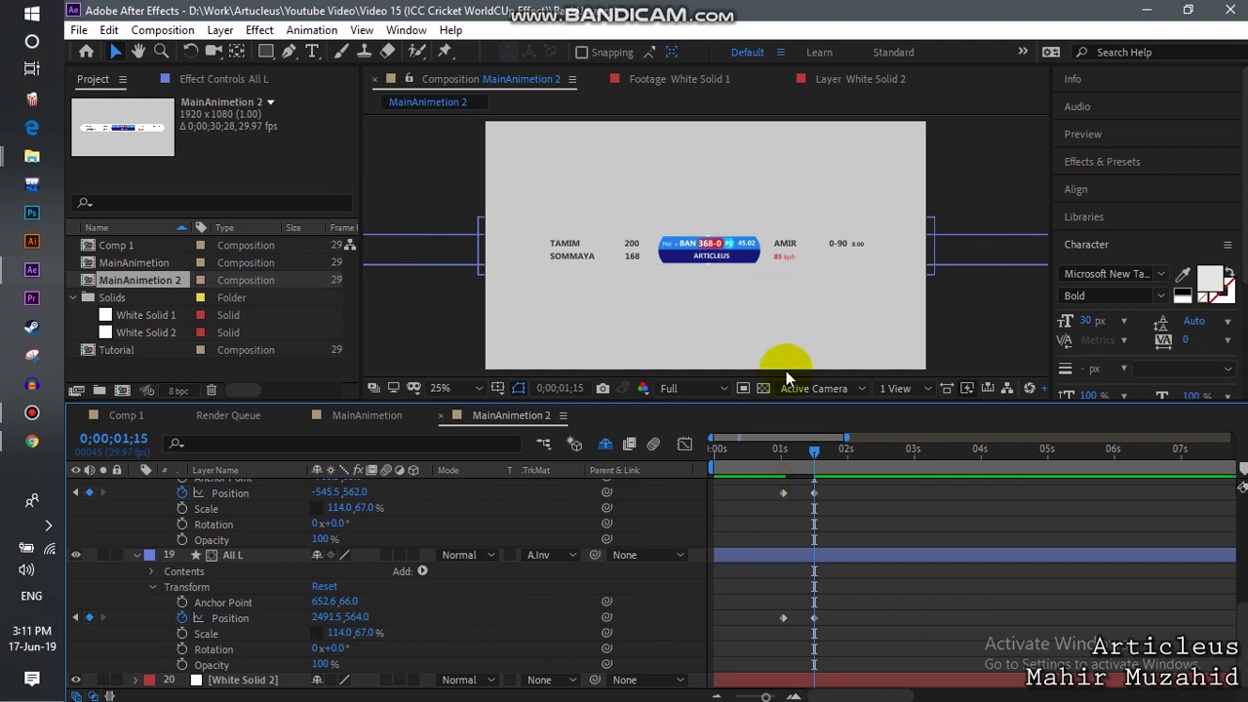
Nudge All L's 1;15 Position to 2451.5,564.0, then return the playhead to 1;01
{"action": "key", "text": "/"}
{"action": "scroll", "coordinate": [758, 249], "scroll_direction": "up", "scroll_amount": 1}
{"action": "left_click", "coordinate": [728, 163]}
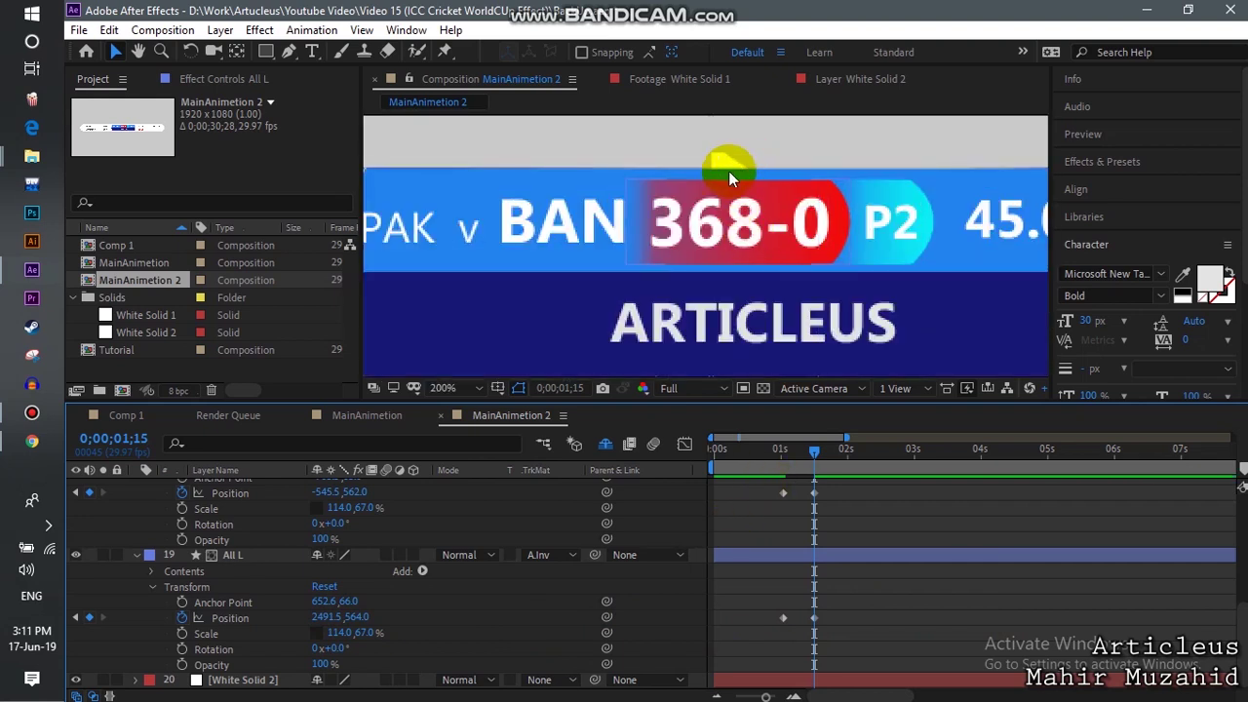
{"action": "scroll", "coordinate": [724, 175], "scroll_direction": "down", "scroll_amount": 1}
{"action": "left_click", "coordinate": [725, 328]}
{"action": "left_click", "coordinate": [272, 617]}
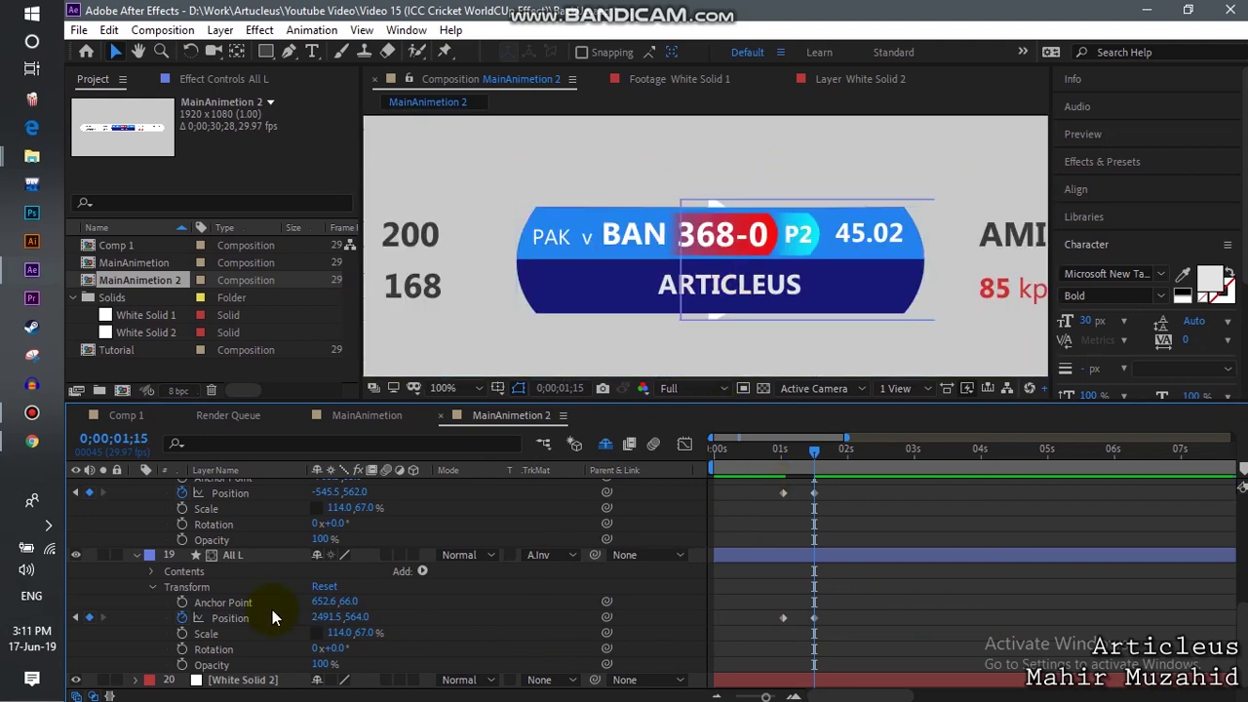
{"action": "left_click_drag", "start_coordinate": [319, 619], "coordinate": [273, 622]}
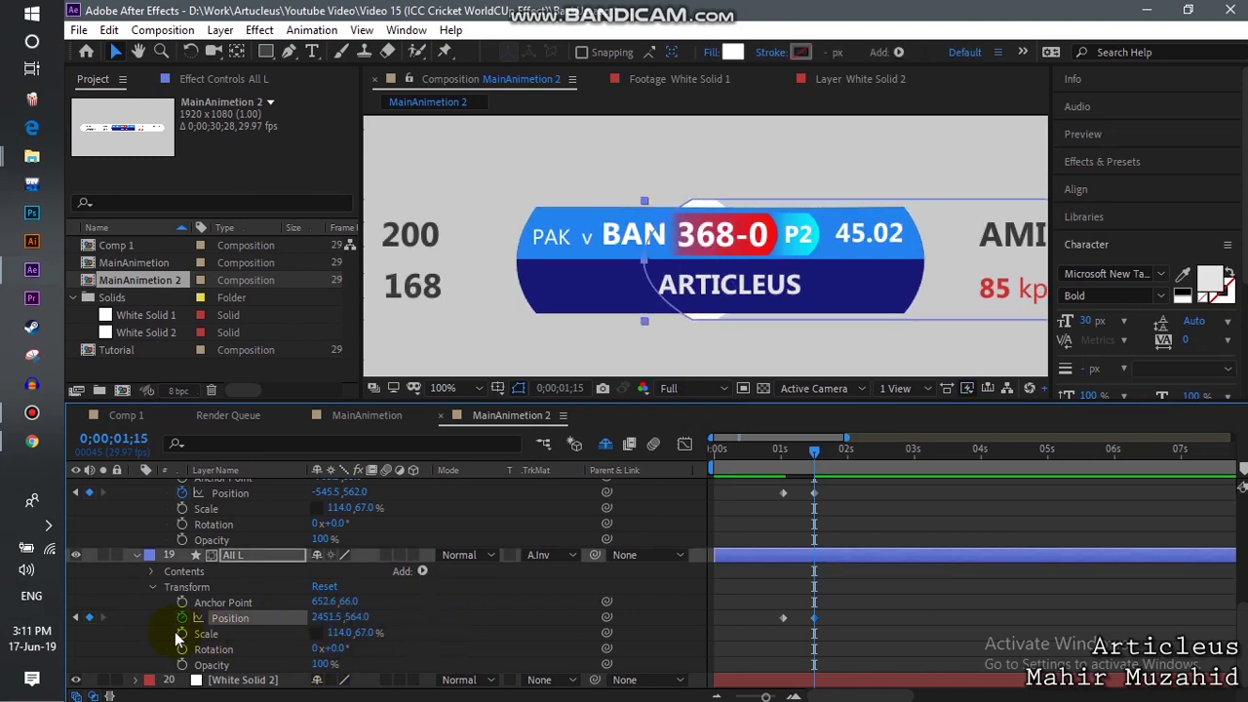
{"action": "left_click_drag", "start_coordinate": [791, 453], "coordinate": [782, 457]}
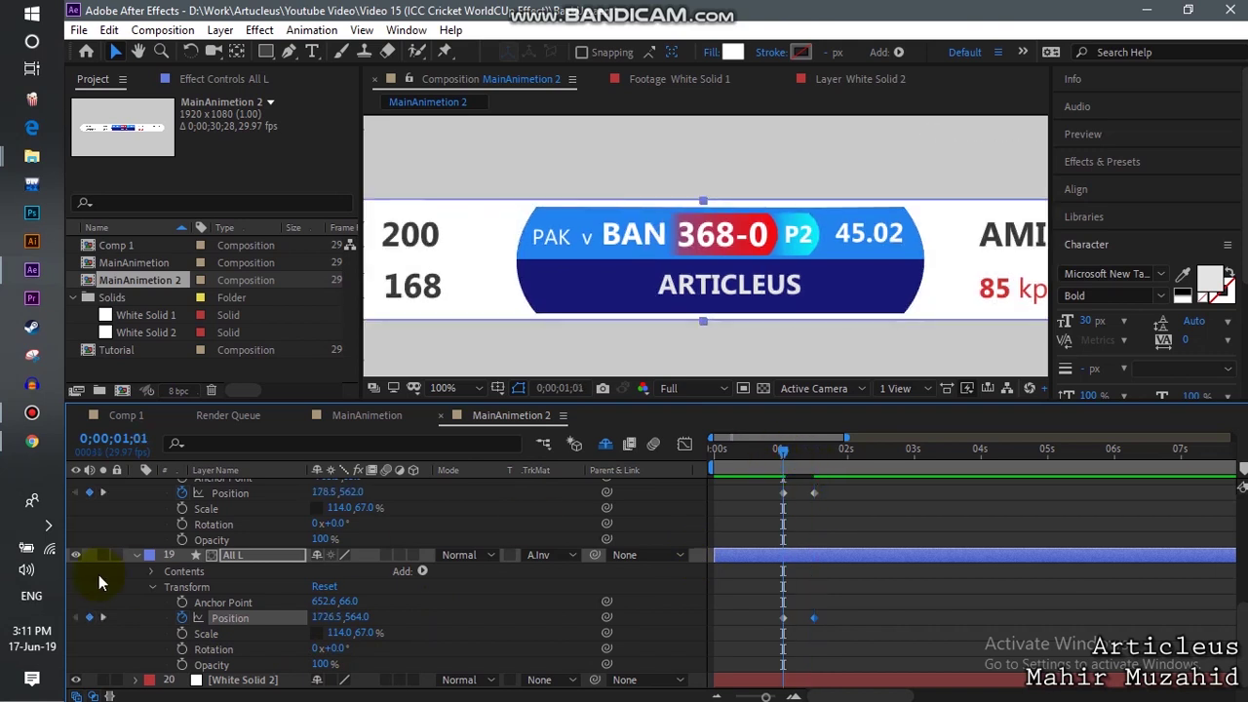
Add Scale keyframes at 114,67% on All L and All R at 1;01, then move to 1;15
{"action": "left_click", "coordinate": [182, 634]}
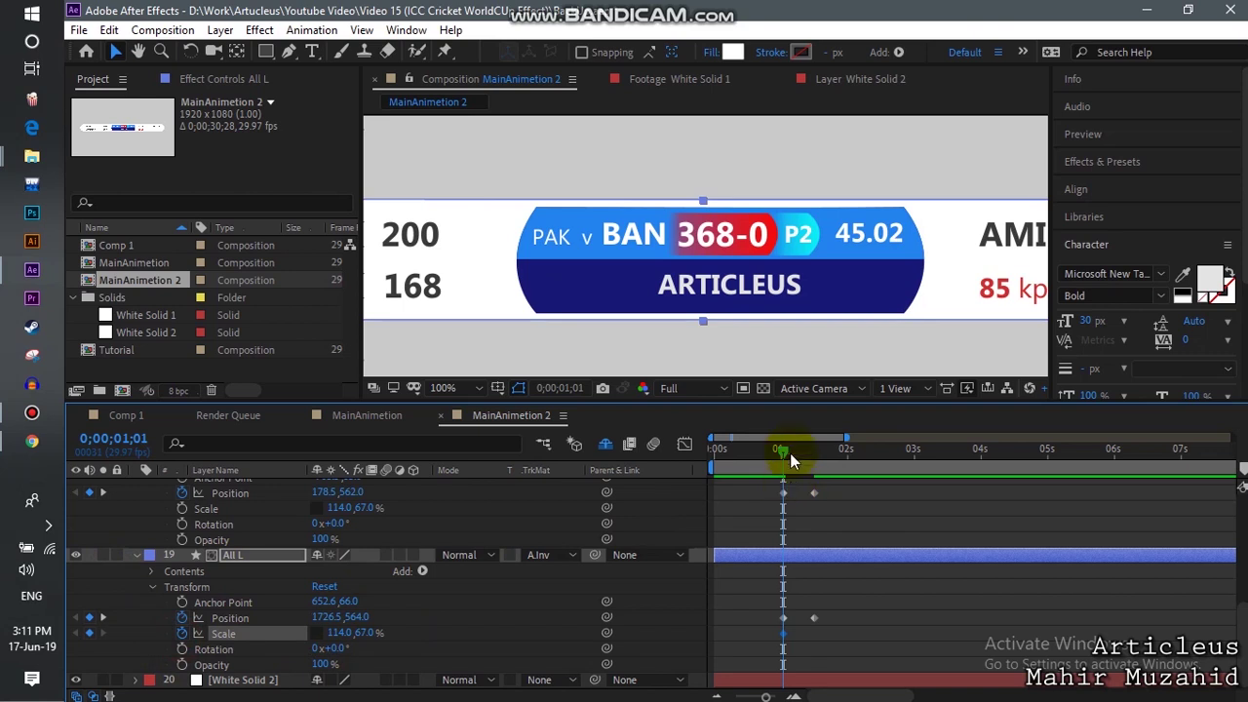
{"action": "left_click", "coordinate": [182, 508]}
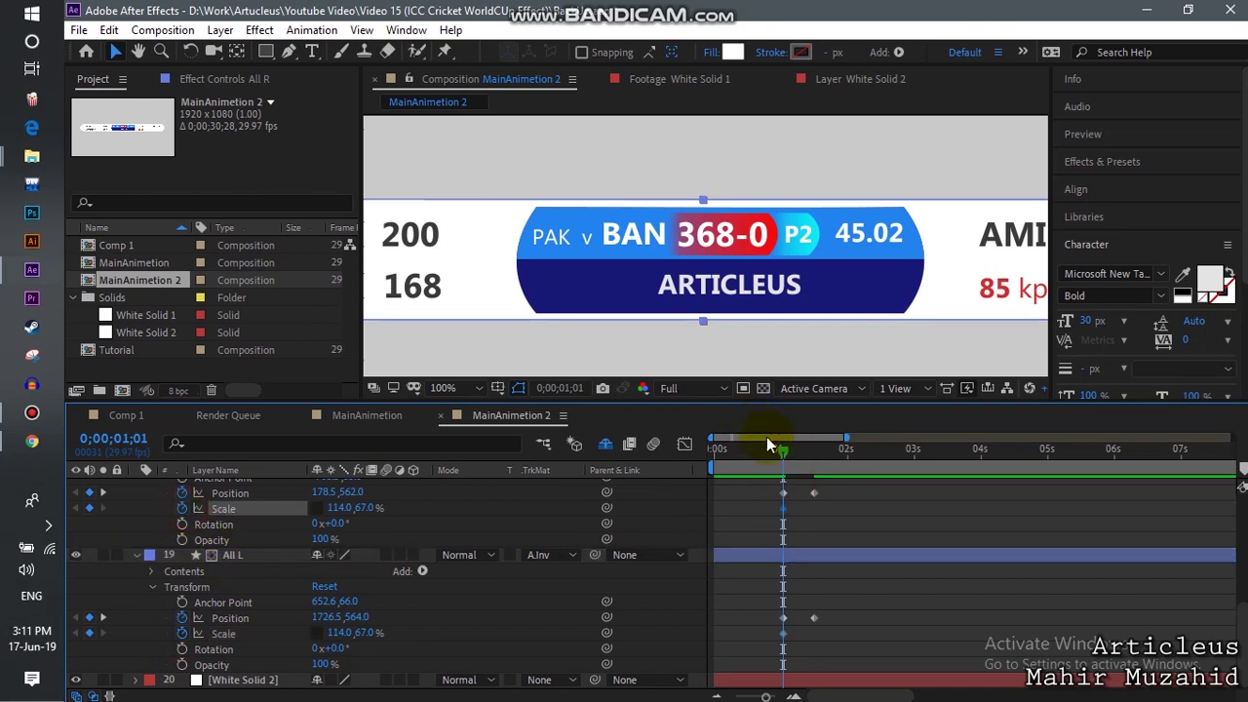
{"action": "left_click_drag", "start_coordinate": [790, 461], "coordinate": [814, 460]}
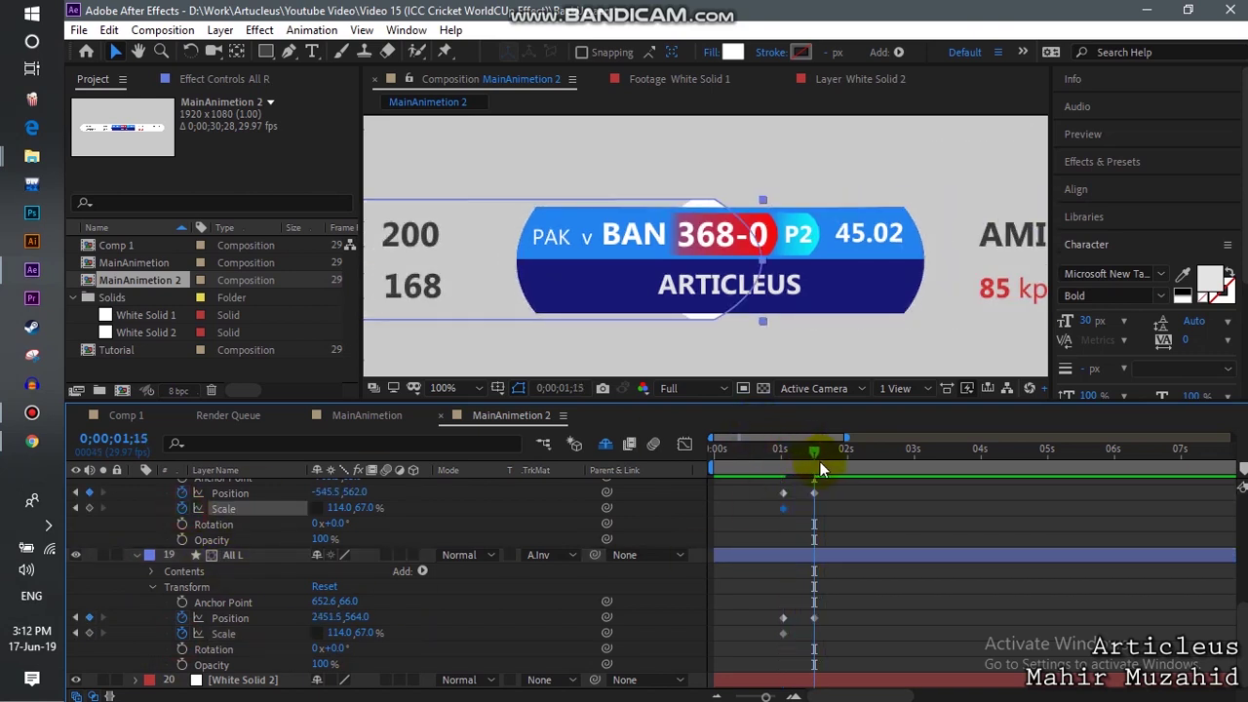
{"action": "left_click", "coordinate": [335, 632]}
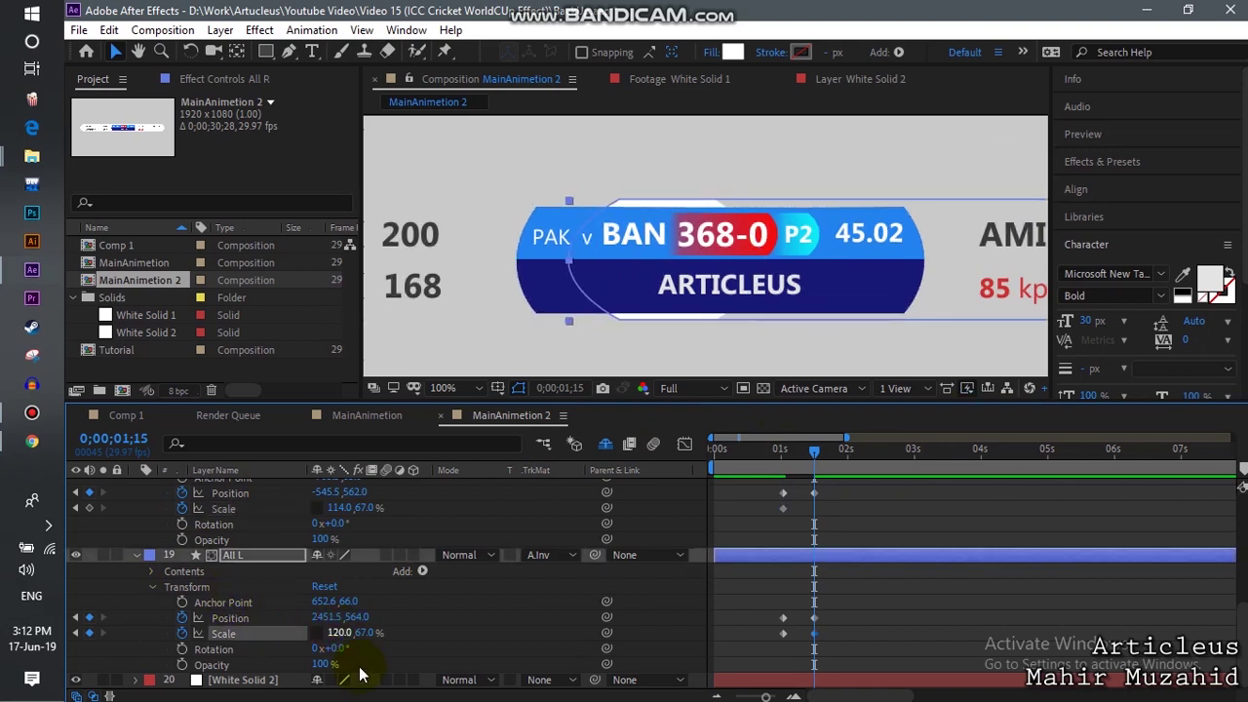
{"action": "left_click_drag", "start_coordinate": [367, 636], "coordinate": [360, 634]}
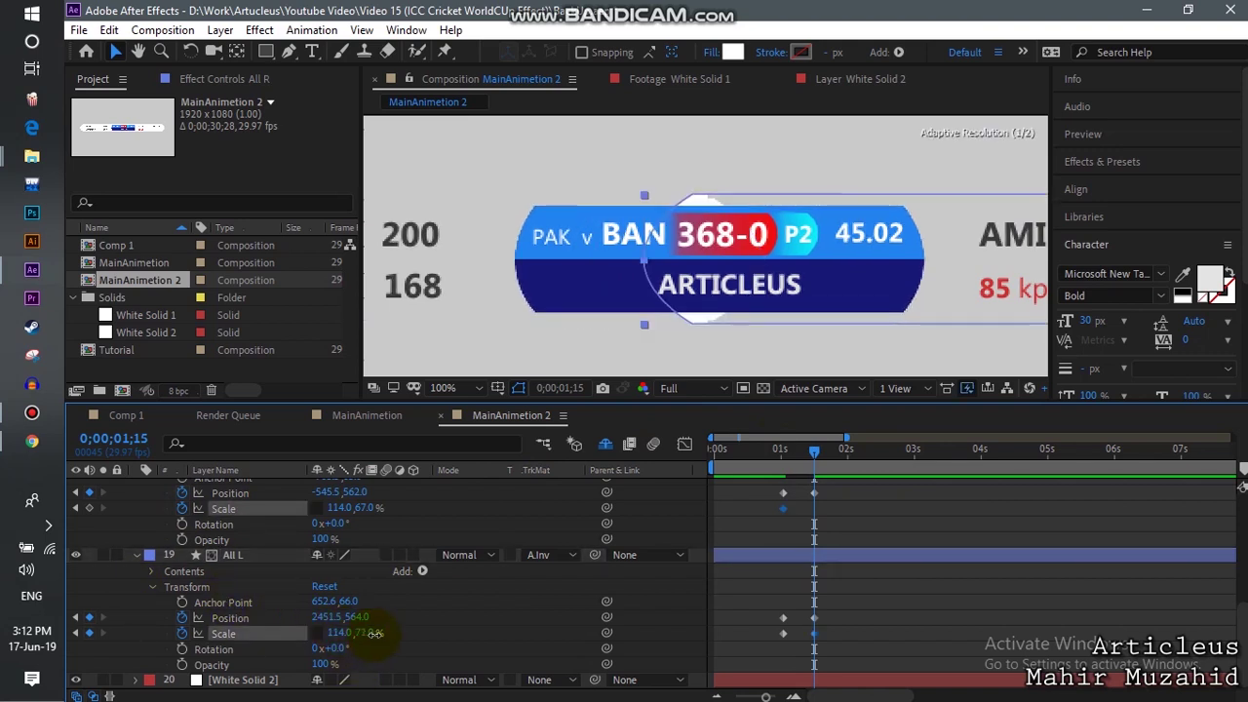
Set the Scale height of both All L and All R to 49% at 1;15
{"action": "left_click", "coordinate": [269, 554]}
{"action": "left_click", "coordinate": [355, 509]}
{"action": "key", "text": "Return"}
{"action": "left_click", "coordinate": [368, 508]}
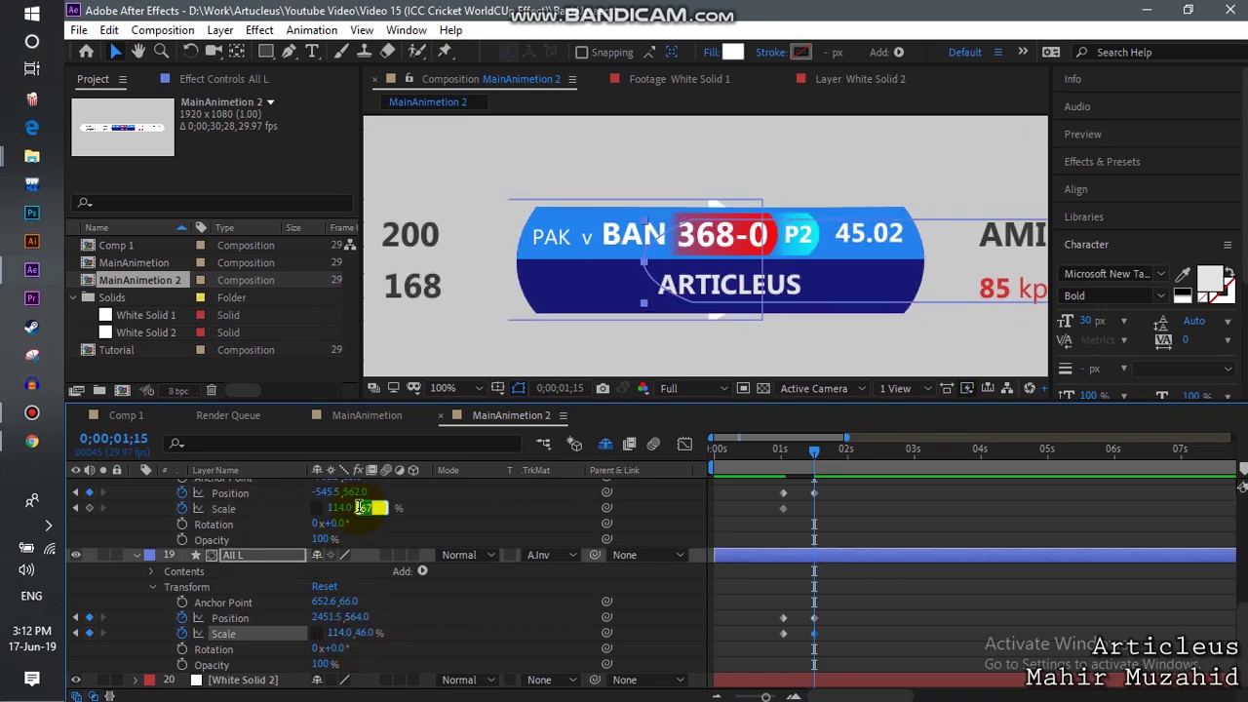
{"action": "left_click", "coordinate": [368, 632]}
{"action": "type", "text": "49"}
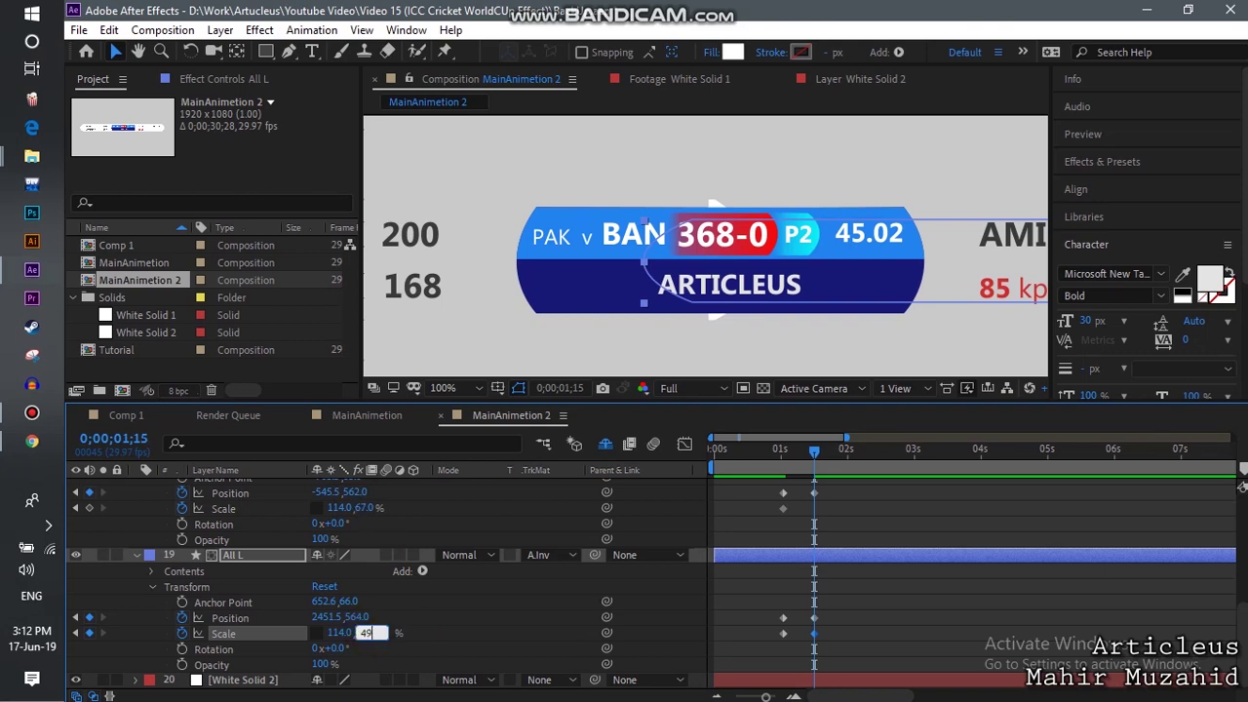
{"action": "left_click", "coordinate": [362, 507]}
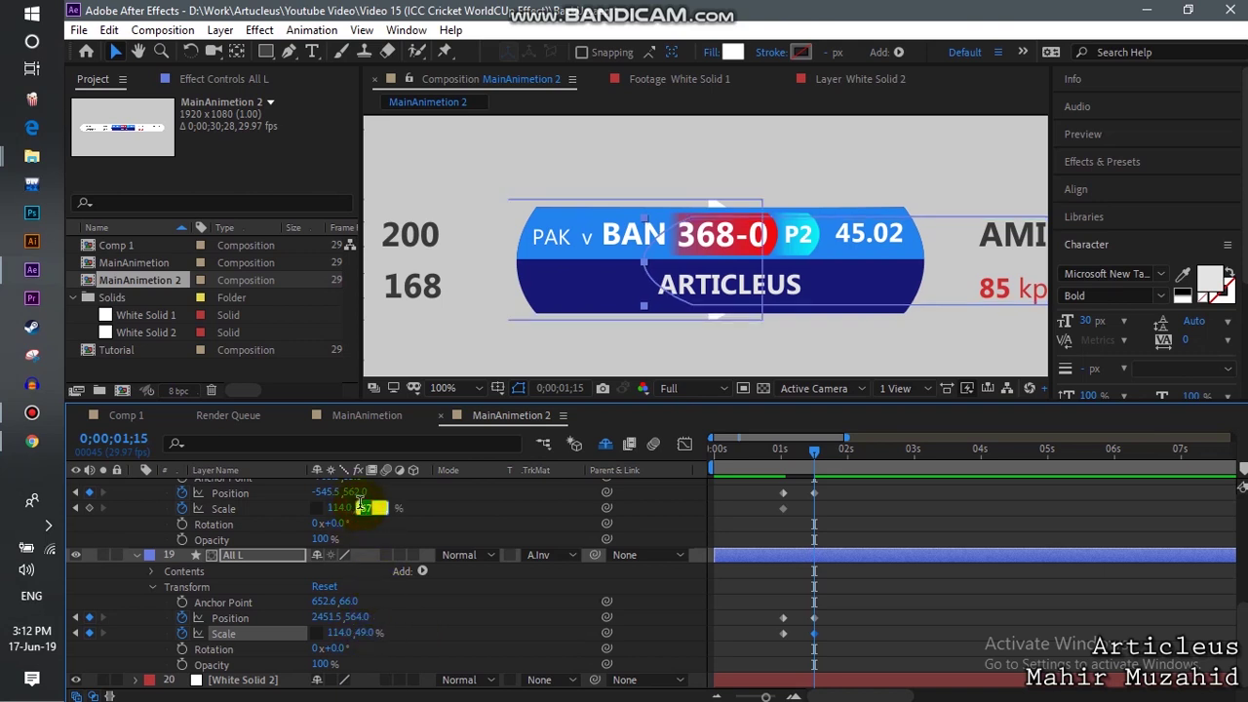
{"action": "type", "text": "49"}
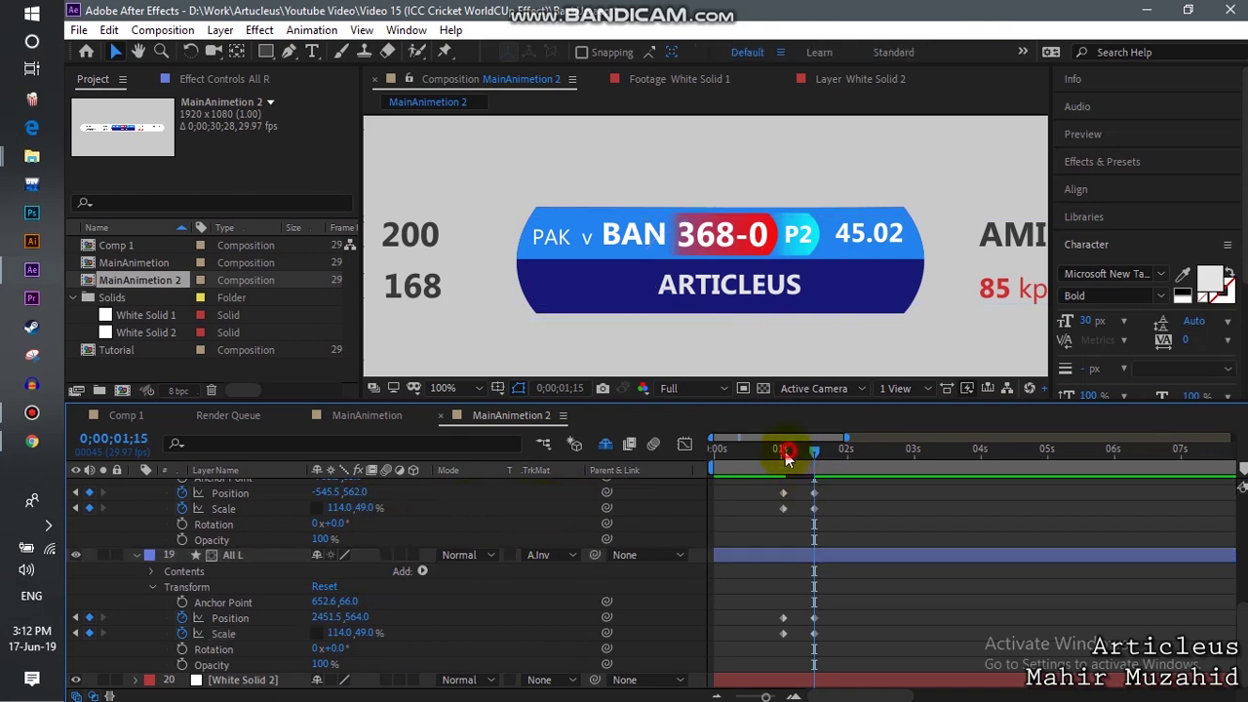
Step between the 1;01 and 1;15 Scale keyframes to check the shrink
{"action": "left_click", "coordinate": [786, 459]}
{"action": "left_click", "coordinate": [105, 508]}
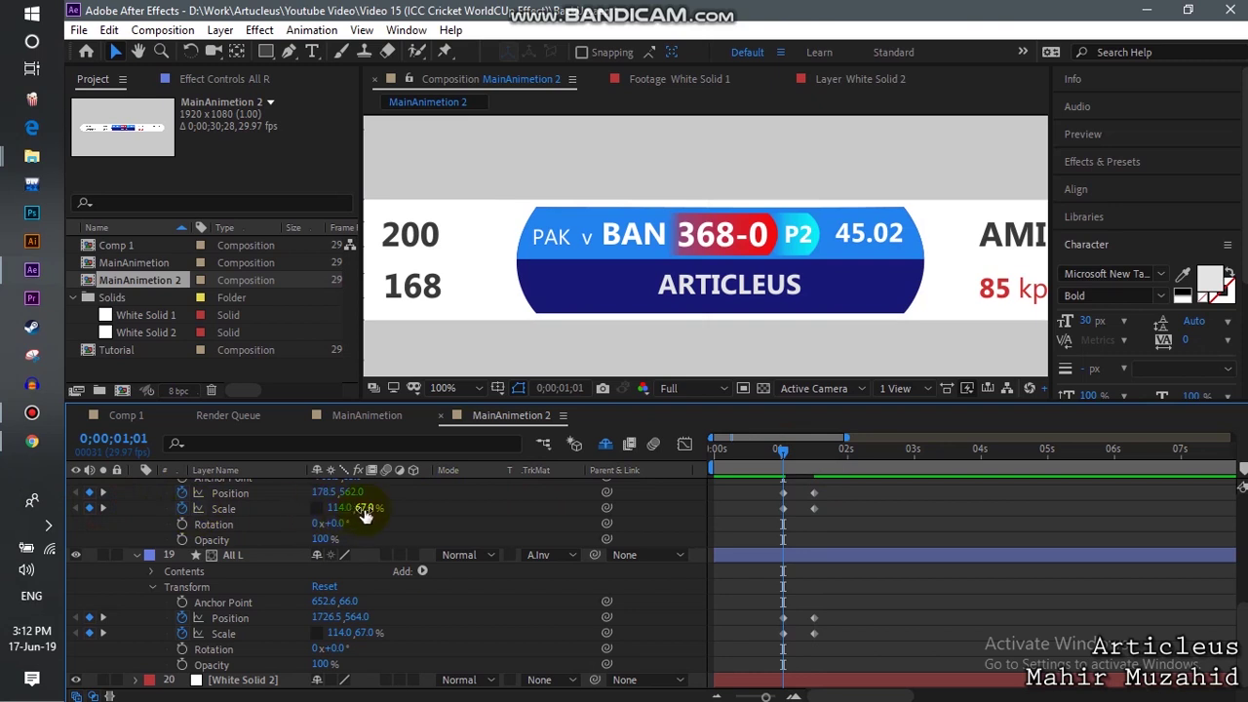
{"action": "left_click", "coordinate": [102, 508]}
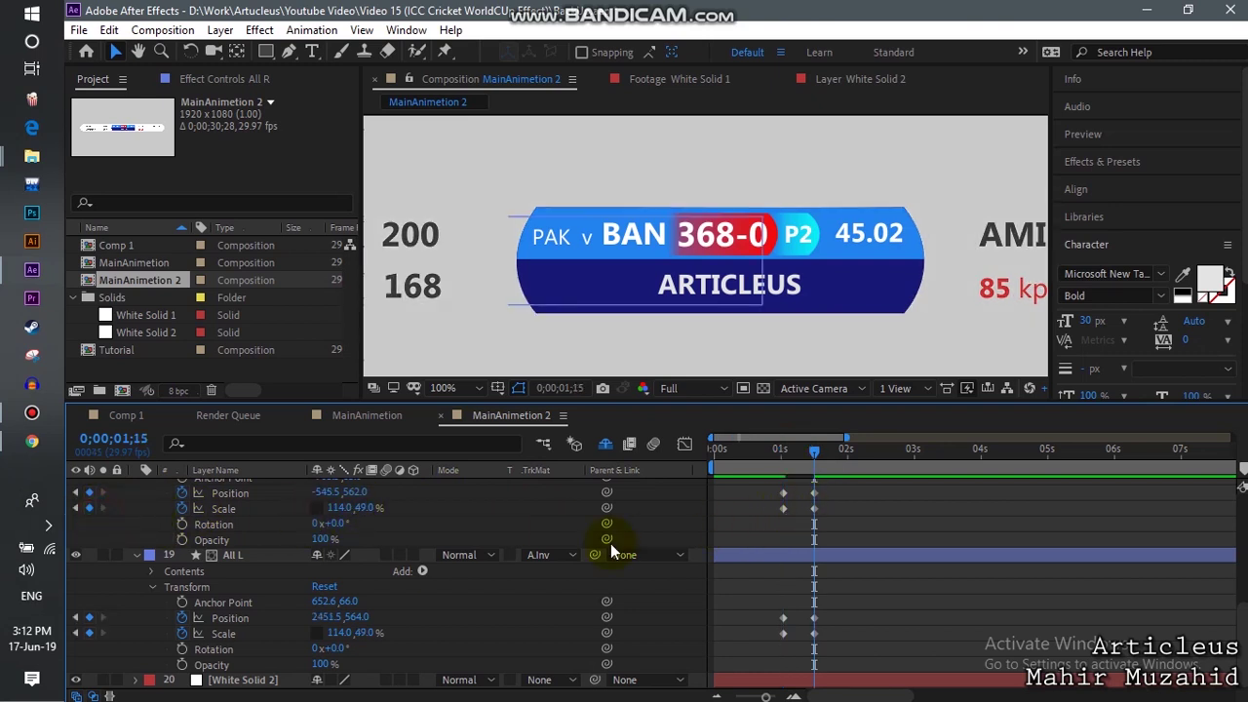
{"action": "scroll", "coordinate": [706, 250], "scroll_direction": "down", "scroll_amount": 2}
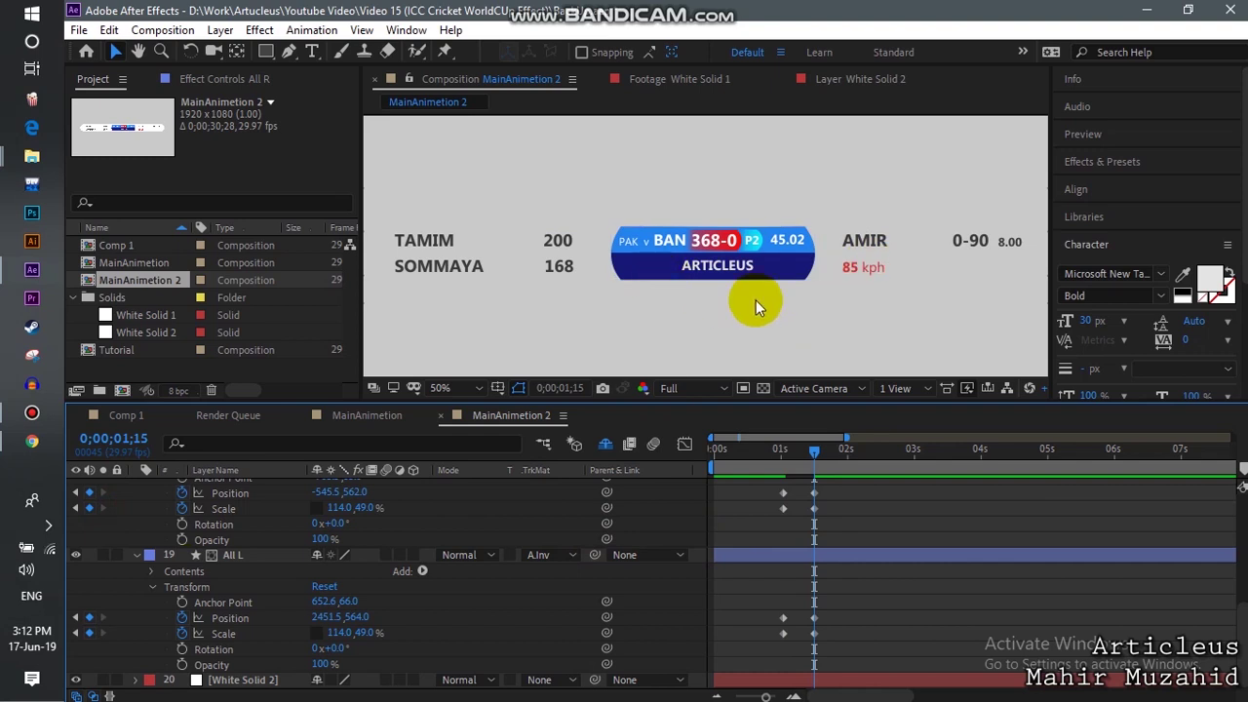
Collapse all layer properties, select the TAMIM and SOMMAYA layers, and move the playhead to 1;01
{"action": "key", "text": "ctrl+grave"}
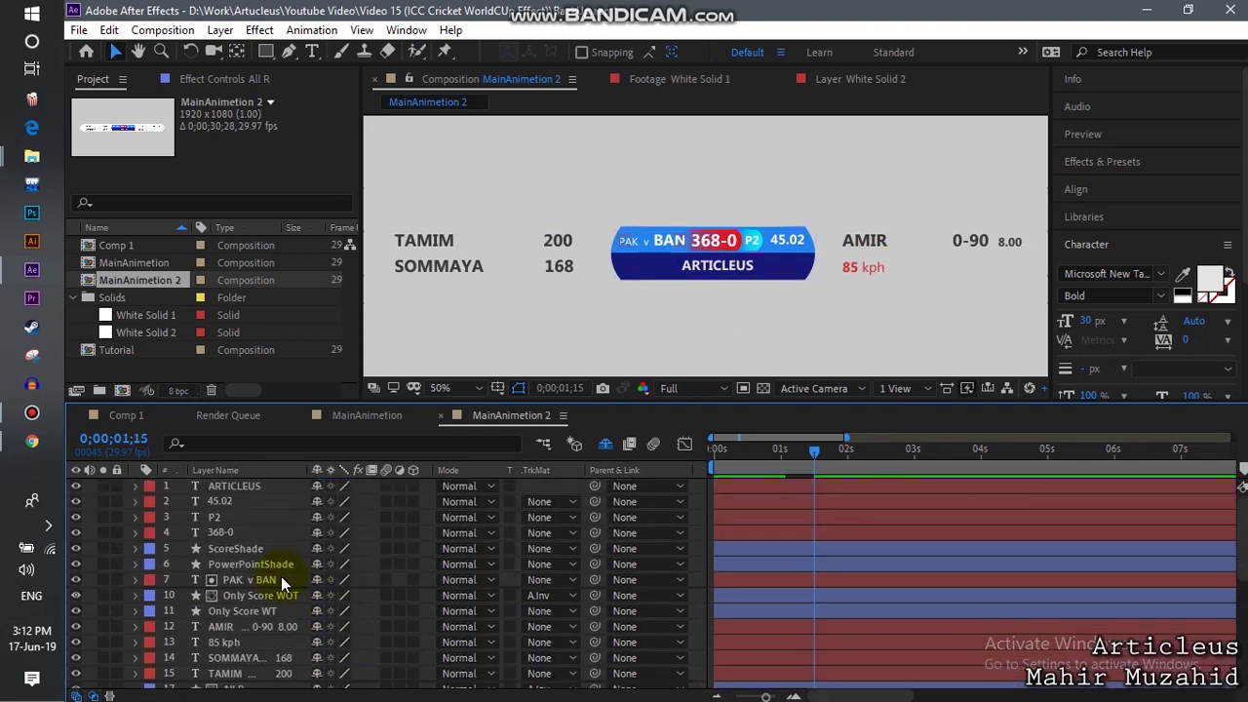
{"action": "scroll", "coordinate": [248, 600], "scroll_direction": "down", "scroll_amount": 1}
{"action": "left_click", "coordinate": [242, 629]}
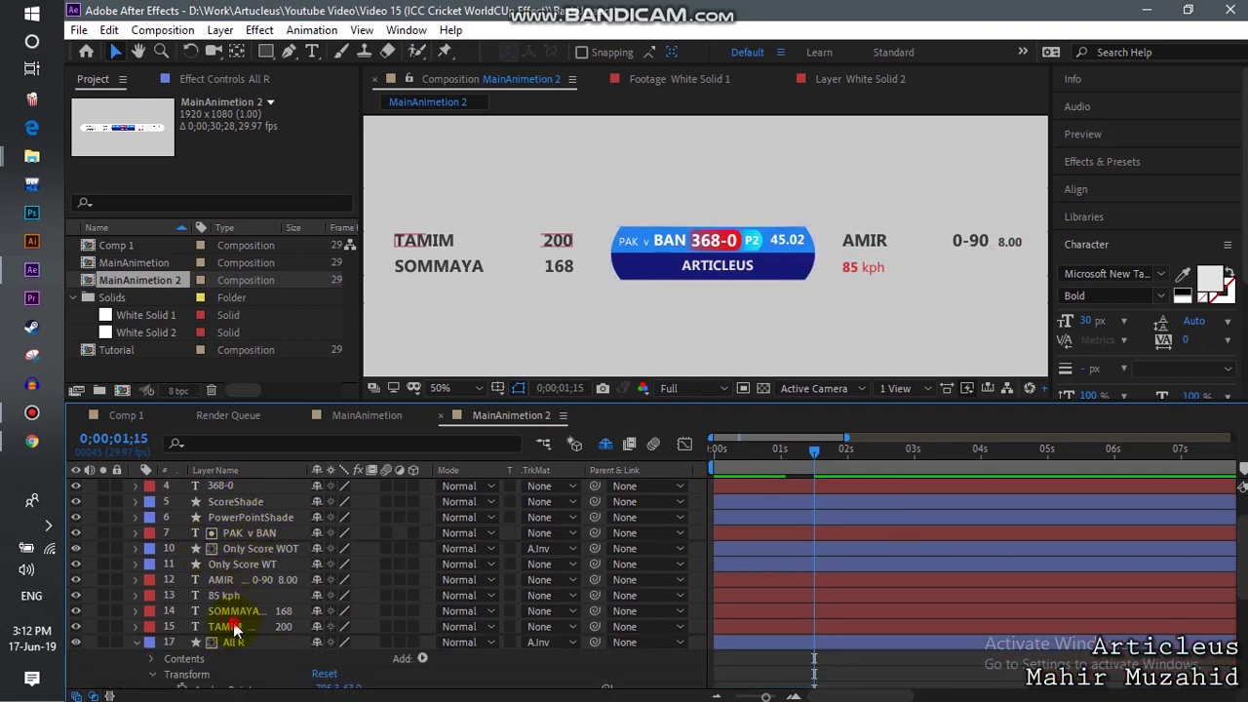
{"action": "left_click", "coordinate": [234, 629]}
{"action": "left_click", "coordinate": [231, 612], "text": "ctrl"}
{"action": "left_click", "coordinate": [203, 593], "text": "ctrl"}
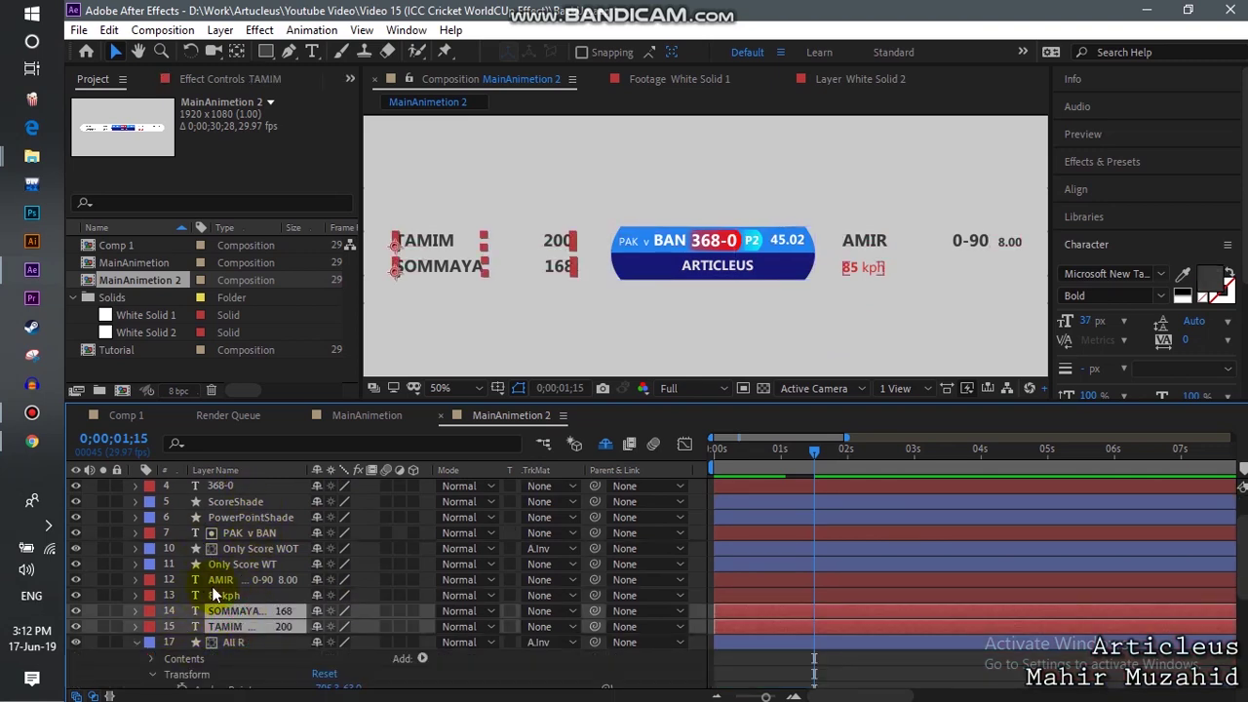
{"action": "left_click", "coordinate": [138, 595]}
{"action": "left_click", "coordinate": [137, 571]}
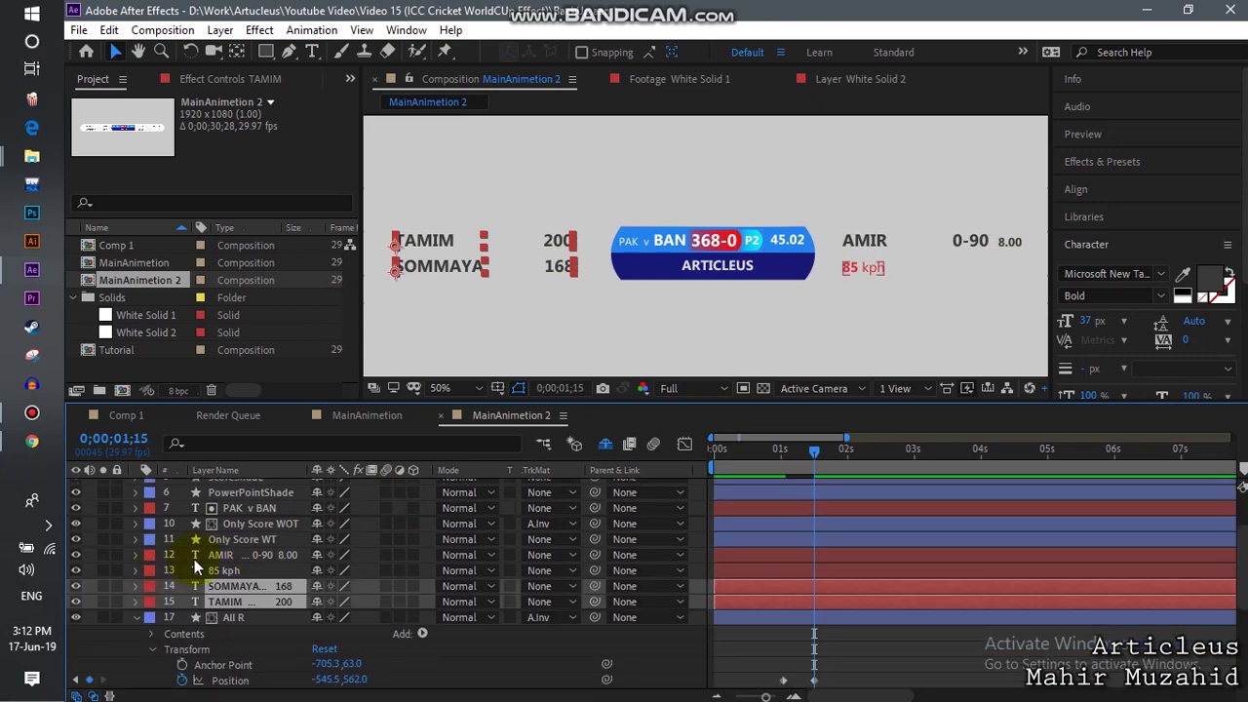
{"action": "left_click", "coordinate": [134, 601]}
{"action": "left_click_drag", "start_coordinate": [808, 458], "coordinate": [777, 453]}
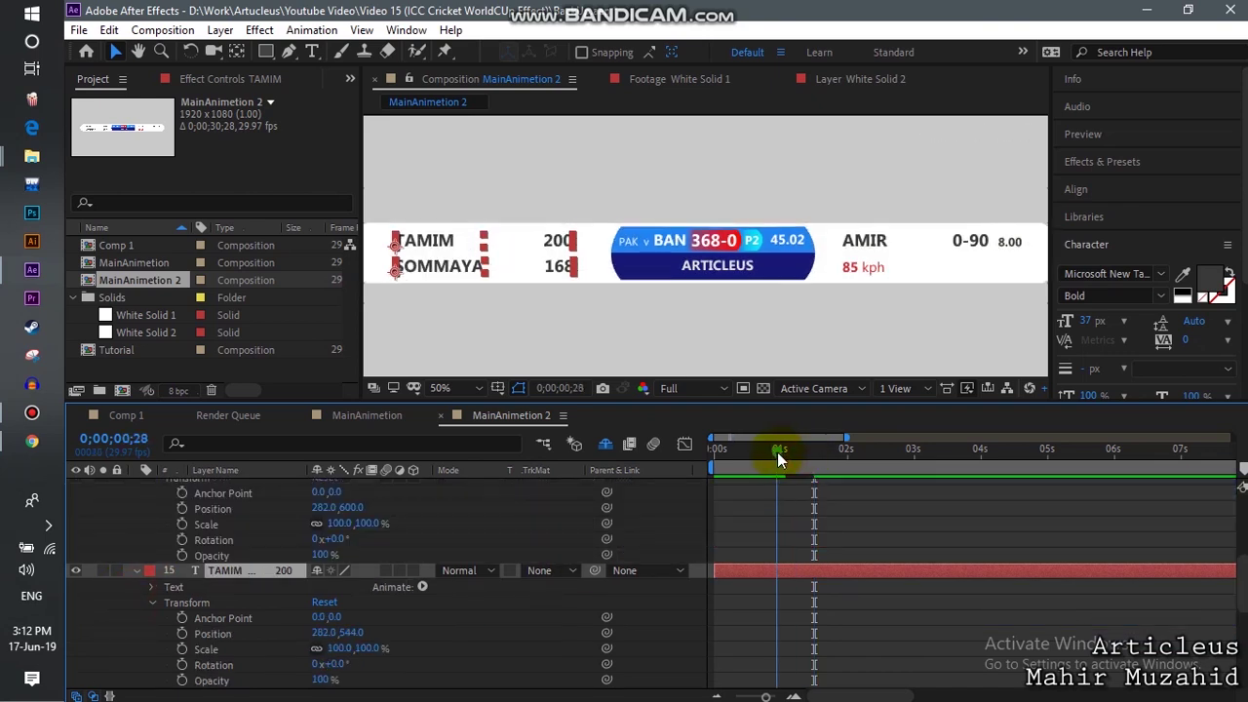
{"action": "scroll", "coordinate": [190, 605], "scroll_direction": "down", "scroll_amount": 5}
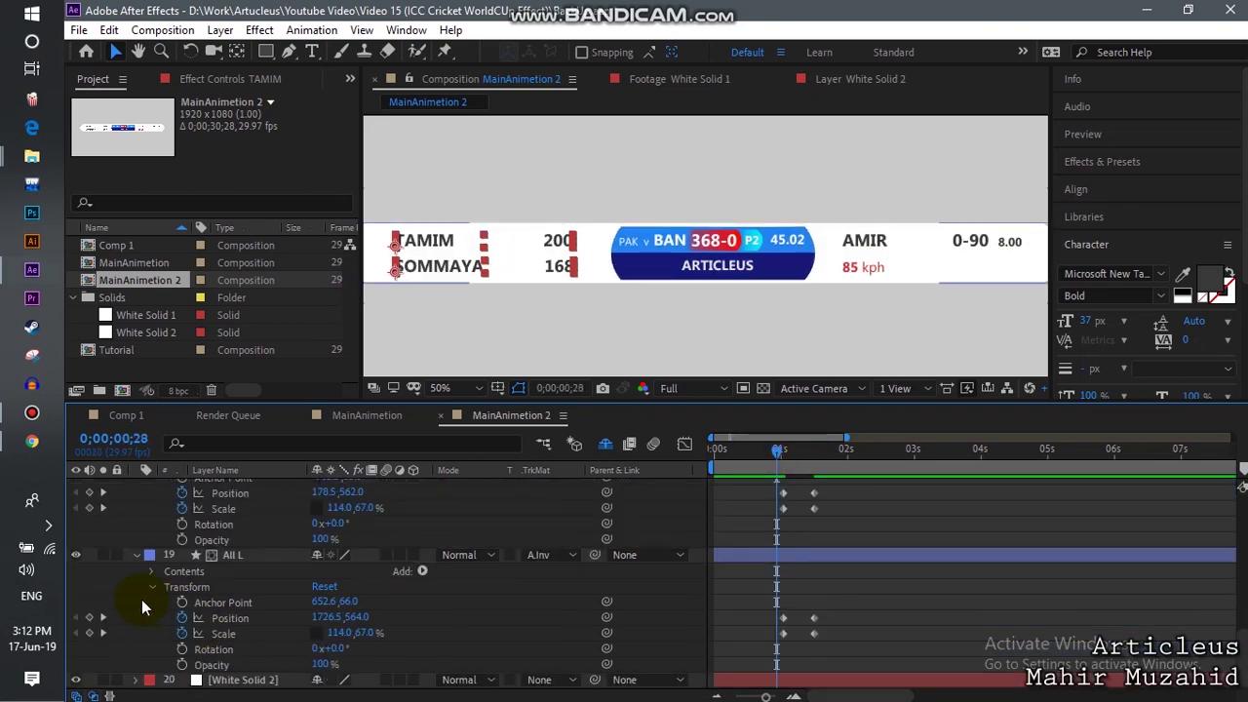
{"action": "left_click", "coordinate": [104, 632]}
{"action": "scroll", "coordinate": [746, 613], "scroll_direction": "up", "scroll_amount": 10}
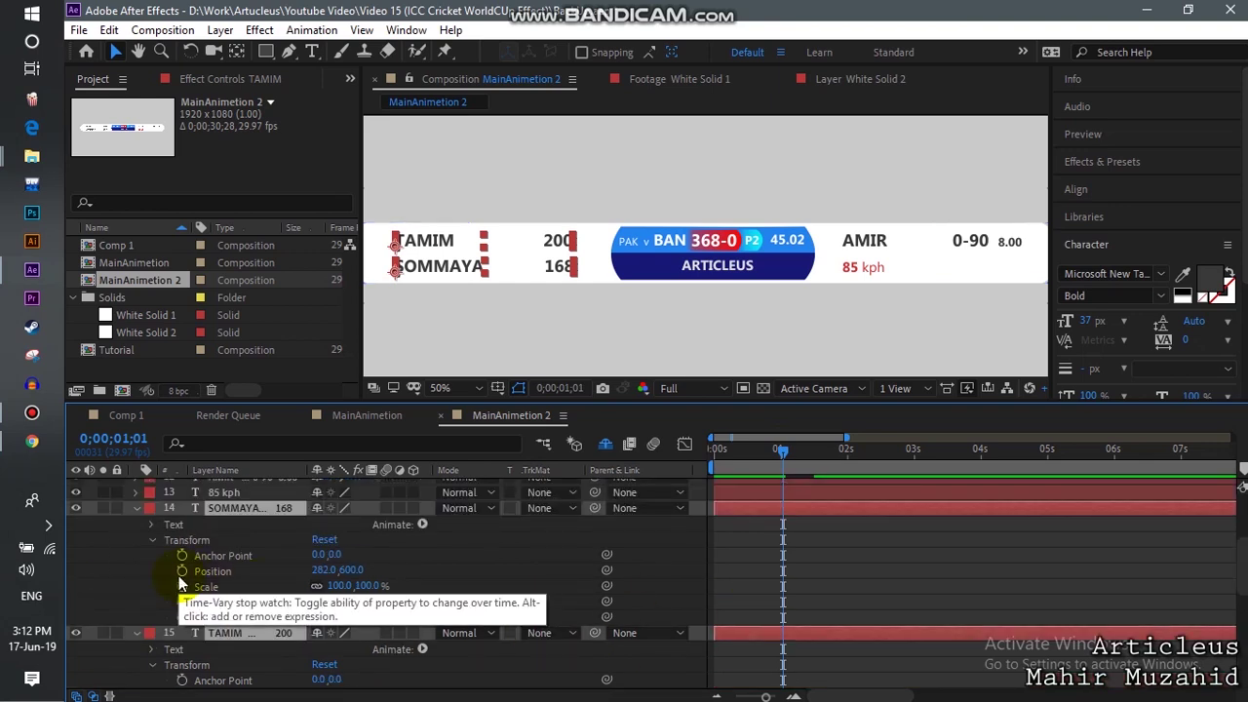
Start Position keyframes on SOMMAYA and TAMIM at 1;01 with X at 282
{"action": "left_click", "coordinate": [181, 570]}
{"action": "scroll", "coordinate": [181, 576], "scroll_direction": "down", "scroll_amount": 2}
{"action": "left_click", "coordinate": [182, 648]}
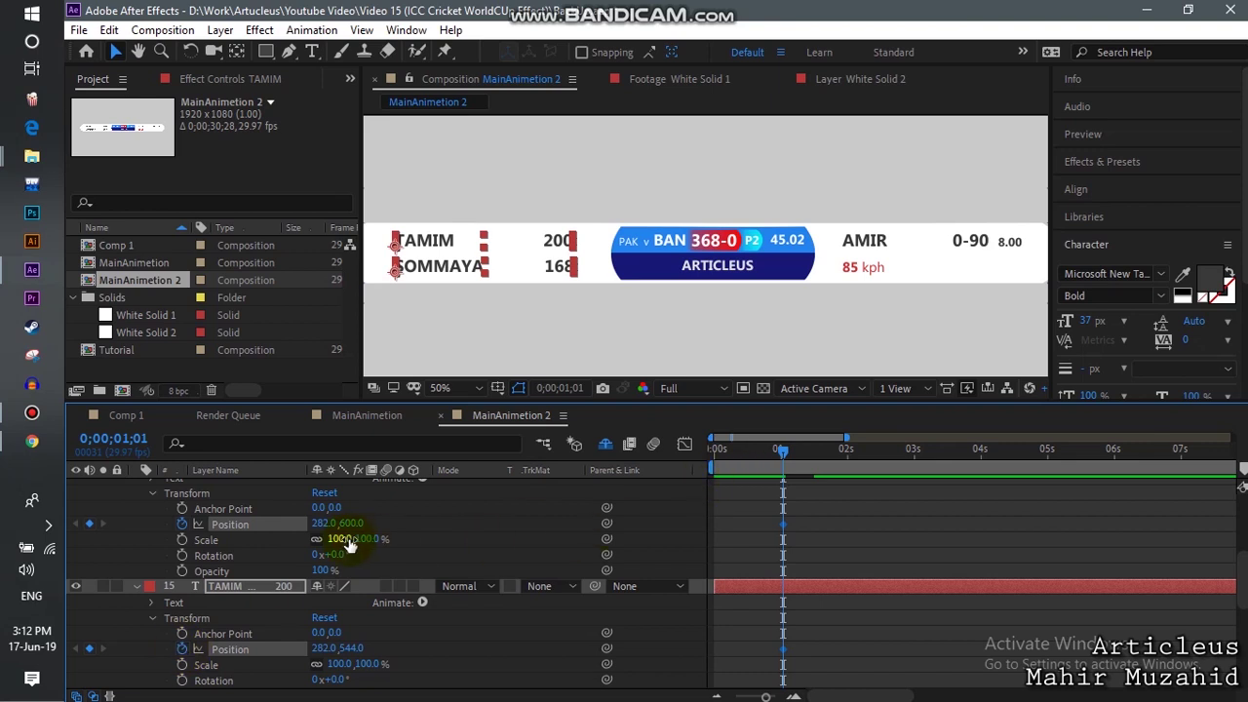
{"action": "left_click_drag", "start_coordinate": [322, 524], "coordinate": [780, 523]}
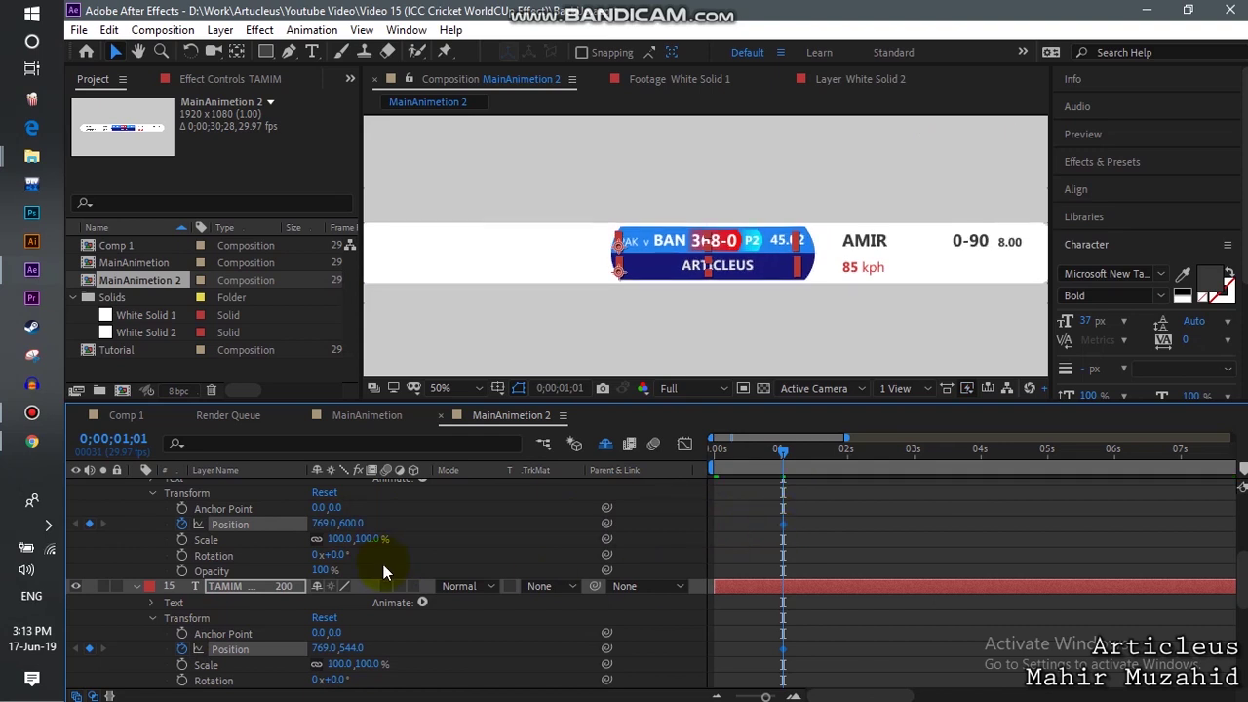
{"action": "scroll", "coordinate": [220, 634], "scroll_direction": "down", "scroll_amount": 5}
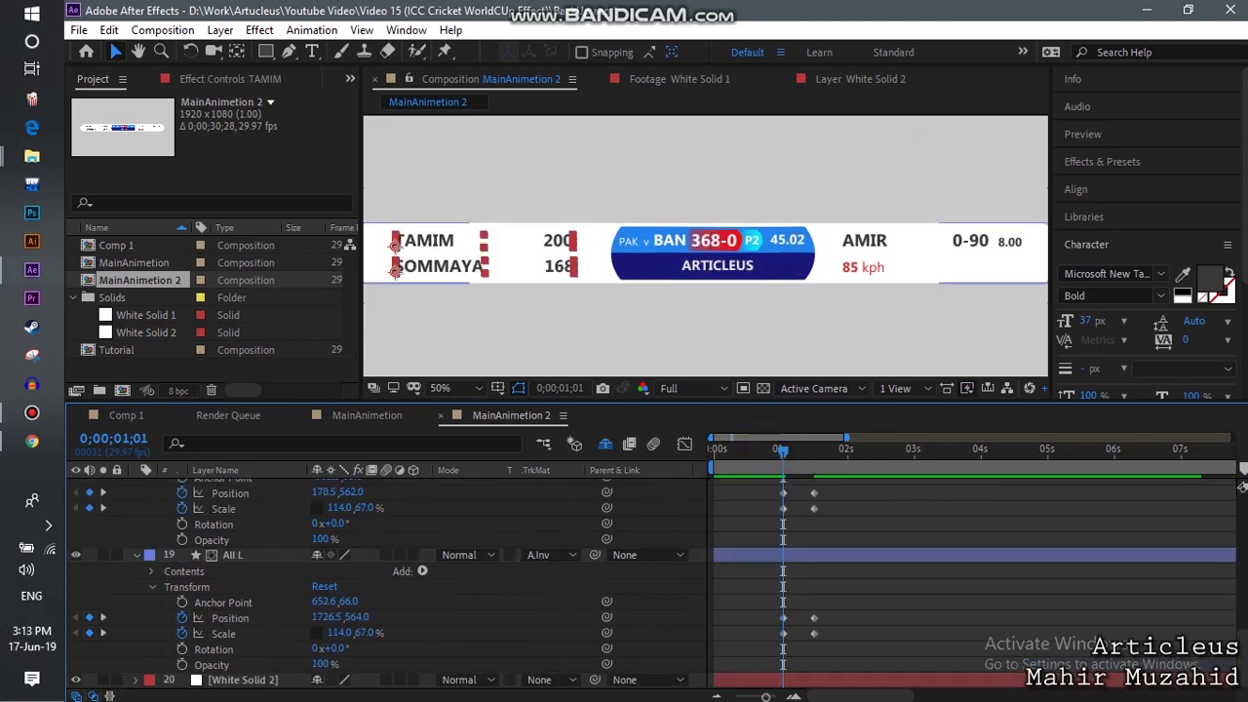
{"action": "scroll", "coordinate": [219, 634], "scroll_direction": "down", "scroll_amount": 1}
At 1;15, set the name texts' Position X to 785 so they sit behind the score bar
{"action": "key", "text": "k"}
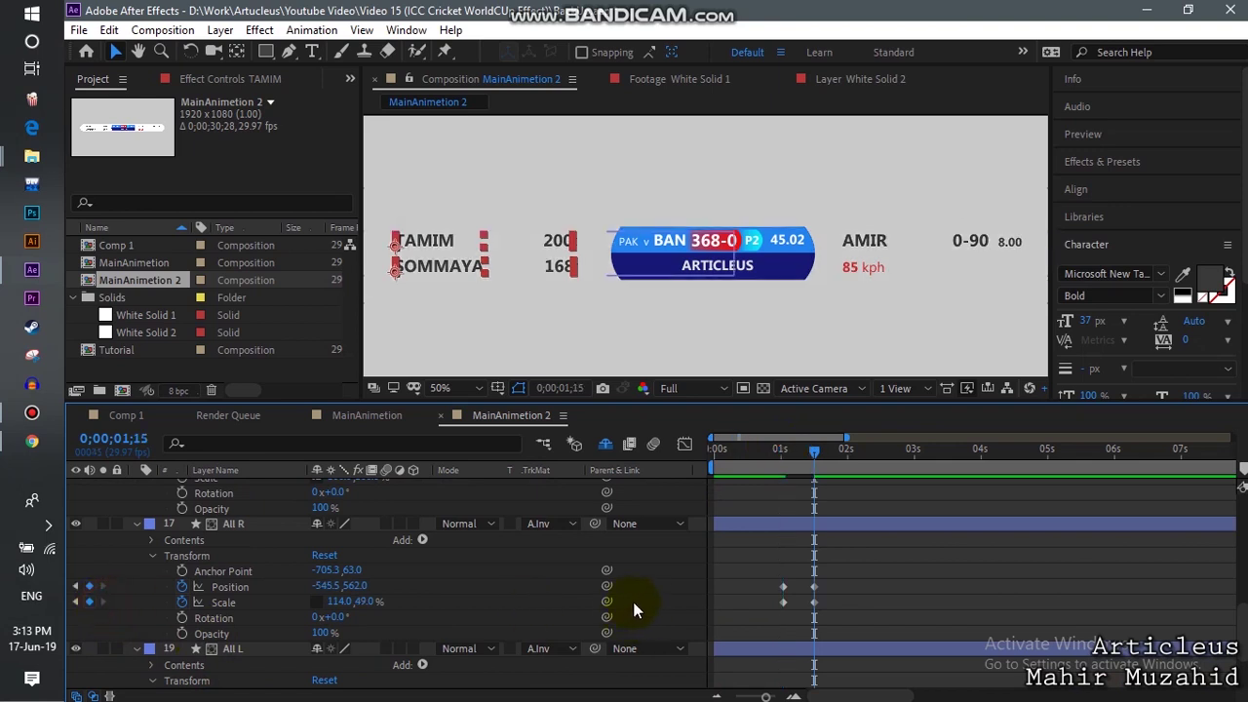
{"action": "scroll", "coordinate": [759, 583], "scroll_direction": "up", "scroll_amount": 5}
{"action": "scroll", "coordinate": [759, 583], "scroll_direction": "down", "scroll_amount": 2}
{"action": "scroll", "coordinate": [460, 561], "scroll_direction": "down", "scroll_amount": 1}
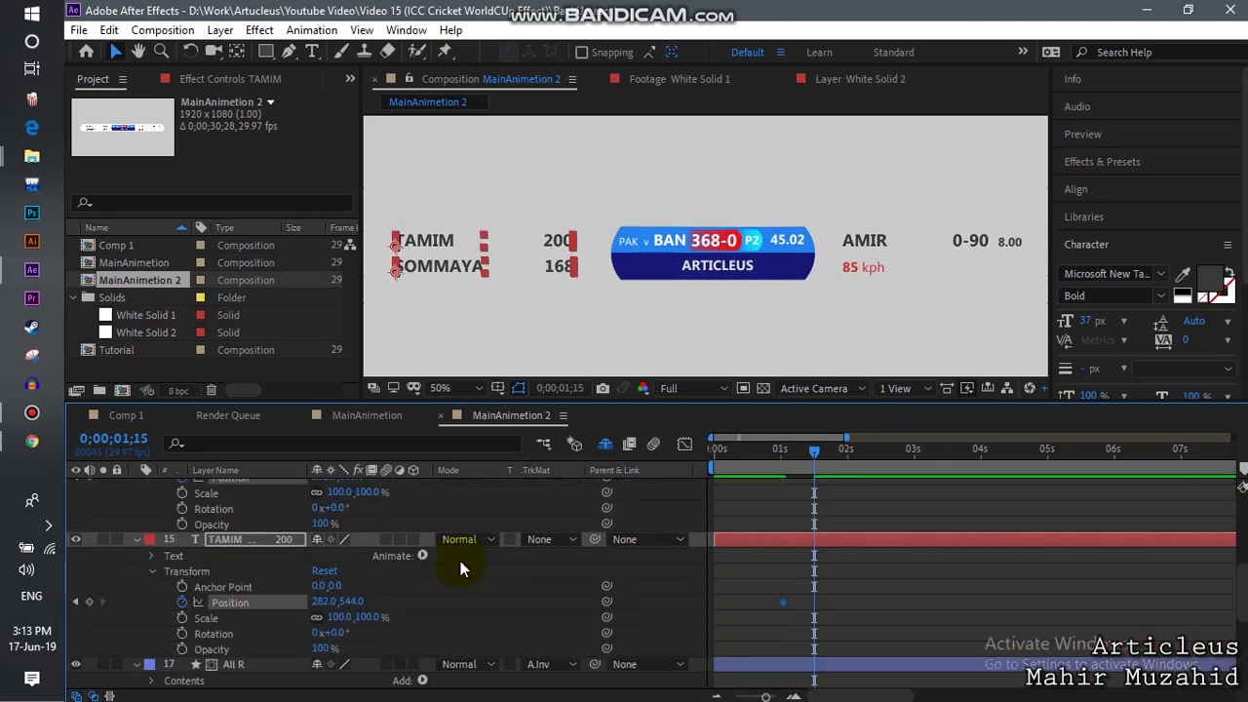
{"action": "left_click_drag", "start_coordinate": [316, 601], "coordinate": [753, 574]}
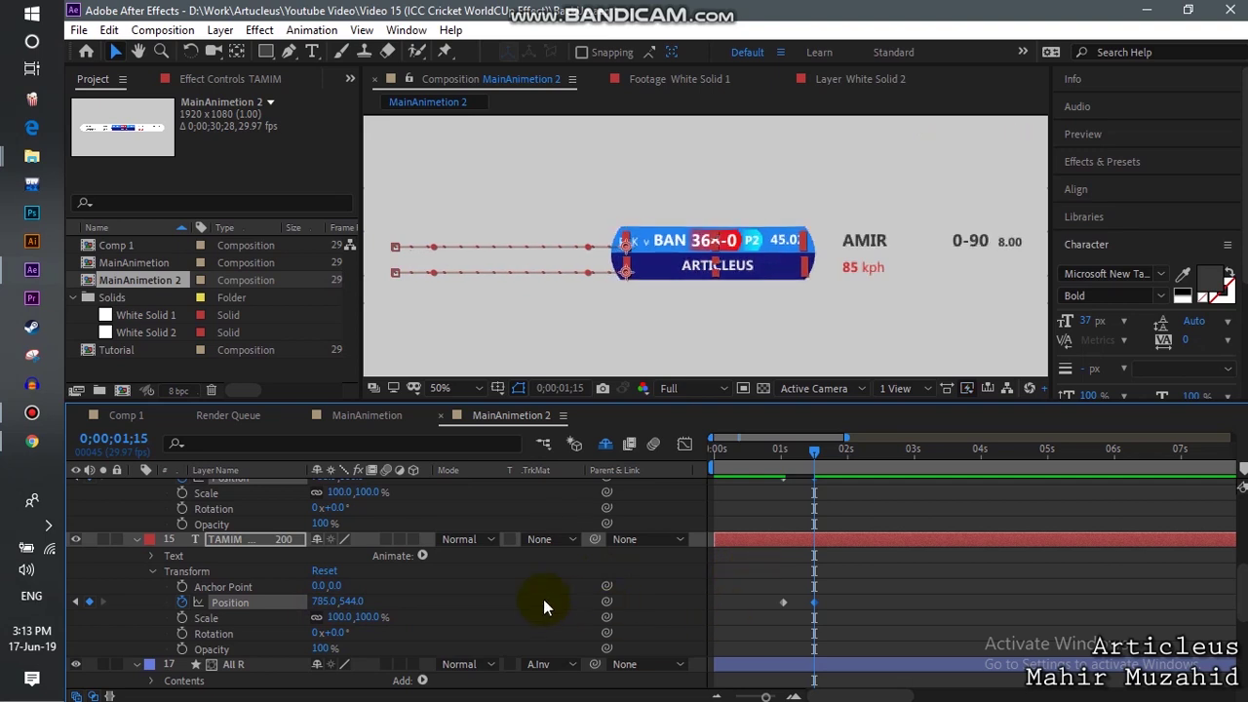
{"action": "scroll", "coordinate": [543, 599], "scroll_direction": "up", "scroll_amount": 1}
{"action": "scroll", "coordinate": [390, 575], "scroll_direction": "up", "scroll_amount": 2}
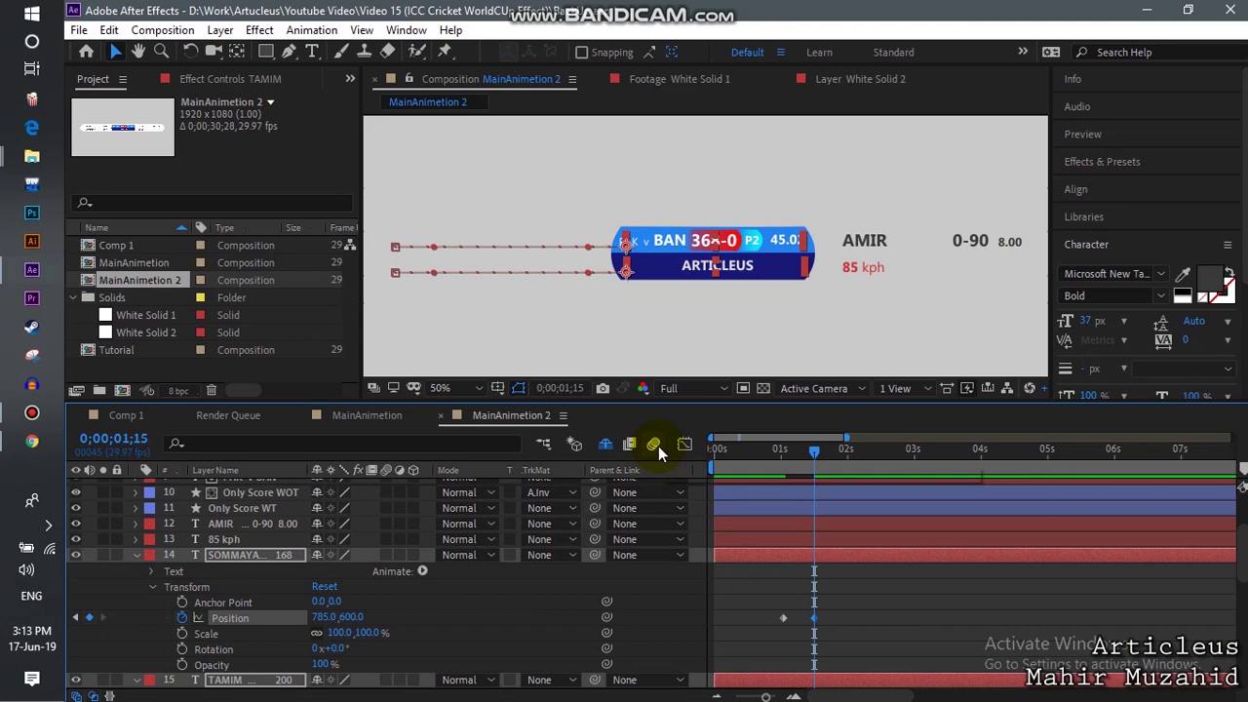
{"action": "scroll", "coordinate": [678, 276], "scroll_direction": "up", "scroll_amount": 2}
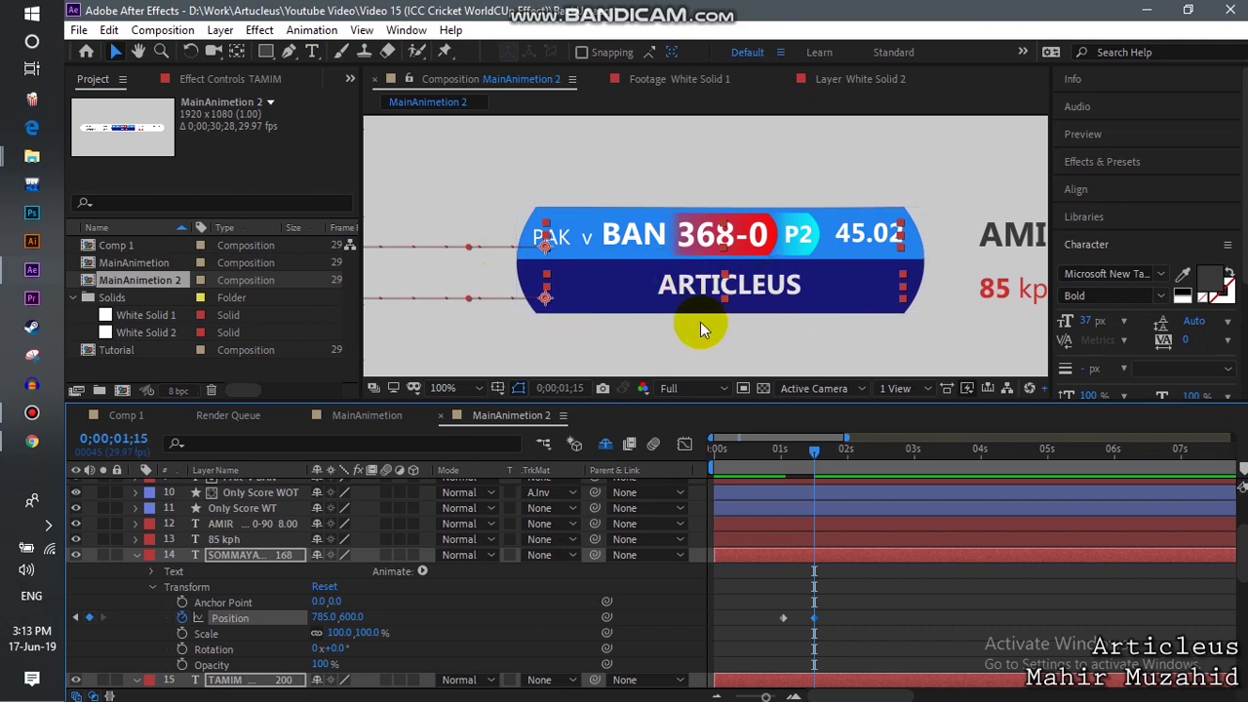
Zoom the timeline to individual frames and place the playhead at 1;14
{"action": "left_click", "coordinate": [569, 281]}
{"action": "left_click", "coordinate": [812, 456]}
{"action": "left_click_drag", "start_coordinate": [814, 459], "coordinate": [814, 462]}
{"action": "key", "text": "equal"}
{"action": "key", "text": "equal"}
{"action": "key", "text": "equal"}
{"action": "left_click_drag", "start_coordinate": [807, 453], "coordinate": [787, 452]}
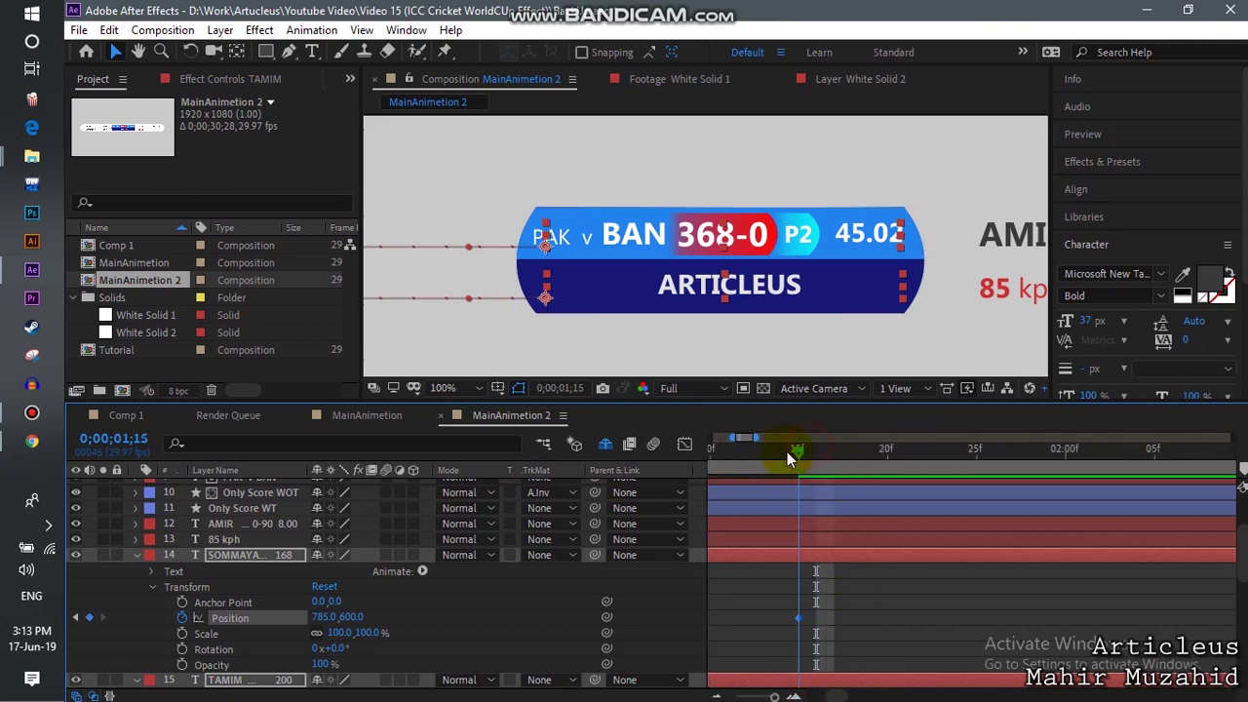
Keyframe SOMMAYA's Opacity at 100% on 1;14 and 0% on 1;15
{"action": "left_click", "coordinate": [181, 664]}
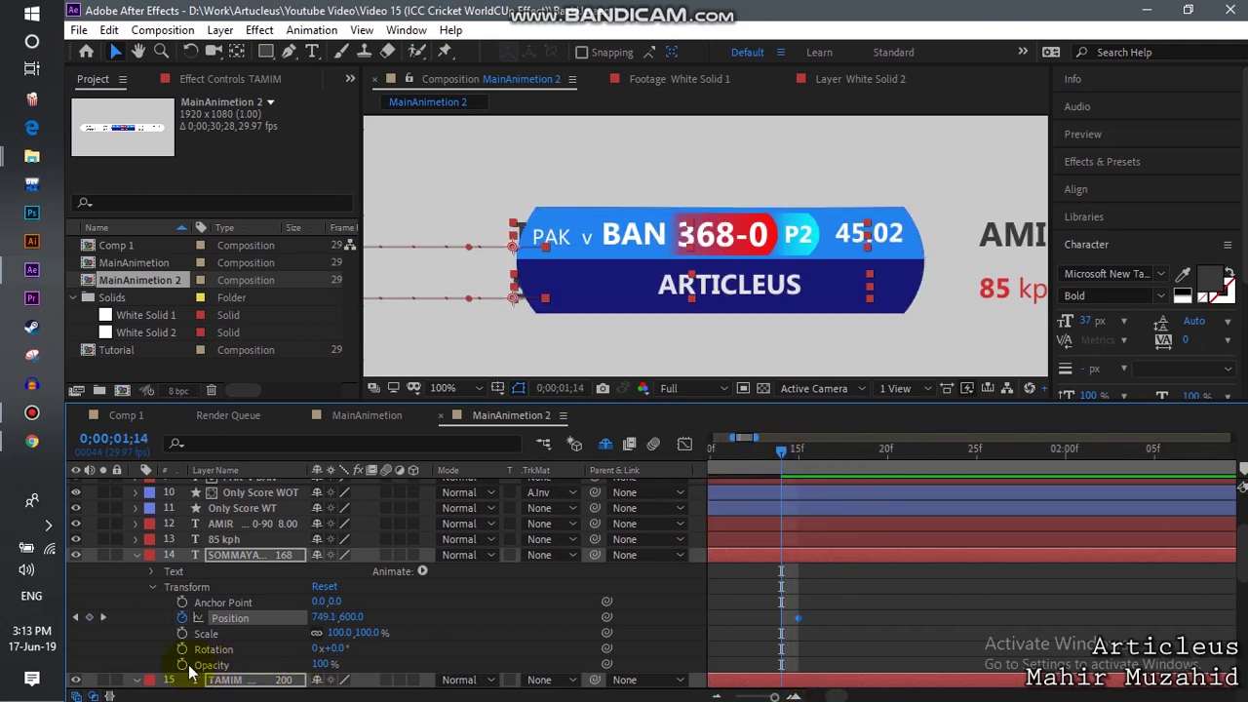
{"action": "left_click_drag", "start_coordinate": [819, 460], "coordinate": [804, 457]}
{"action": "left_click", "coordinate": [314, 666]}
{"action": "type", "text": "0"}
{"action": "key", "text": "Return"}
Step between the 1;14 and 1;15 Opacity keyframes to check the name texts' fade
{"action": "left_click_drag", "start_coordinate": [774, 696], "coordinate": [766, 696]}
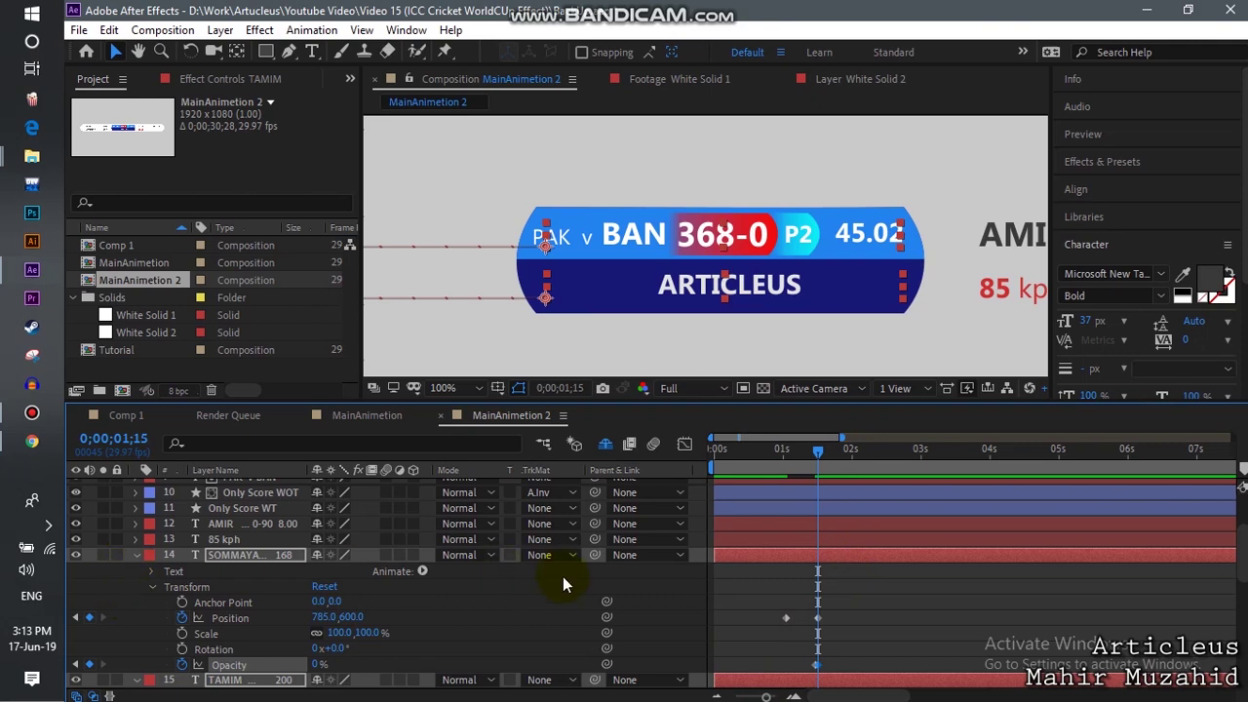
{"action": "scroll", "coordinate": [564, 577], "scroll_direction": "down", "scroll_amount": 1}
{"action": "scroll", "coordinate": [237, 577], "scroll_direction": "down", "scroll_amount": 1}
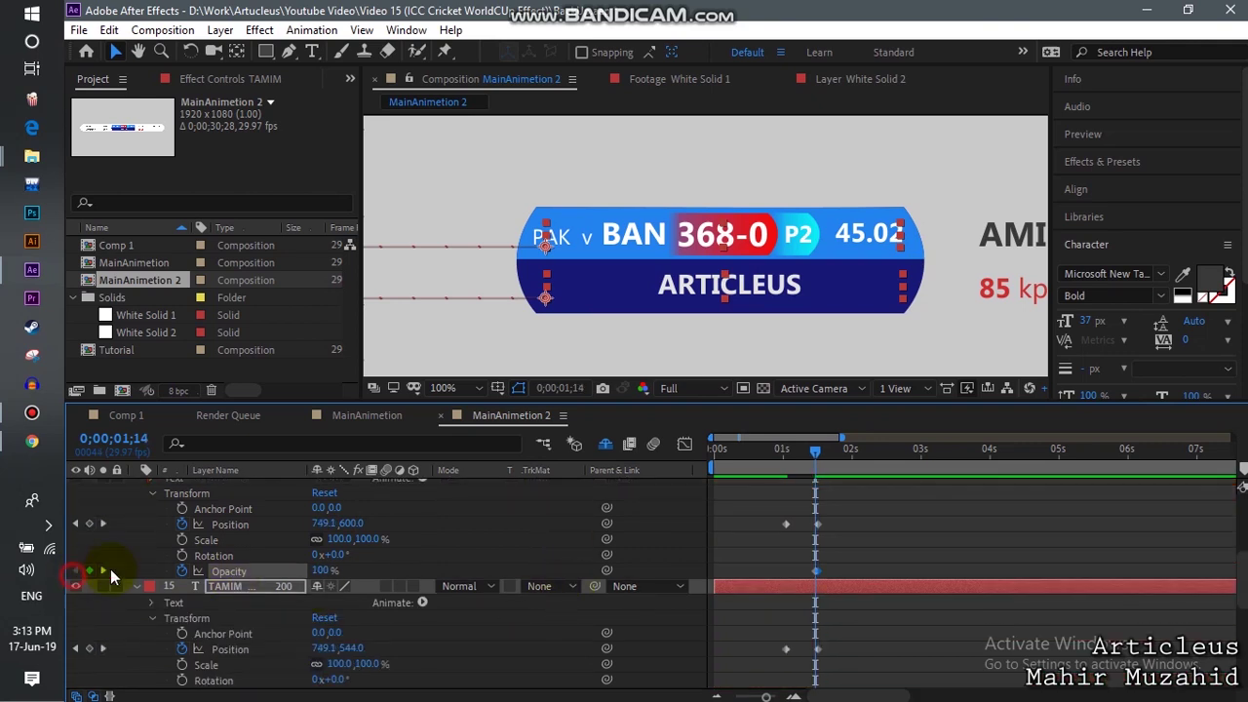
{"action": "left_click", "coordinate": [75, 571]}
{"action": "scroll", "coordinate": [244, 624], "scroll_direction": "down", "scroll_amount": 1}
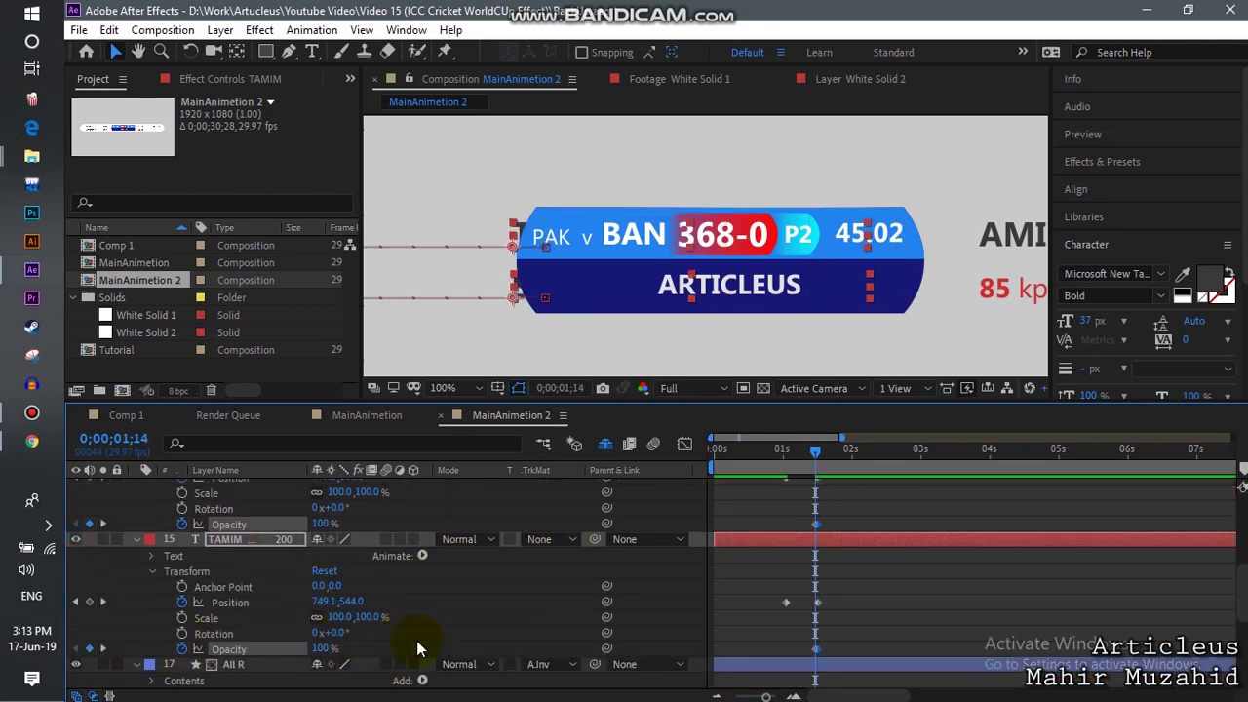
{"action": "left_click", "coordinate": [797, 632]}
{"action": "left_click", "coordinate": [202, 661]}
{"action": "left_click", "coordinate": [103, 648]}
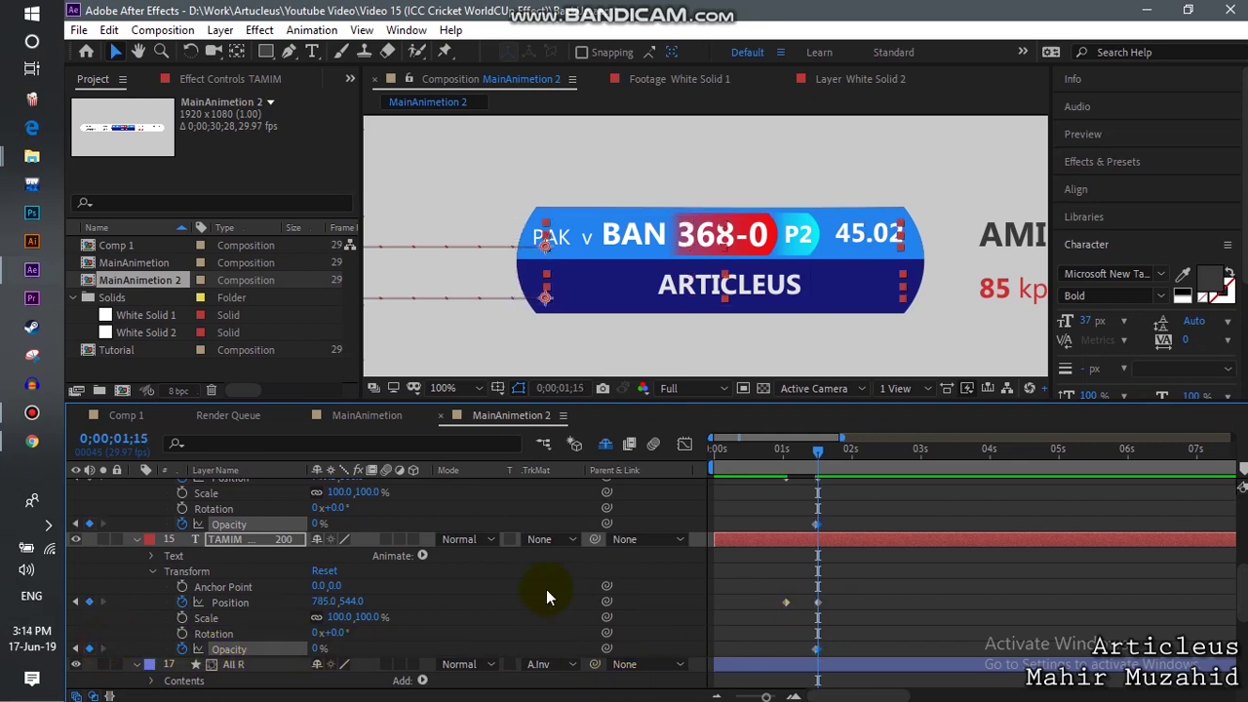
{"action": "scroll", "coordinate": [261, 630], "scroll_direction": "up", "scroll_amount": 1}
{"action": "scroll", "coordinate": [196, 581], "scroll_direction": "up", "scroll_amount": 2}
Set Position keyframes at 1;01 on the 85 kph text and layer 12
{"action": "left_click", "coordinate": [133, 558]}
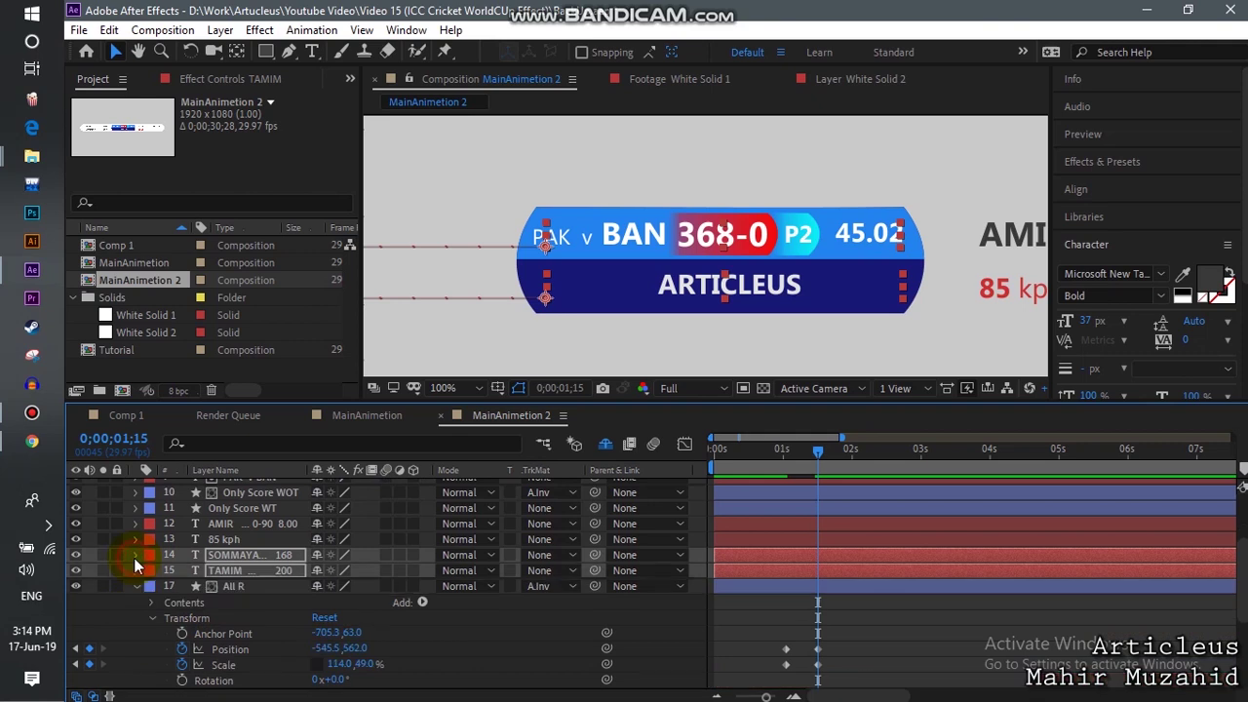
{"action": "left_click", "coordinate": [133, 558]}
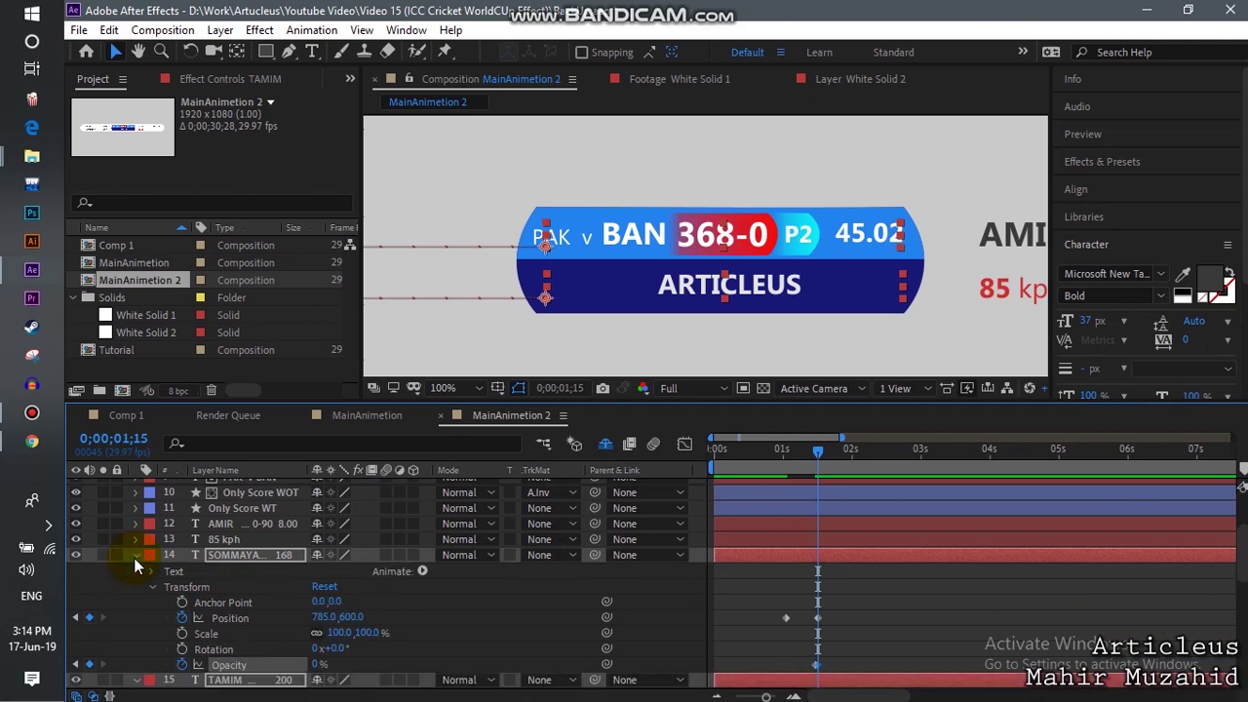
{"action": "left_click", "coordinate": [135, 540]}
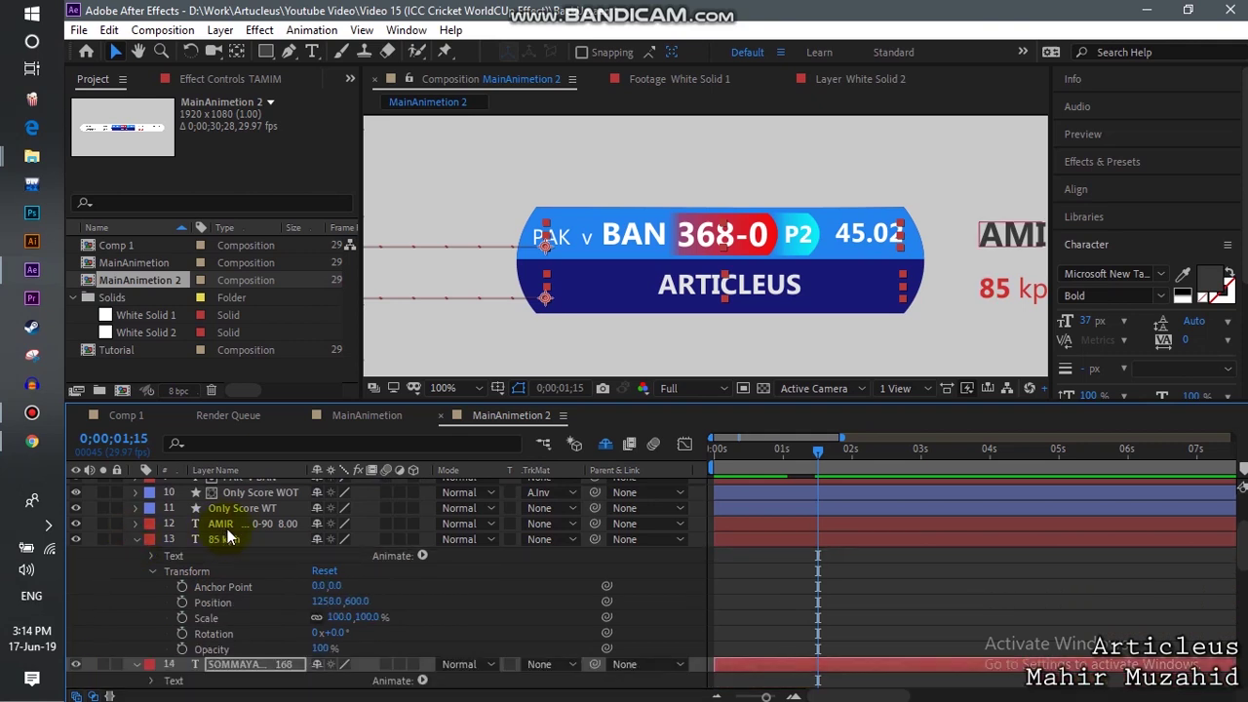
{"action": "left_click", "coordinate": [138, 525]}
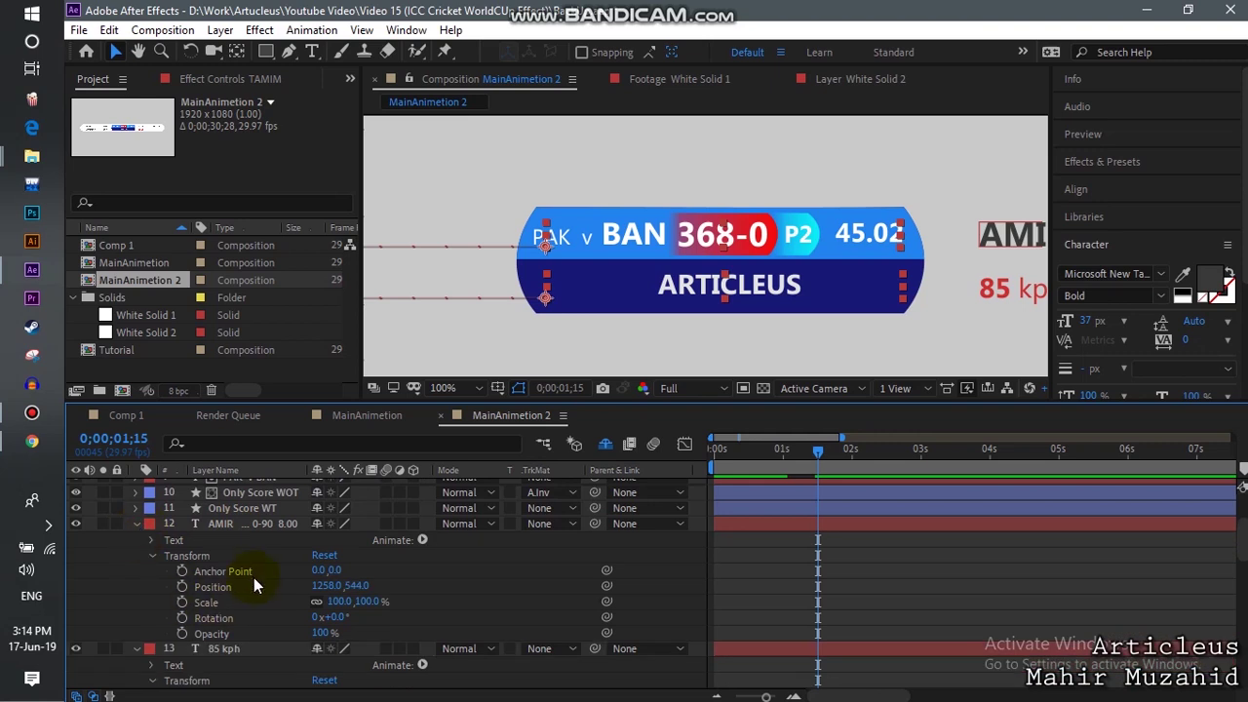
{"action": "scroll", "coordinate": [166, 585], "scroll_direction": "down", "scroll_amount": 6}
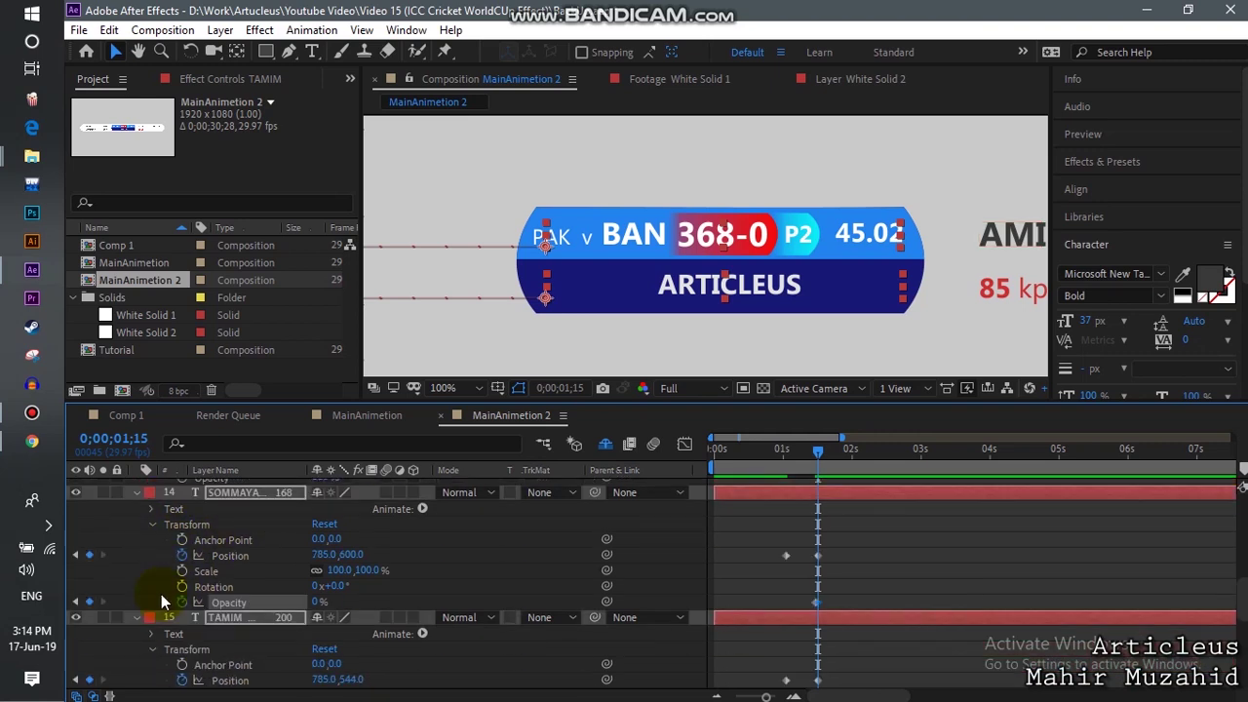
{"action": "left_click", "coordinate": [75, 555]}
{"action": "scroll", "coordinate": [283, 600], "scroll_direction": "up", "scroll_amount": 3}
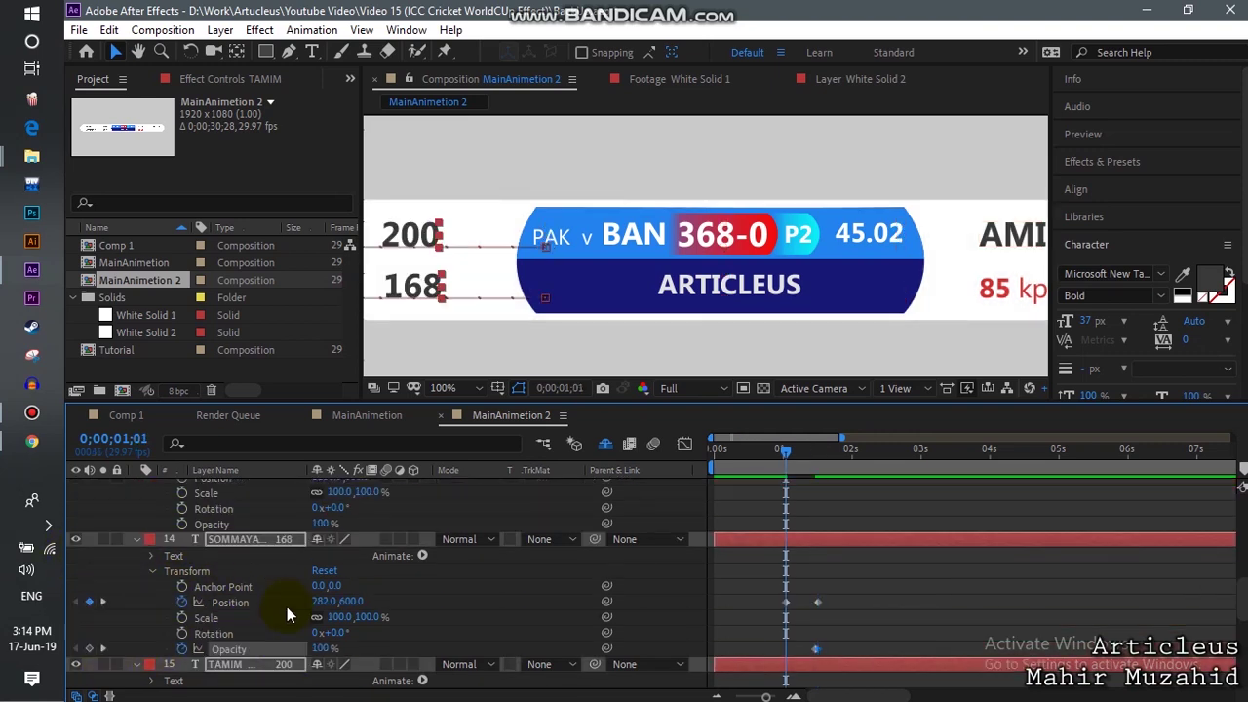
{"action": "scroll", "coordinate": [257, 579], "scroll_direction": "up", "scroll_amount": 1}
{"action": "left_click", "coordinate": [185, 614]}
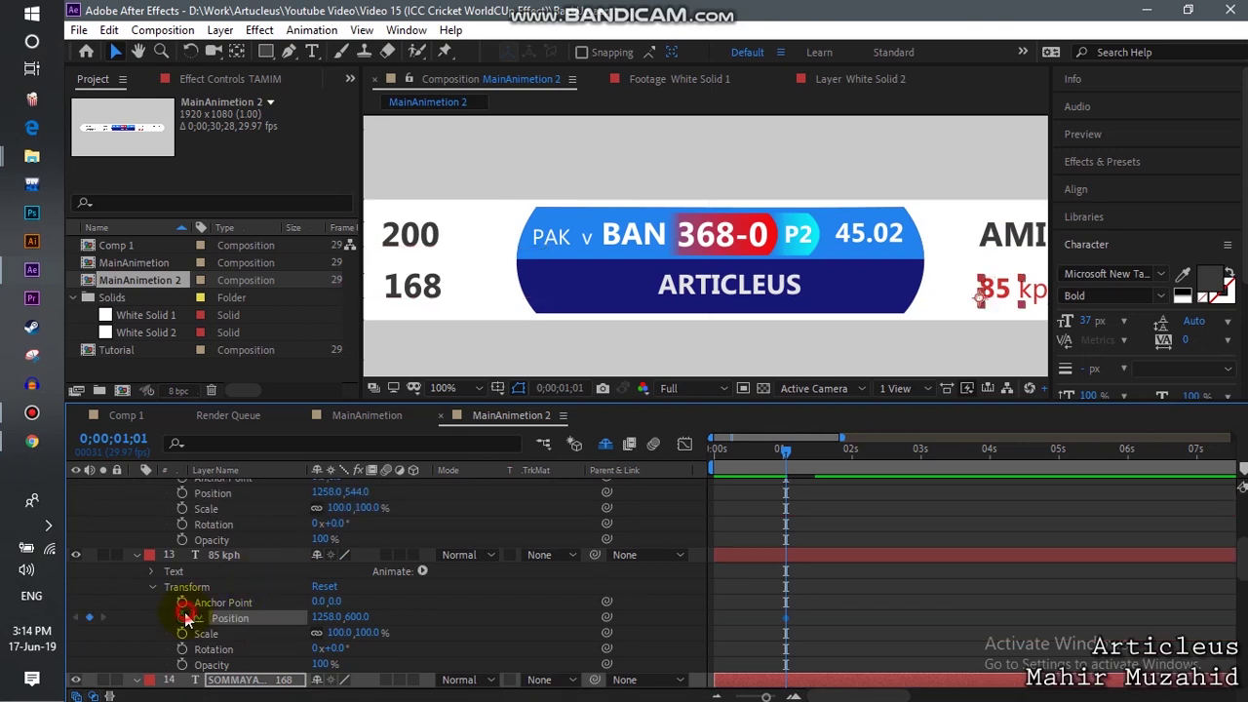
{"action": "scroll", "coordinate": [184, 612], "scroll_direction": "up", "scroll_amount": 1}
{"action": "left_click", "coordinate": [178, 542]}
{"action": "scroll", "coordinate": [146, 585], "scroll_direction": "down", "scroll_amount": 3}
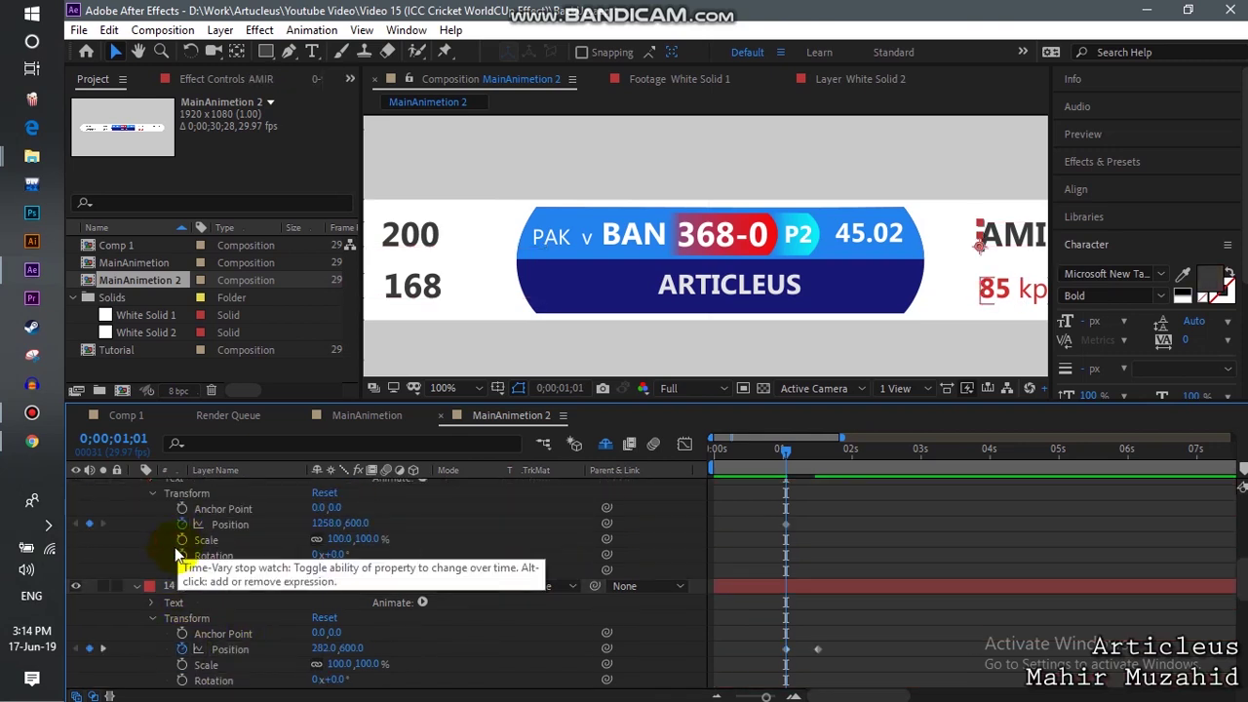
At 1;15, try sliding the 85 kph text left, then undo the accidental change
{"action": "left_click", "coordinate": [103, 648]}
{"action": "scroll", "coordinate": [342, 625], "scroll_direction": "up", "scroll_amount": 1}
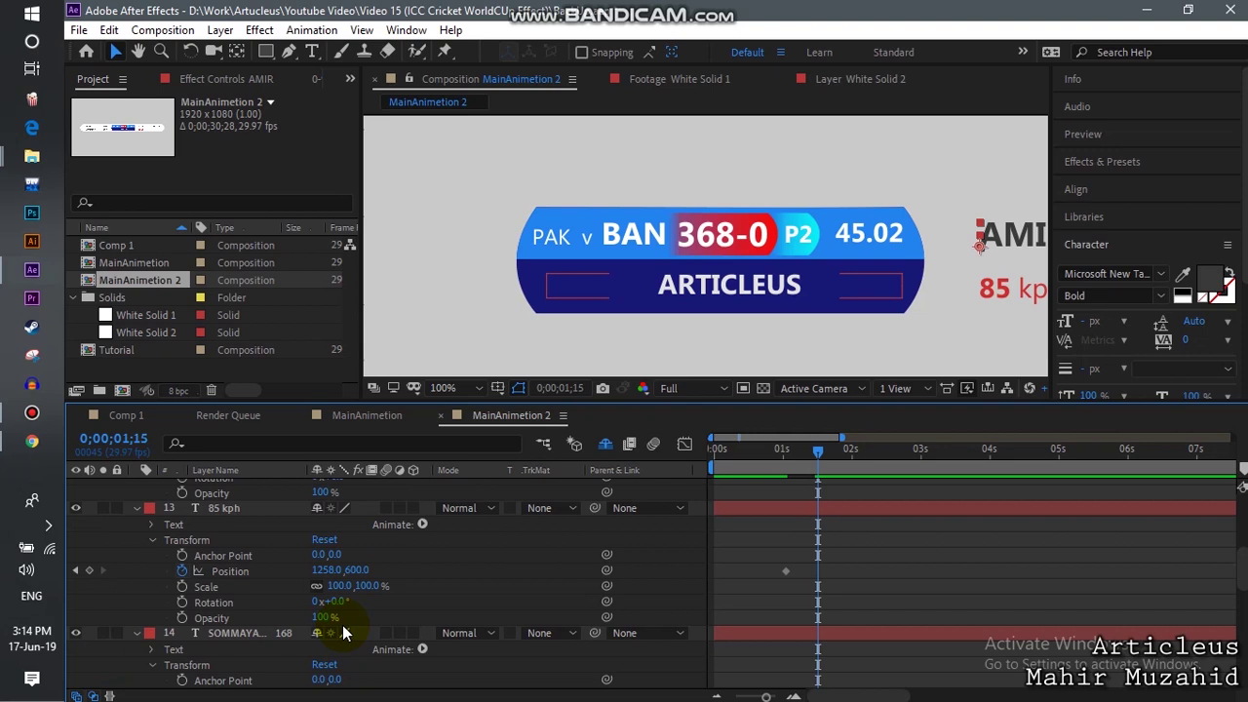
{"action": "scroll", "coordinate": [342, 625], "scroll_direction": "up", "scroll_amount": 1}
{"action": "left_click_drag", "start_coordinate": [328, 617], "coordinate": [249, 617]}
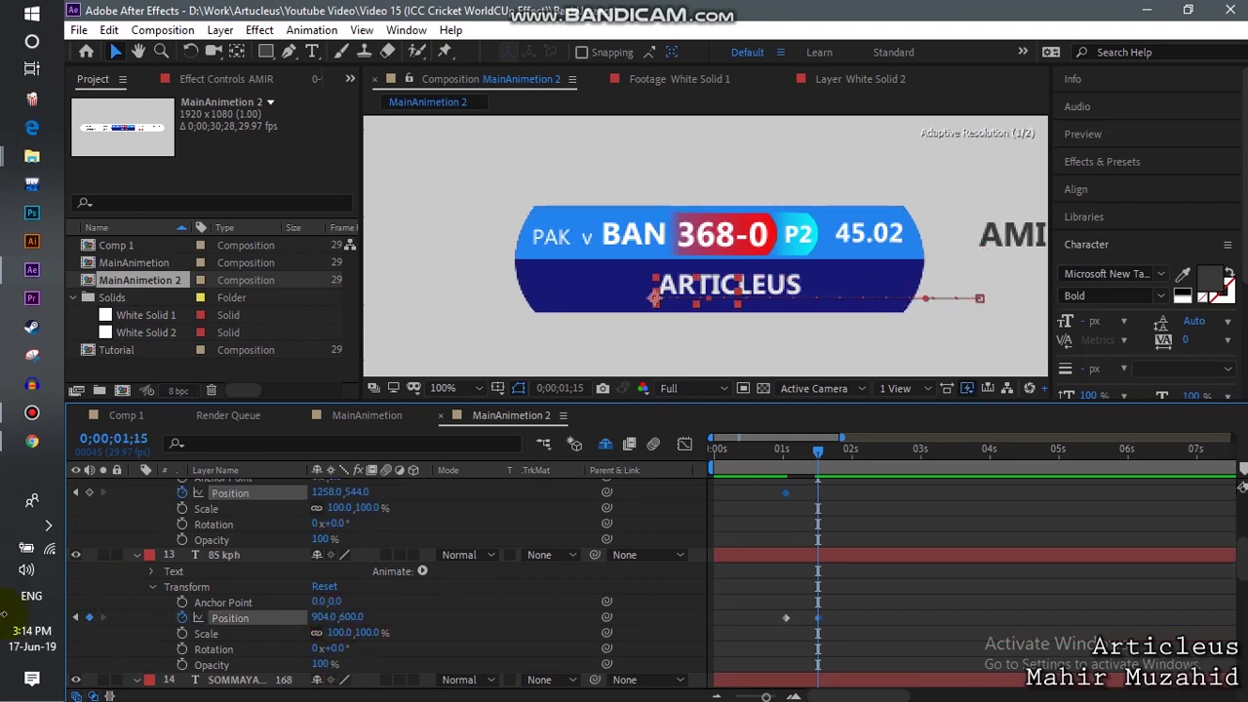
{"action": "left_click_drag", "start_coordinate": [328, 618], "coordinate": [317, 621]}
{"action": "key", "text": "ctrl+z"}
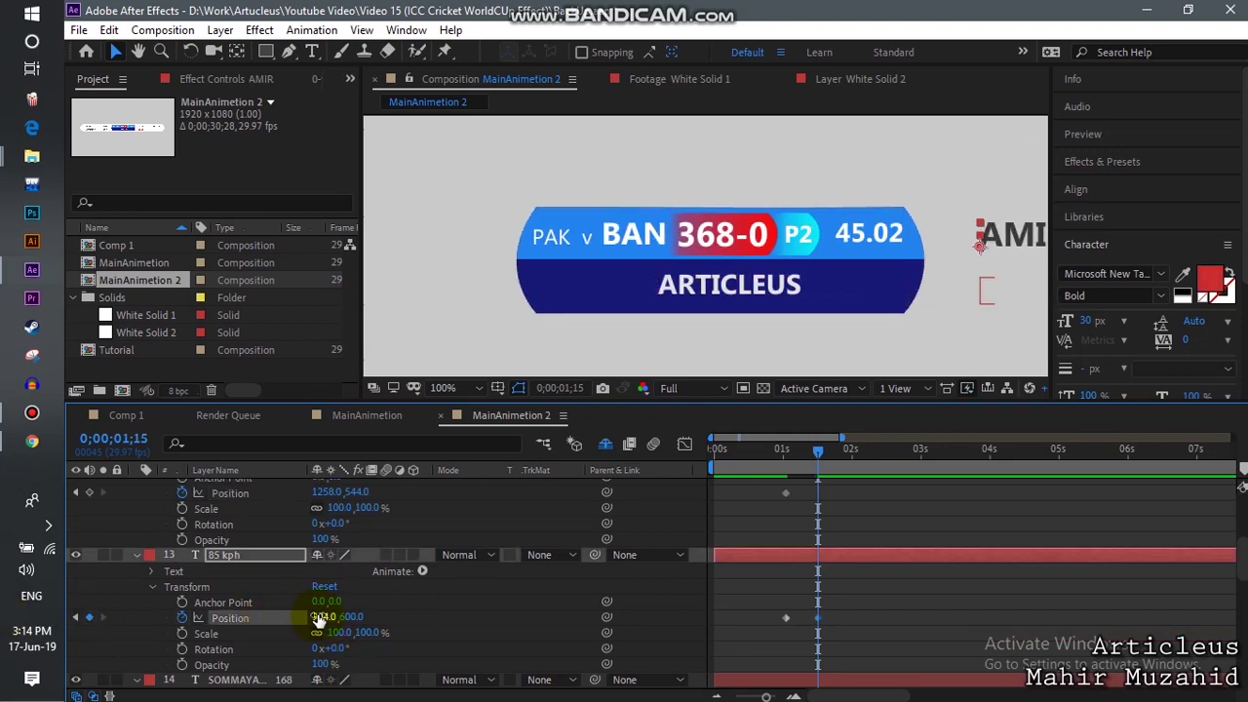
{"action": "key", "text": "ctrl+z"}
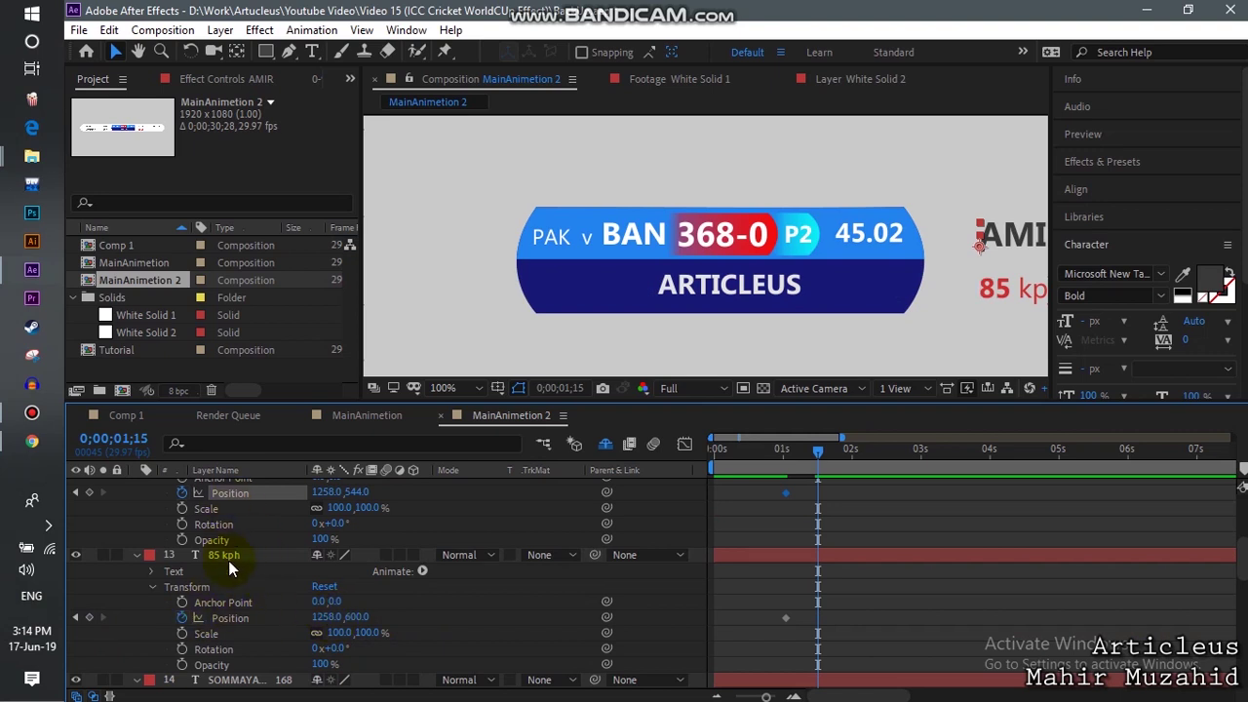
Select both right-side texts and slide them left behind the banner to about X 772
{"action": "scroll", "coordinate": [228, 561], "scroll_direction": "up", "scroll_amount": 1}
{"action": "left_click", "coordinate": [235, 598]}
{"action": "scroll", "coordinate": [239, 532], "scroll_direction": "up", "scroll_amount": 1}
{"action": "left_click", "coordinate": [244, 524], "text": "shift"}
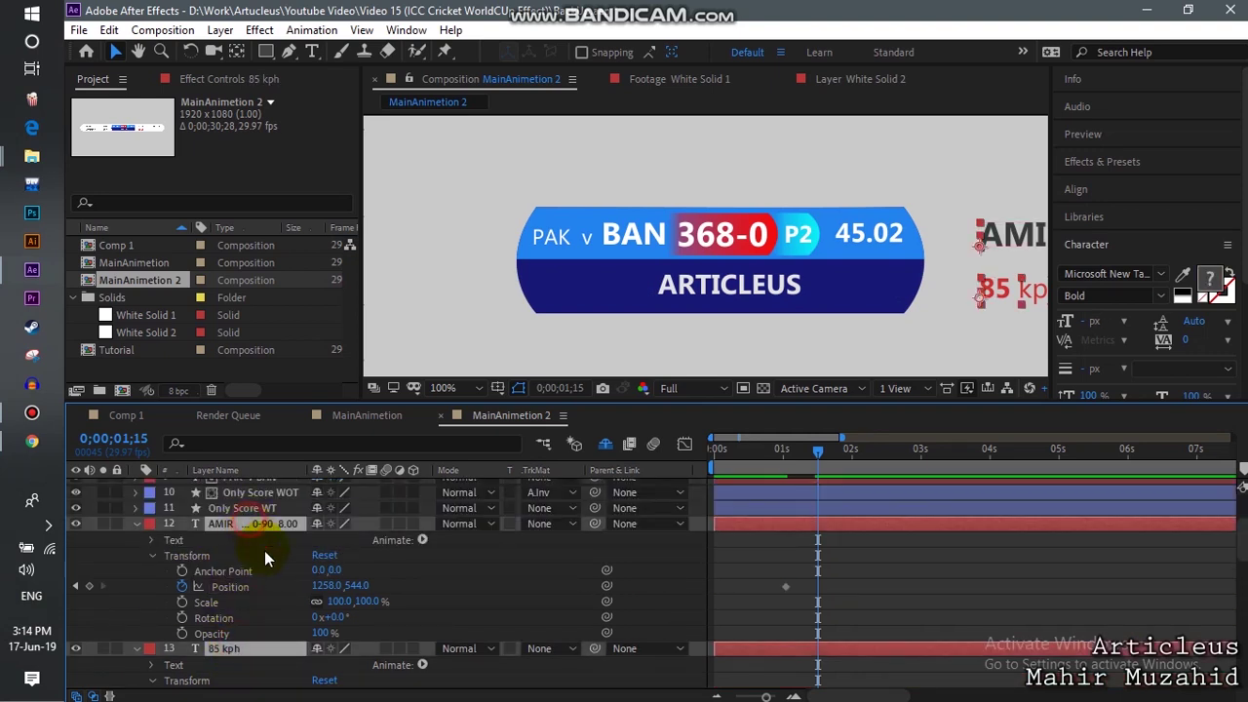
{"action": "scroll", "coordinate": [265, 550], "scroll_direction": "down", "scroll_amount": 1}
{"action": "left_click_drag", "start_coordinate": [323, 539], "coordinate": [5, 539]}
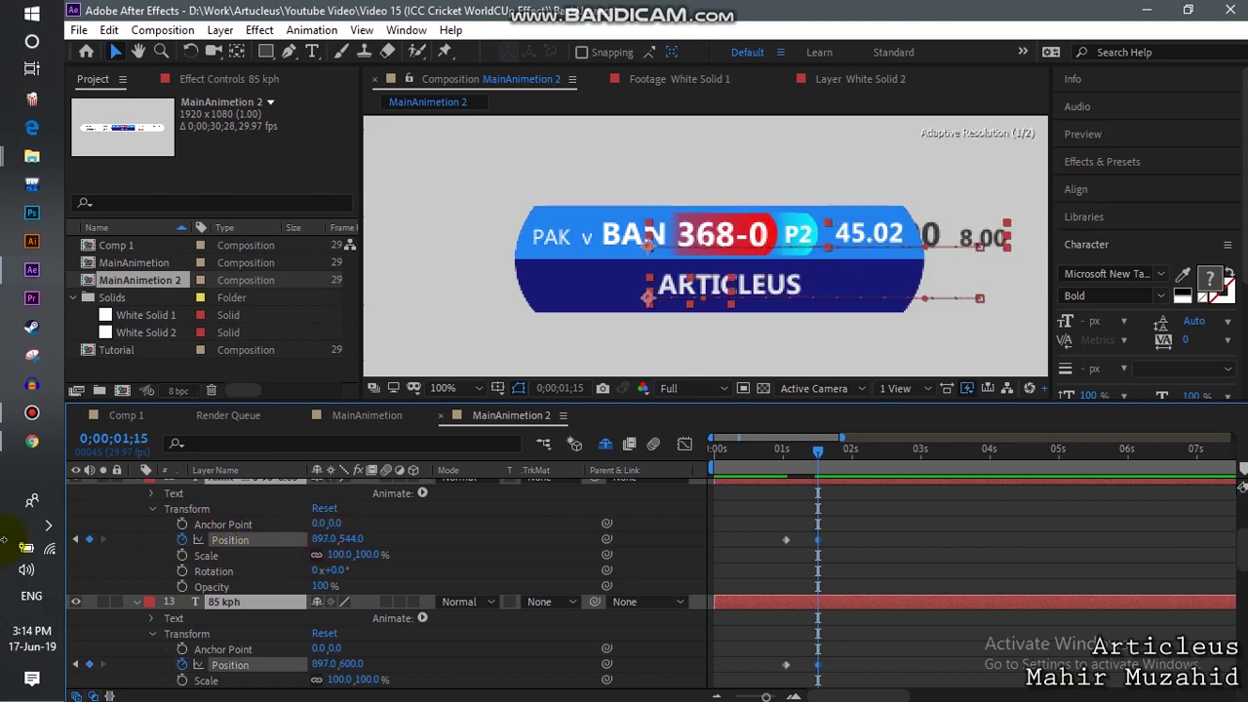
{"action": "mouse_move", "coordinate": [322, 539]}
{"action": "left_mouse_down"}
{"action": "mouse_move", "coordinate": [172, 539]}
{"action": "mouse_move", "coordinate": [197, 540]}
{"action": "left_mouse_up"}
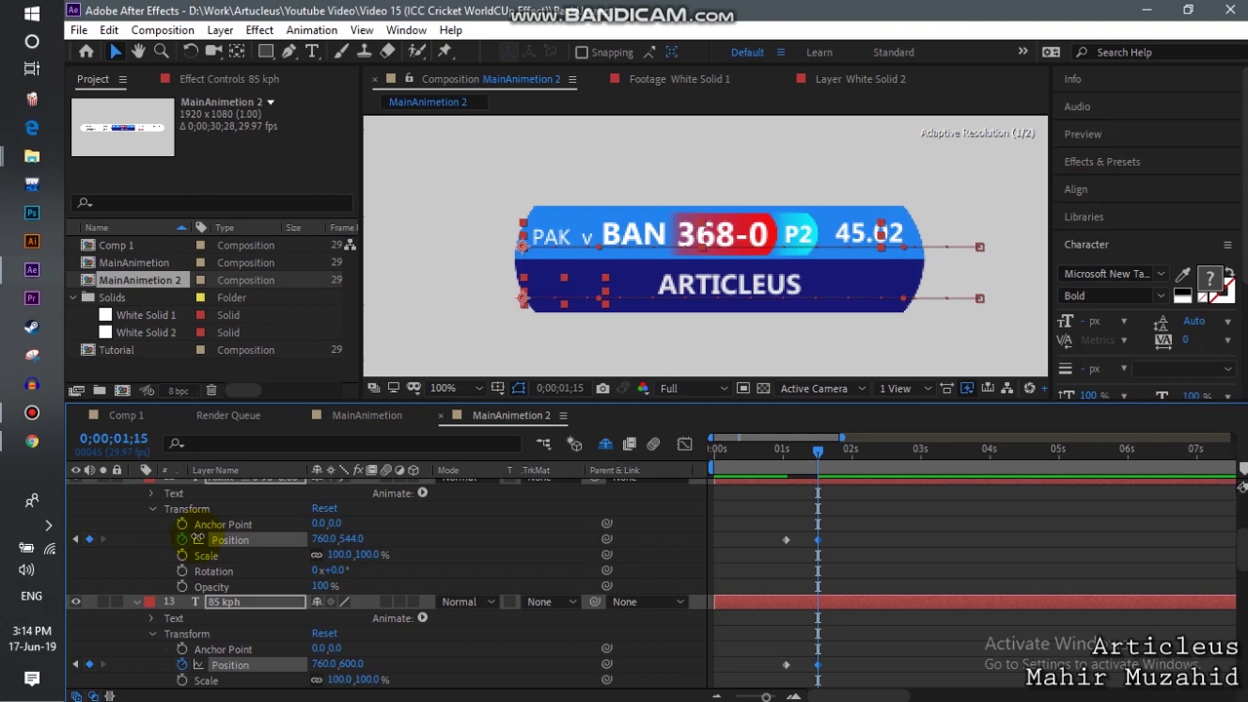
{"action": "left_click_drag", "start_coordinate": [199, 539], "coordinate": [210, 539]}
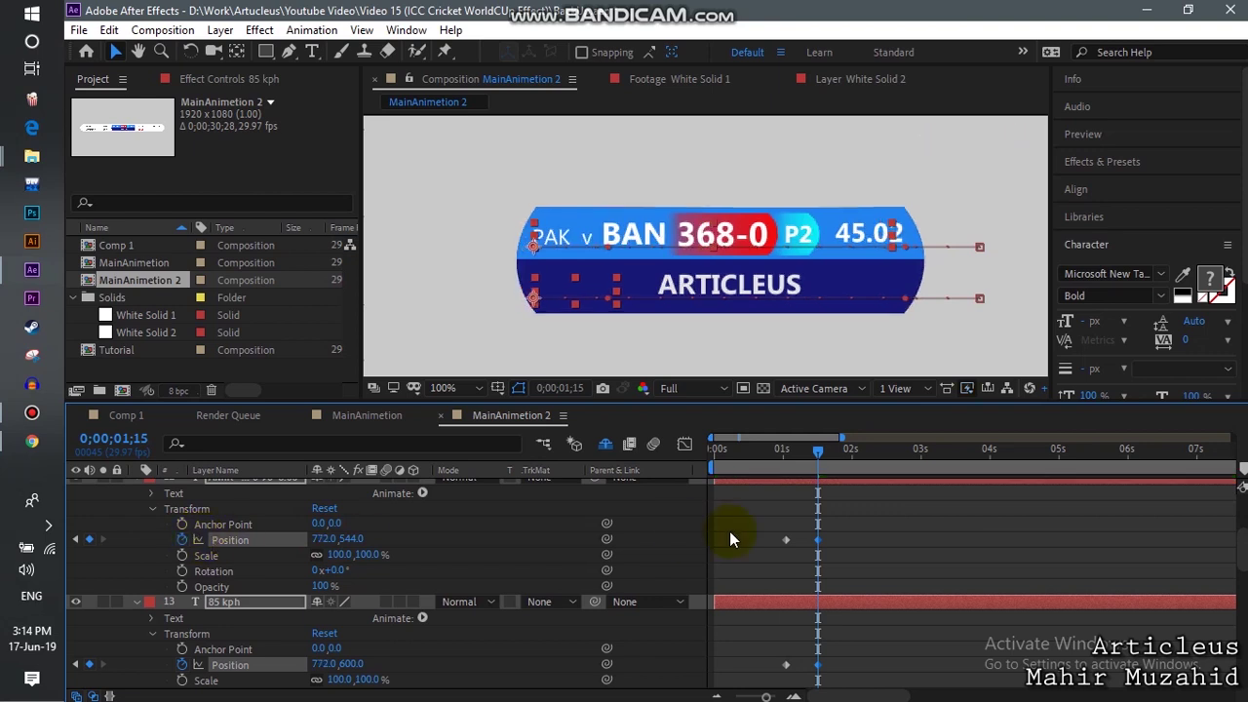
Keyframe both texts' Opacity at 100% on 1;14 and 0% on 1;15
{"action": "scroll", "coordinate": [741, 544], "scroll_direction": "down", "scroll_amount": 1}
{"action": "left_click", "coordinate": [795, 692]}
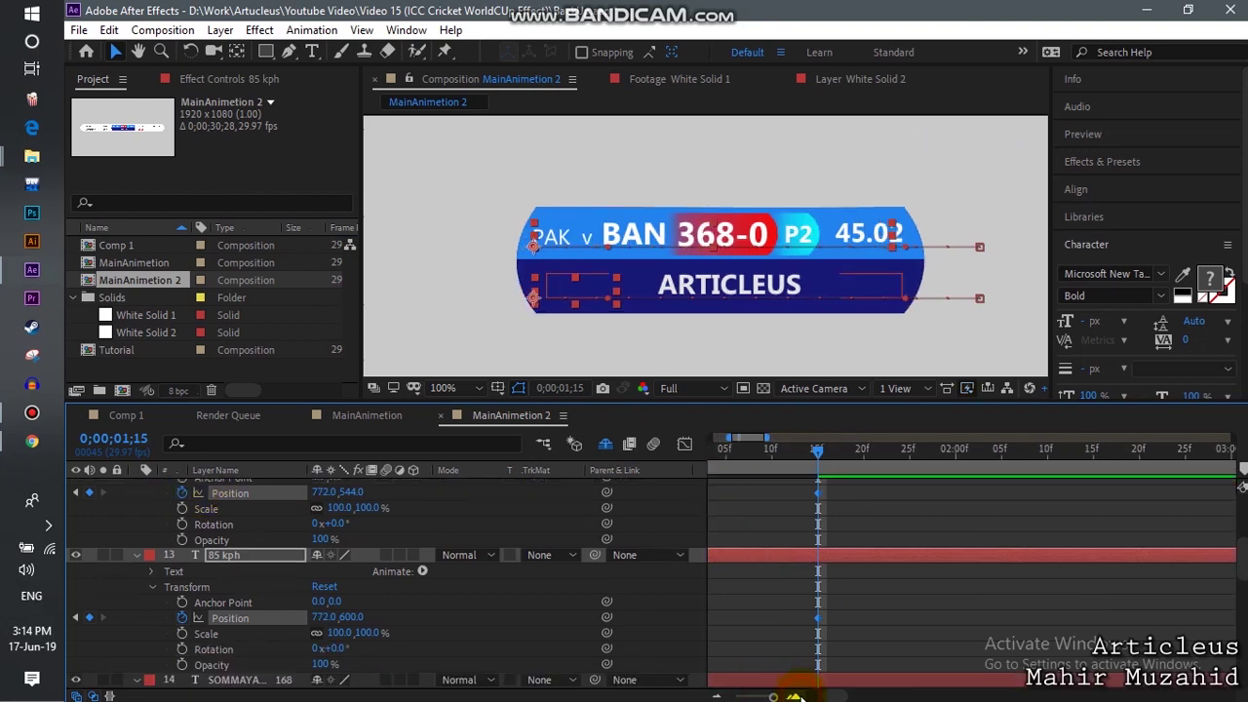
{"action": "left_click", "coordinate": [810, 451]}
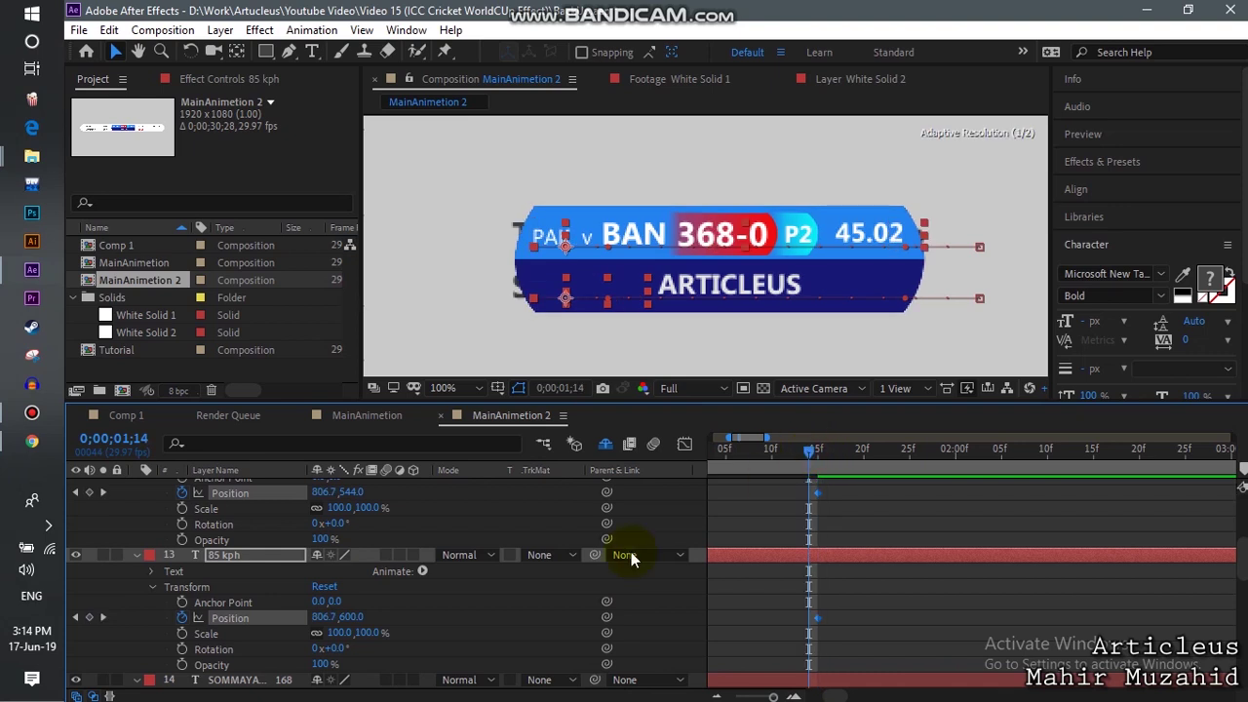
{"action": "left_click", "coordinate": [182, 664]}
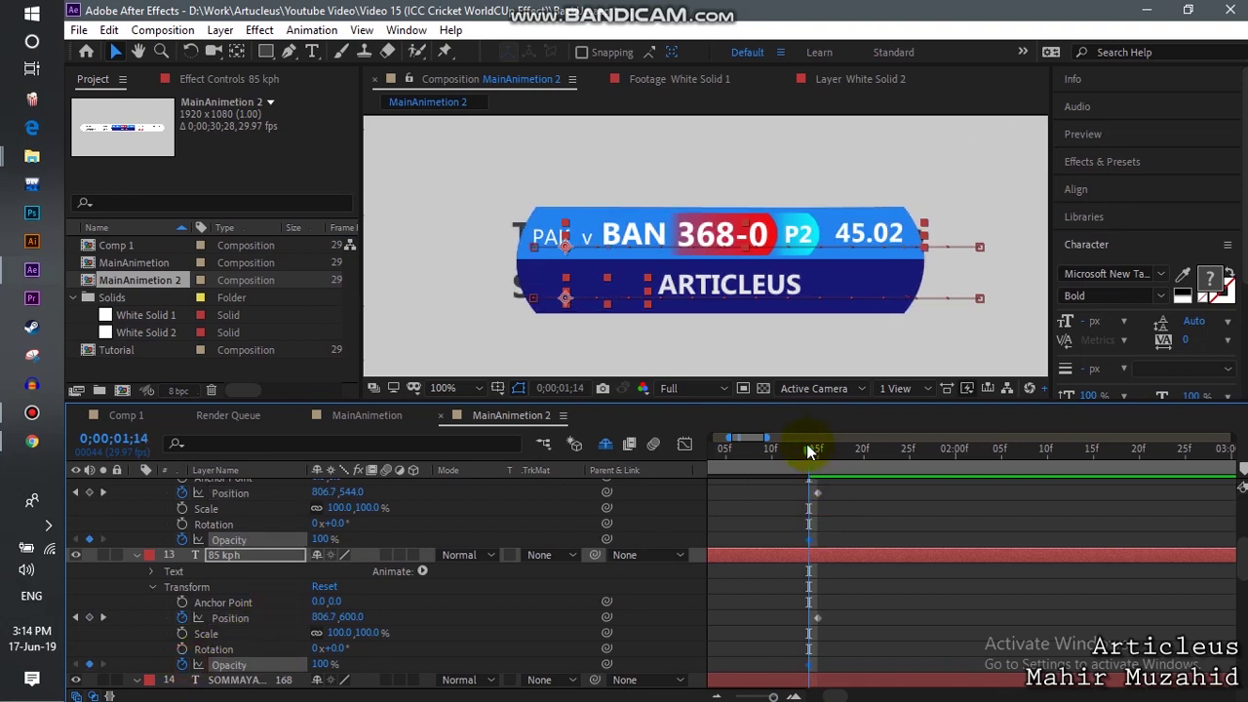
{"action": "left_click", "coordinate": [818, 447]}
{"action": "type", "text": "0"}
{"action": "key", "text": "Return"}
Collapse both layers, zoom the timeline back out, and move to 0;00;00;22
{"action": "scroll", "coordinate": [284, 584], "scroll_direction": "up", "scroll_amount": 2}
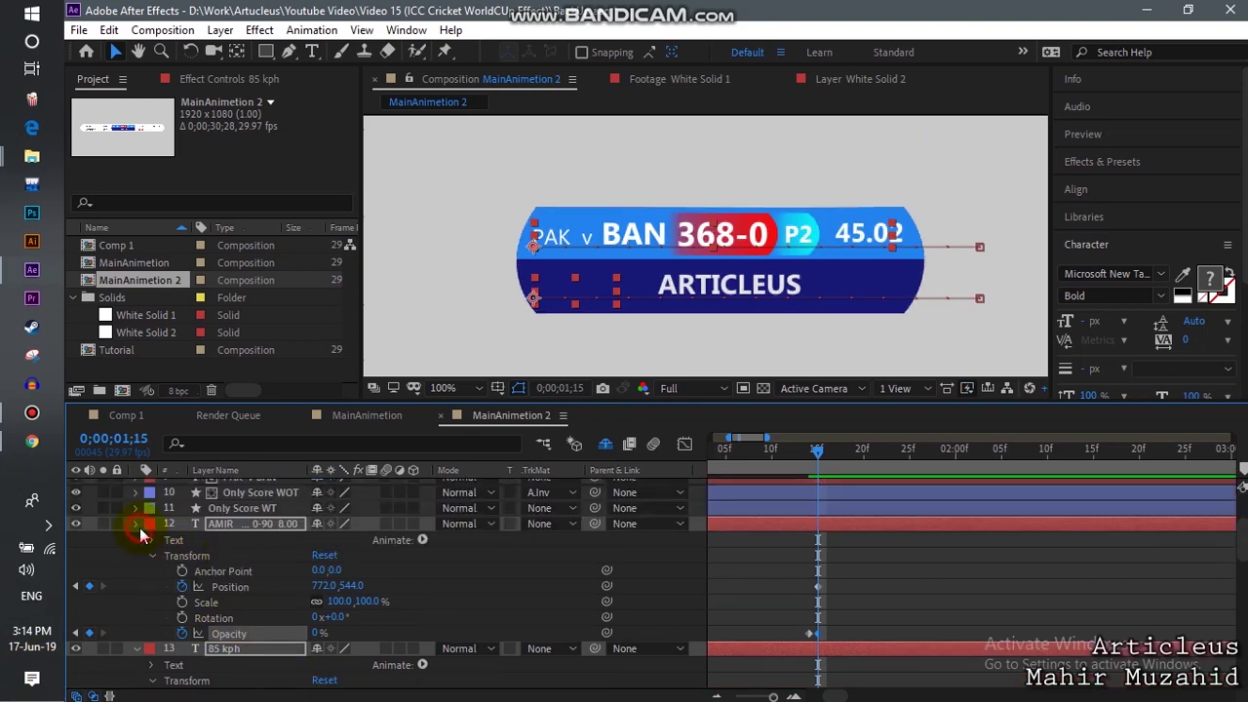
{"action": "left_click", "coordinate": [140, 527]}
{"action": "left_click", "coordinate": [138, 539]}
{"action": "scroll", "coordinate": [149, 611], "scroll_direction": "down", "scroll_amount": 2}
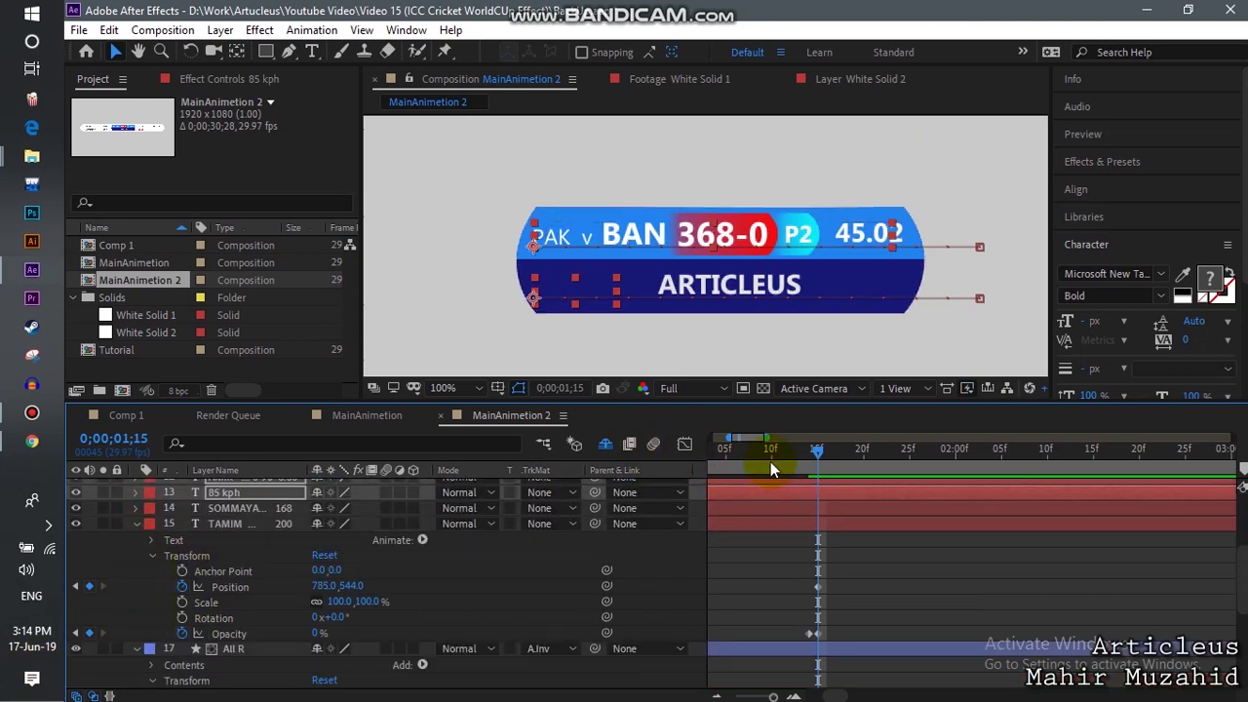
{"action": "left_click_drag", "start_coordinate": [774, 696], "coordinate": [754, 697]}
{"action": "left_click", "coordinate": [737, 450]}
{"action": "left_click_drag", "start_coordinate": [722, 462], "coordinate": [715, 462]}
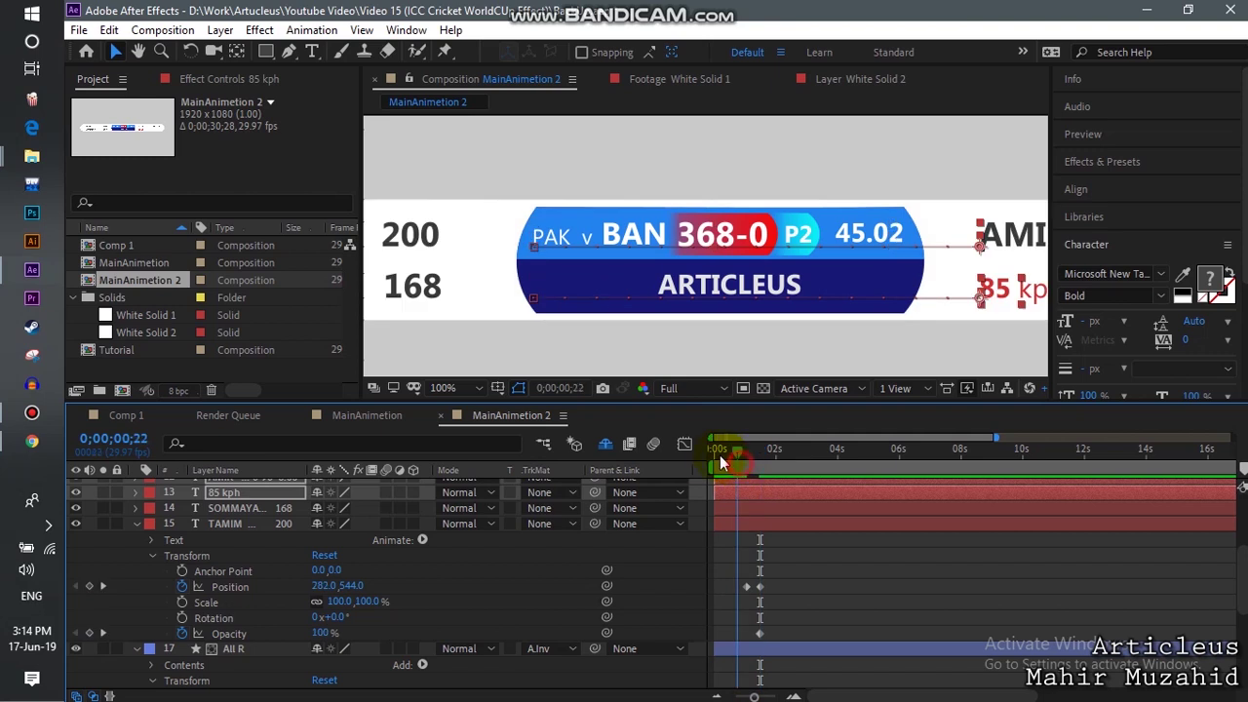
{"action": "scroll", "coordinate": [696, 294], "scroll_direction": "down", "scroll_amount": 4}
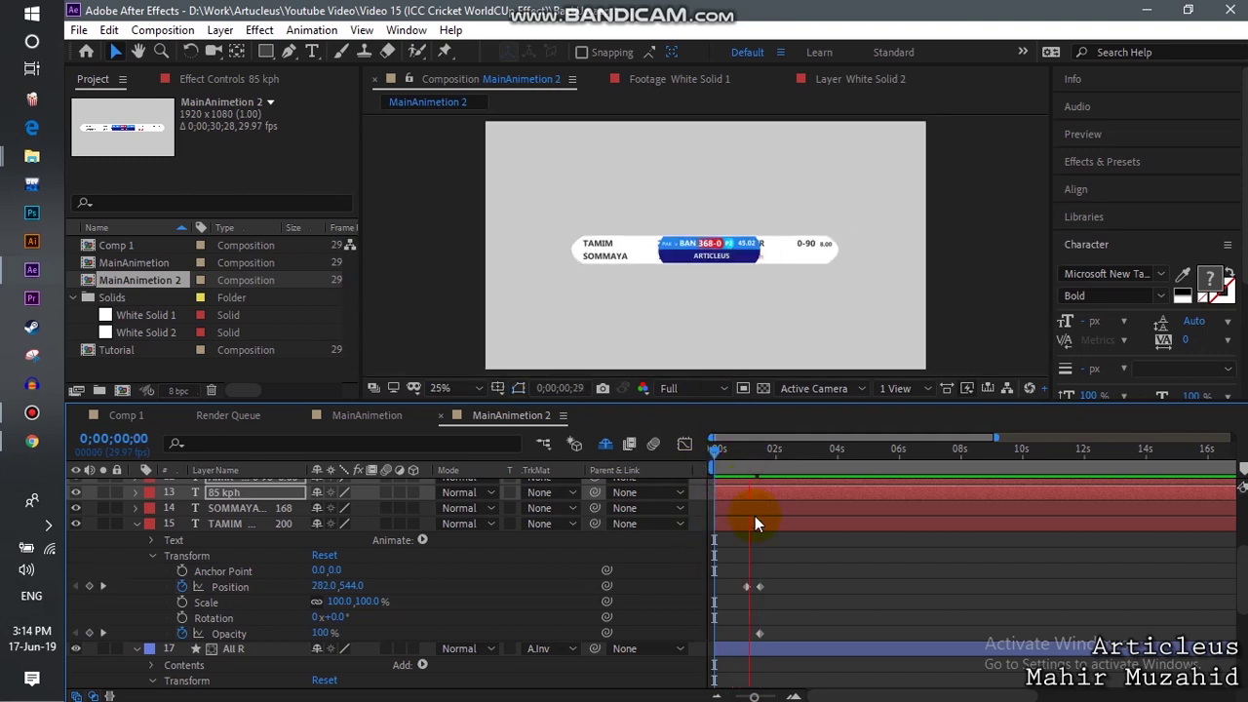
{"action": "key", "text": "space"}
{"action": "key", "text": "space"}
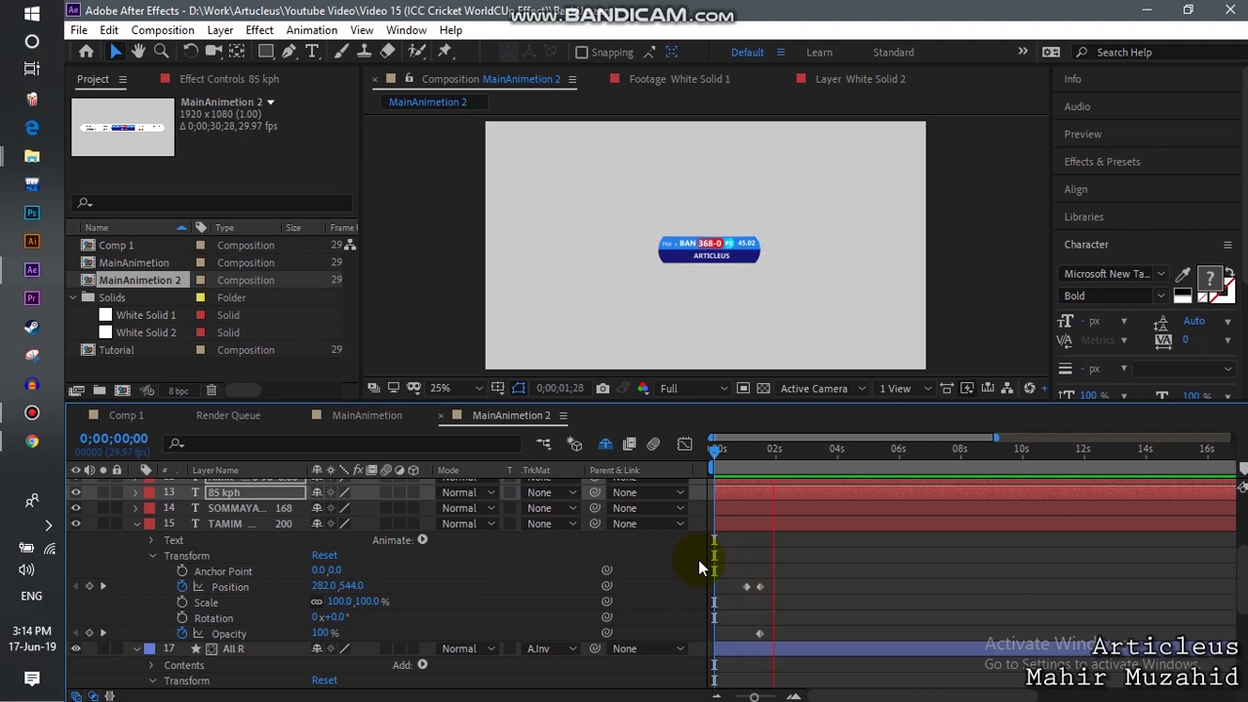
{"action": "left_click", "coordinate": [731, 460]}
{"action": "left_click_drag", "start_coordinate": [800, 604], "coordinate": [731, 575]}
{"action": "right_click", "coordinate": [761, 584]}
Apply Easy Ease to the Position and Scale keyframes of layers 17, 19 and All L
{"action": "mouse_move", "coordinate": [790, 570]}
{"action": "left_click", "coordinate": [544, 447]}
{"action": "scroll", "coordinate": [741, 576], "scroll_direction": "down", "scroll_amount": 3}
{"action": "left_click_drag", "start_coordinate": [802, 639], "coordinate": [729, 606]}
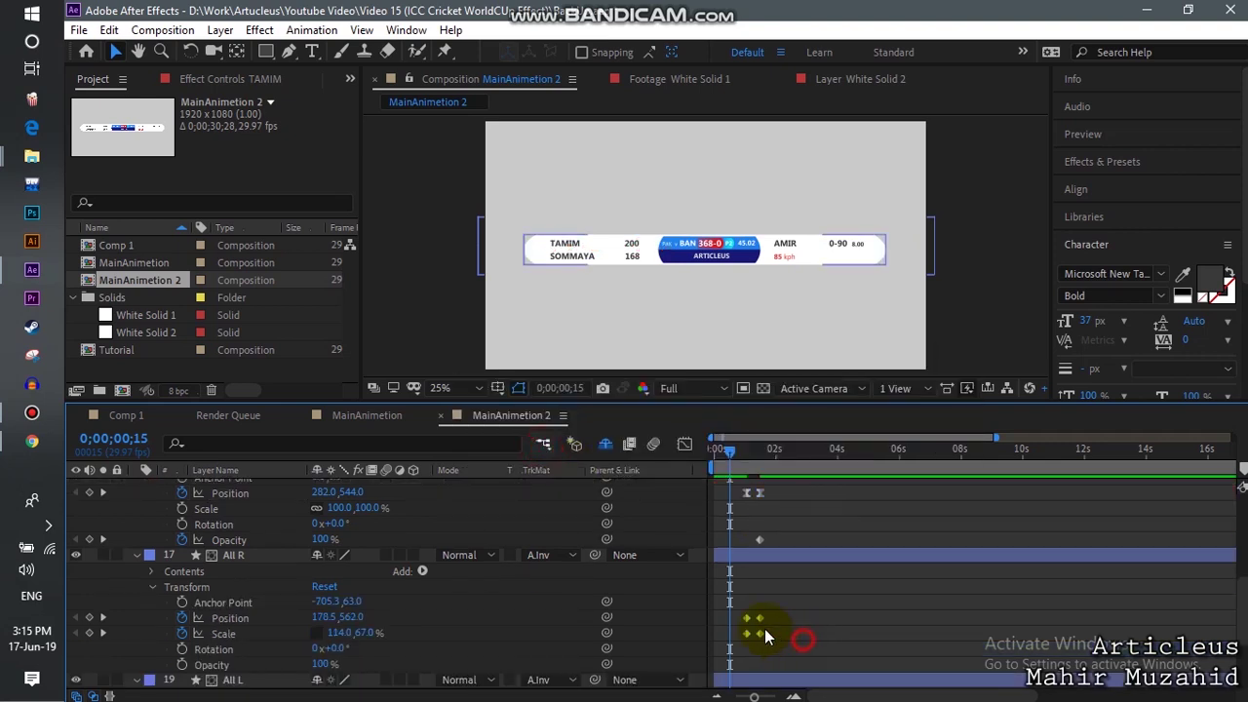
{"action": "right_click", "coordinate": [761, 630]}
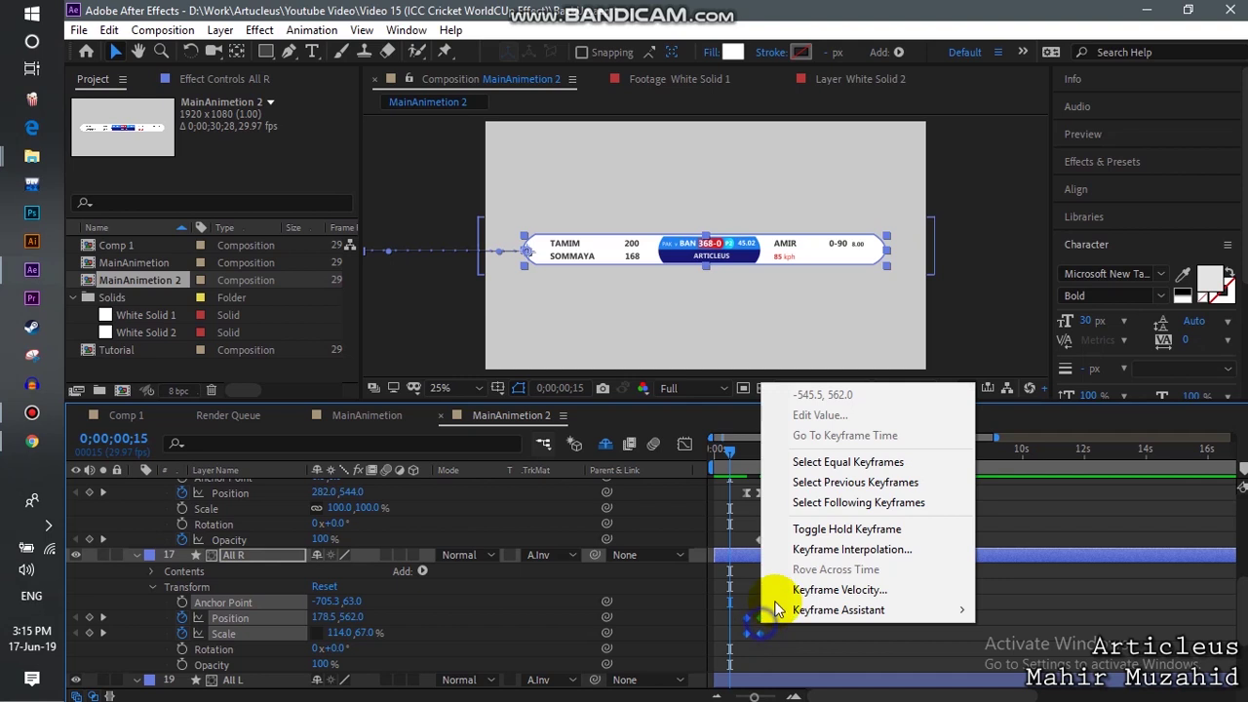
{"action": "left_click", "coordinate": [836, 610]}
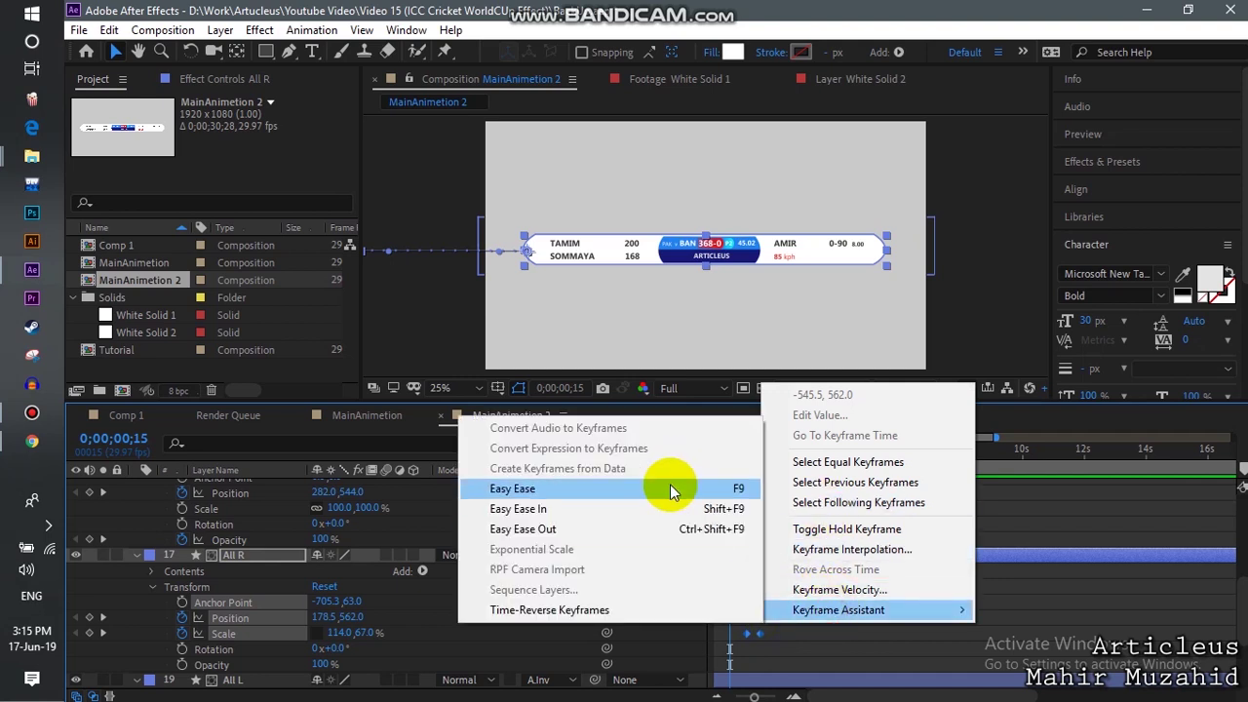
{"action": "left_click", "coordinate": [670, 488]}
{"action": "scroll", "coordinate": [792, 592], "scroll_direction": "down", "scroll_amount": 4}
{"action": "left_click_drag", "start_coordinate": [788, 647], "coordinate": [736, 608]}
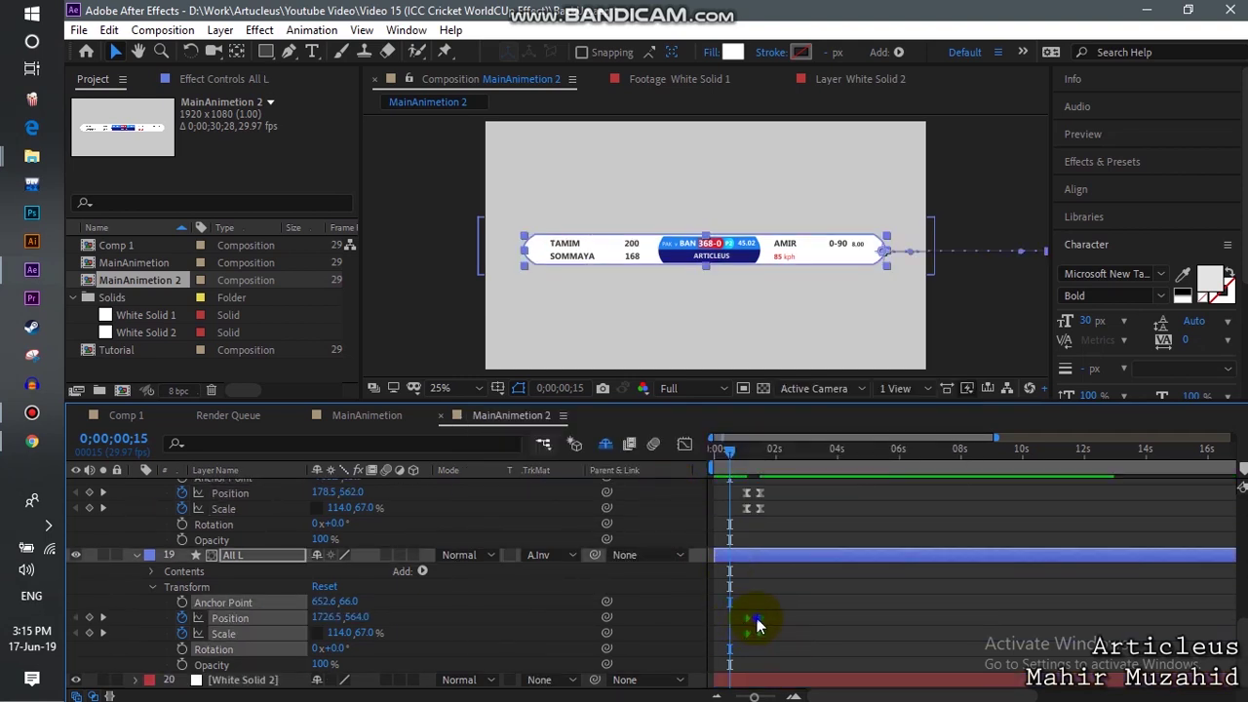
{"action": "right_click", "coordinate": [753, 620]}
{"action": "left_click", "coordinate": [809, 608]}
{"action": "left_click", "coordinate": [607, 488]}
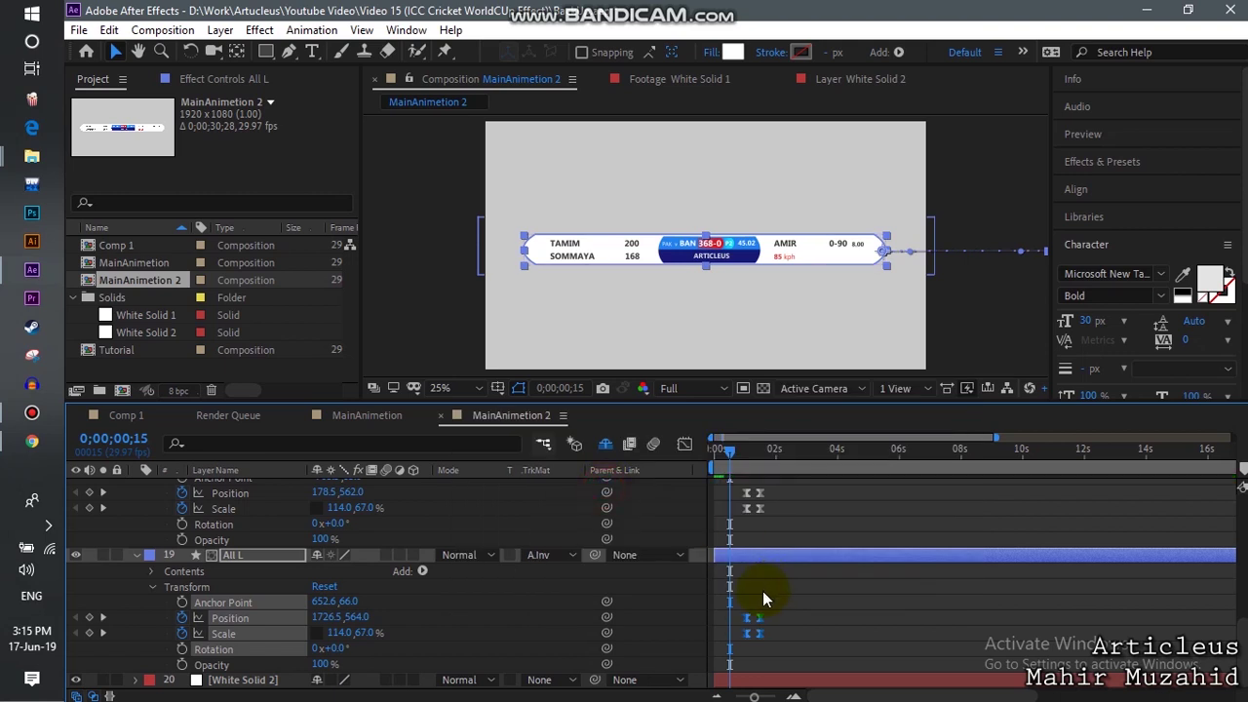
Collapse all layers, then apply Easy Ease to SOMMAYA's Position keyframes
{"action": "key", "text": "ctrl+a"}
{"action": "key", "text": "u"}
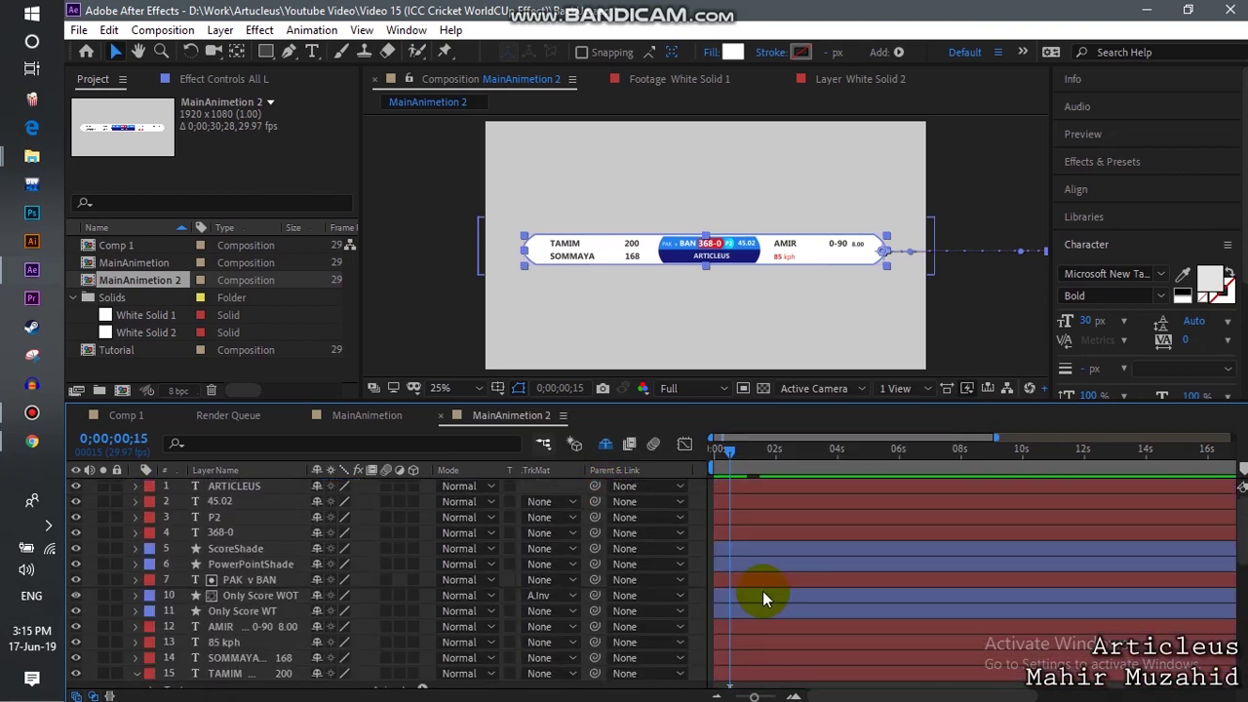
{"action": "left_click", "coordinate": [136, 673]}
{"action": "scroll", "coordinate": [147, 585], "scroll_direction": "up", "scroll_amount": 1}
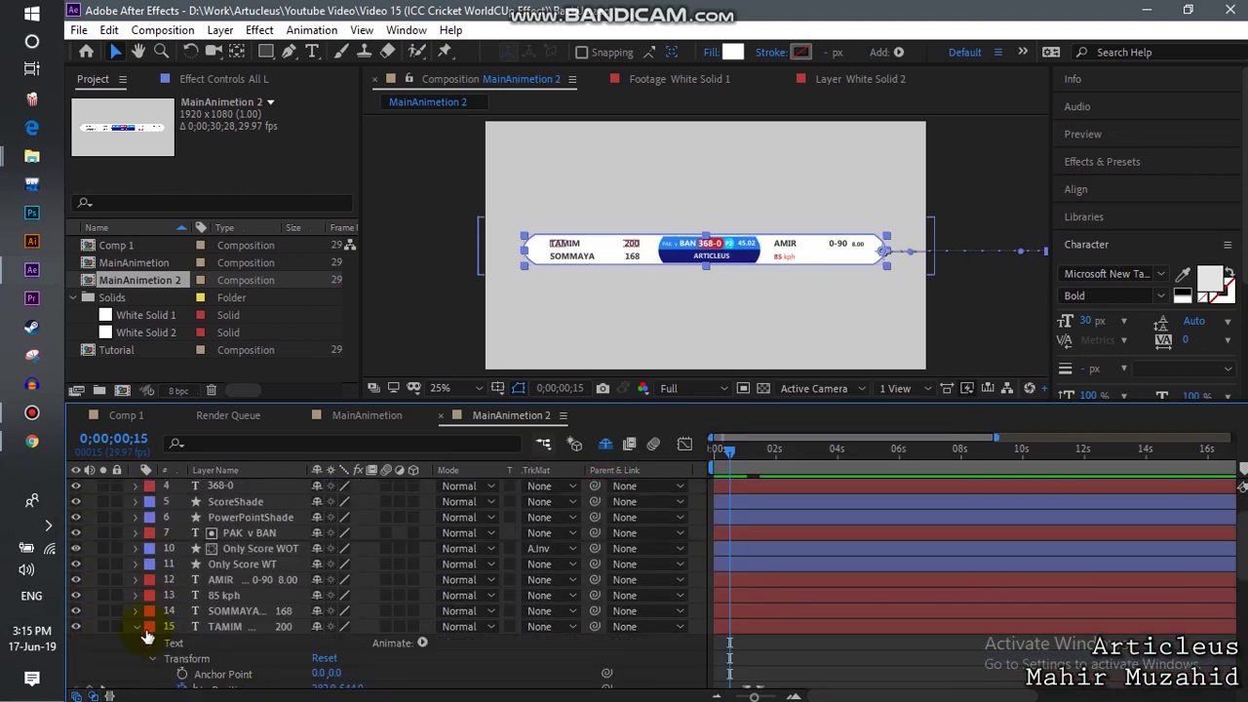
{"action": "left_click", "coordinate": [136, 611]}
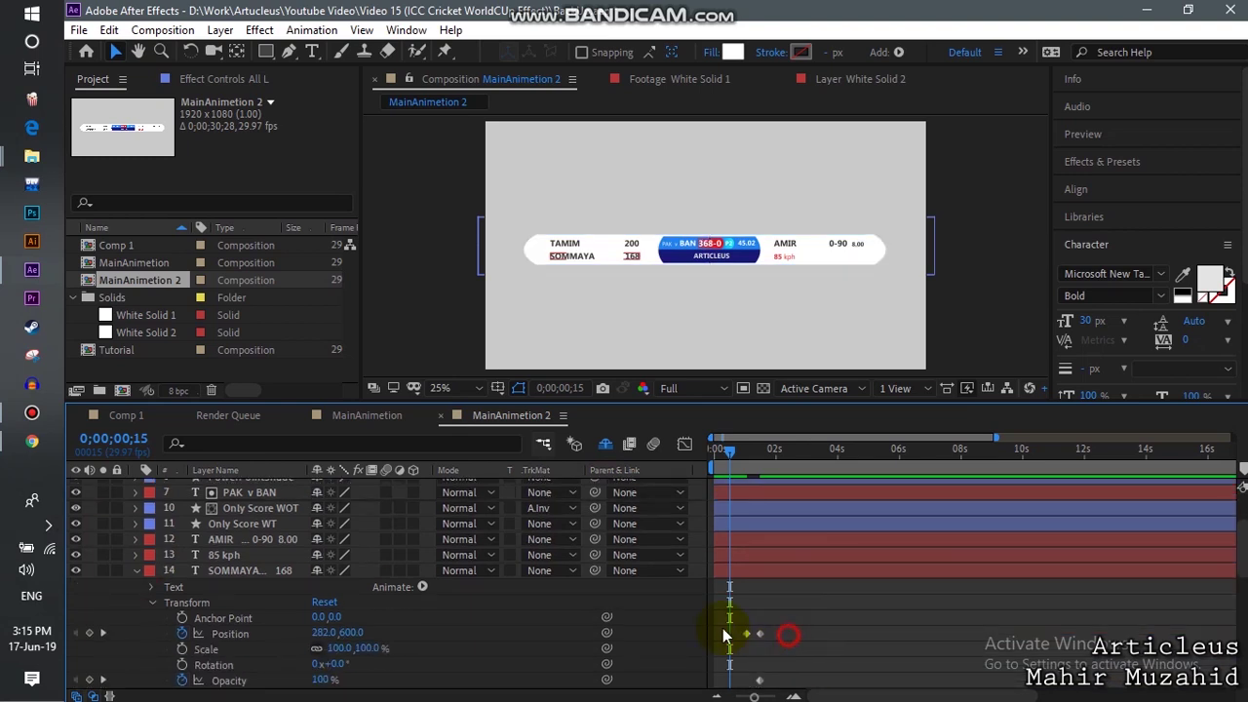
{"action": "left_click", "coordinate": [730, 633]}
{"action": "right_click", "coordinate": [743, 636]}
{"action": "mouse_move", "coordinate": [835, 694]}
{"action": "left_click", "coordinate": [478, 498]}
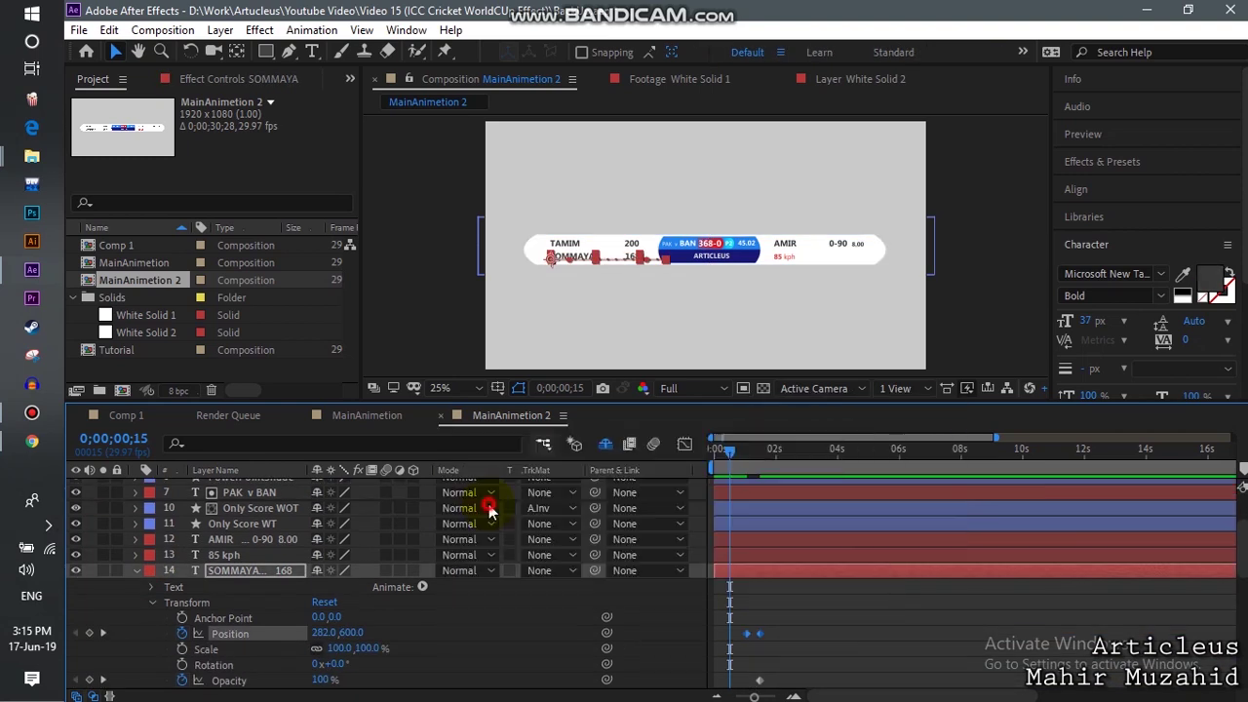
Apply Easy Ease to both of AMIR's Position keyframes
{"action": "left_click", "coordinate": [137, 556]}
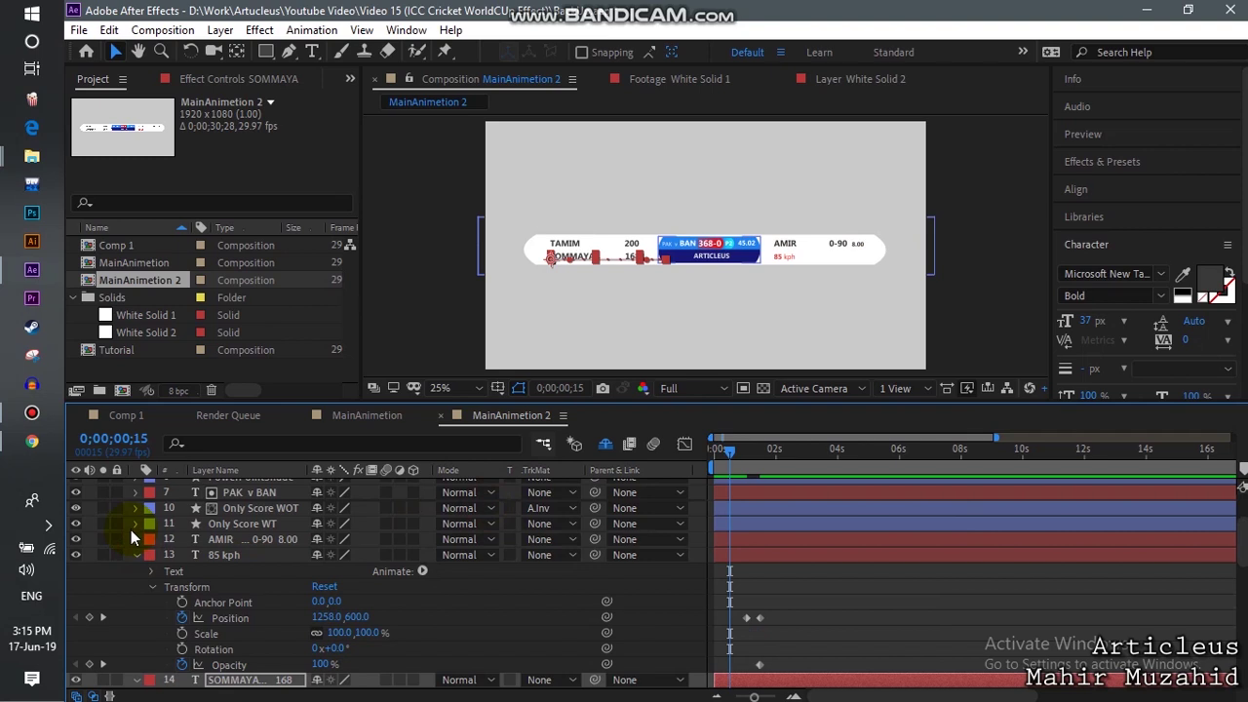
{"action": "left_click", "coordinate": [137, 539]}
{"action": "scroll", "coordinate": [805, 590], "scroll_direction": "down", "scroll_amount": 1}
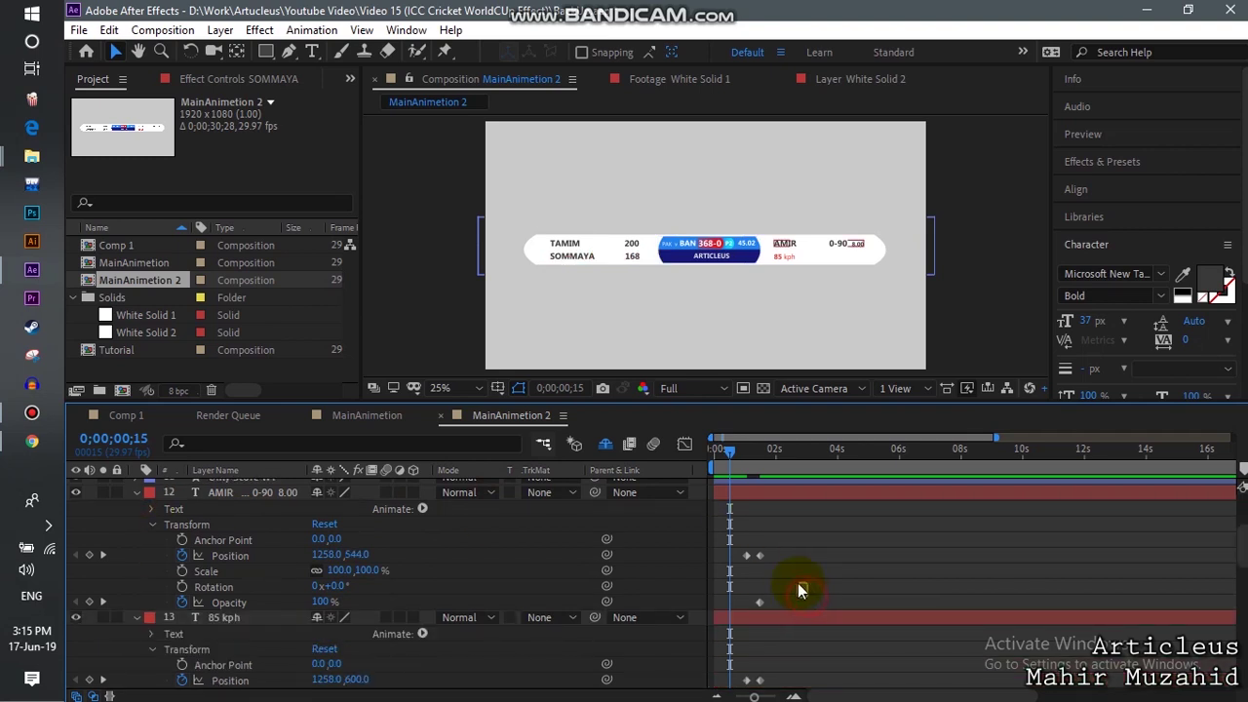
{"action": "left_click", "coordinate": [749, 557]}
{"action": "right_click", "coordinate": [751, 561]}
{"action": "left_click_drag", "start_coordinate": [727, 538], "coordinate": [781, 571]}
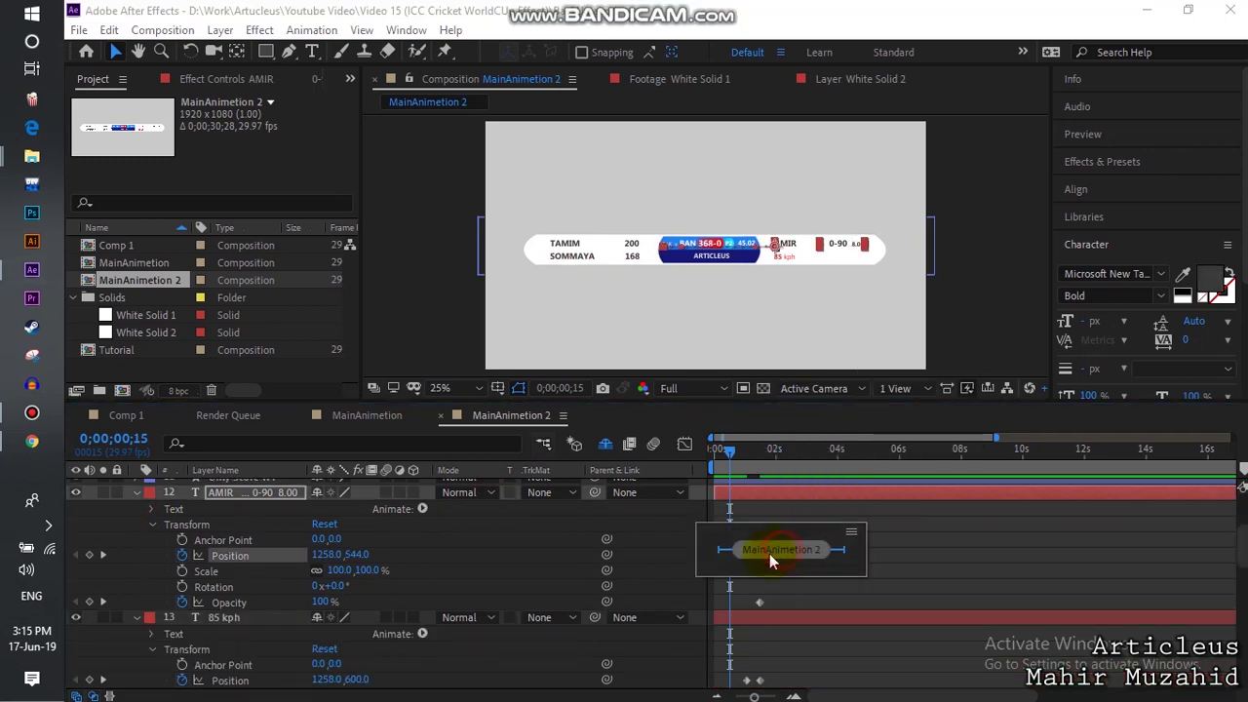
{"action": "right_click", "coordinate": [760, 561]}
{"action": "mouse_move", "coordinate": [810, 540]}
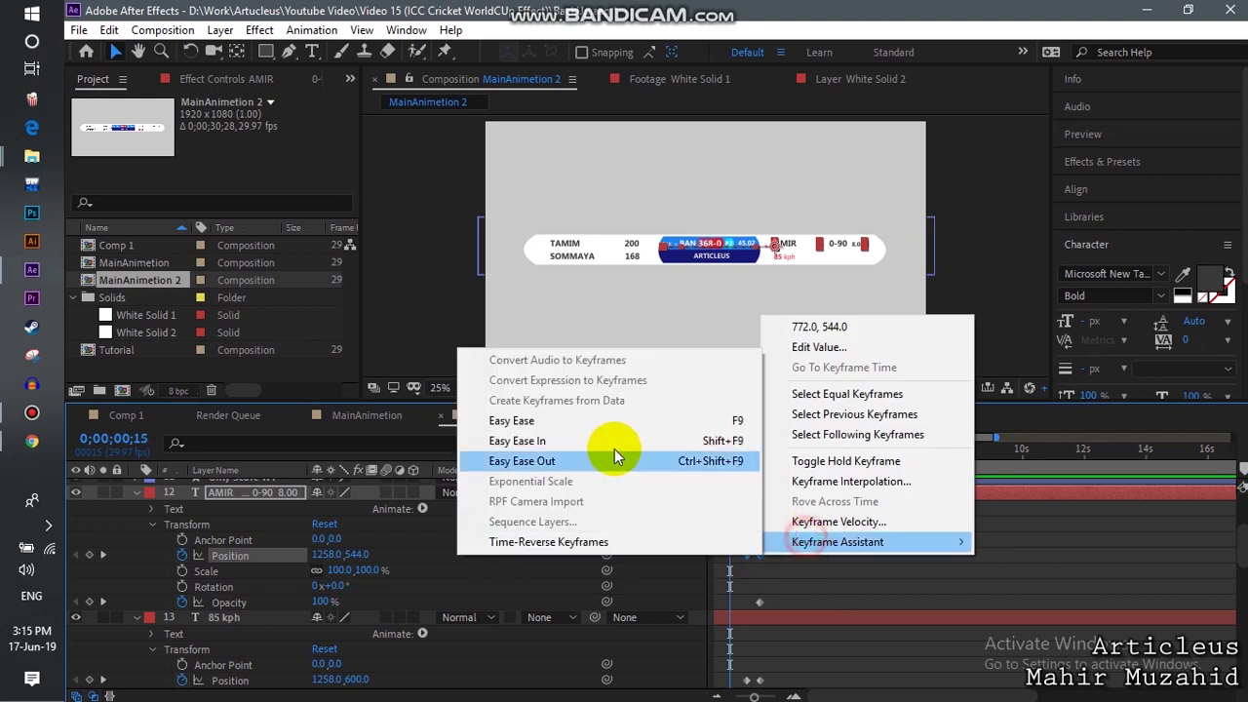
{"action": "left_click", "coordinate": [619, 426]}
Apply Easy Ease to the 85 kph layer's Position keyframes
{"action": "scroll", "coordinate": [746, 559], "scroll_direction": "down", "scroll_amount": 1}
{"action": "left_click_drag", "start_coordinate": [794, 644], "coordinate": [745, 626]}
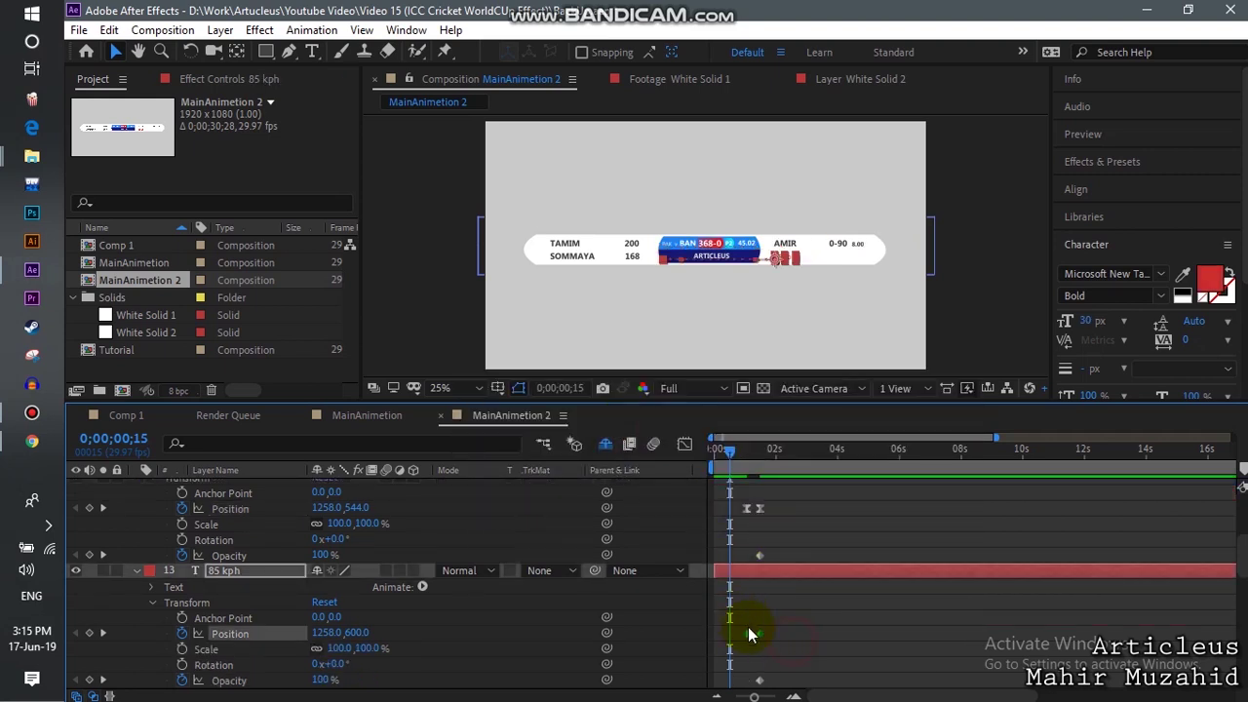
{"action": "right_click", "coordinate": [771, 634]}
{"action": "mouse_move", "coordinate": [772, 624]}
{"action": "left_click", "coordinate": [573, 494]}
Collapse the AMIR, 85 kph, SOMMAYA and TAMIM layers, then scrub to 0;00;01;16
{"action": "scroll", "coordinate": [156, 500], "scroll_direction": "up", "scroll_amount": 1}
{"action": "left_click", "coordinate": [140, 483]}
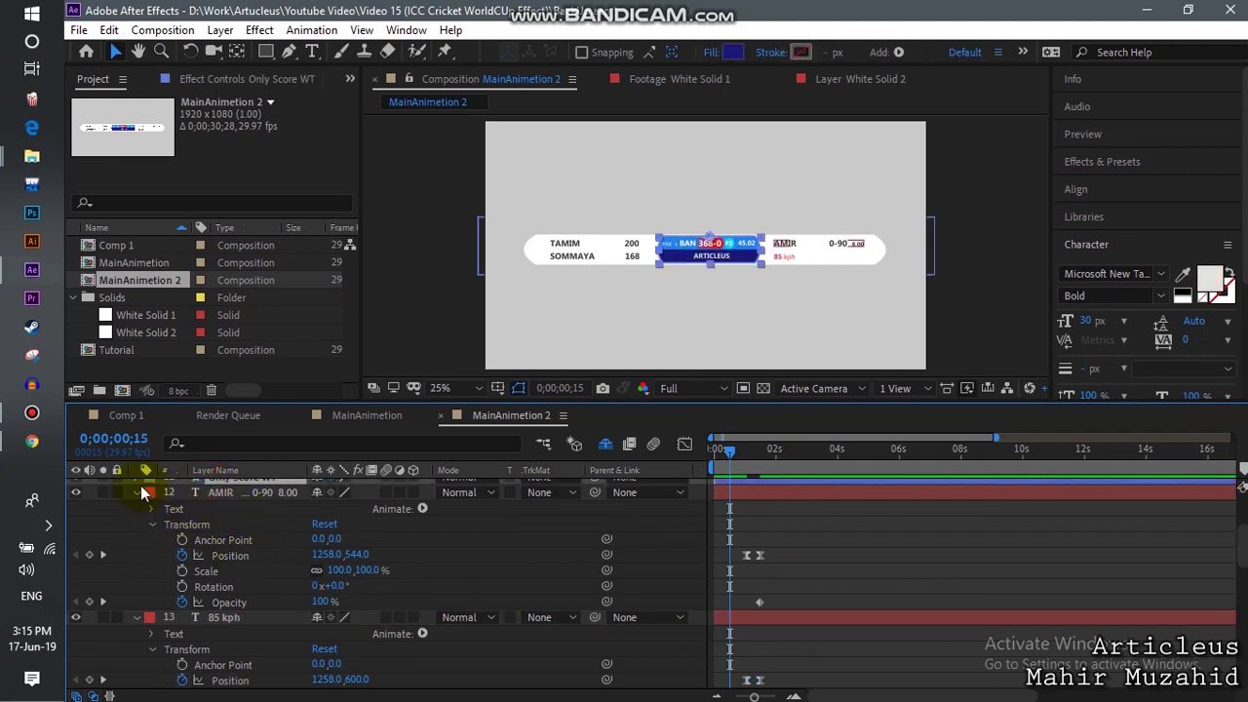
{"action": "left_click", "coordinate": [137, 492]}
{"action": "left_click", "coordinate": [137, 508]}
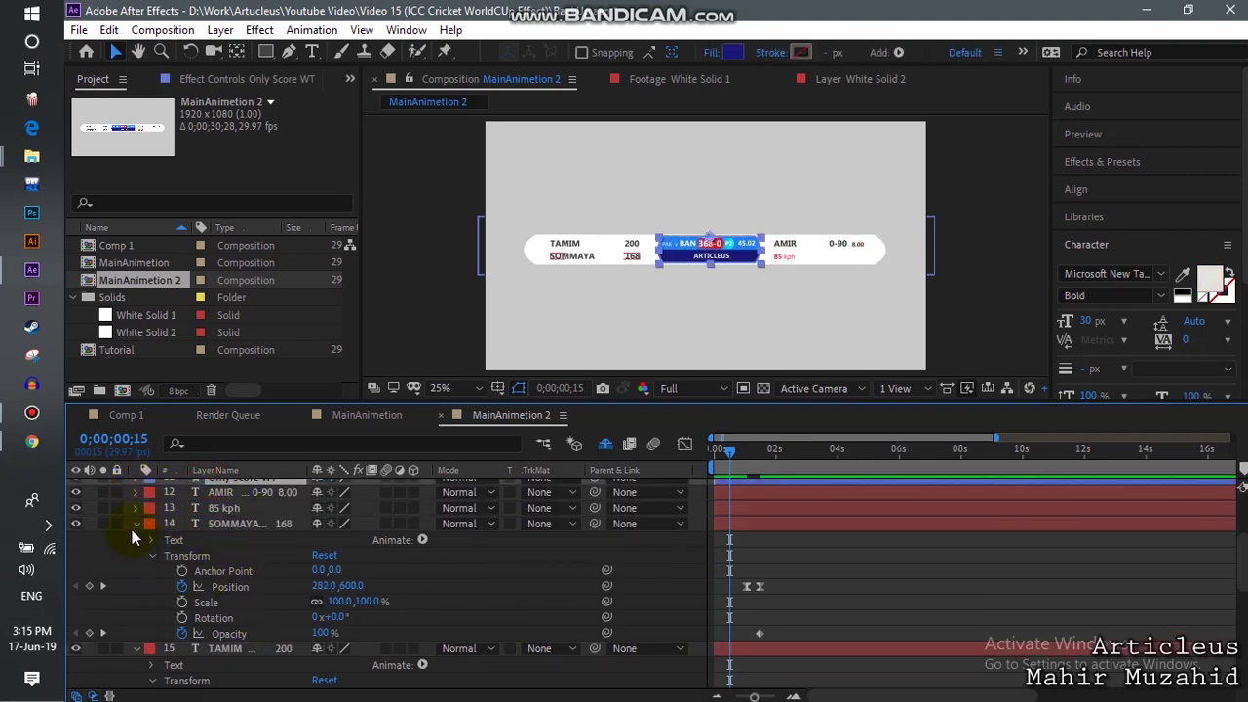
{"action": "left_click", "coordinate": [136, 523]}
{"action": "left_click", "coordinate": [135, 541]}
{"action": "left_click", "coordinate": [140, 585]}
{"action": "left_click", "coordinate": [296, 566]}
{"action": "left_click", "coordinate": [741, 478]}
{"action": "left_click_drag", "start_coordinate": [740, 457], "coordinate": [764, 473]}
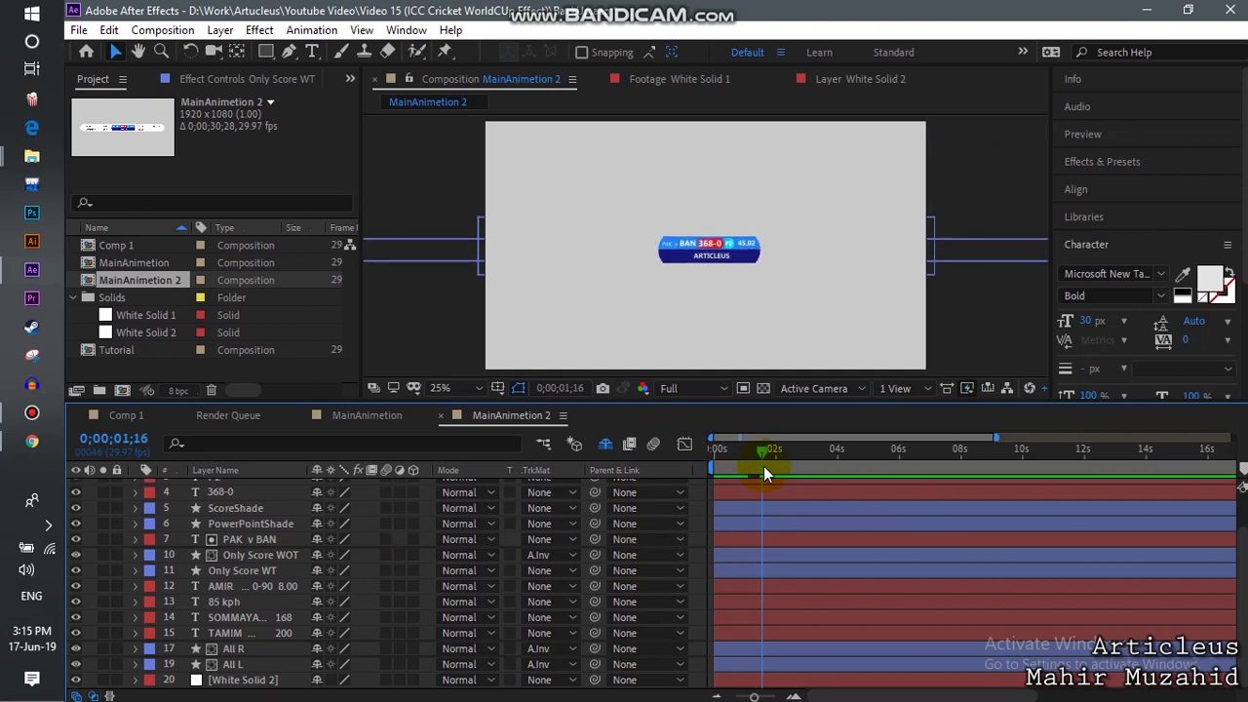
{"action": "scroll", "coordinate": [720, 289], "scroll_direction": "up", "scroll_amount": 2}
{"action": "scroll", "coordinate": [721, 289], "scroll_direction": "up", "scroll_amount": 2}
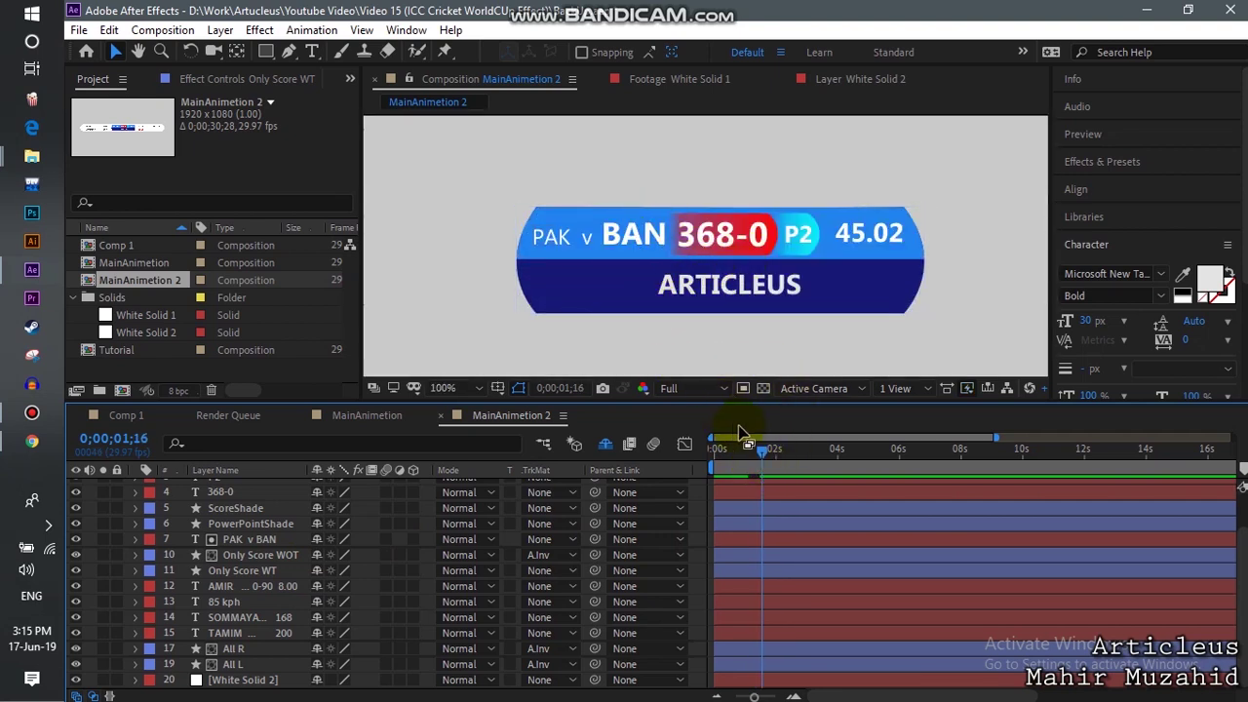
{"action": "left_click_drag", "start_coordinate": [766, 456], "coordinate": [760, 454]}
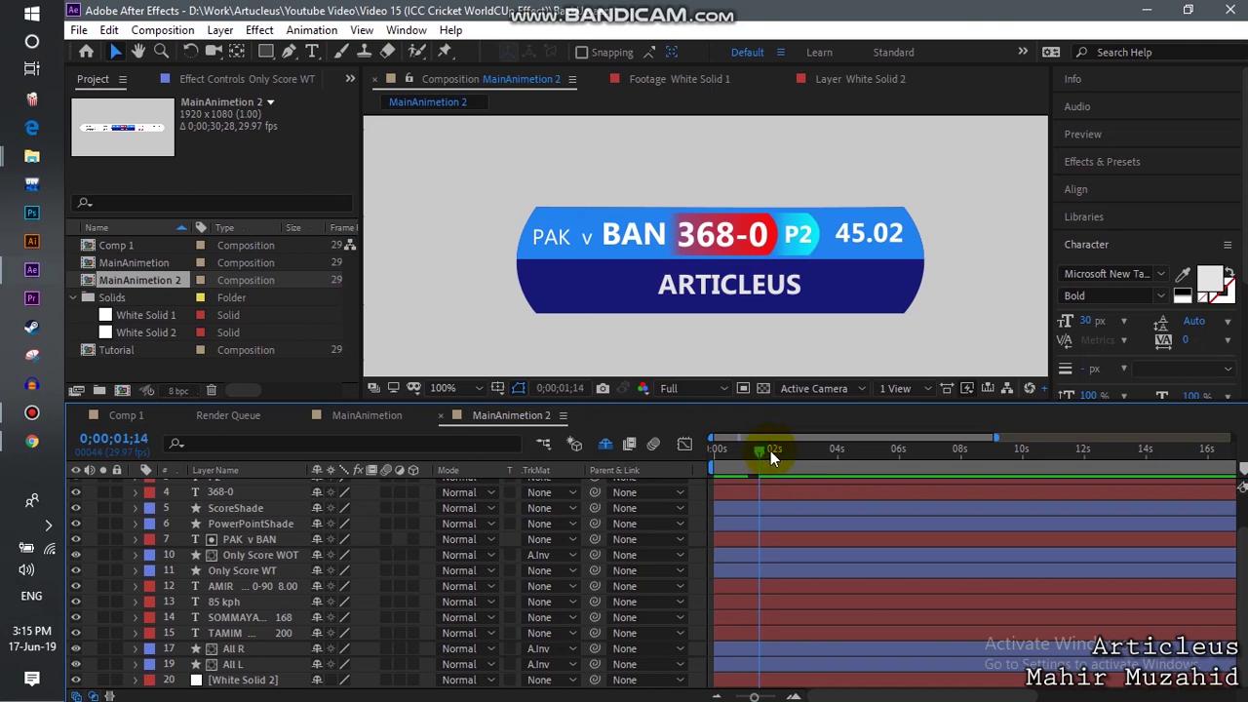
{"action": "left_click", "coordinate": [125, 532]}
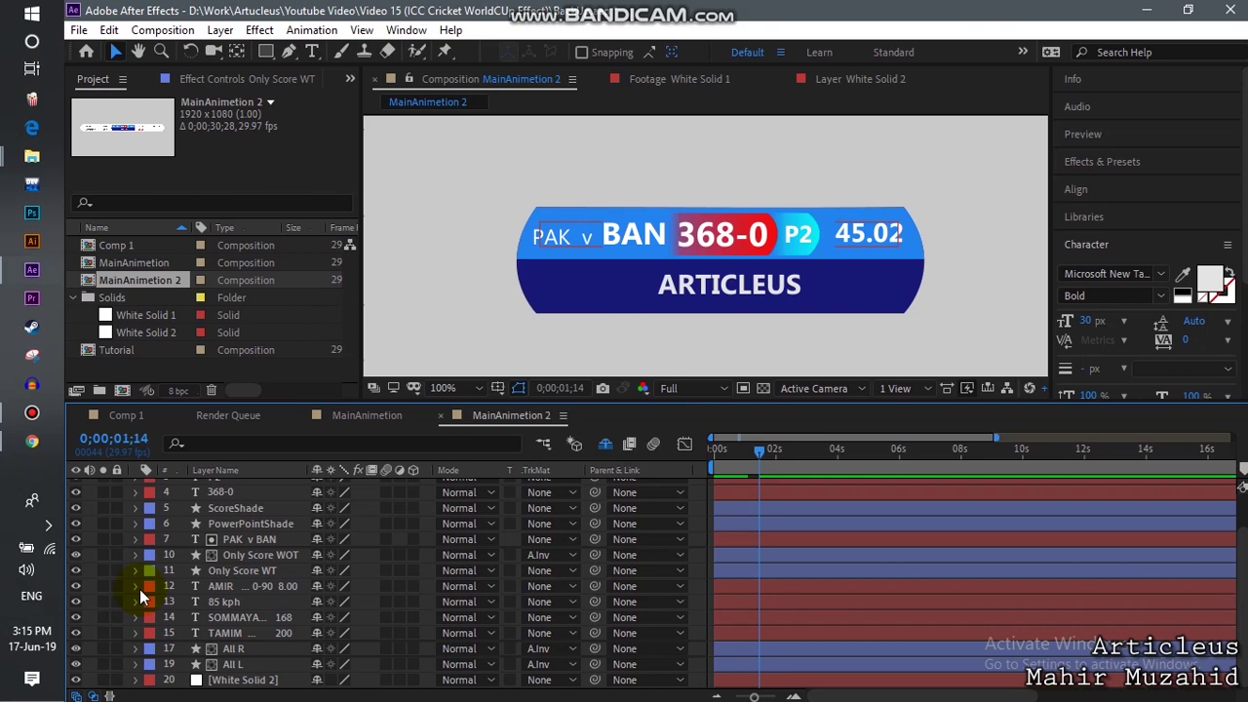
{"action": "left_click", "coordinate": [138, 589]}
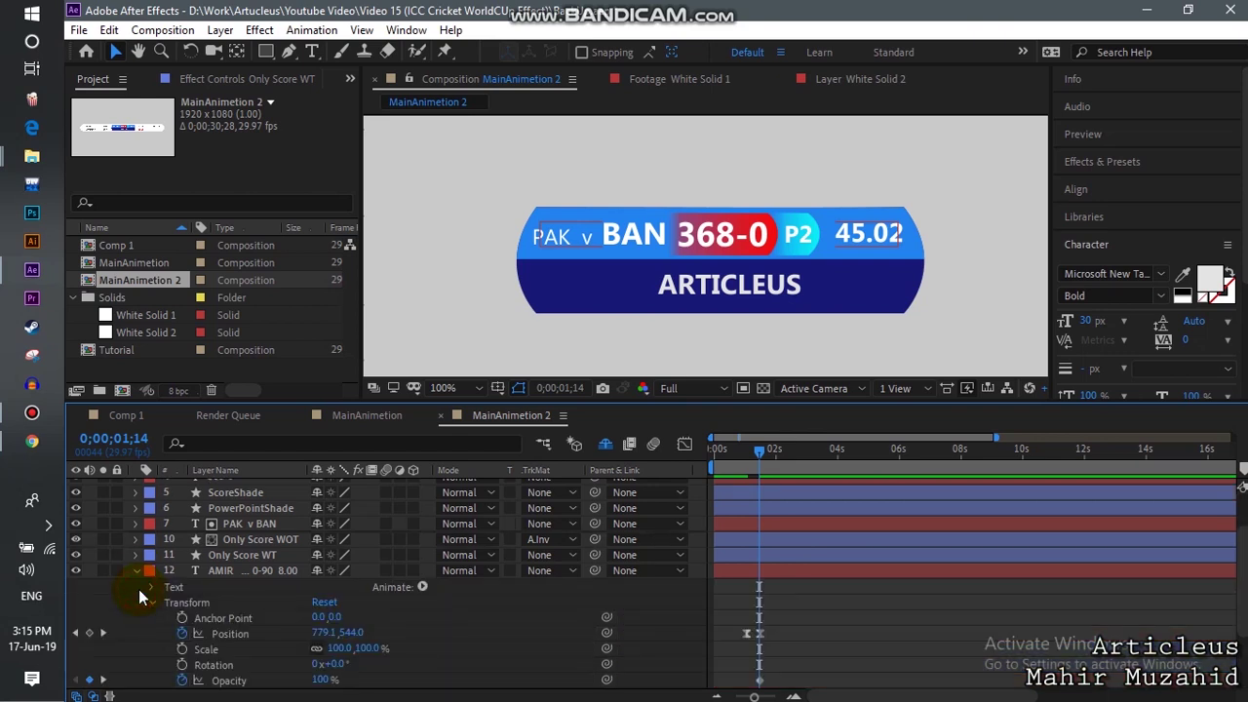
{"action": "left_click", "coordinate": [103, 632]}
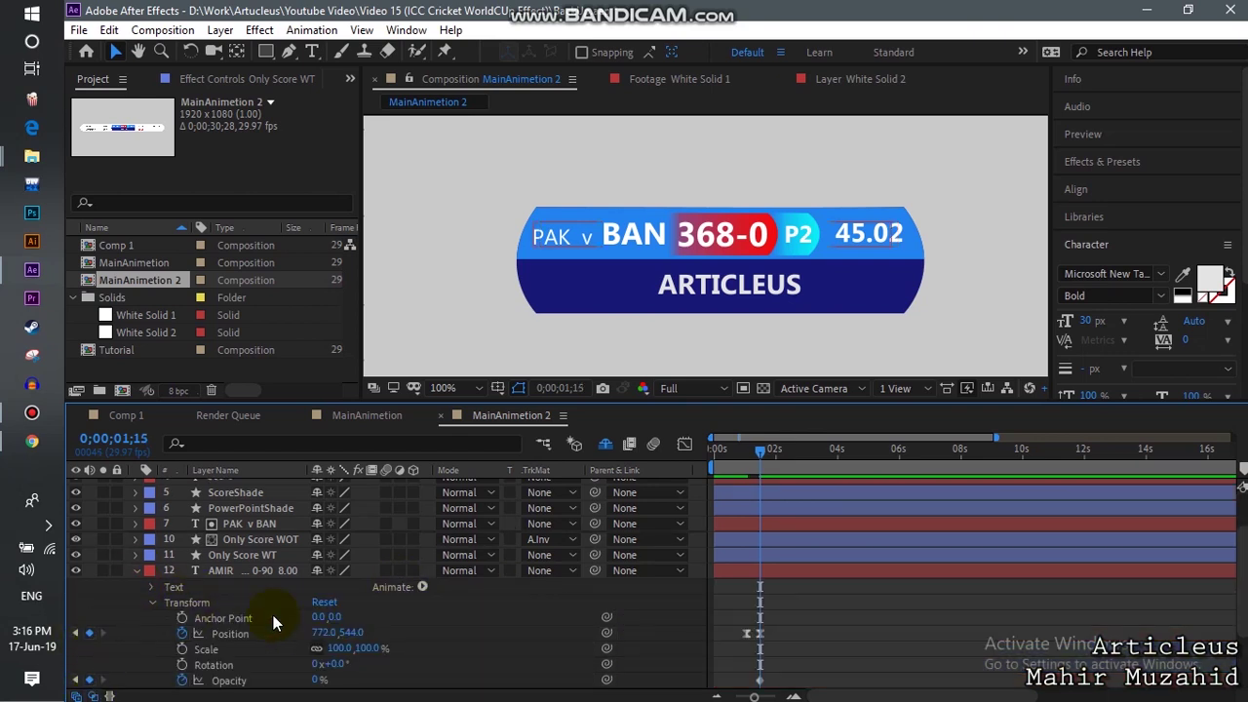
{"action": "left_click", "coordinate": [139, 576]}
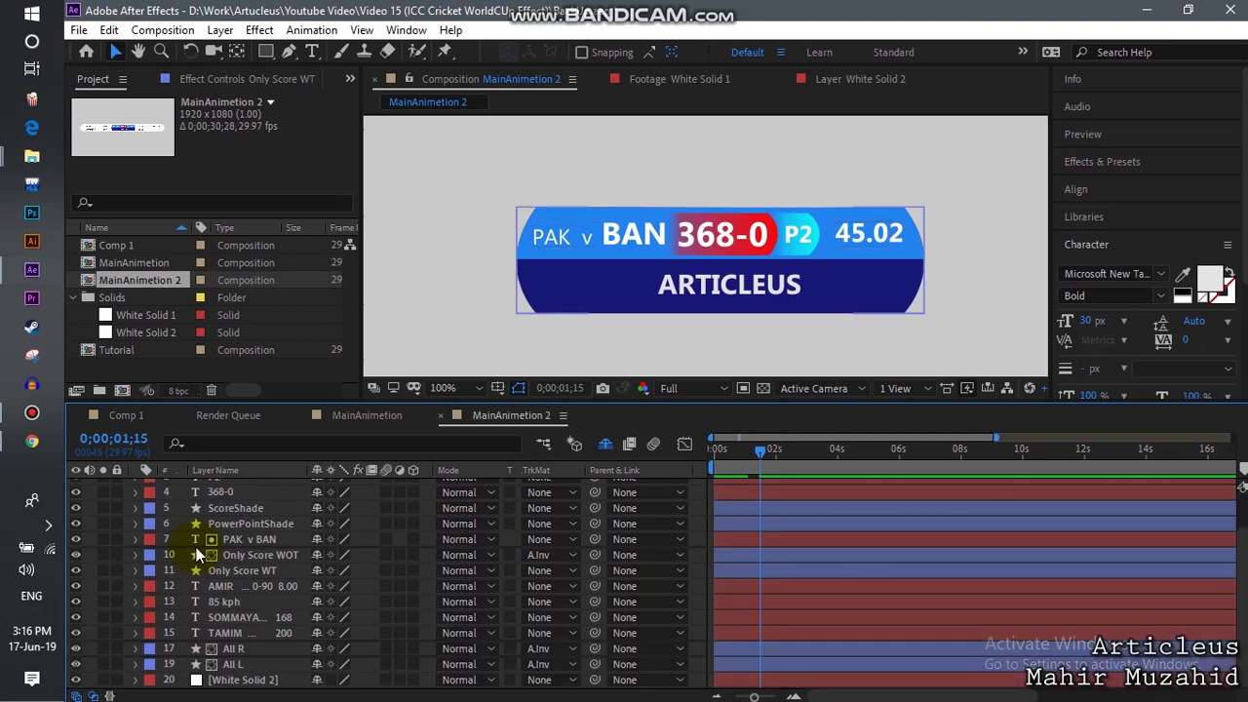
{"action": "left_click", "coordinate": [125, 563]}
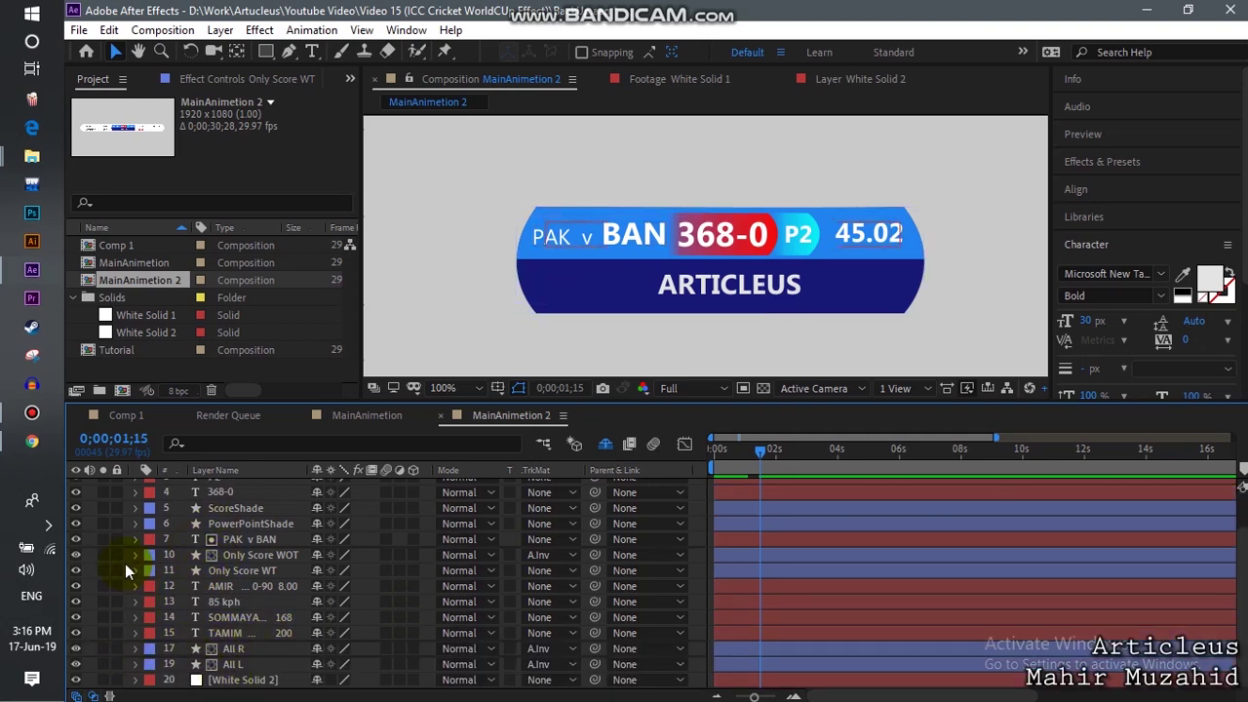
{"action": "left_click", "coordinate": [84, 557]}
{"action": "left_click", "coordinate": [82, 557]}
{"action": "left_click", "coordinate": [79, 557]}
{"action": "left_click", "coordinate": [78, 539]}
{"action": "left_click", "coordinate": [78, 539]}
{"action": "left_click", "coordinate": [81, 572]}
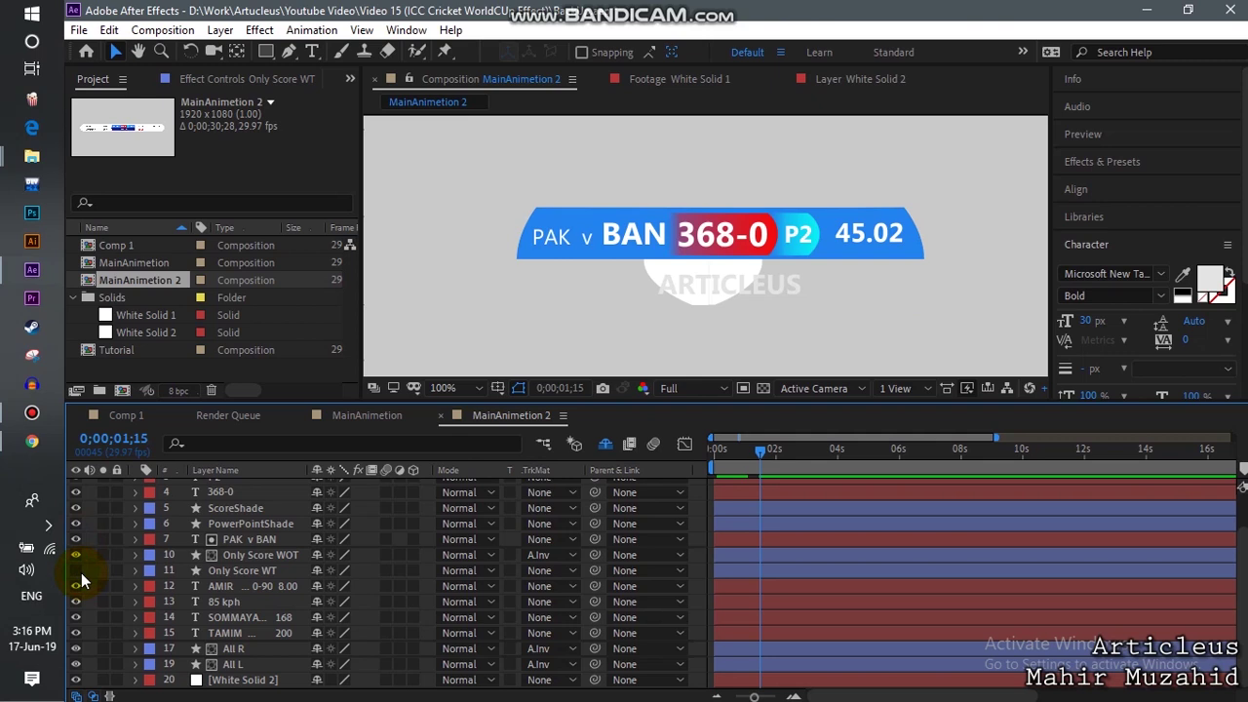
{"action": "left_click", "coordinate": [81, 572]}
{"action": "left_click", "coordinate": [81, 573]}
{"action": "left_click", "coordinate": [81, 572]}
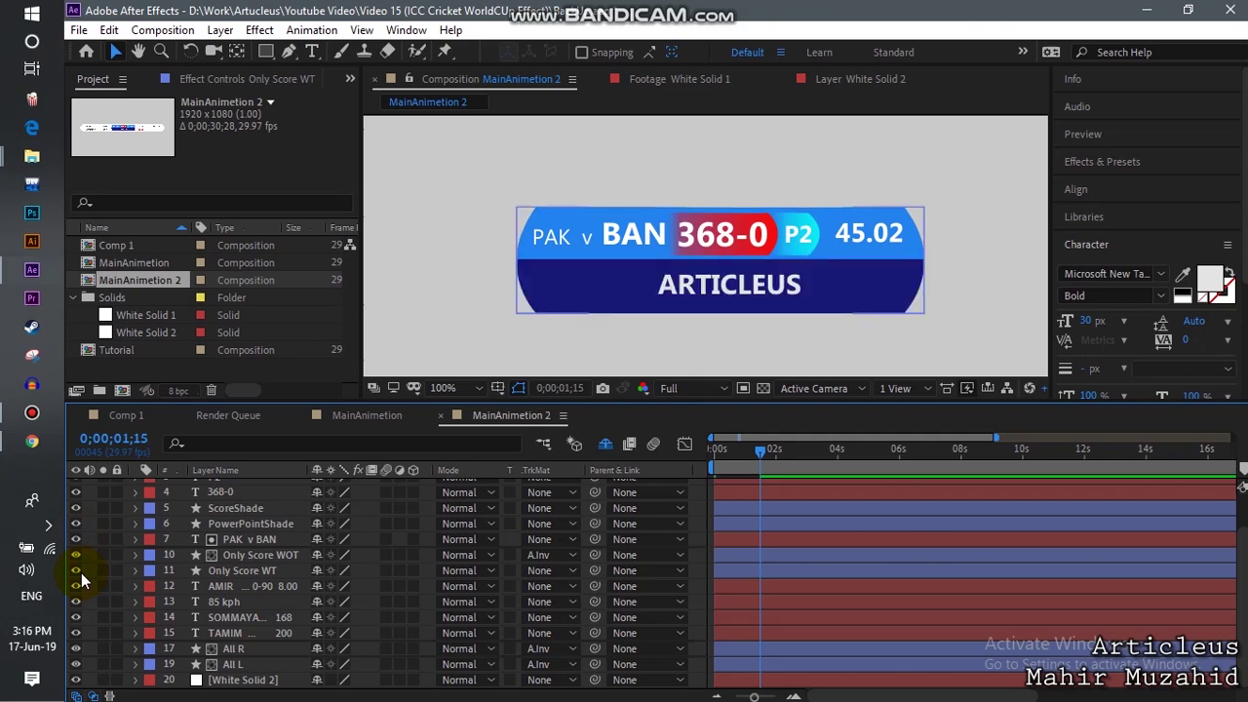
Set a Scale keyframe of 31,59% on the Only Score WT band at 1;15
{"action": "left_click", "coordinate": [136, 574]}
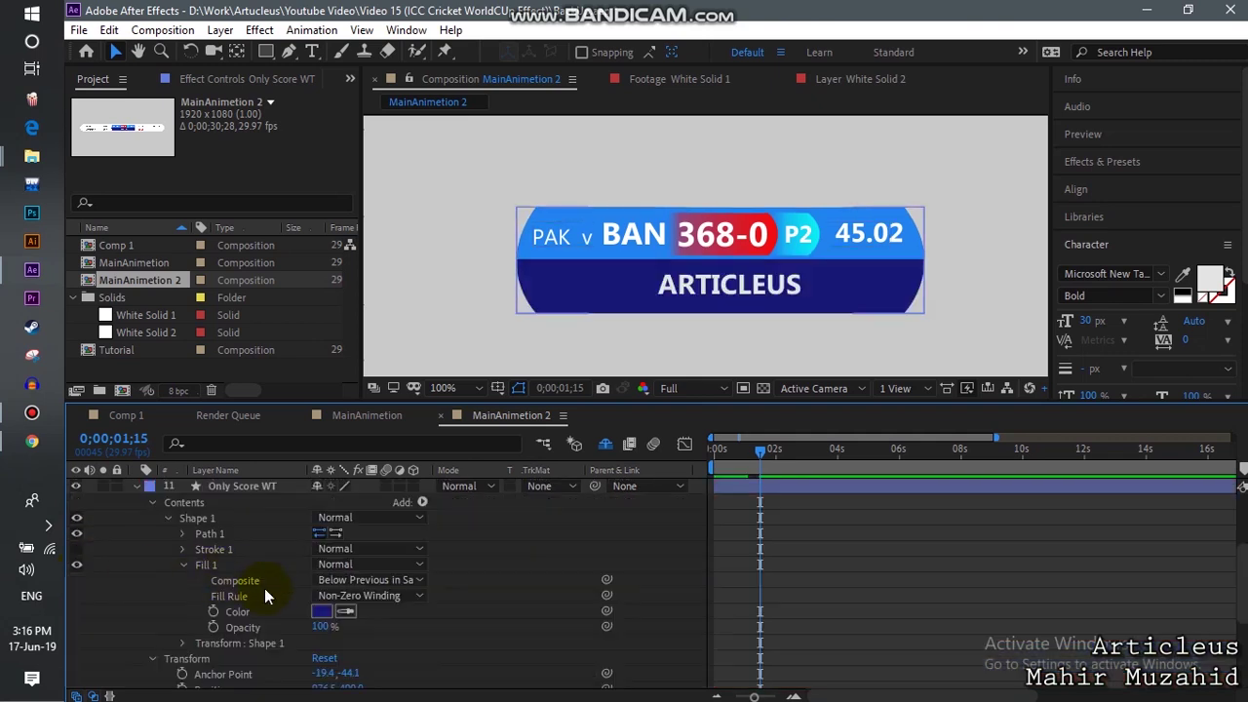
{"action": "scroll", "coordinate": [281, 635], "scroll_direction": "down", "scroll_amount": 3}
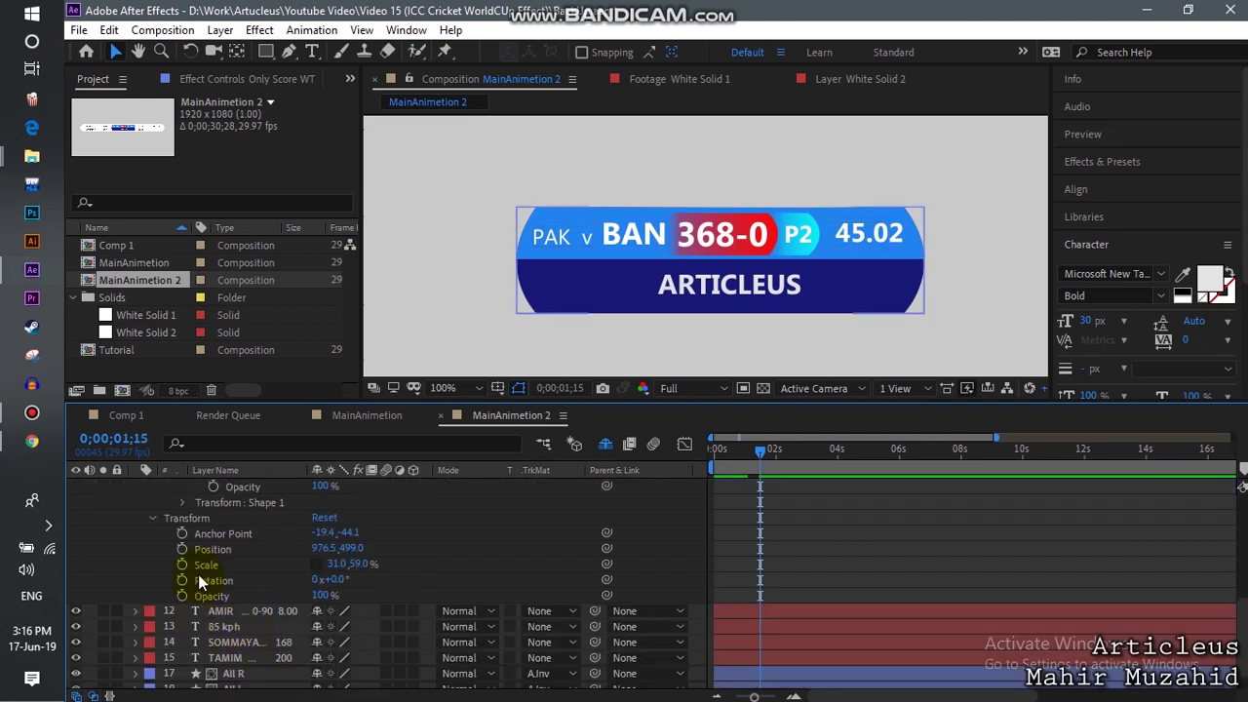
{"action": "mouse_move", "coordinate": [359, 565]}
{"action": "left_mouse_down"}
{"action": "mouse_move", "coordinate": [332, 562]}
{"action": "mouse_move", "coordinate": [399, 581]}
{"action": "left_mouse_up"}
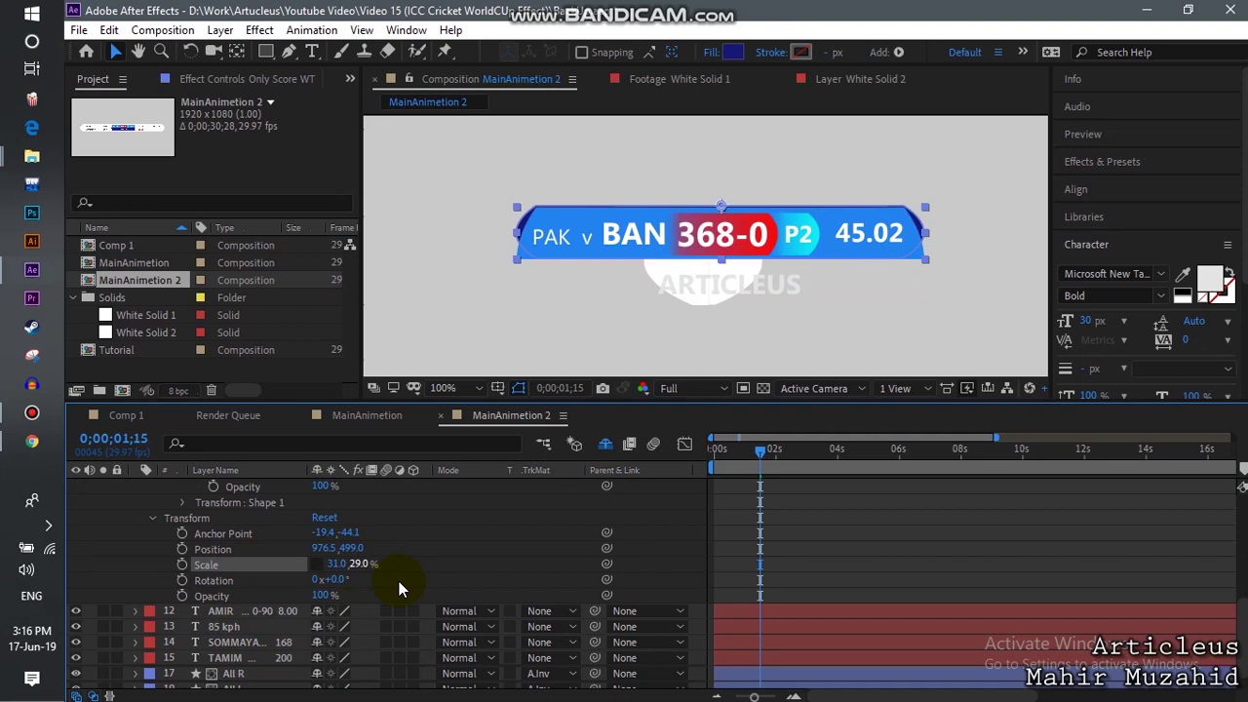
{"action": "left_click", "coordinate": [389, 582]}
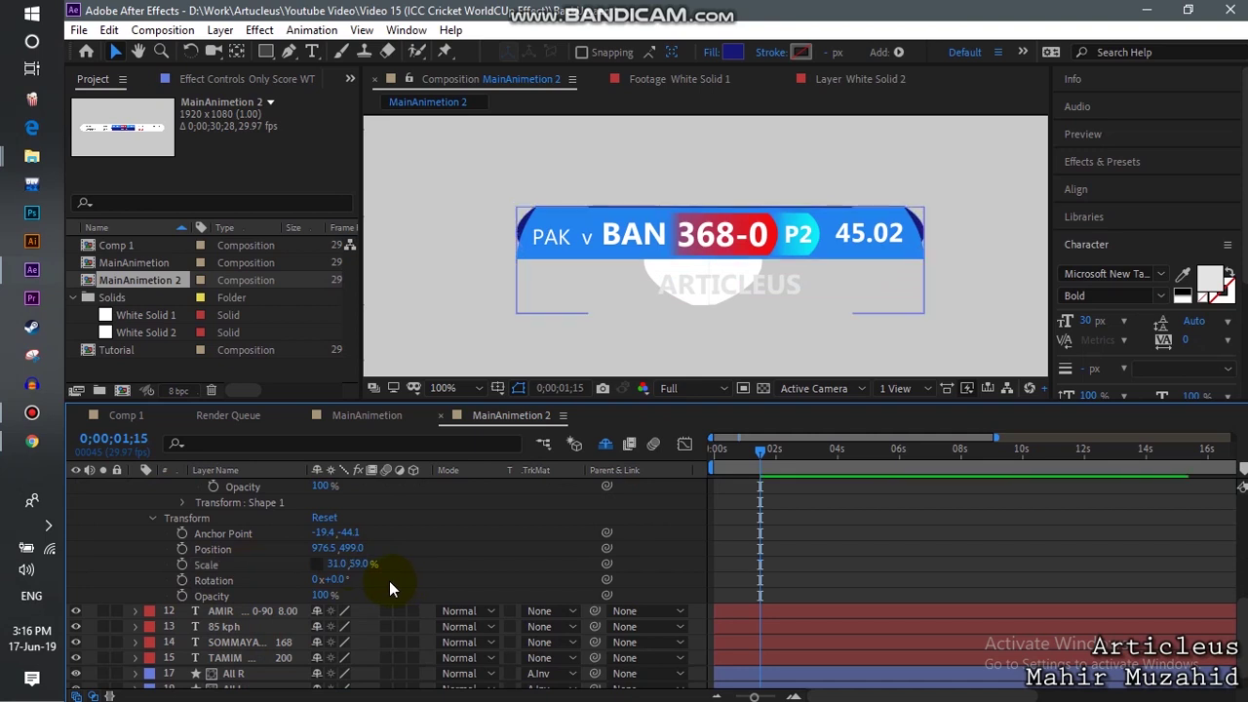
{"action": "left_click", "coordinate": [182, 564]}
At 1;28, squash the band's vertical scale to 30% and zoom the viewer in
{"action": "left_click_drag", "start_coordinate": [768, 458], "coordinate": [777, 460]}
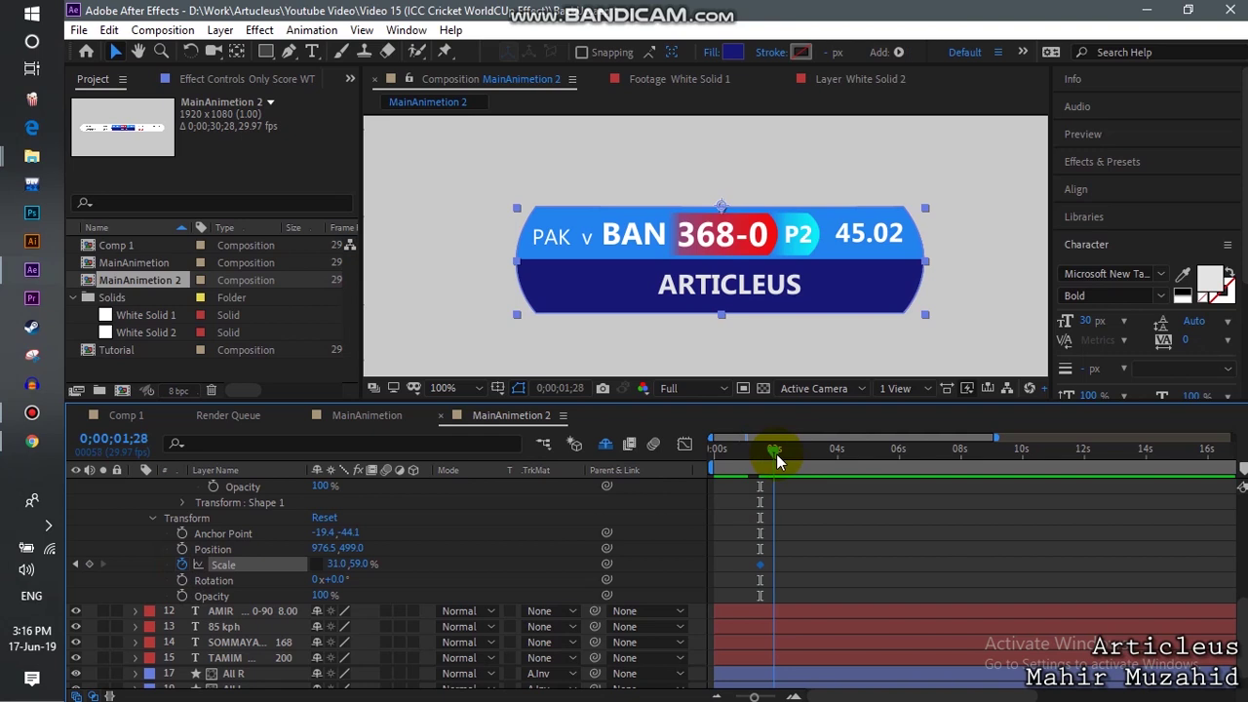
{"action": "left_click_drag", "start_coordinate": [356, 562], "coordinate": [319, 549]}
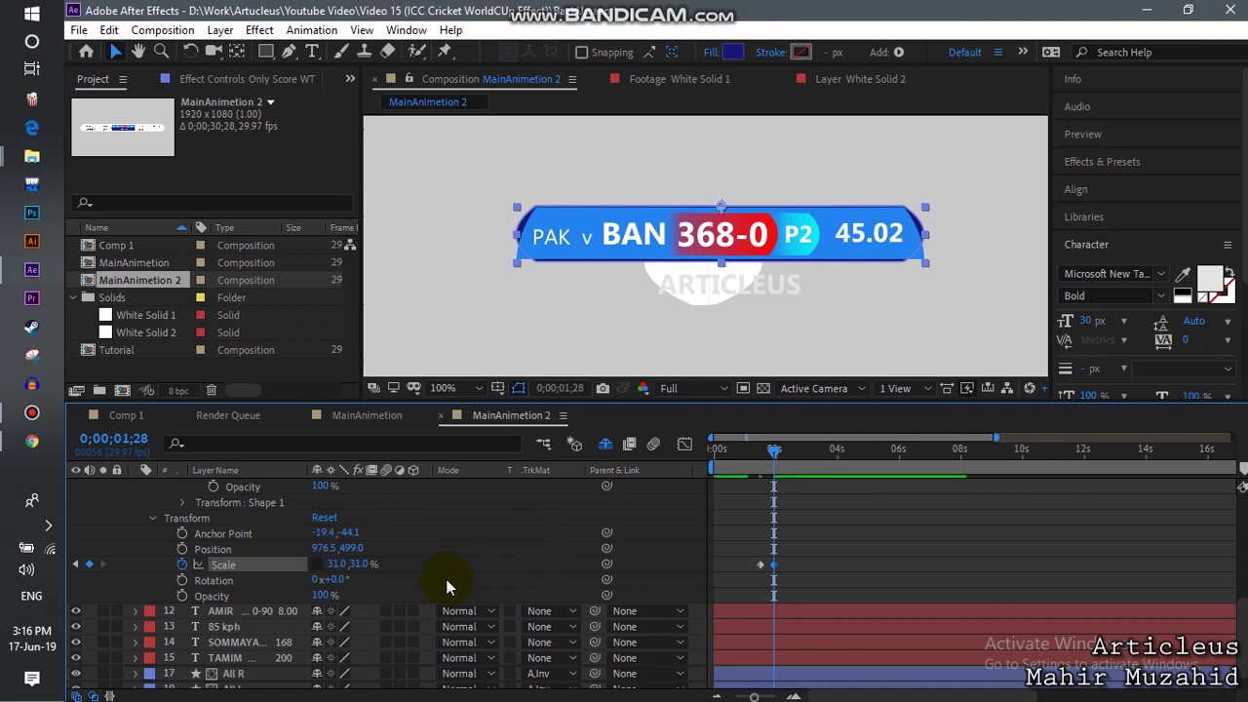
{"action": "left_click", "coordinate": [363, 563]}
{"action": "key", "text": "Down"}
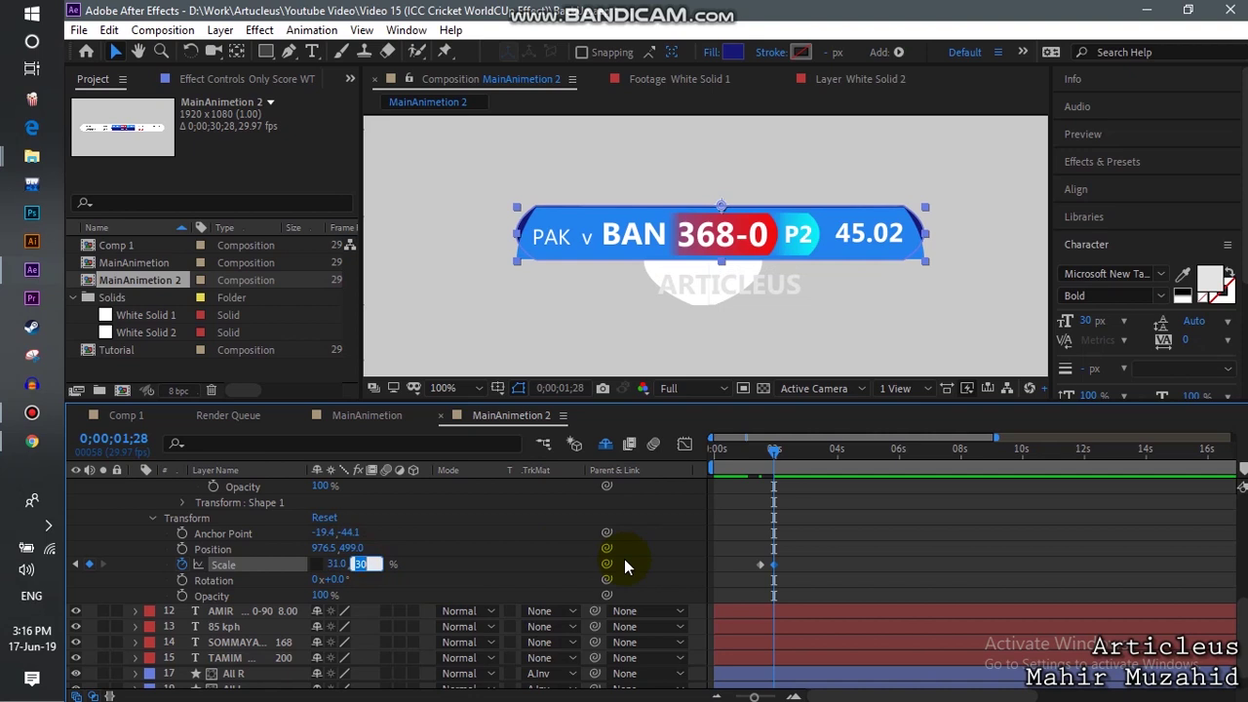
{"action": "key", "text": "period"}
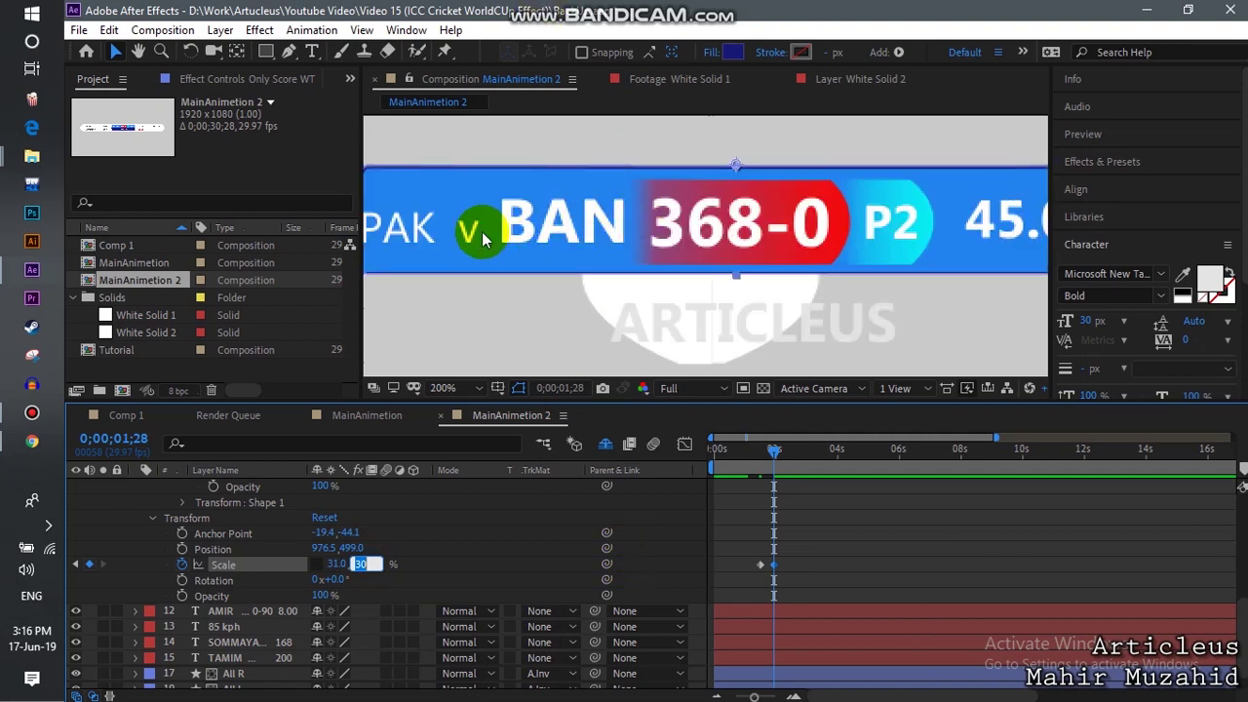
{"action": "scroll", "coordinate": [376, 565], "scroll_direction": "up", "scroll_amount": 3}
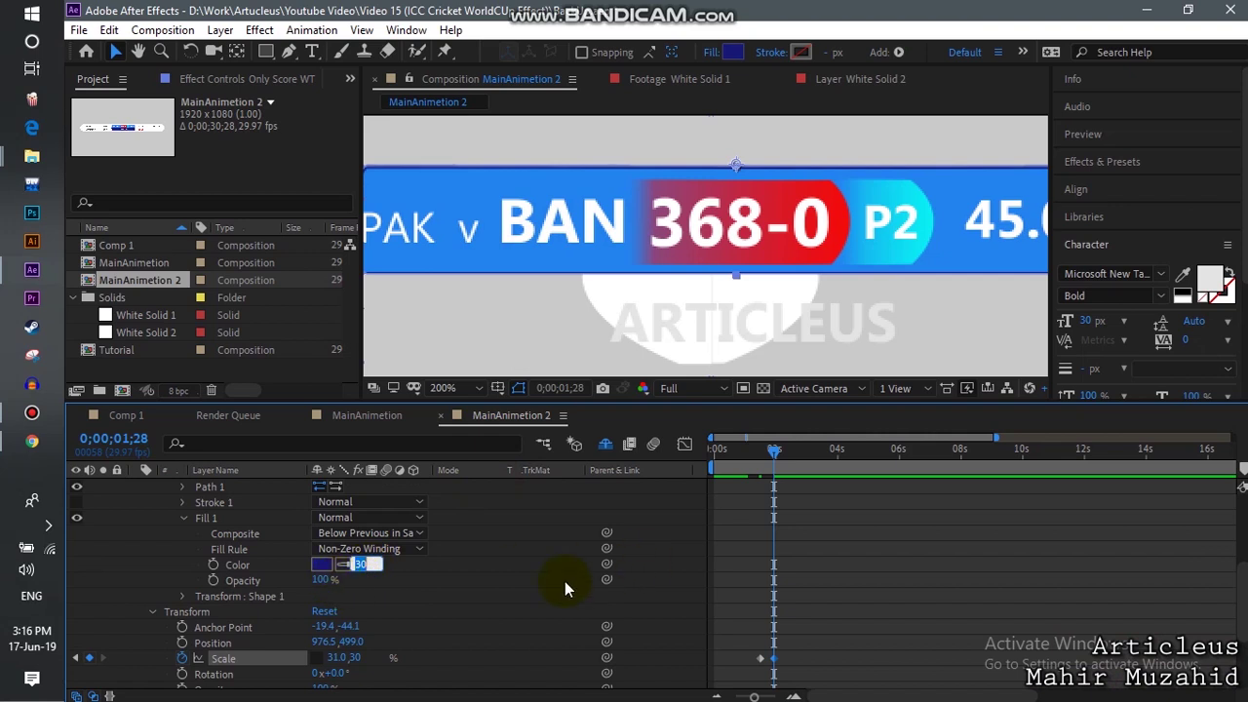
Set a Fill Color keyframe with the band's dark blue #171976 at 1;15
{"action": "scroll", "coordinate": [430, 609], "scroll_direction": "down", "scroll_amount": 3}
{"action": "left_click", "coordinate": [456, 564]}
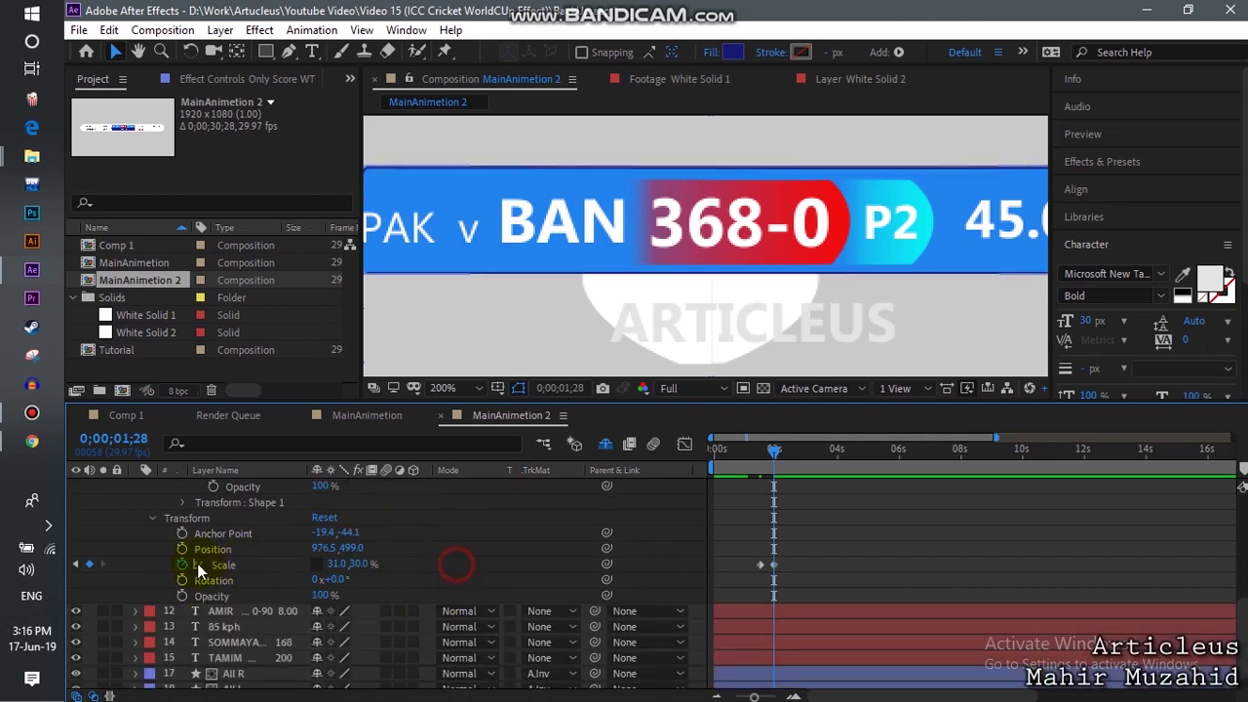
{"action": "left_click", "coordinate": [76, 564]}
{"action": "scroll", "coordinate": [298, 566], "scroll_direction": "up", "scroll_amount": 2}
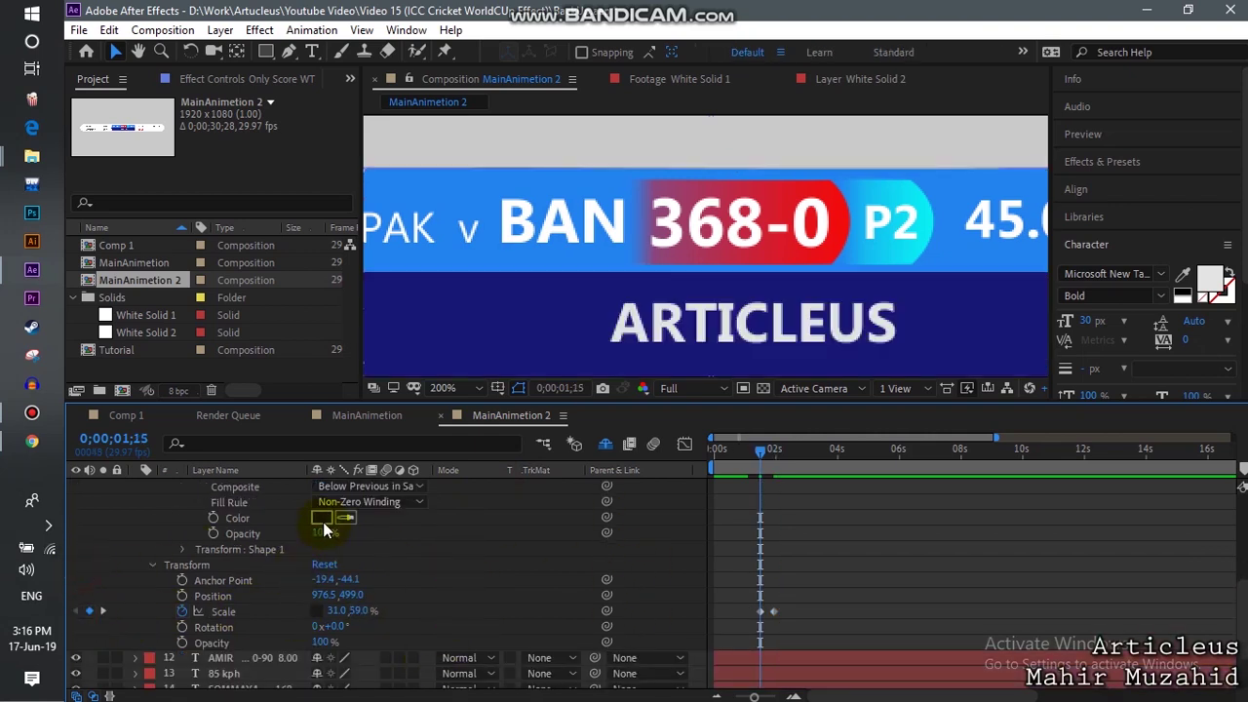
{"action": "left_click", "coordinate": [323, 522]}
{"action": "left_click", "coordinate": [585, 462]}
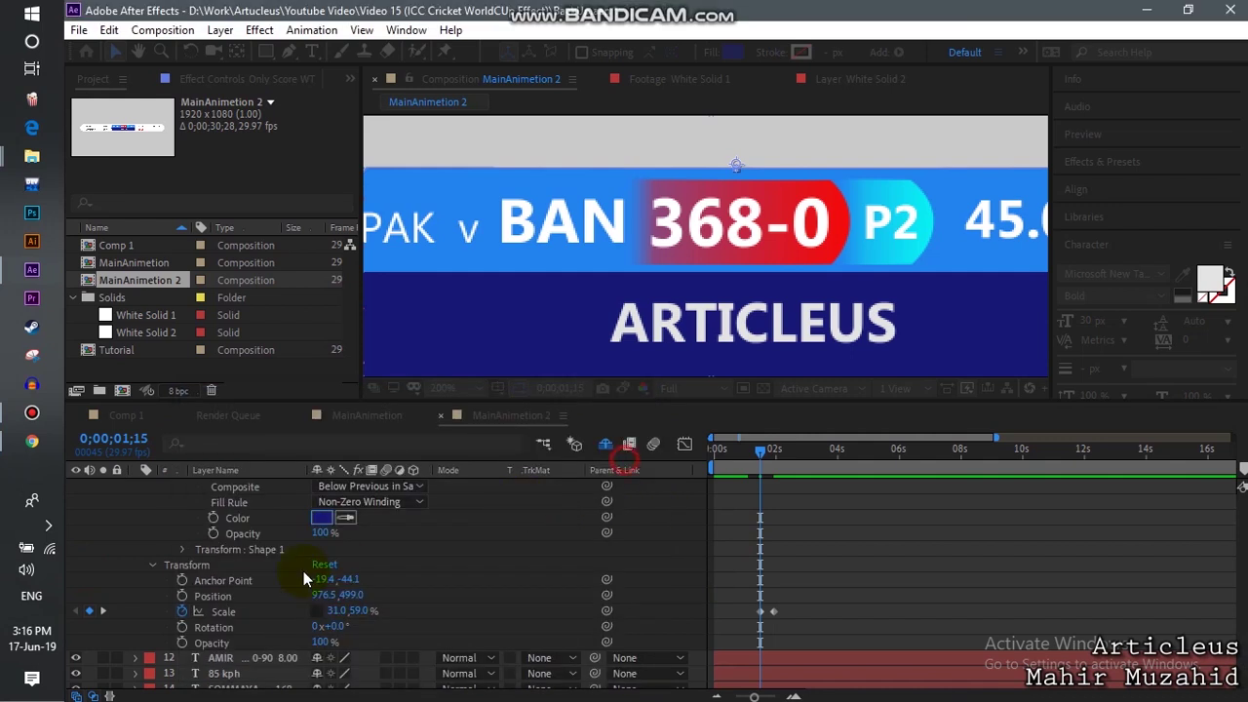
{"action": "left_click", "coordinate": [211, 517]}
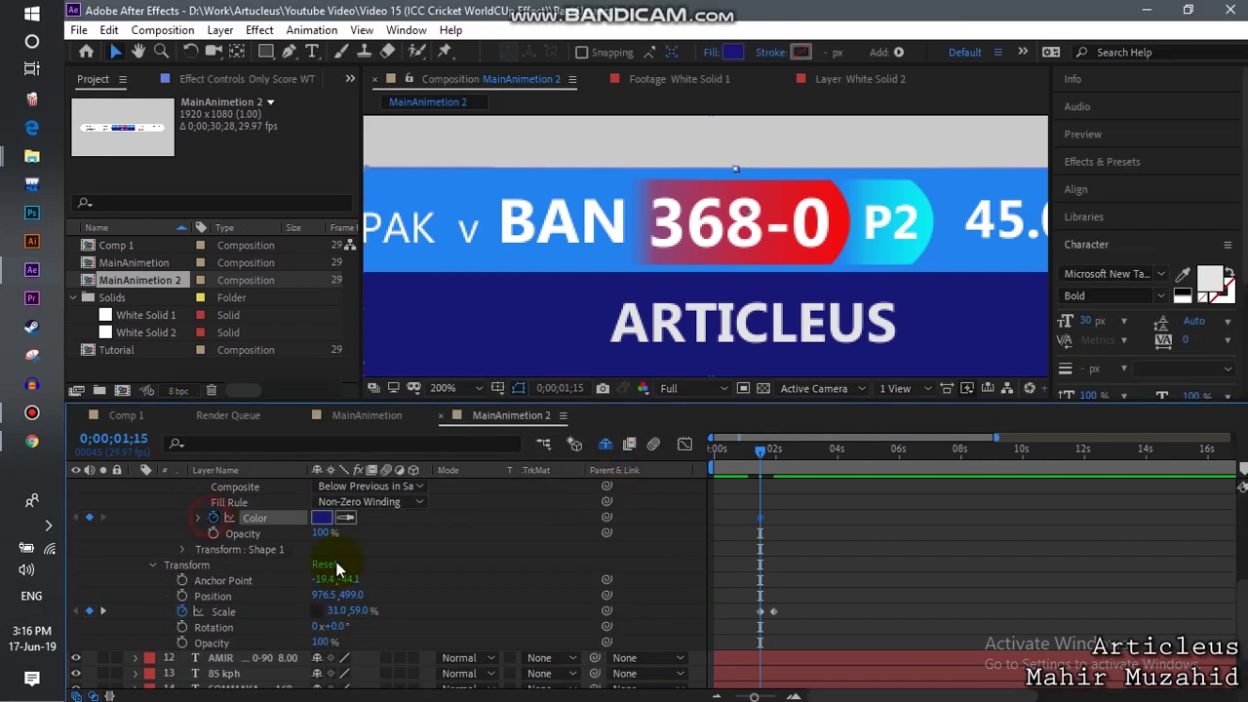
At 1;28, eyedrop the top bar's light blue as the band's fill colour
{"action": "left_click", "coordinate": [105, 611]}
{"action": "scroll", "coordinate": [365, 567], "scroll_direction": "up", "scroll_amount": 2}
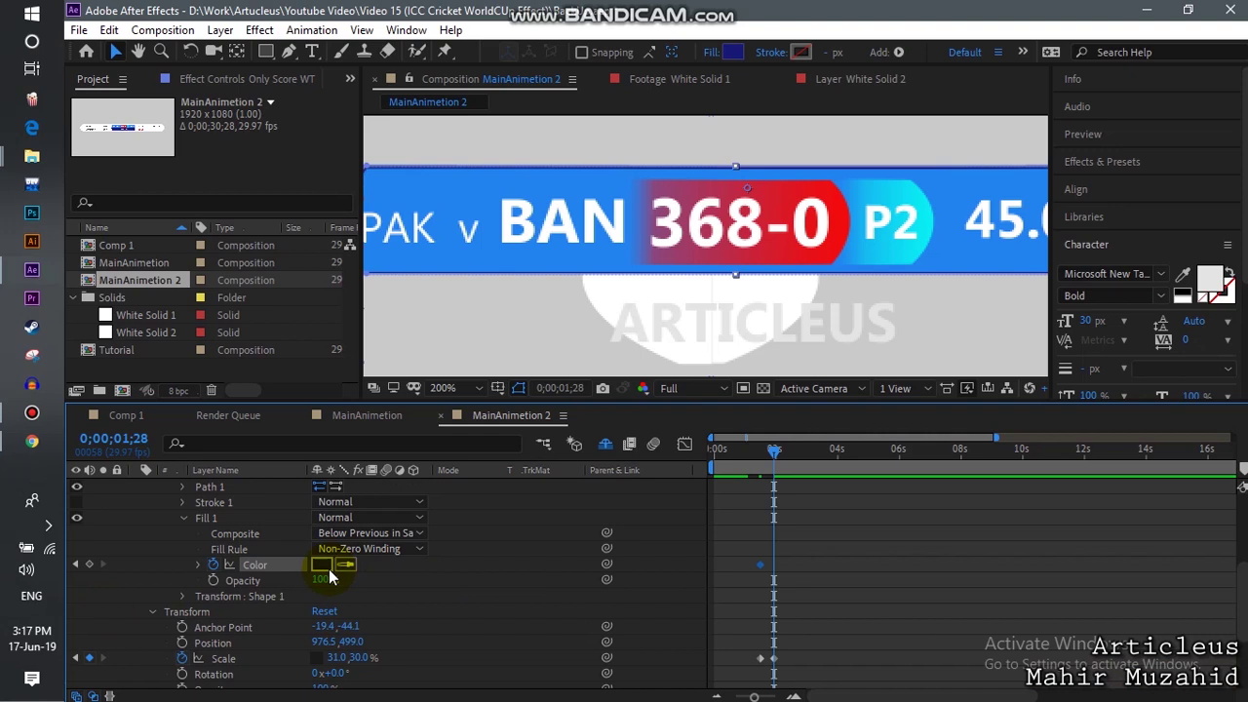
{"action": "left_click", "coordinate": [328, 568]}
{"action": "left_click", "coordinate": [568, 524]}
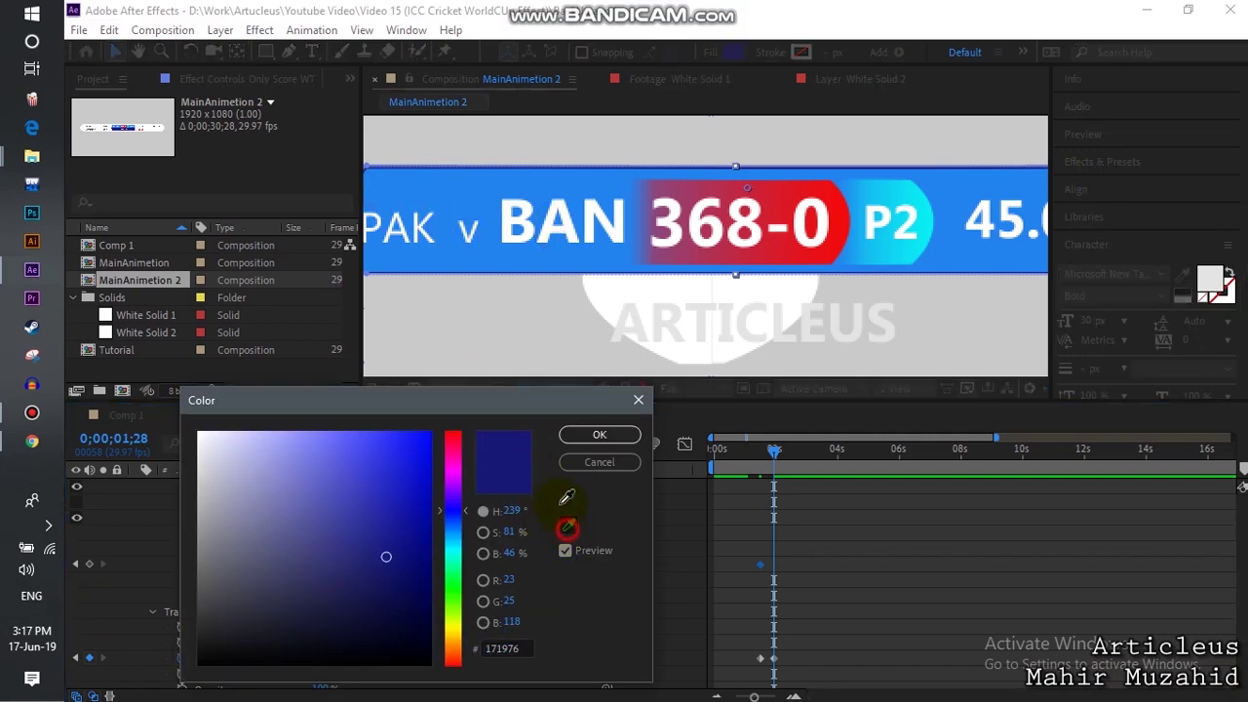
{"action": "left_click", "coordinate": [450, 185]}
{"action": "left_click", "coordinate": [588, 436]}
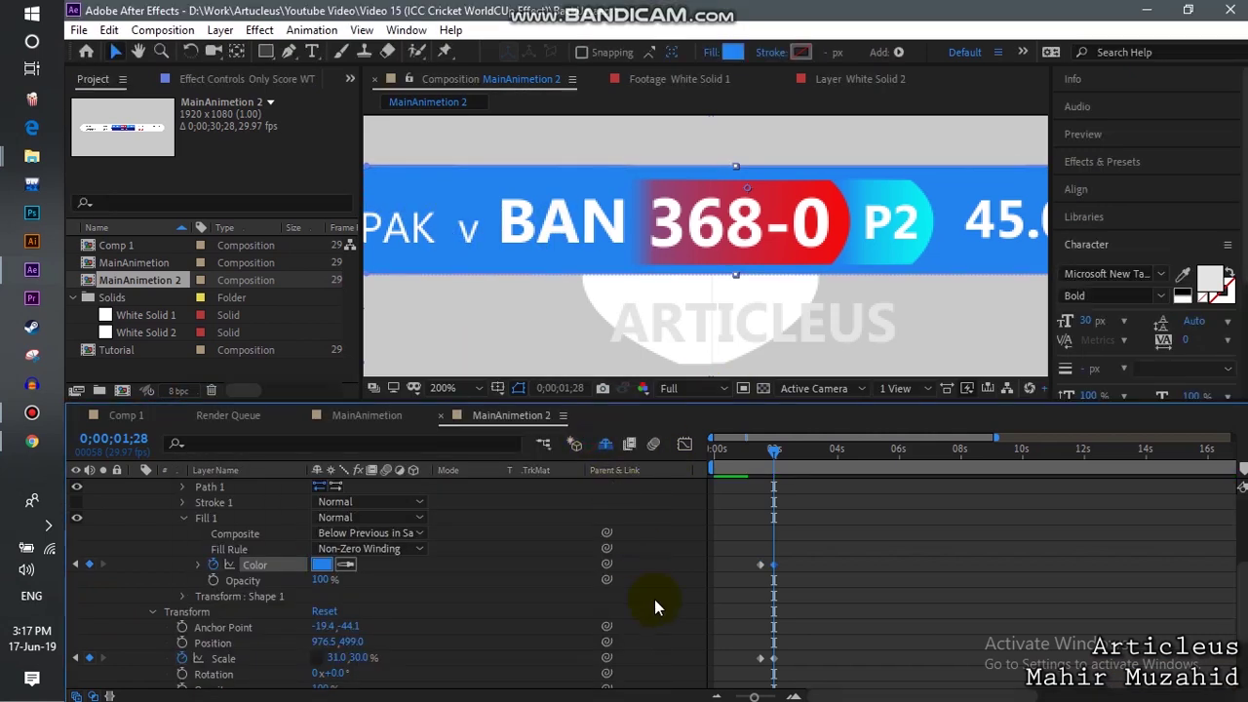
{"action": "scroll", "coordinate": [534, 678], "scroll_direction": "down", "scroll_amount": 3}
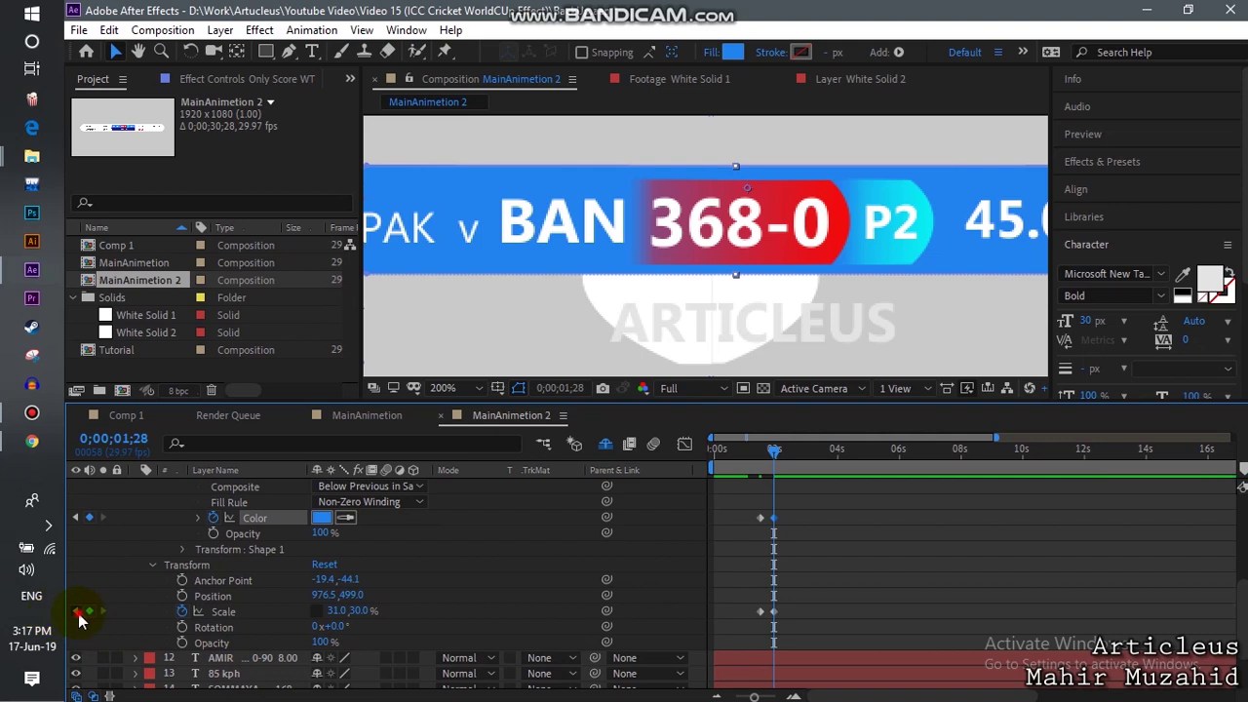
{"action": "left_click", "coordinate": [78, 612]}
{"action": "scroll", "coordinate": [179, 566], "scroll_direction": "up", "scroll_amount": 5}
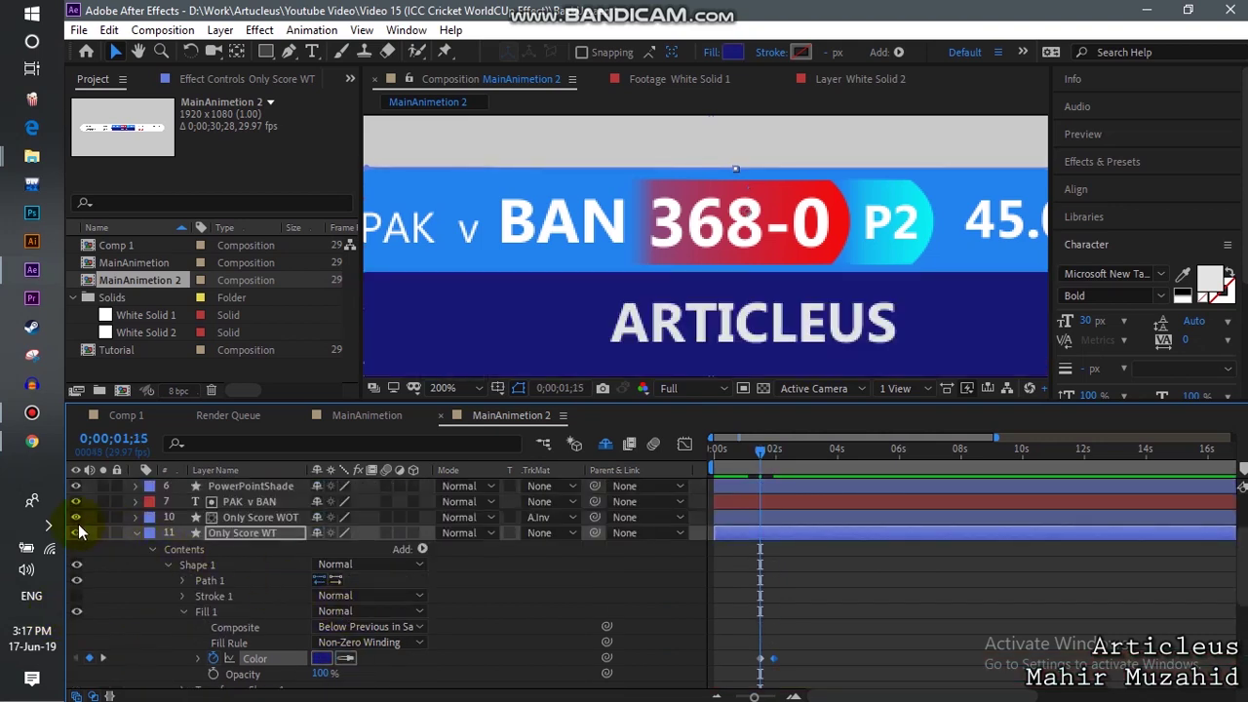
Keyframe the band's Opacity at 100% at 1;15 and 0% at 1;28
{"action": "left_click", "coordinate": [76, 517]}
{"action": "left_click", "coordinate": [76, 516]}
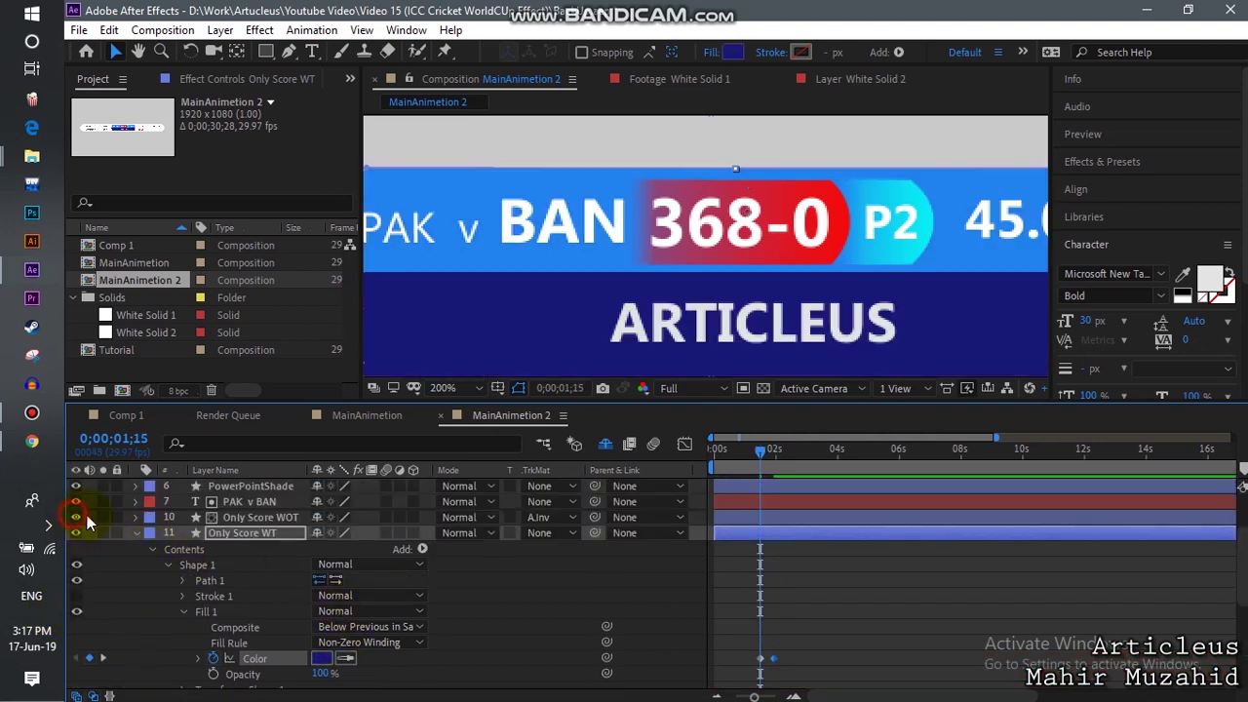
{"action": "left_click", "coordinate": [136, 518]}
{"action": "left_click", "coordinate": [183, 642]}
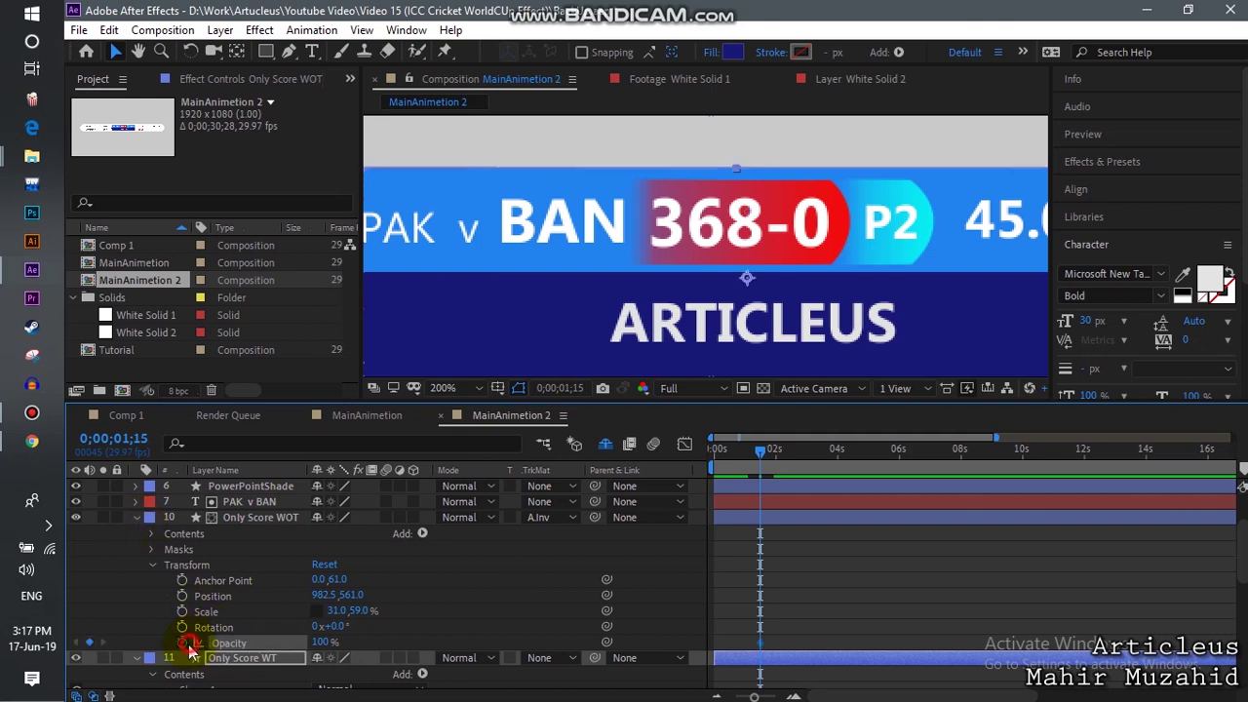
{"action": "scroll", "coordinate": [762, 526], "scroll_direction": "down", "scroll_amount": 3}
{"action": "scroll", "coordinate": [275, 633], "scroll_direction": "down", "scroll_amount": 1}
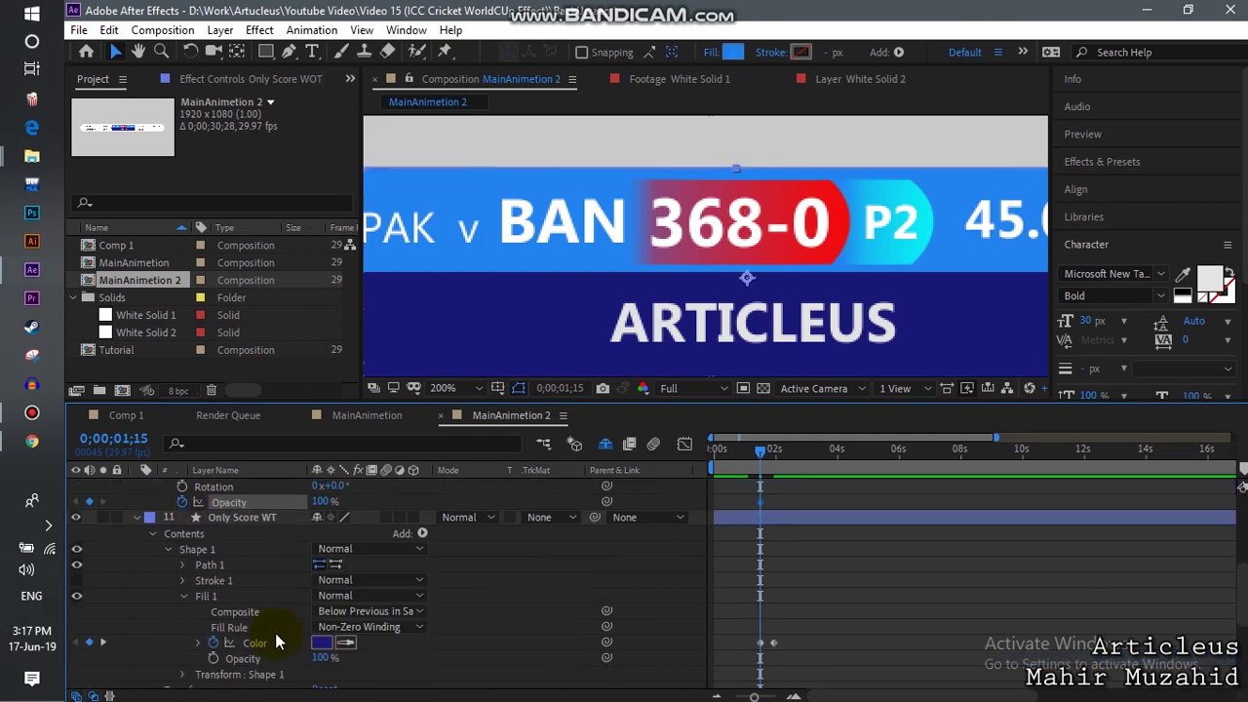
{"action": "left_click", "coordinate": [101, 642]}
{"action": "scroll", "coordinate": [279, 607], "scroll_direction": "up", "scroll_amount": 1}
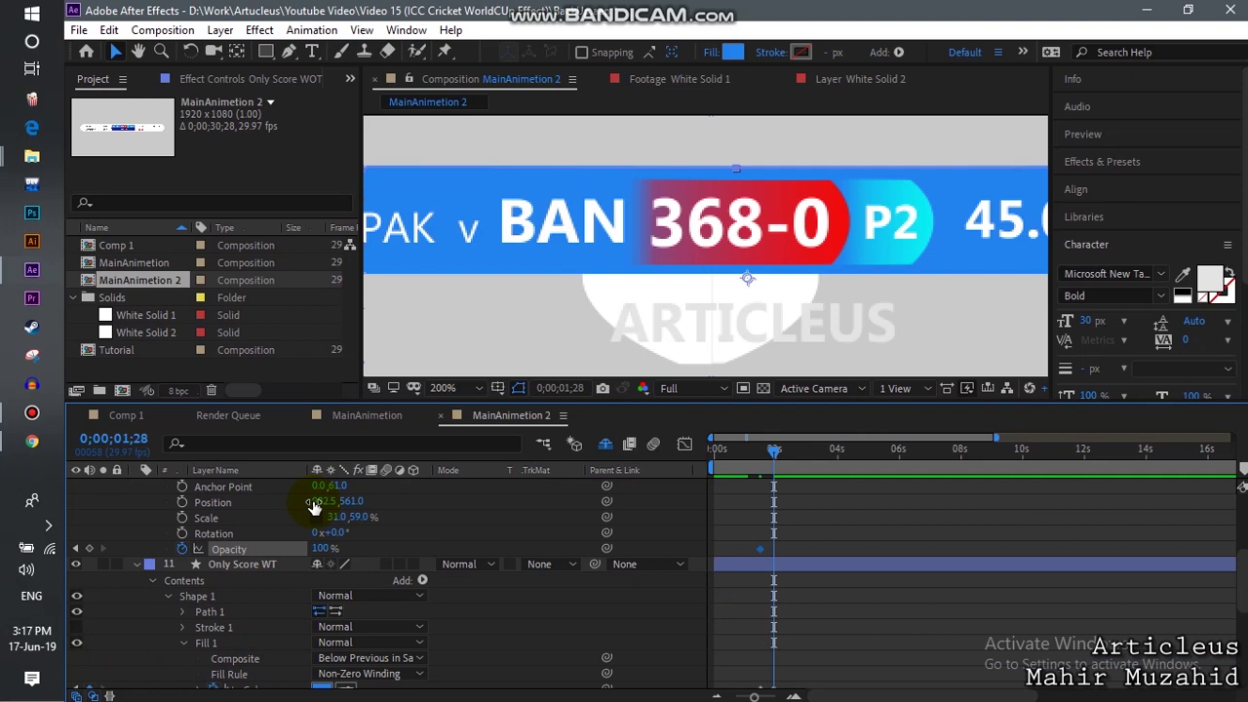
{"action": "left_click_drag", "start_coordinate": [326, 546], "coordinate": [254, 548]}
Scrub through the fade around frames 1;24 and 1;25 to check it
{"action": "scroll", "coordinate": [695, 247], "scroll_direction": "down", "scroll_amount": 2}
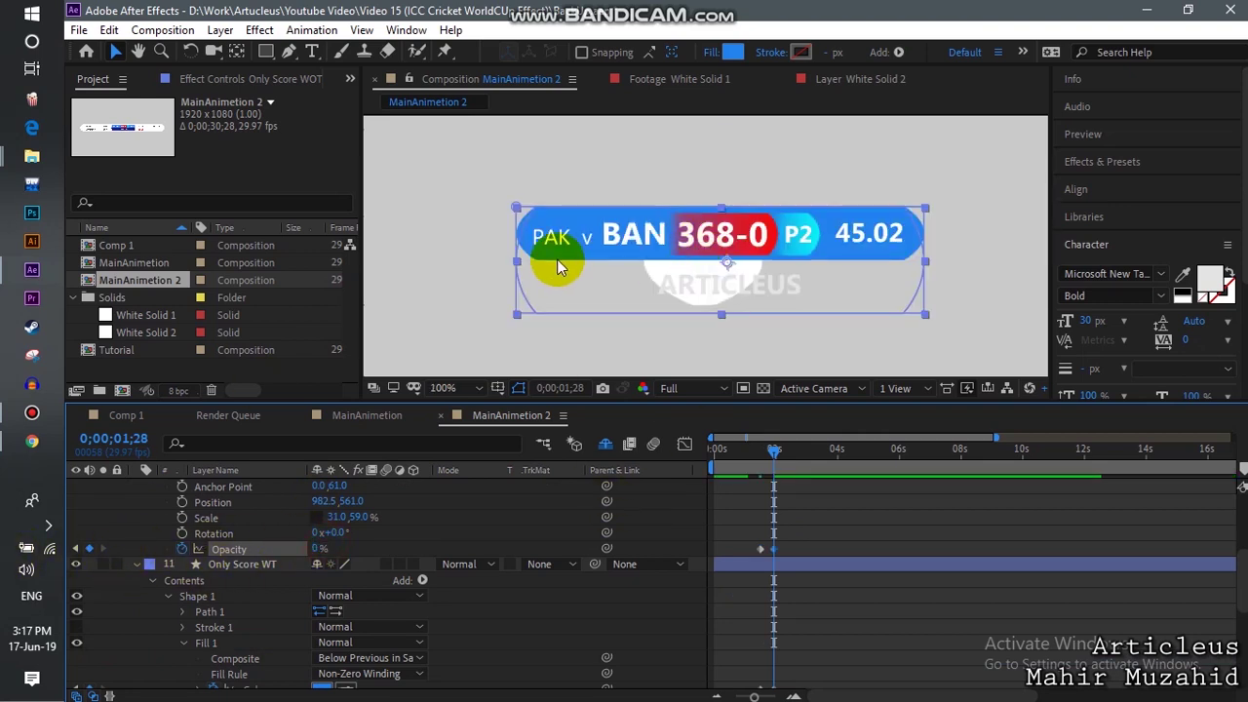
{"action": "left_click", "coordinate": [756, 467]}
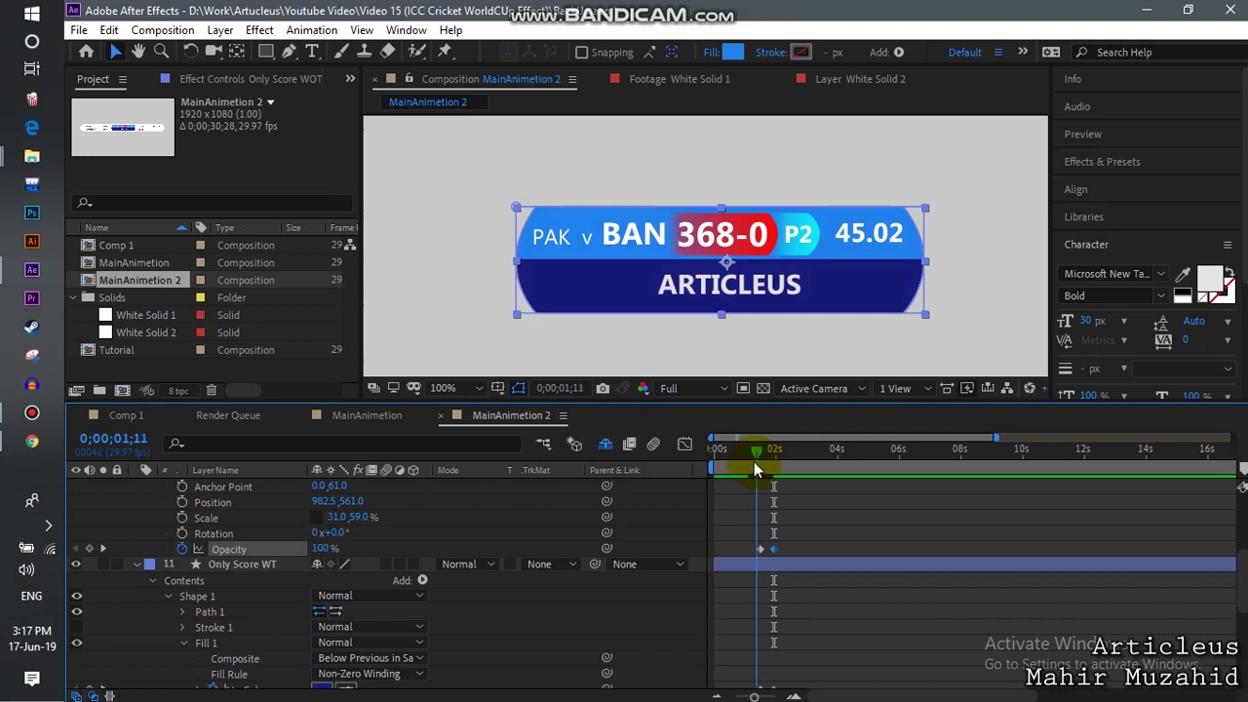
{"action": "left_click_drag", "start_coordinate": [756, 468], "coordinate": [754, 468]}
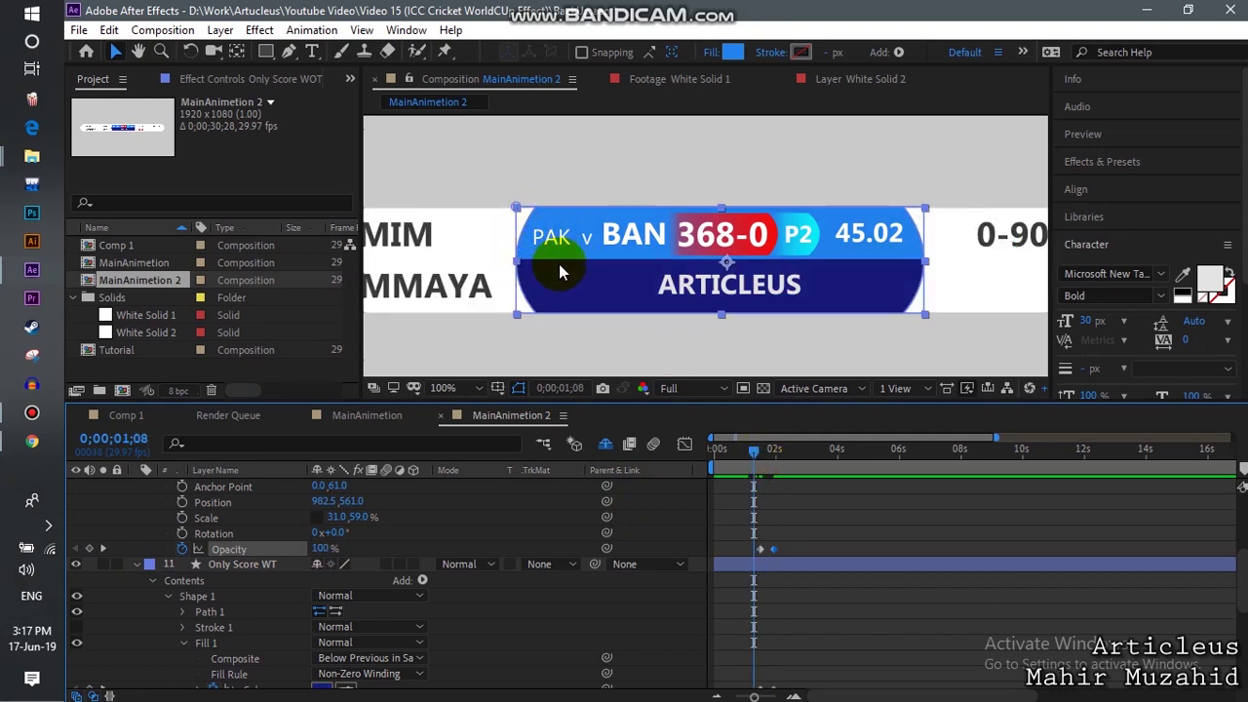
{"action": "left_click_drag", "start_coordinate": [753, 457], "coordinate": [759, 468]}
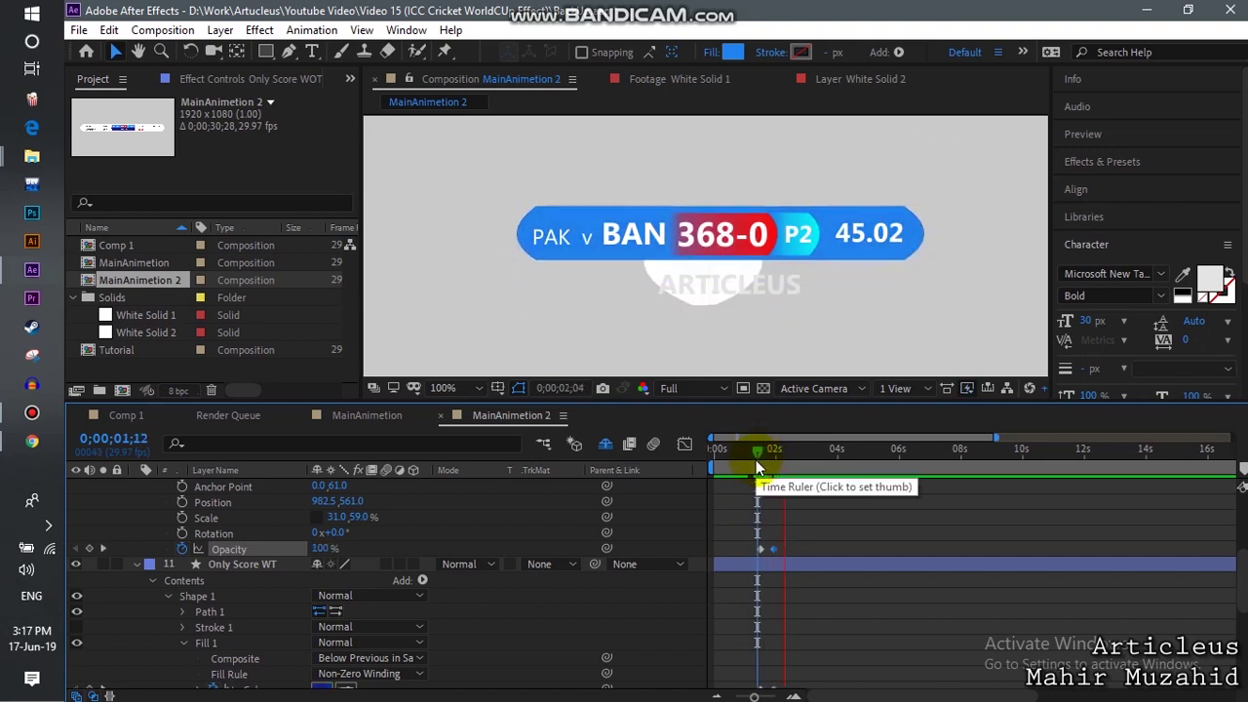
{"action": "left_click", "coordinate": [771, 475]}
{"action": "key", "text": "Page_Down"}
{"action": "left_click", "coordinate": [770, 469]}
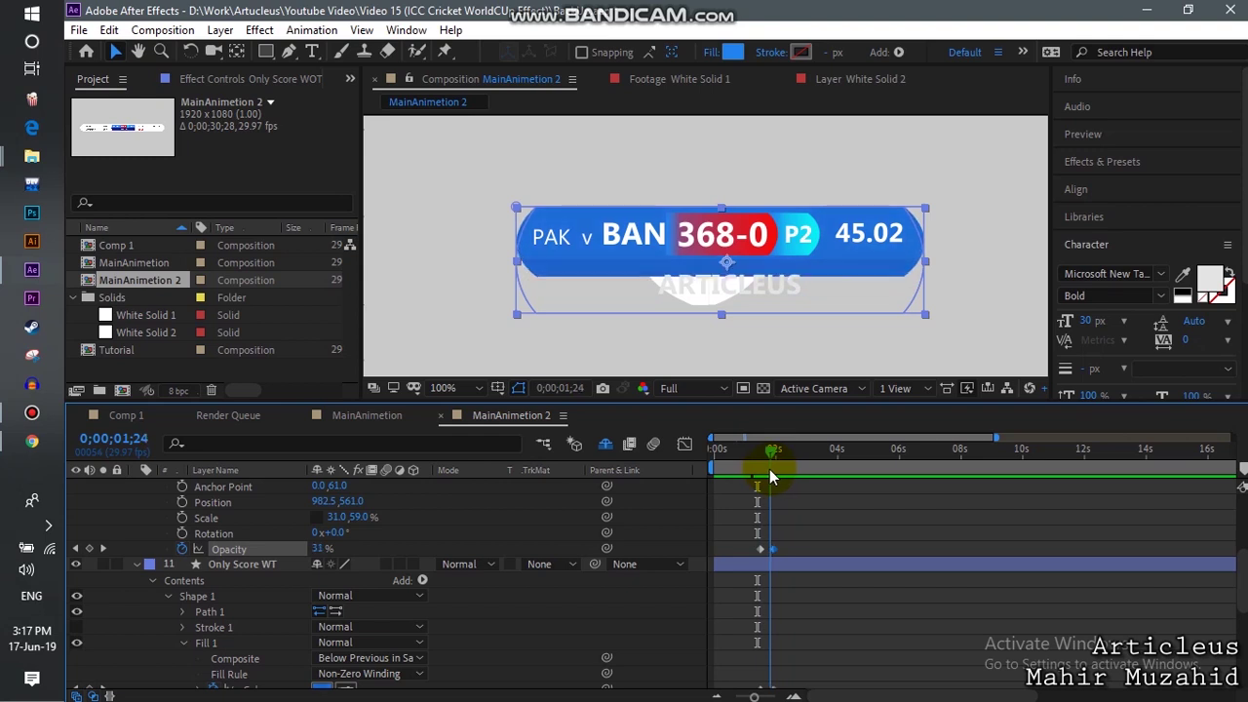
Shift the Opacity keyframes later toward the fade's end, then preview from one second
{"action": "left_click", "coordinate": [792, 692]}
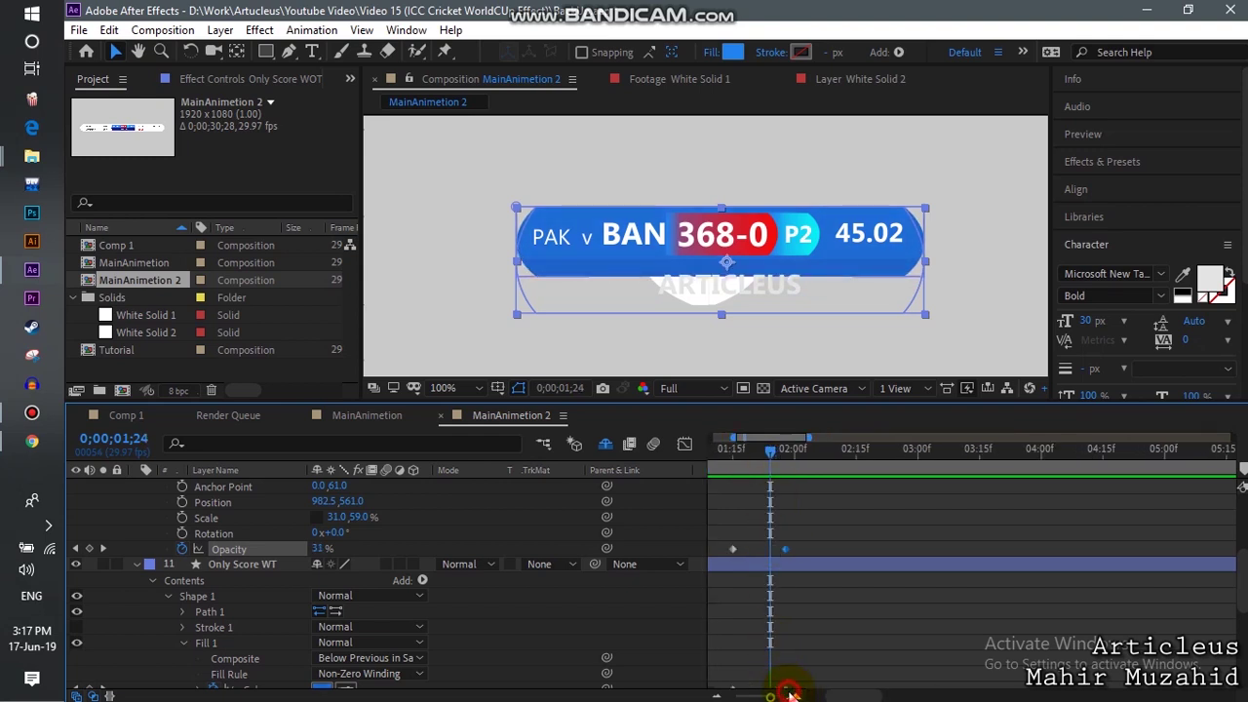
{"action": "left_click_drag", "start_coordinate": [726, 557], "coordinate": [771, 563]}
{"action": "left_click", "coordinate": [778, 457]}
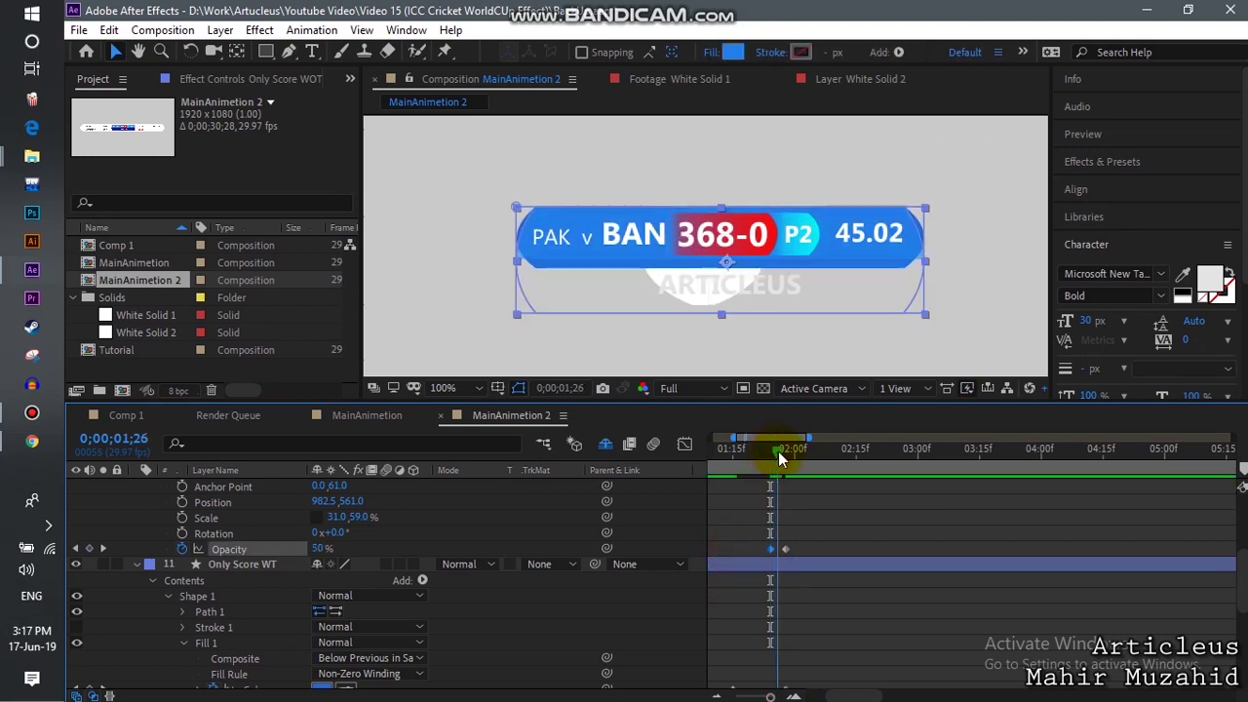
{"action": "left_click", "coordinate": [768, 553]}
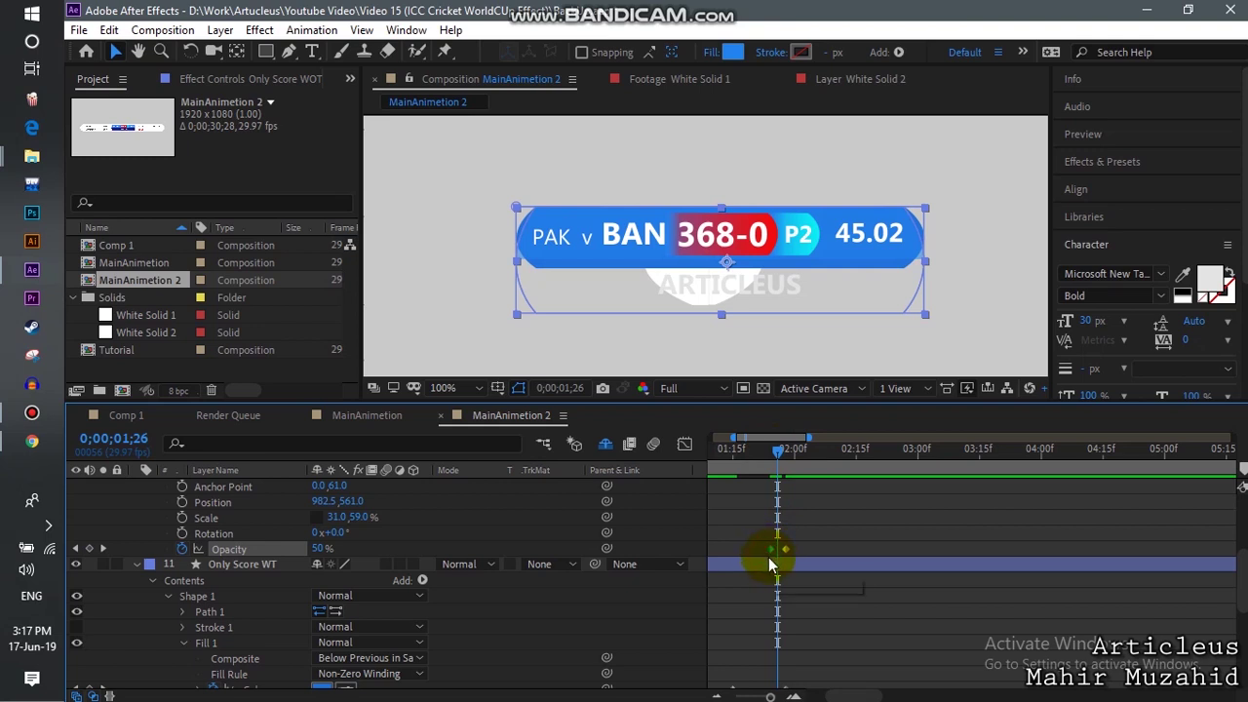
{"action": "left_click", "coordinate": [771, 557]}
{"action": "left_click_drag", "start_coordinate": [775, 558], "coordinate": [775, 556]}
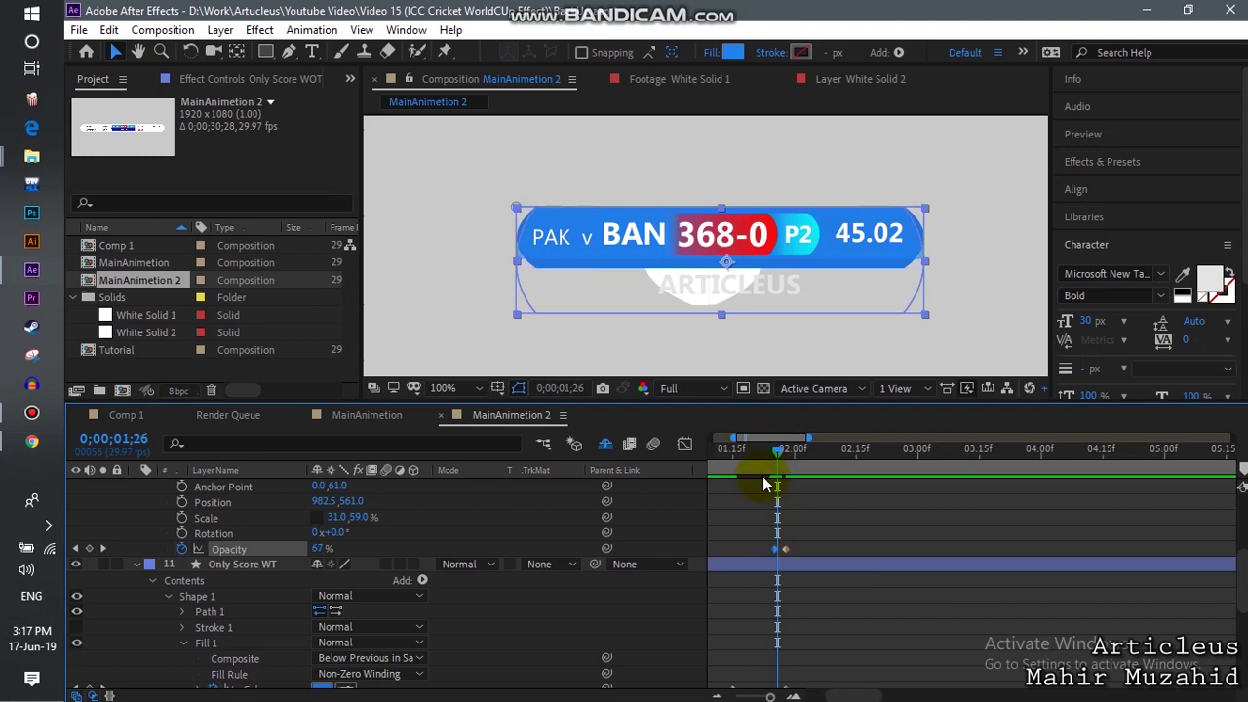
{"action": "left_click_drag", "start_coordinate": [768, 696], "coordinate": [755, 696]}
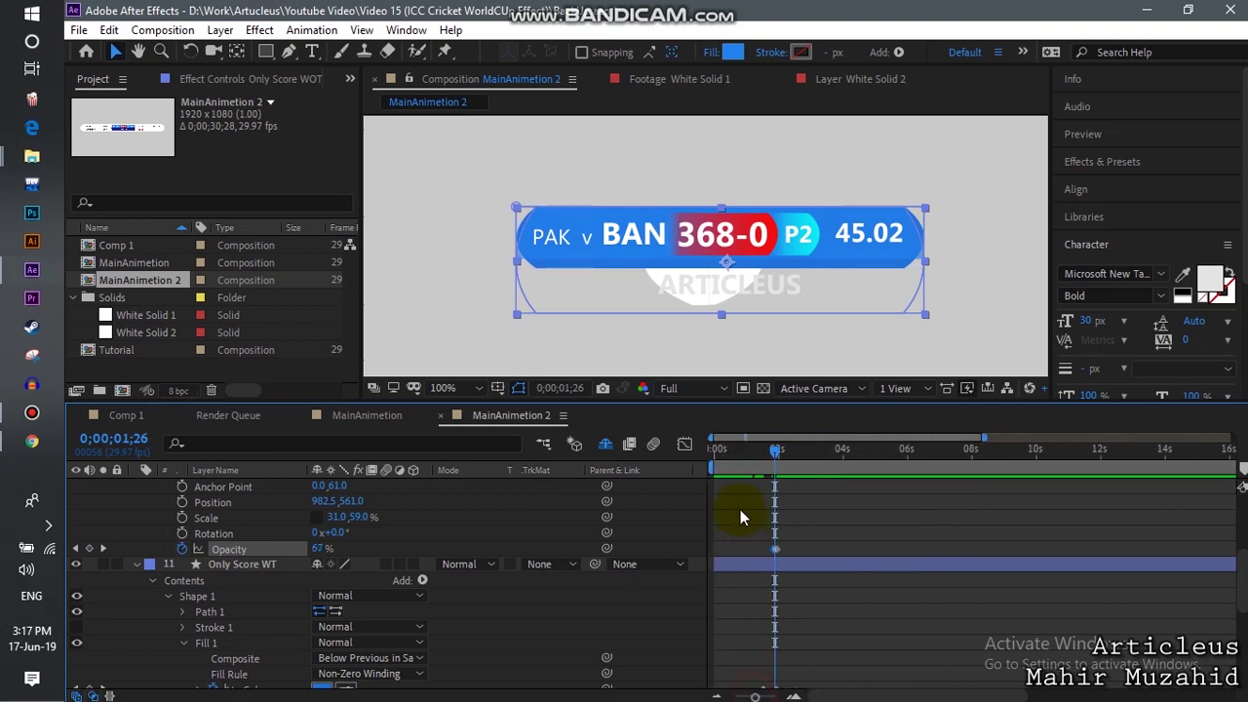
{"action": "left_click", "coordinate": [747, 459]}
{"action": "key", "text": "space"}
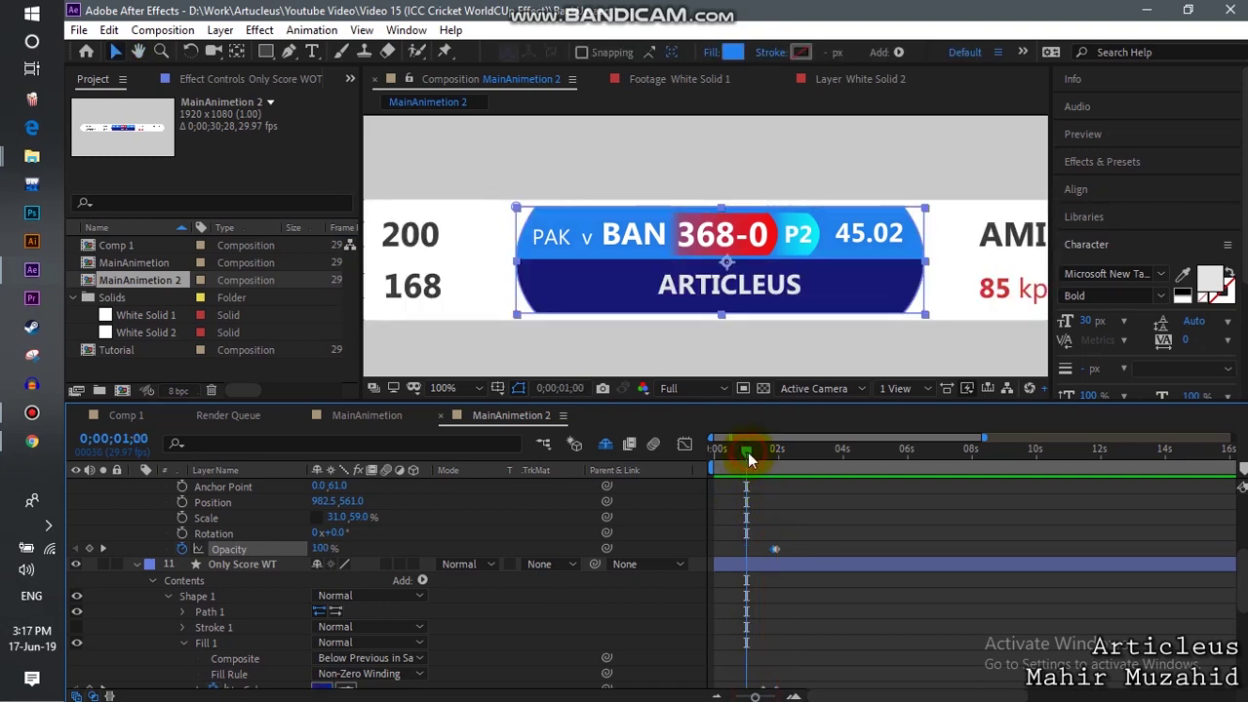
Shift the later Color and Scale keyframes slightly earlier and apply Easy Ease to them
{"action": "key", "text": "space"}
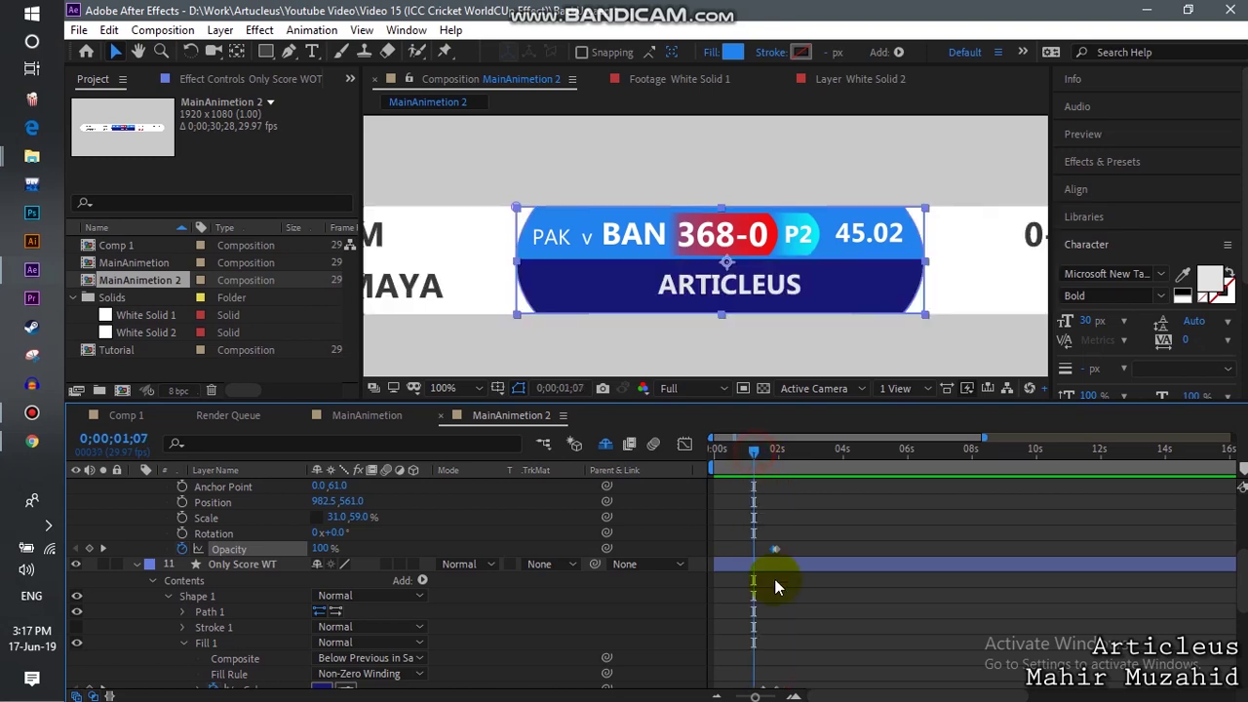
{"action": "scroll", "coordinate": [780, 577], "scroll_direction": "down", "scroll_amount": 2}
{"action": "scroll", "coordinate": [791, 628], "scroll_direction": "down", "scroll_amount": 3}
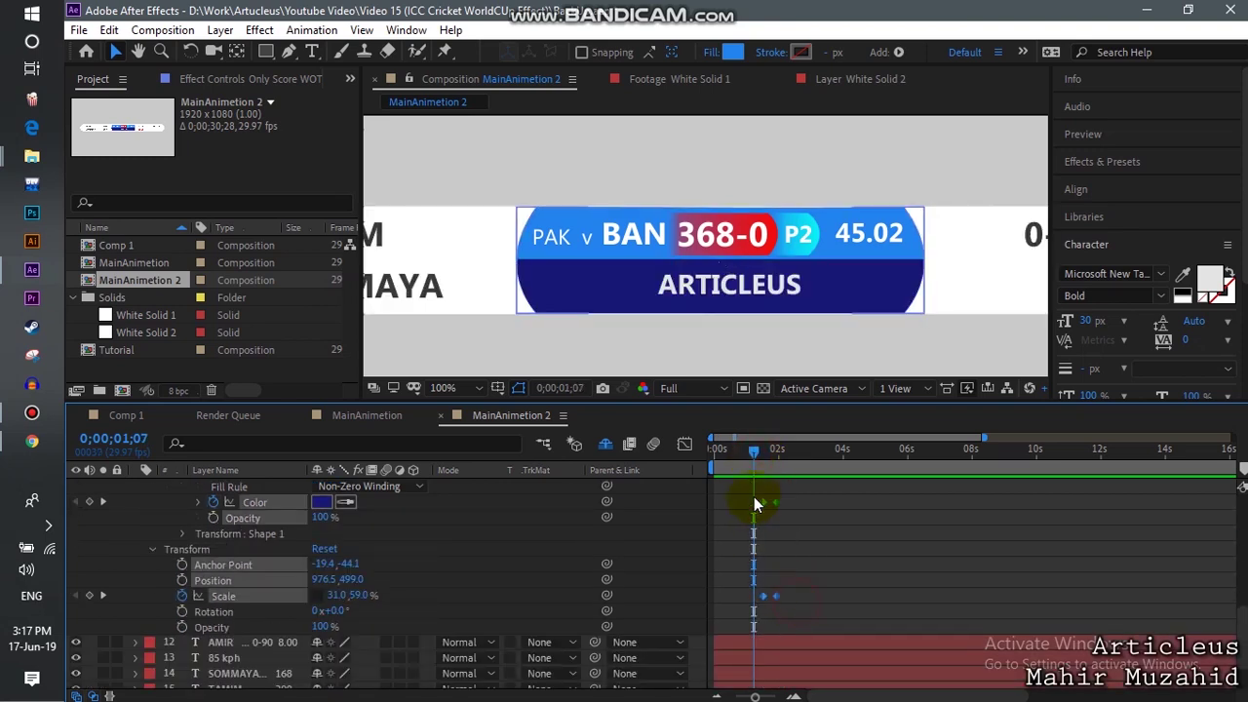
{"action": "left_click", "coordinate": [783, 536]}
{"action": "key", "text": "equal"}
{"action": "key", "text": "equal"}
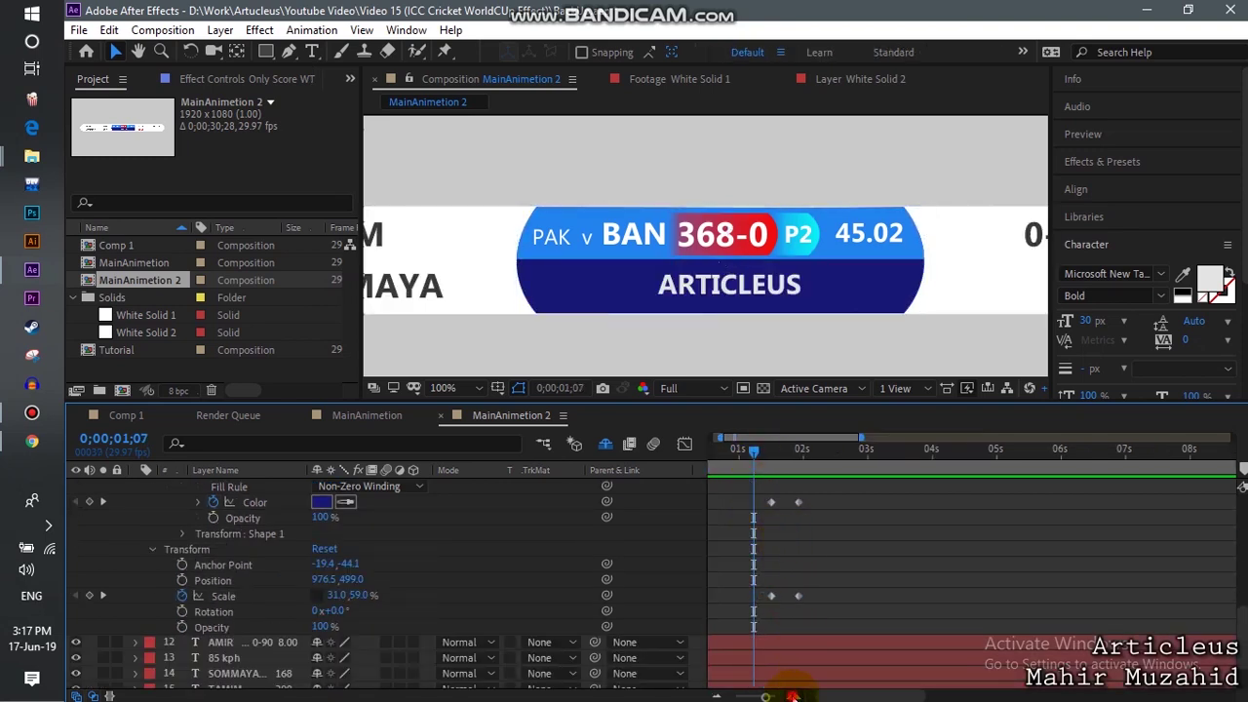
{"action": "mouse_move", "coordinate": [888, 600]}
{"action": "left_mouse_down"}
{"action": "mouse_move", "coordinate": [827, 485]}
{"action": "mouse_move", "coordinate": [839, 609]}
{"action": "left_mouse_up"}
{"action": "left_click", "coordinate": [844, 614]}
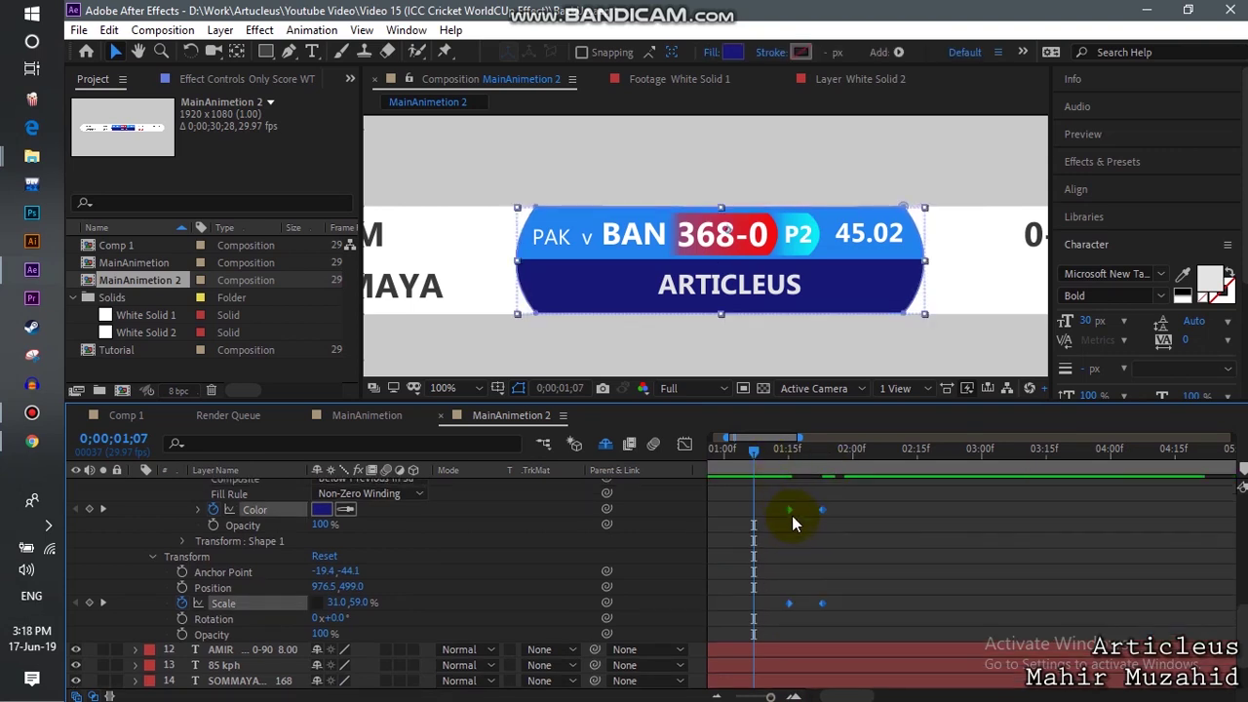
{"action": "right_click", "coordinate": [790, 516]}
{"action": "mouse_move", "coordinate": [867, 497]}
{"action": "left_click", "coordinate": [598, 561]}
Step through the keyframes at 1;15 and 1;23, then preview the animation from 1;11
{"action": "left_click", "coordinate": [104, 602]}
{"action": "left_click", "coordinate": [105, 603]}
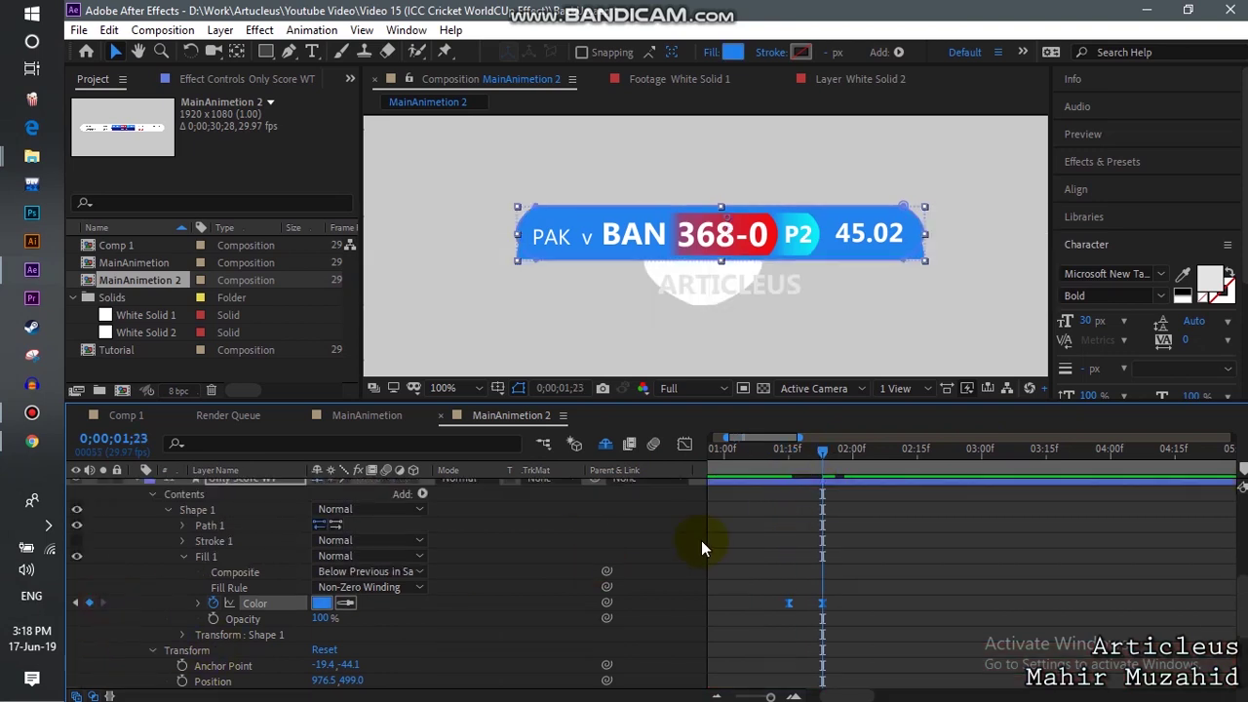
{"action": "scroll", "coordinate": [836, 537], "scroll_direction": "up", "scroll_amount": 3}
{"action": "mouse_move", "coordinate": [814, 499]}
{"action": "left_mouse_down"}
{"action": "mouse_move", "coordinate": [861, 513]}
{"action": "mouse_move", "coordinate": [825, 508]}
{"action": "left_mouse_up"}
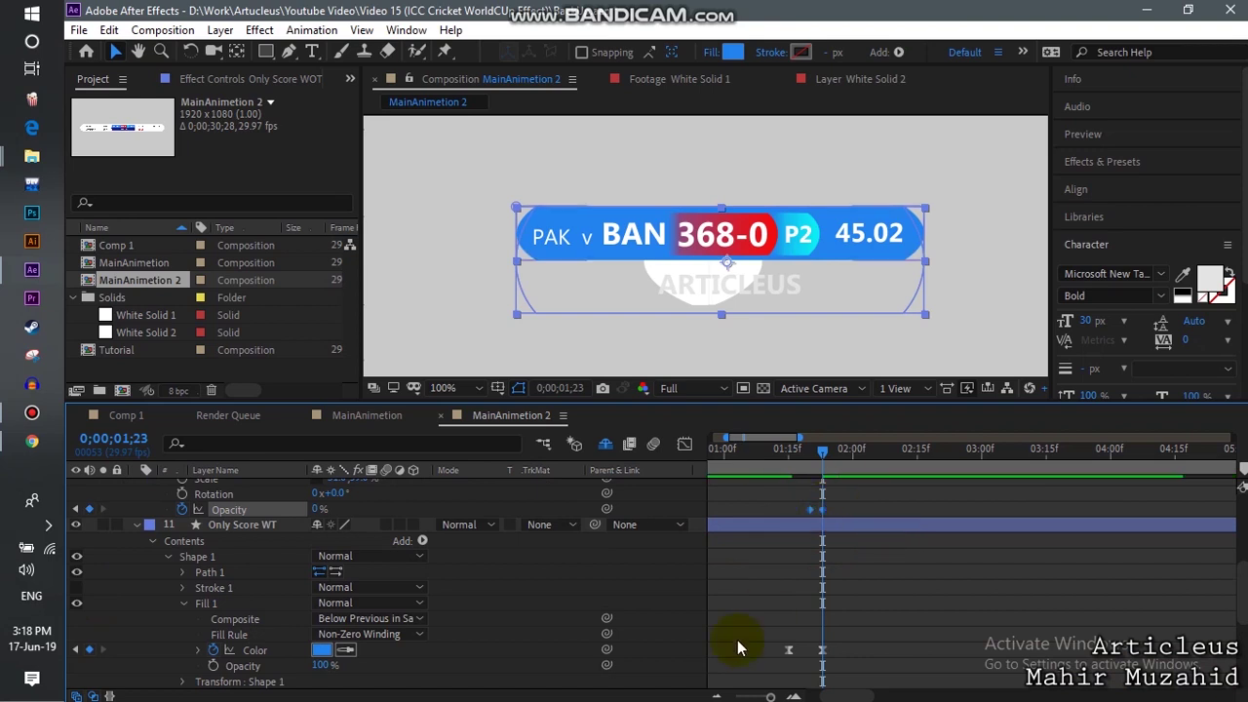
{"action": "left_click_drag", "start_coordinate": [771, 697], "coordinate": [750, 697]}
{"action": "left_click", "coordinate": [752, 448]}
{"action": "key", "text": "space"}
{"action": "scroll", "coordinate": [679, 218], "scroll_direction": "down", "scroll_amount": 4}
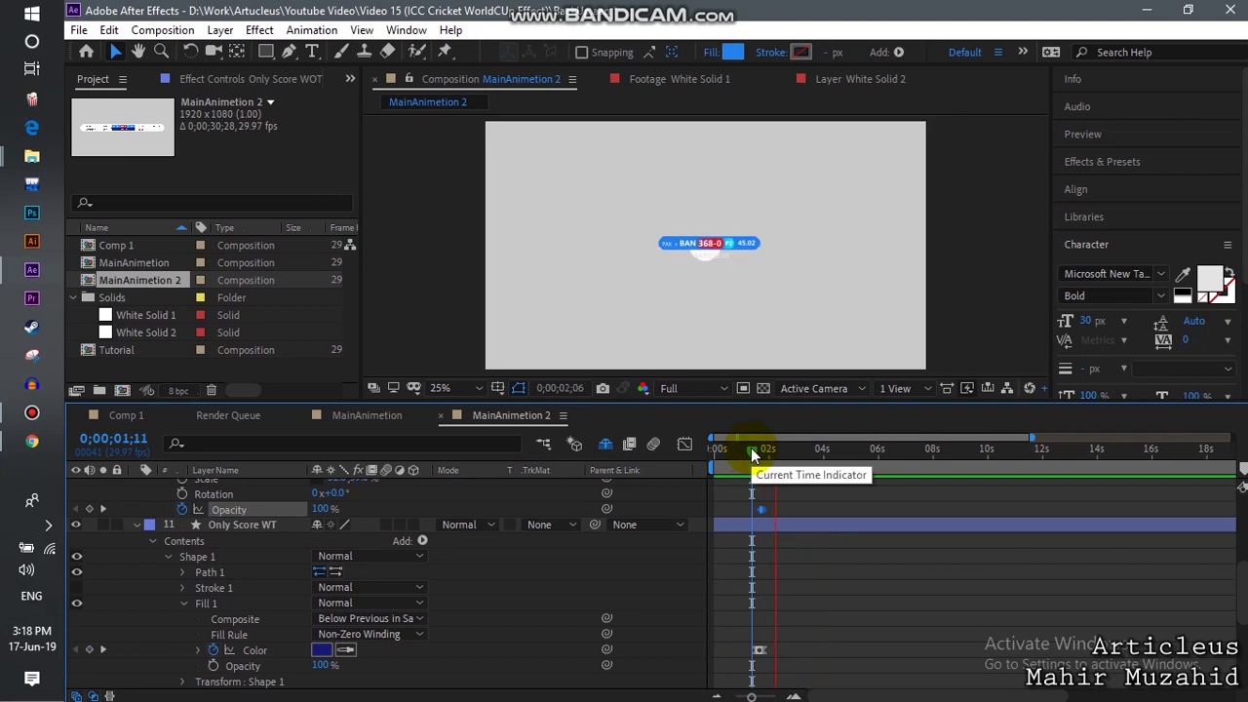
{"action": "key", "text": "space"}
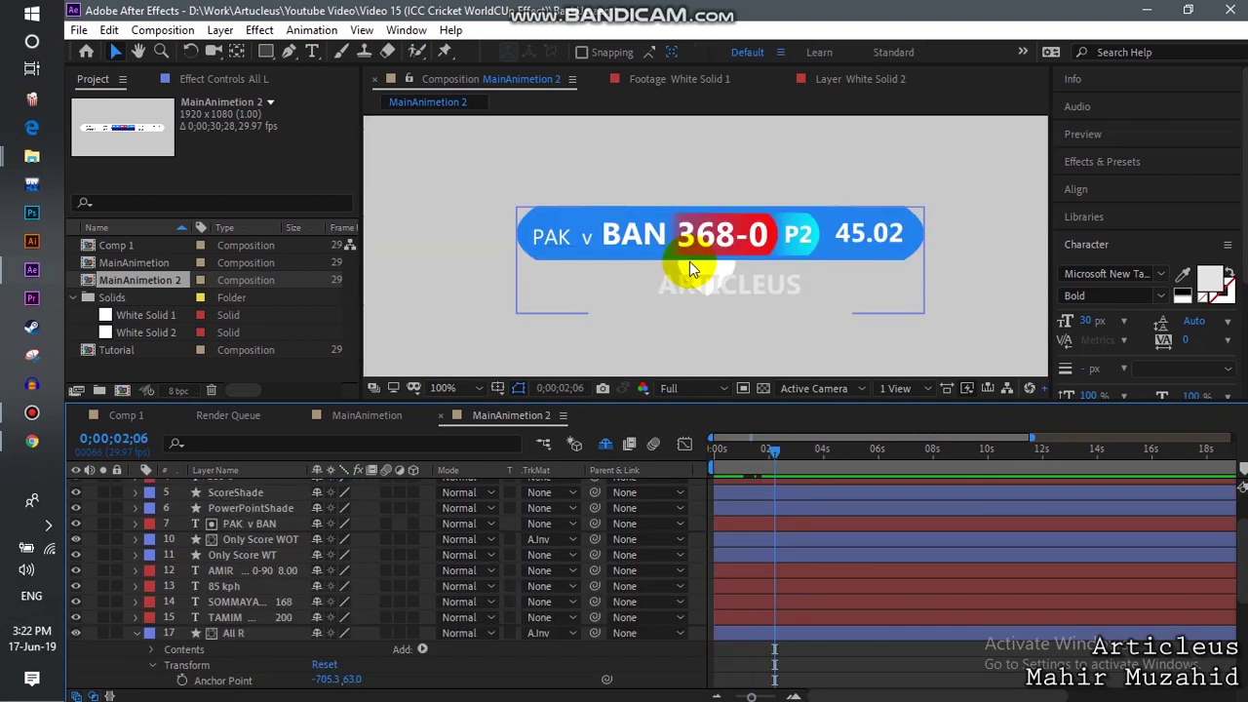
Reveal the shy layers and select only the All R line layer
{"action": "left_click", "coordinate": [704, 366]}
{"action": "left_click", "coordinate": [715, 275]}
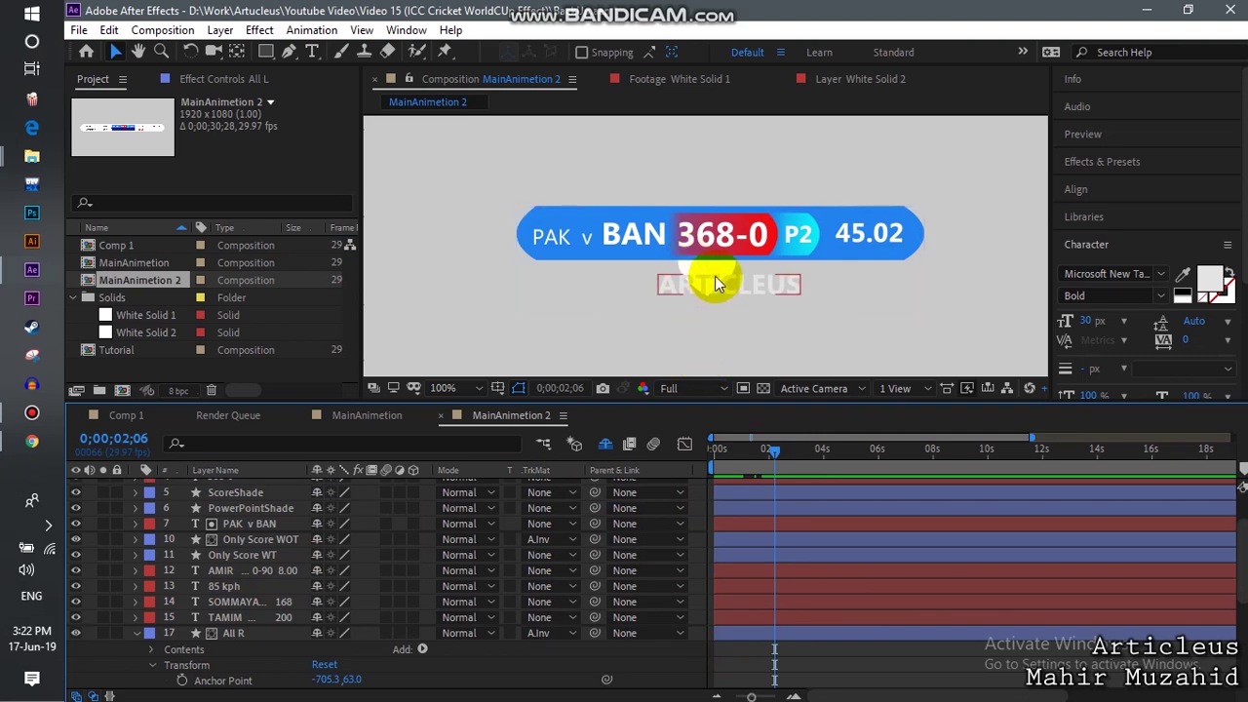
{"action": "left_click", "coordinate": [754, 341]}
{"action": "scroll", "coordinate": [286, 599], "scroll_direction": "down", "scroll_amount": 3}
{"action": "scroll", "coordinate": [286, 599], "scroll_direction": "down", "scroll_amount": 2}
{"action": "left_click", "coordinate": [277, 577]}
{"action": "scroll", "coordinate": [265, 560], "scroll_direction": "up", "scroll_amount": 2}
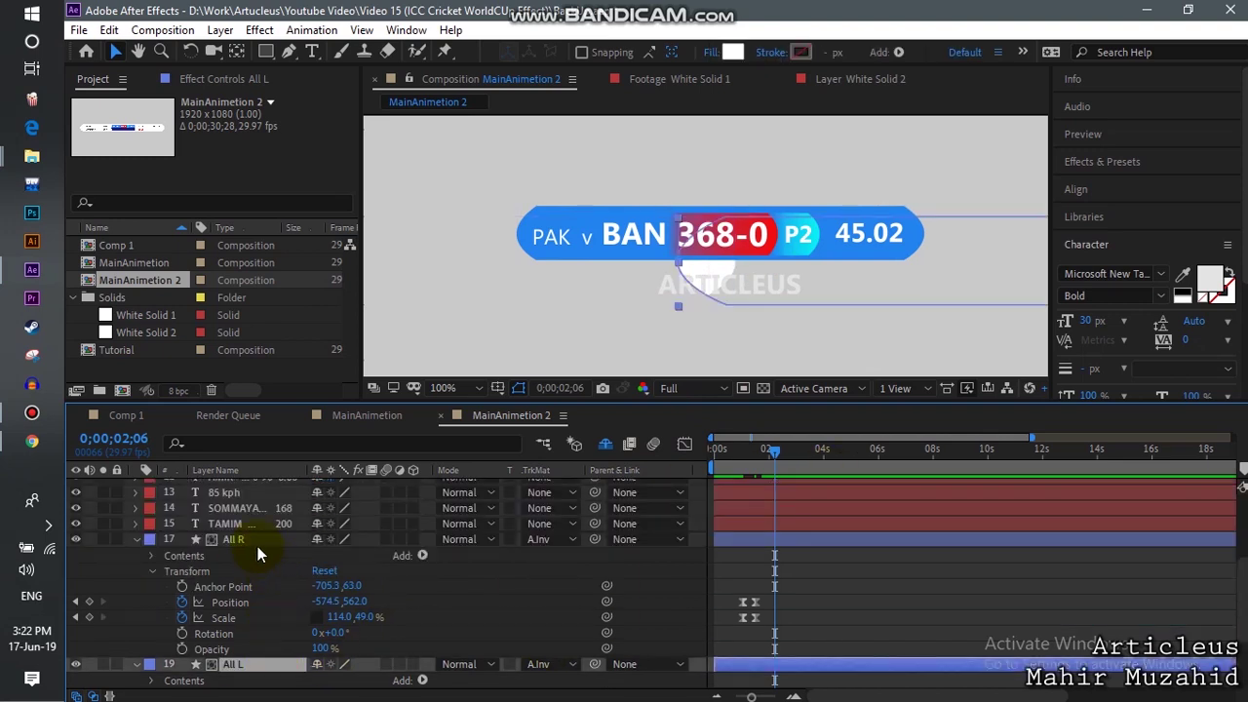
{"action": "left_click", "coordinate": [256, 543]}
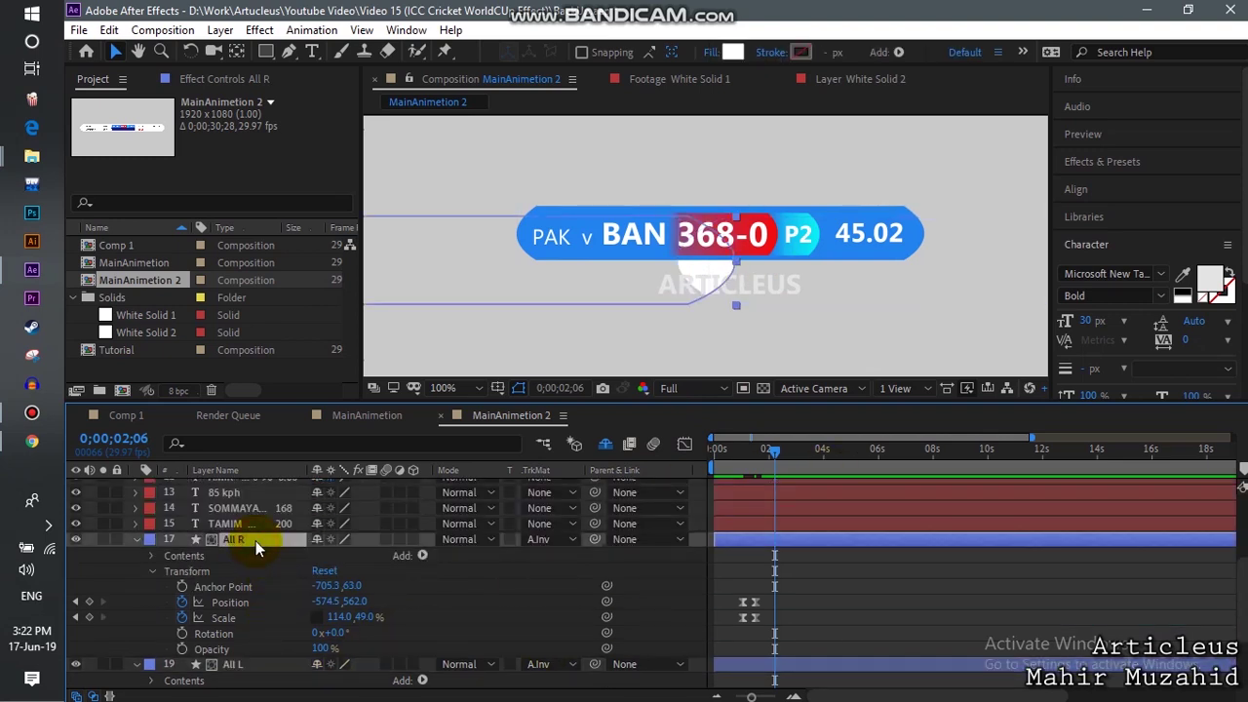
{"action": "left_click_drag", "start_coordinate": [599, 287], "coordinate": [660, 282]}
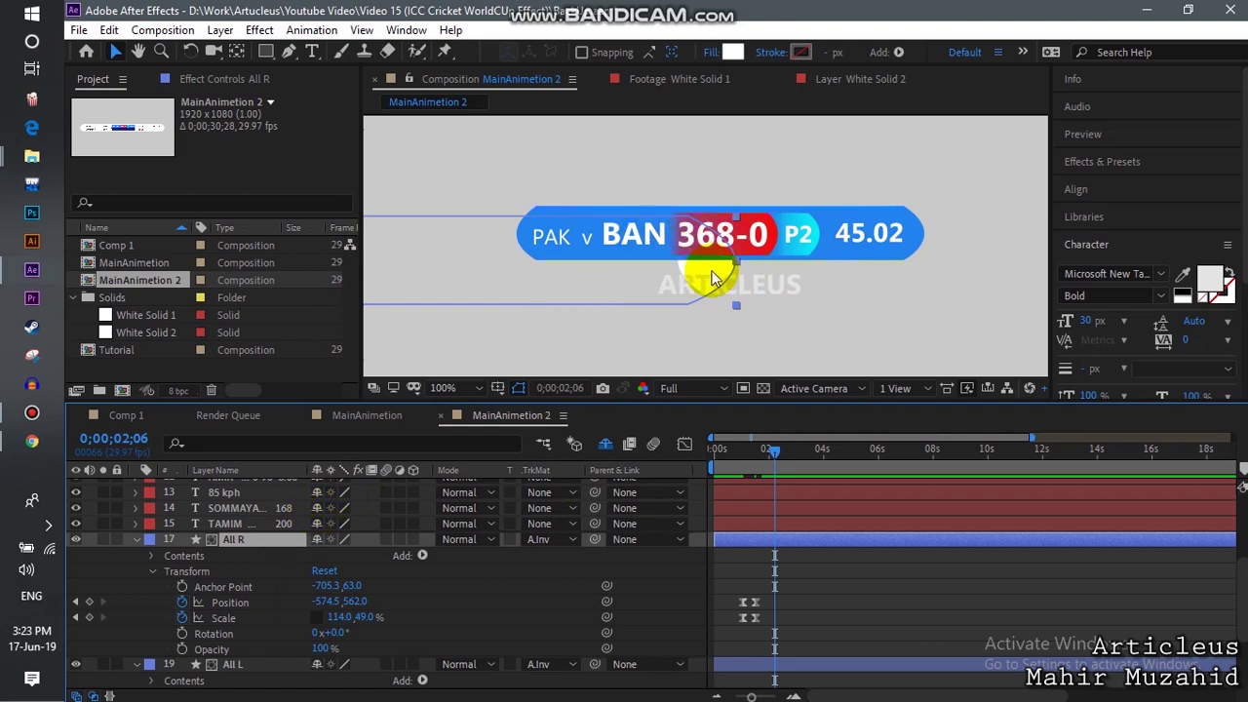
{"action": "left_click", "coordinate": [603, 446]}
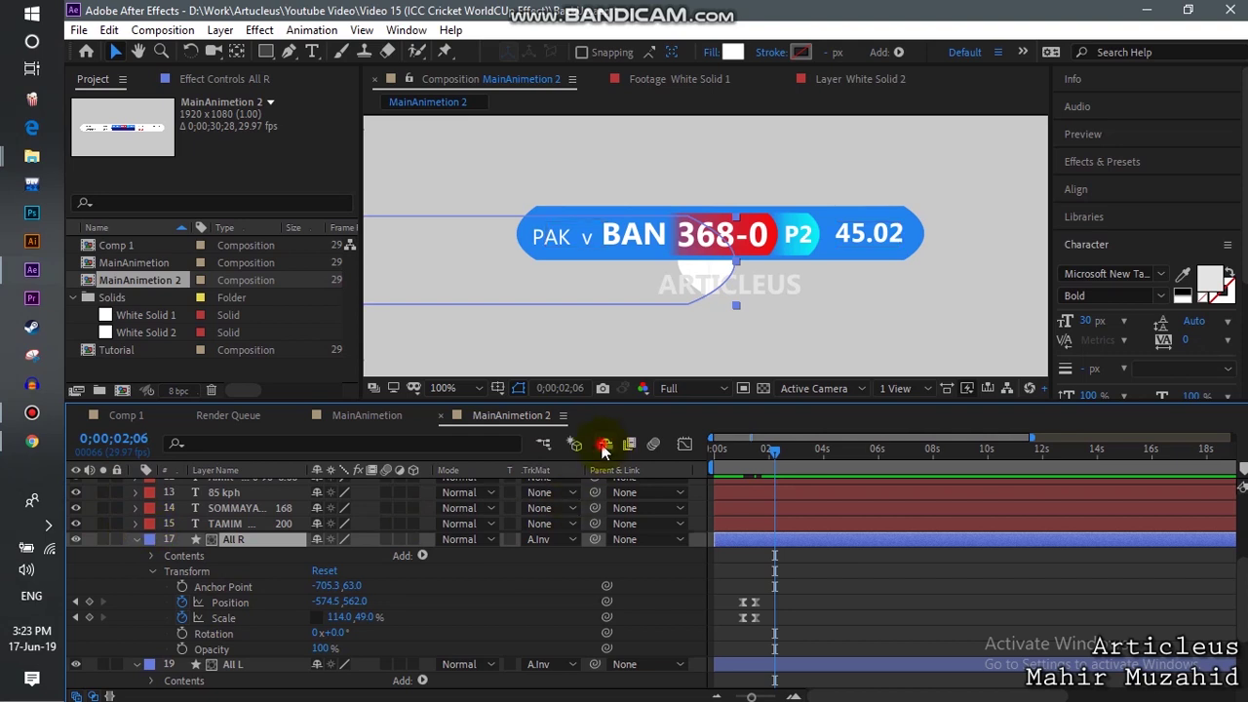
{"action": "left_click", "coordinate": [244, 570]}
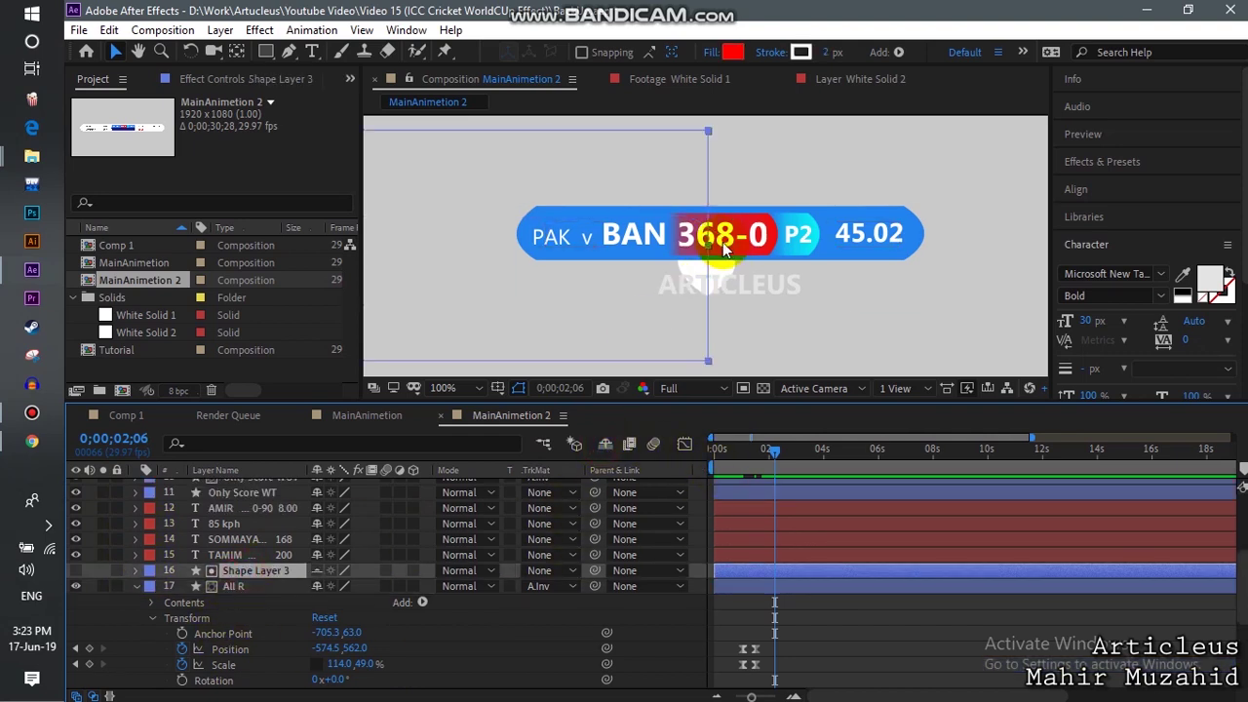
{"action": "left_click", "coordinate": [245, 586], "text": "ctrl"}
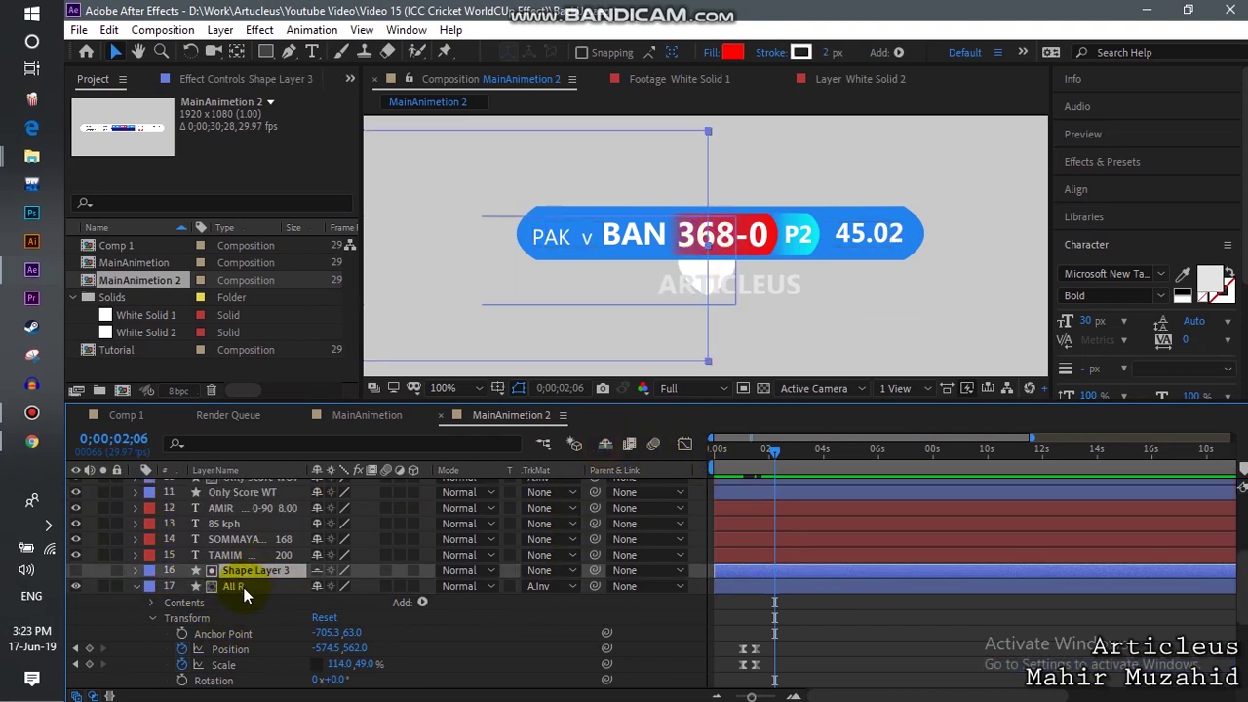
{"action": "left_click", "coordinate": [242, 588]}
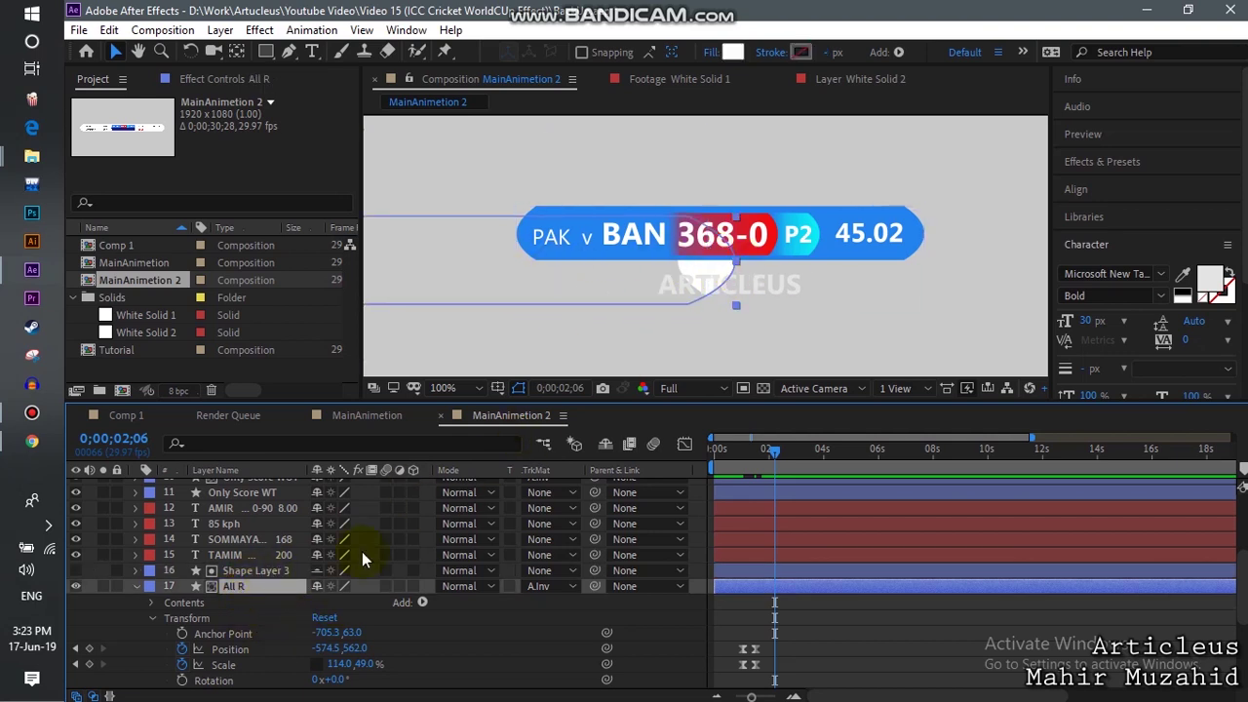
At the 1;15 keyframe, set All R's Position X to -641.5 and All L's to 2552.5, then re-hide shy layers
{"action": "left_click", "coordinate": [76, 649]}
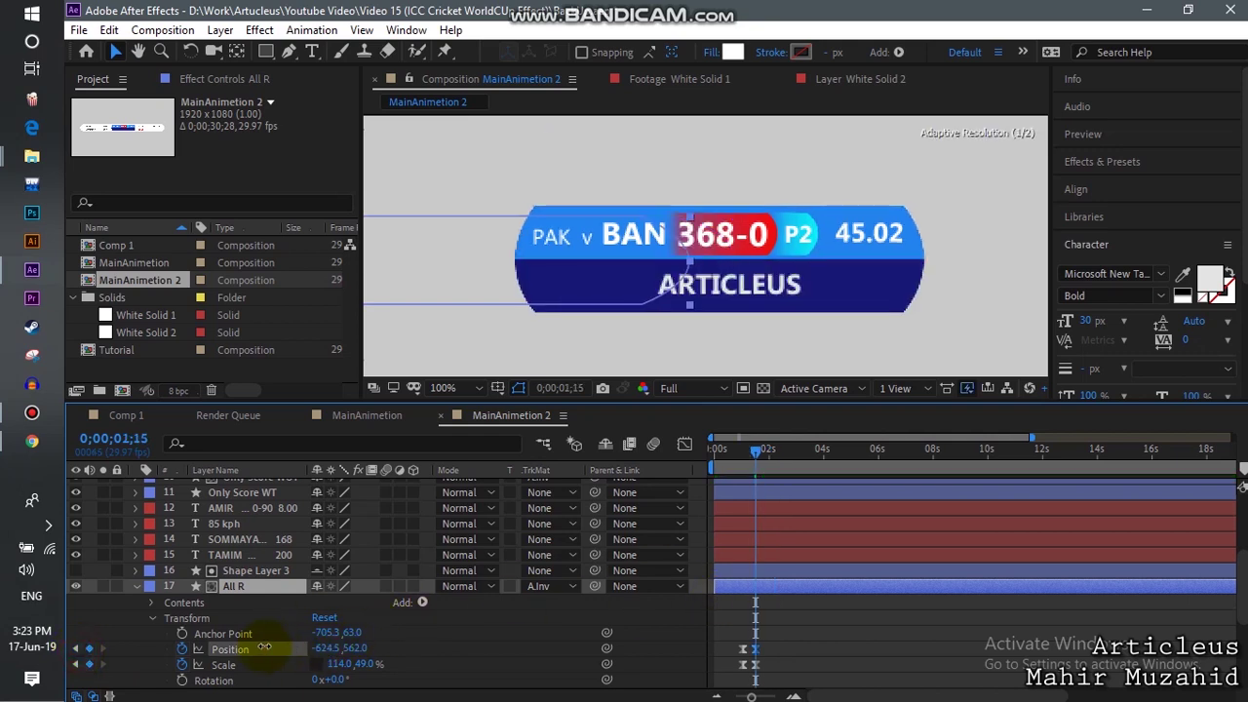
{"action": "left_click_drag", "start_coordinate": [304, 647], "coordinate": [255, 650]}
{"action": "scroll", "coordinate": [207, 636], "scroll_direction": "down", "scroll_amount": 3}
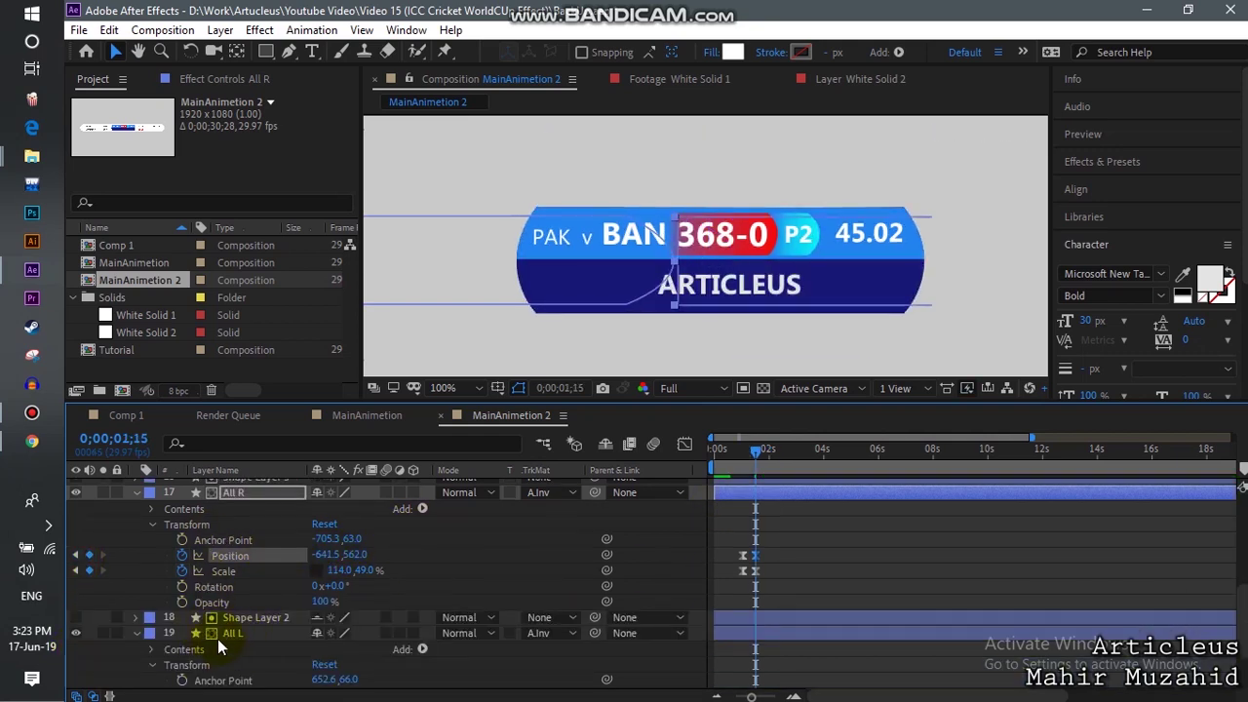
{"action": "scroll", "coordinate": [210, 658], "scroll_direction": "down", "scroll_amount": 3}
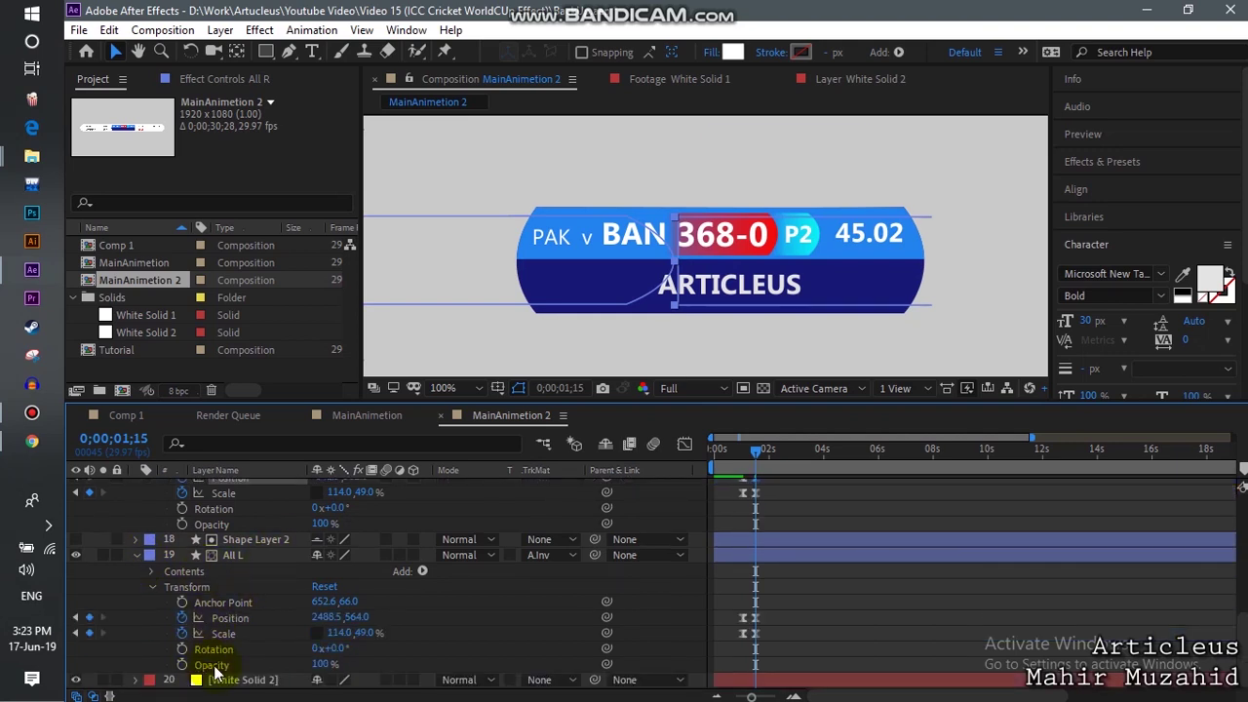
{"action": "left_click_drag", "start_coordinate": [324, 616], "coordinate": [388, 614]}
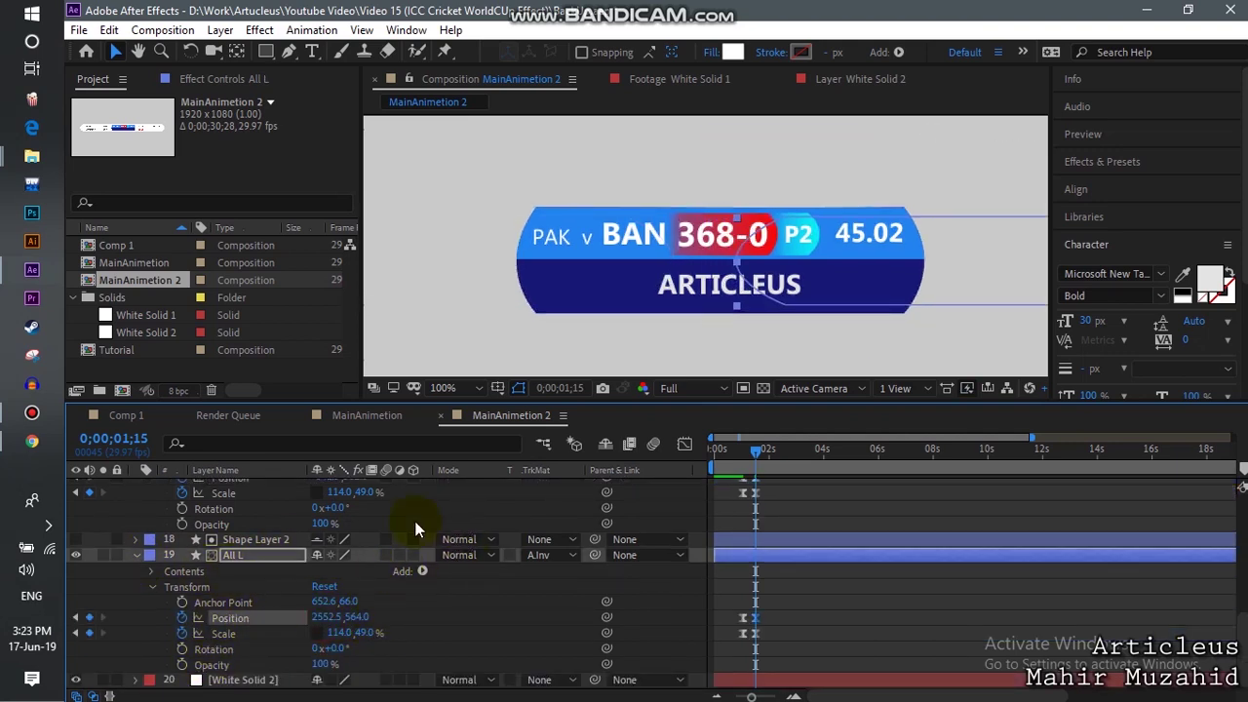
{"action": "left_click", "coordinate": [601, 444]}
{"action": "key", "text": "u"}
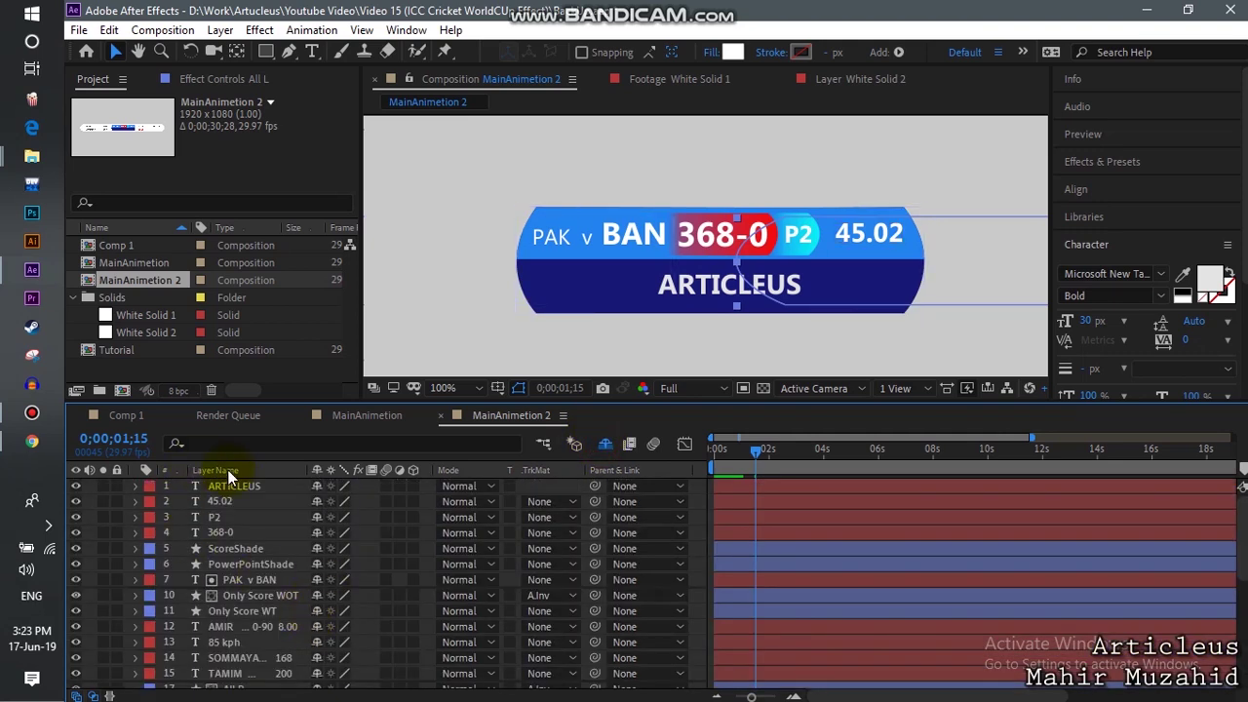
{"action": "left_click", "coordinate": [247, 489]}
{"action": "mouse_move", "coordinate": [758, 450]}
{"action": "left_mouse_down"}
{"action": "mouse_move", "coordinate": [783, 459]}
{"action": "mouse_move", "coordinate": [762, 460]}
{"action": "left_mouse_up"}
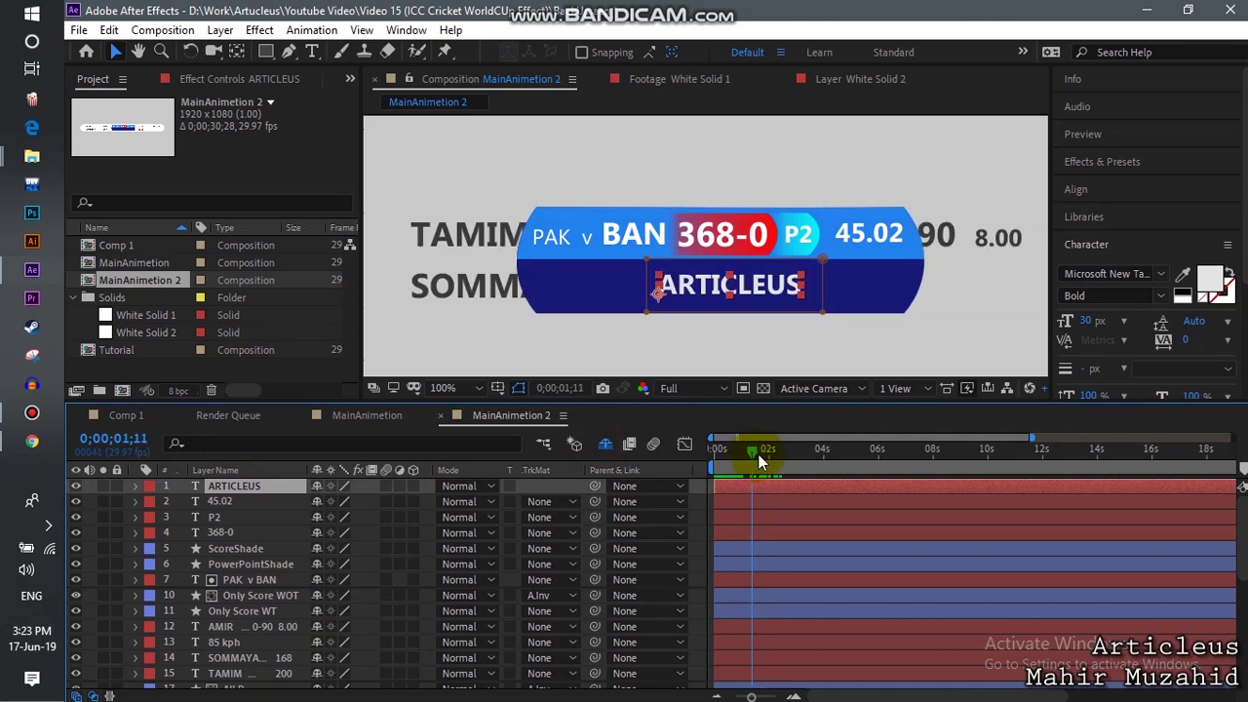
{"action": "left_click", "coordinate": [137, 595]}
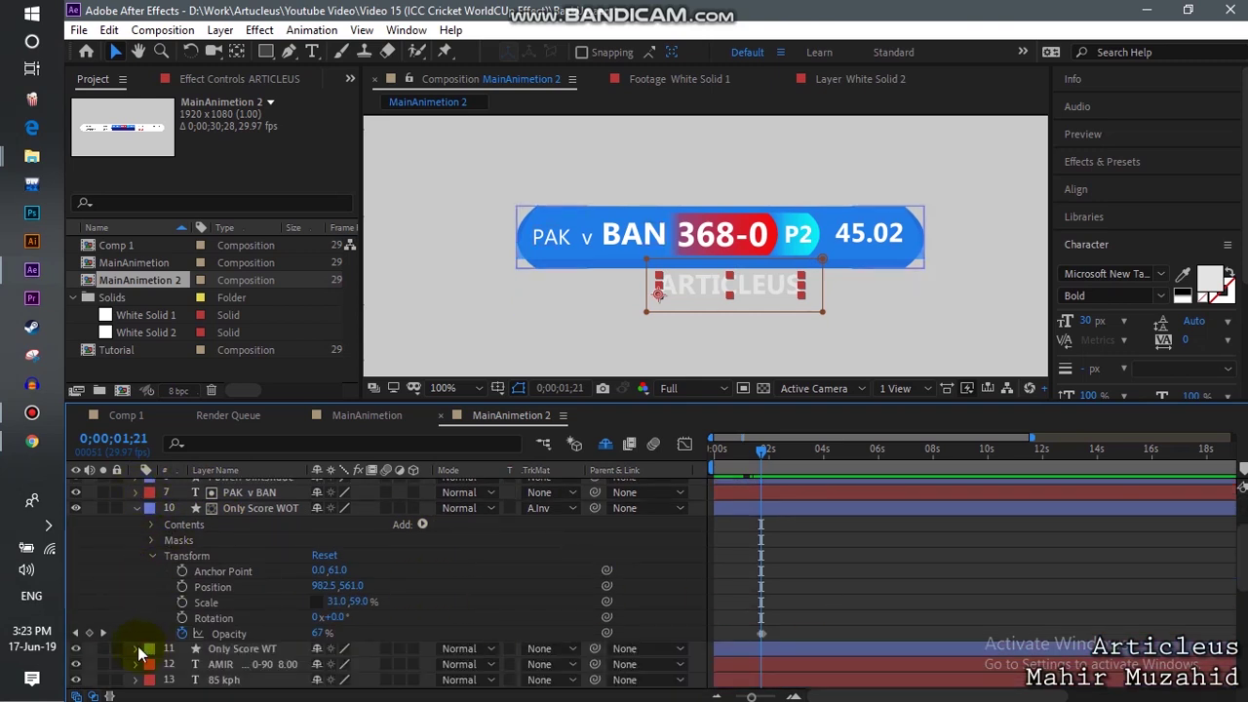
{"action": "left_click", "coordinate": [136, 649]}
{"action": "scroll", "coordinate": [646, 543], "scroll_direction": "down", "scroll_amount": 2}
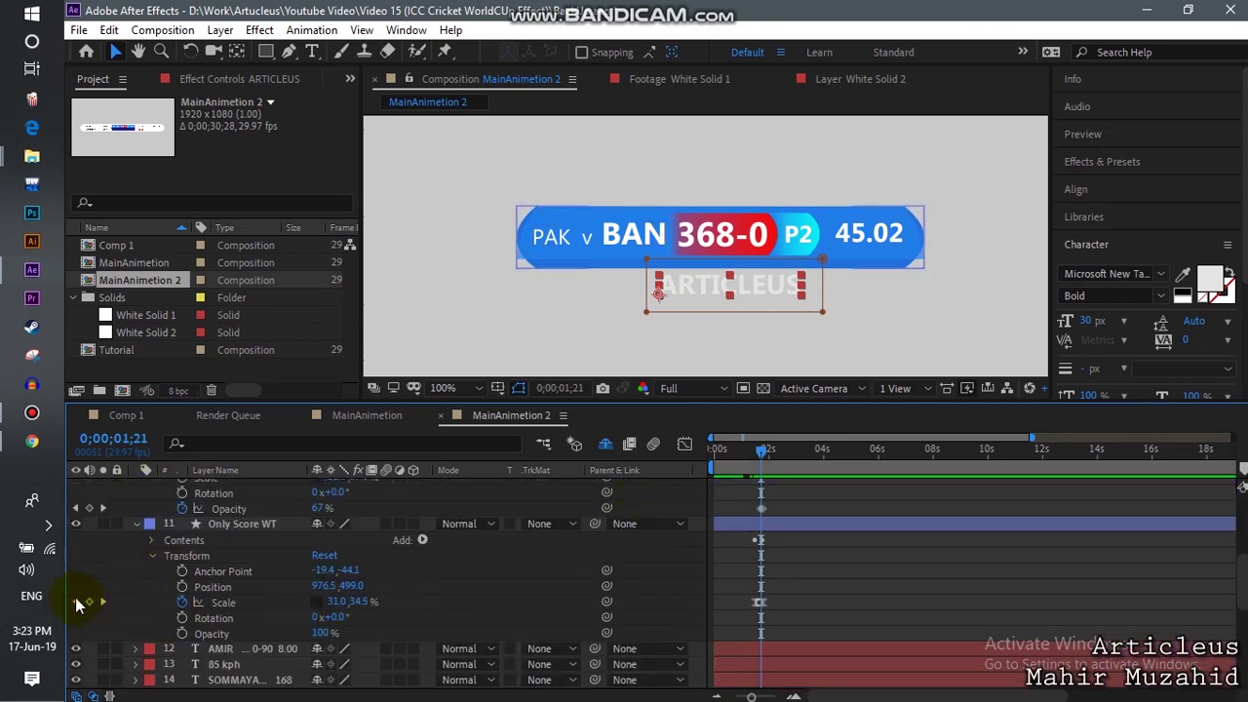
{"action": "left_click", "coordinate": [77, 602]}
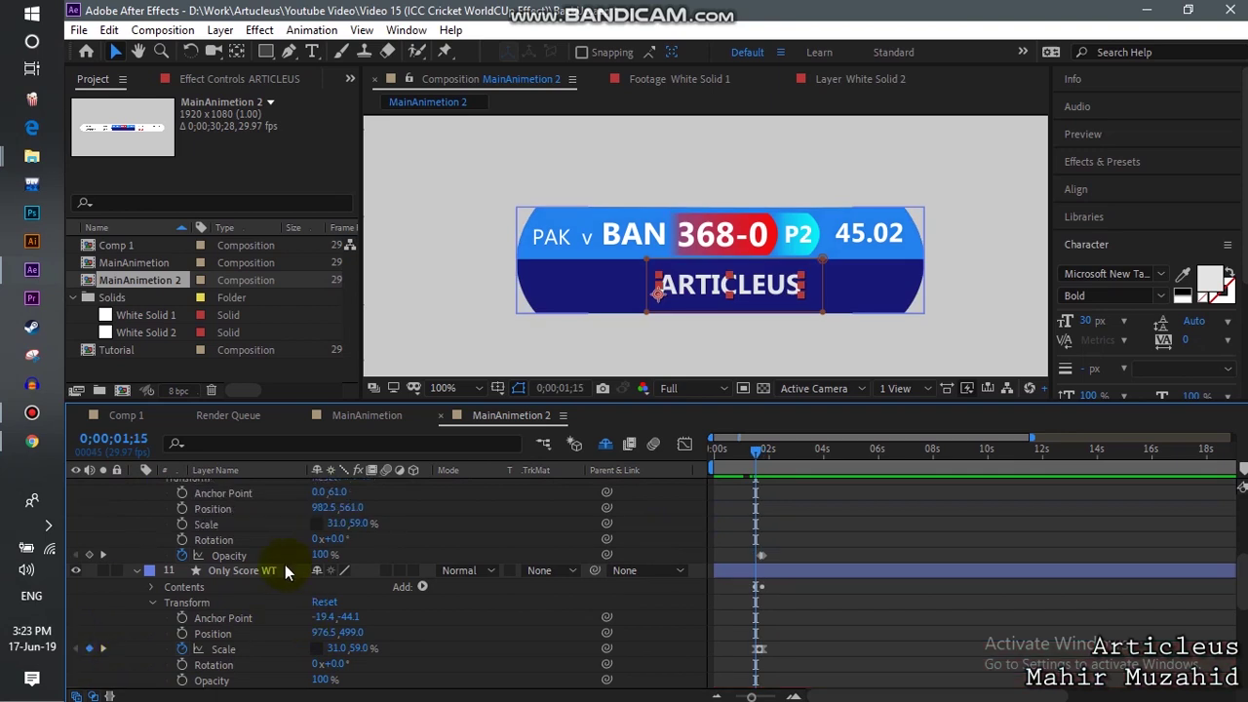
{"action": "scroll", "coordinate": [83, 590], "scroll_direction": "up", "scroll_amount": 5}
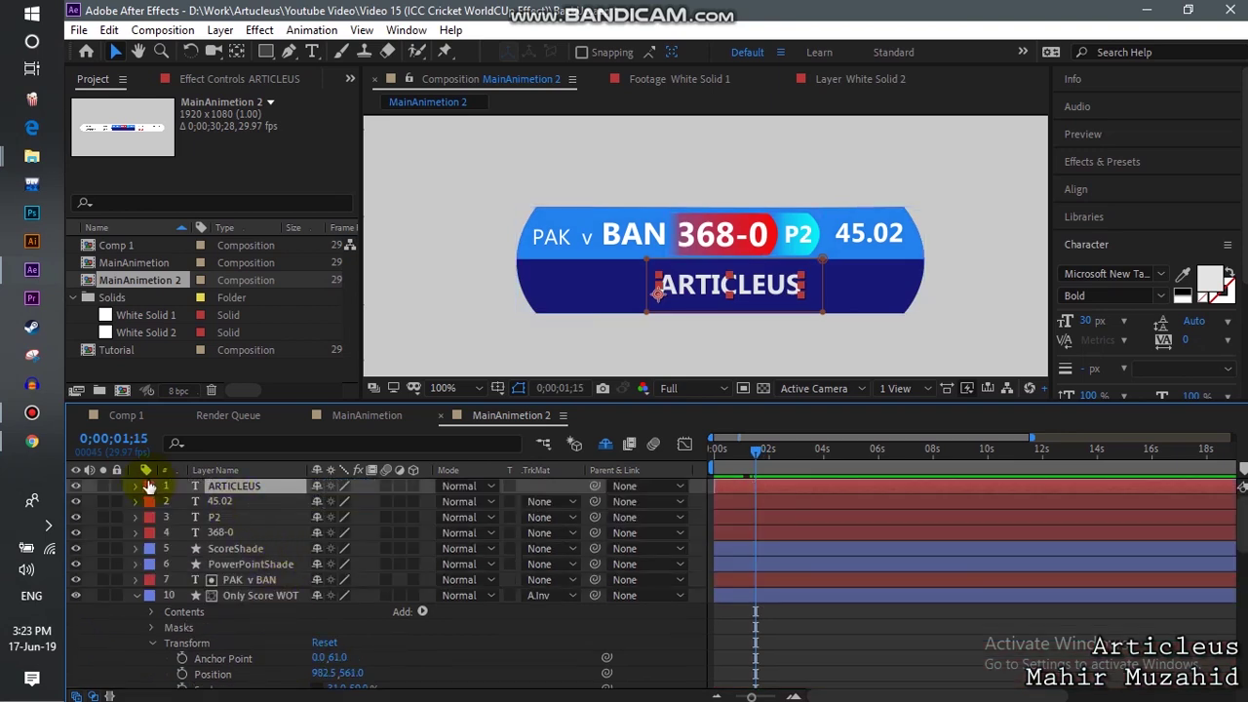
{"action": "left_click", "coordinate": [267, 53]}
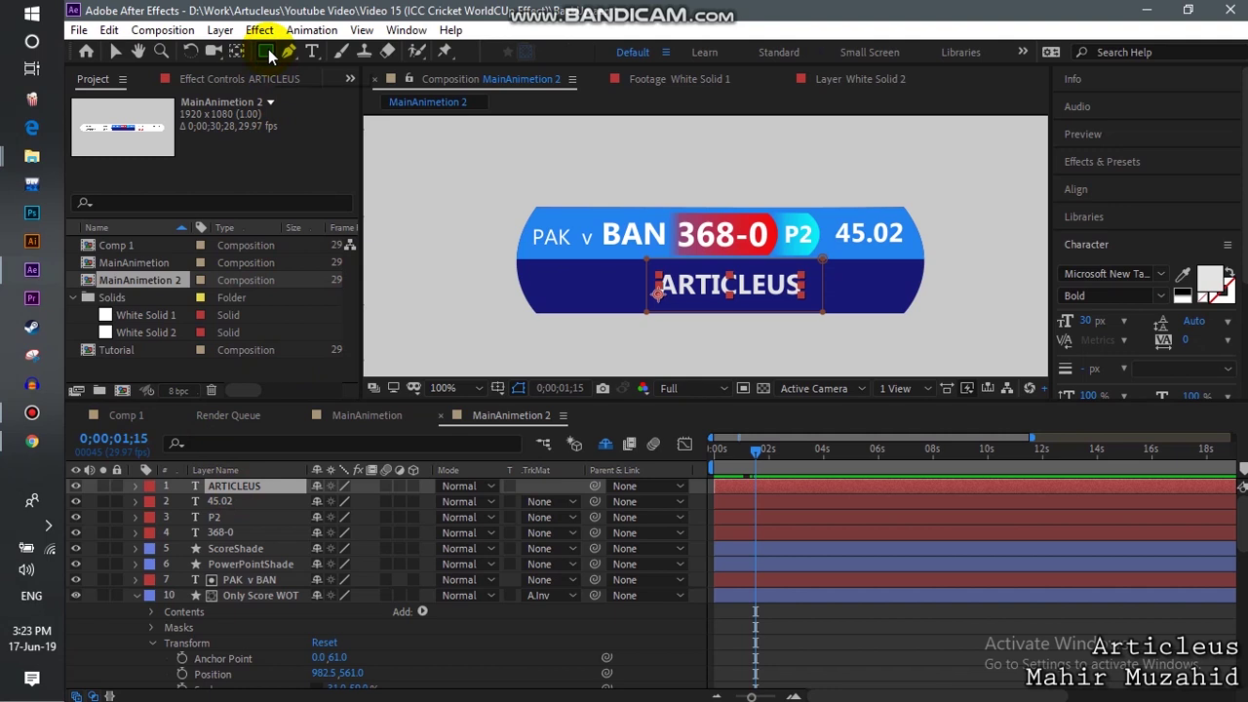
Draw a rectangular mask over the ARTICLEUS text and delete the accidental second mask
{"action": "left_click", "coordinate": [534, 261]}
{"action": "left_click_drag", "start_coordinate": [533, 261], "coordinate": [617, 255]}
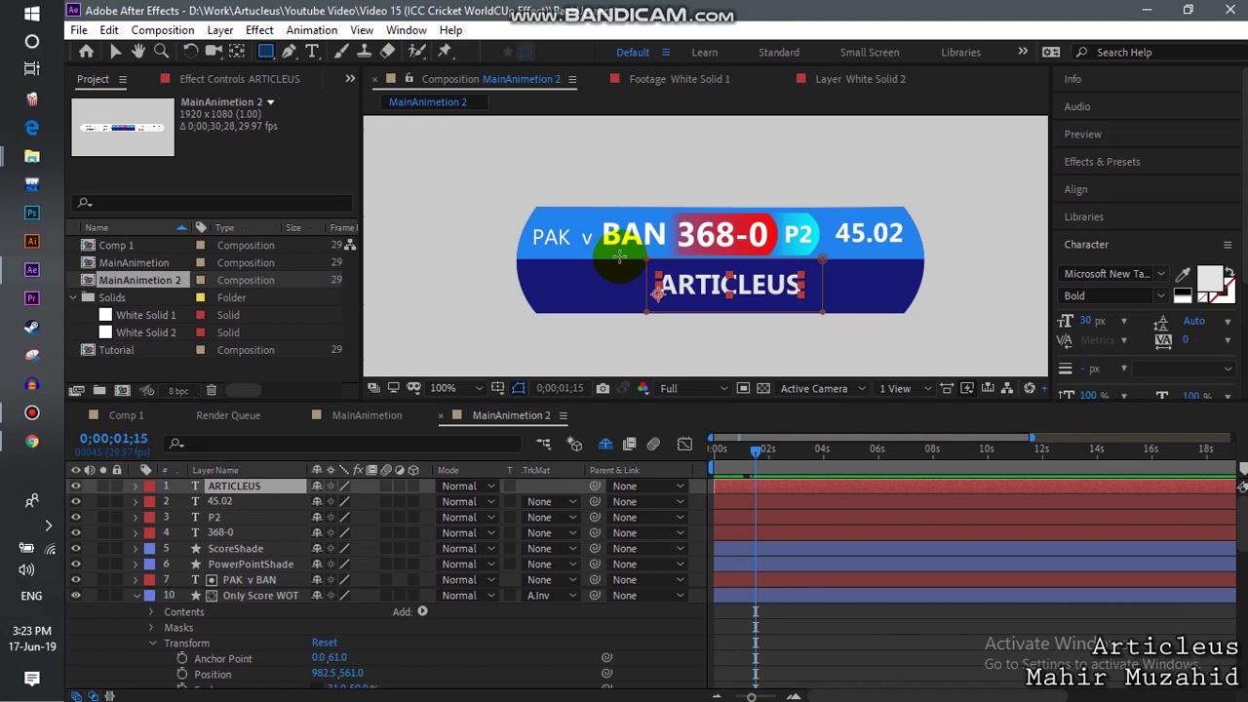
{"action": "left_click_drag", "start_coordinate": [617, 257], "coordinate": [824, 308]}
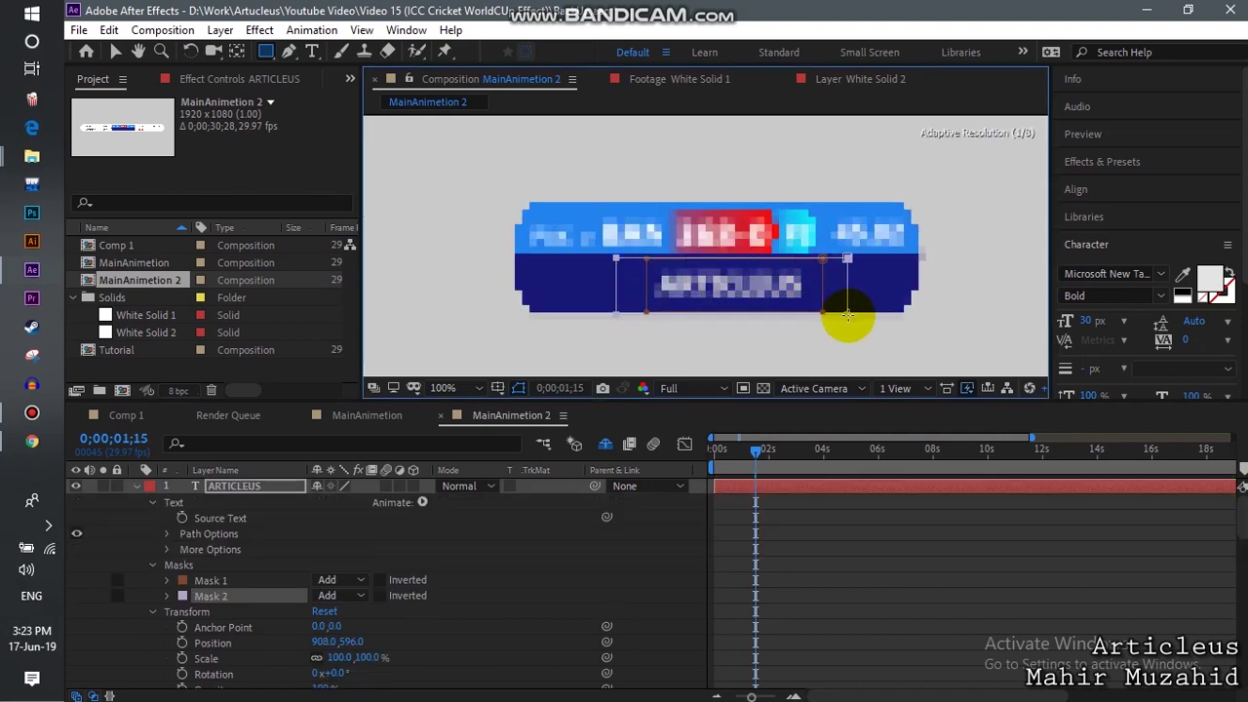
{"action": "left_click_drag", "start_coordinate": [824, 308], "coordinate": [850, 313]}
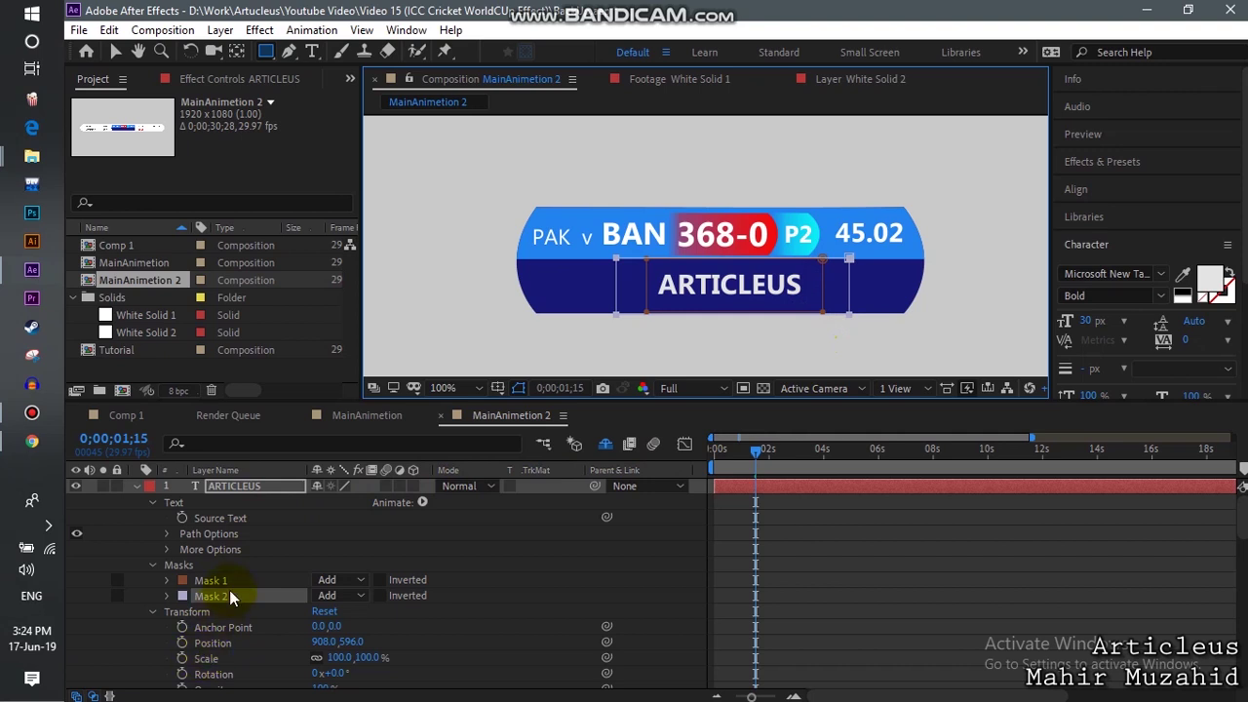
{"action": "key", "text": "Delete"}
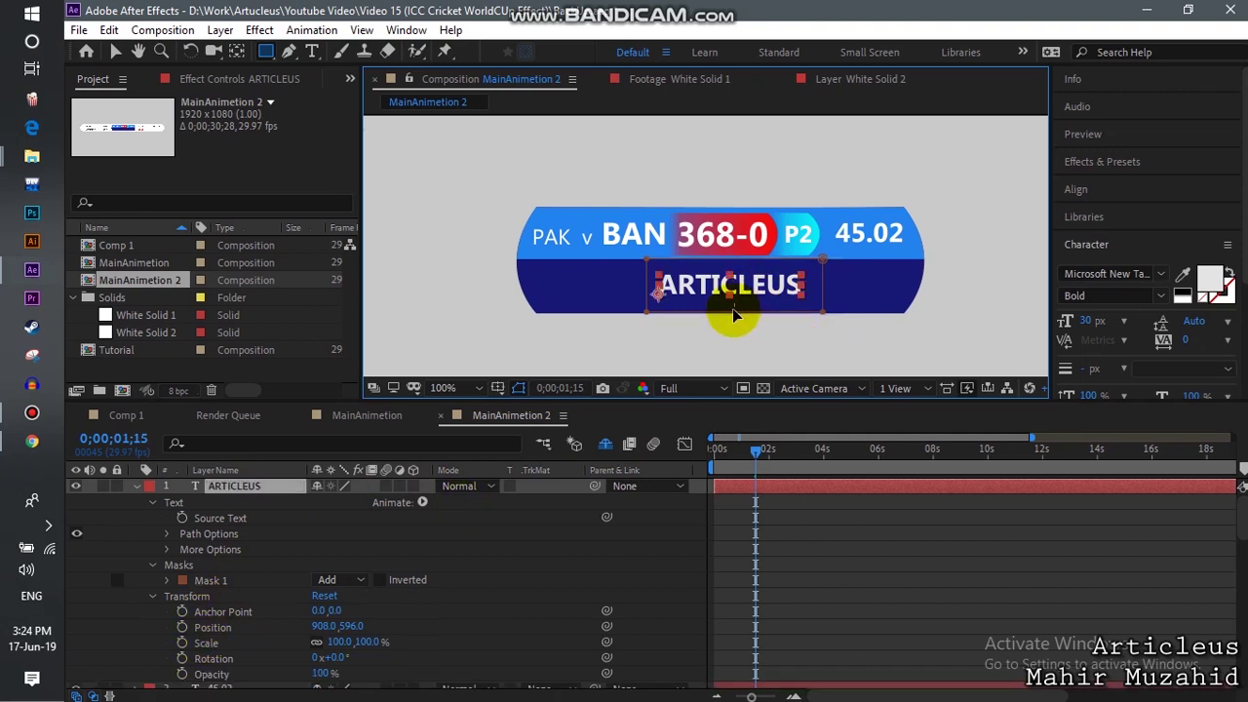
{"action": "left_click", "coordinate": [216, 581]}
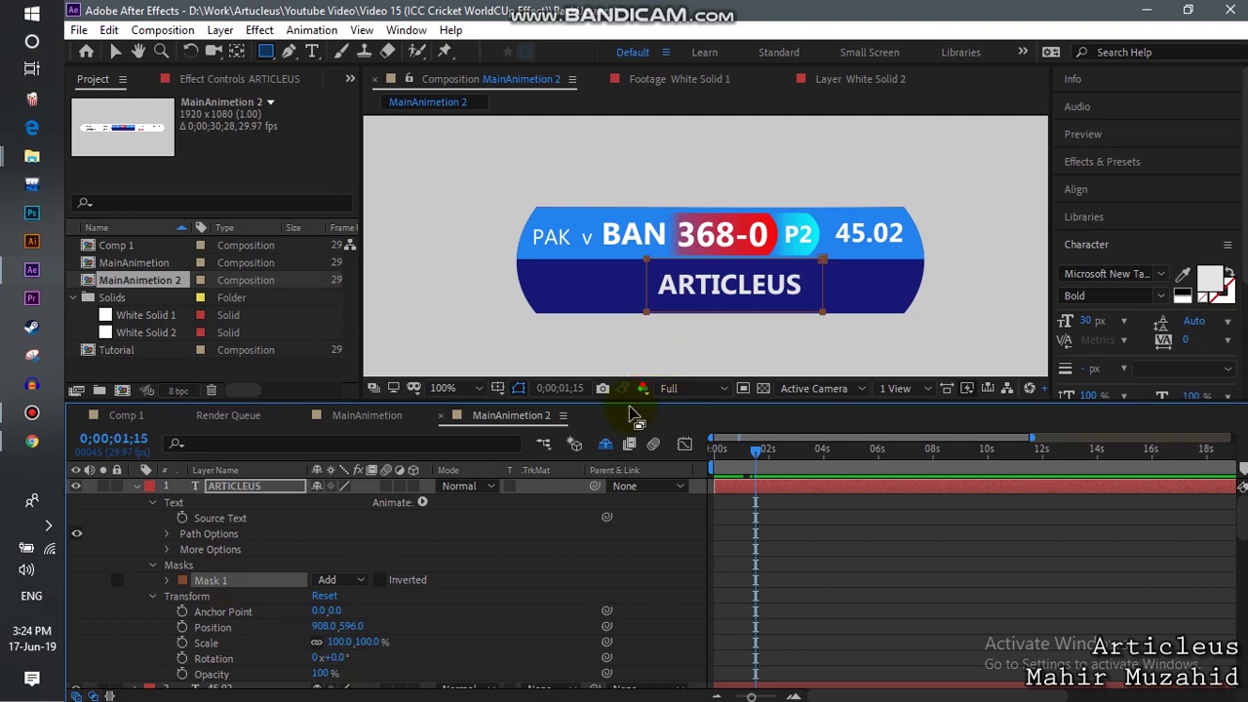
Check the mask edges up close and test the clipping by moving the text, then undo
{"action": "key", "text": "period"}
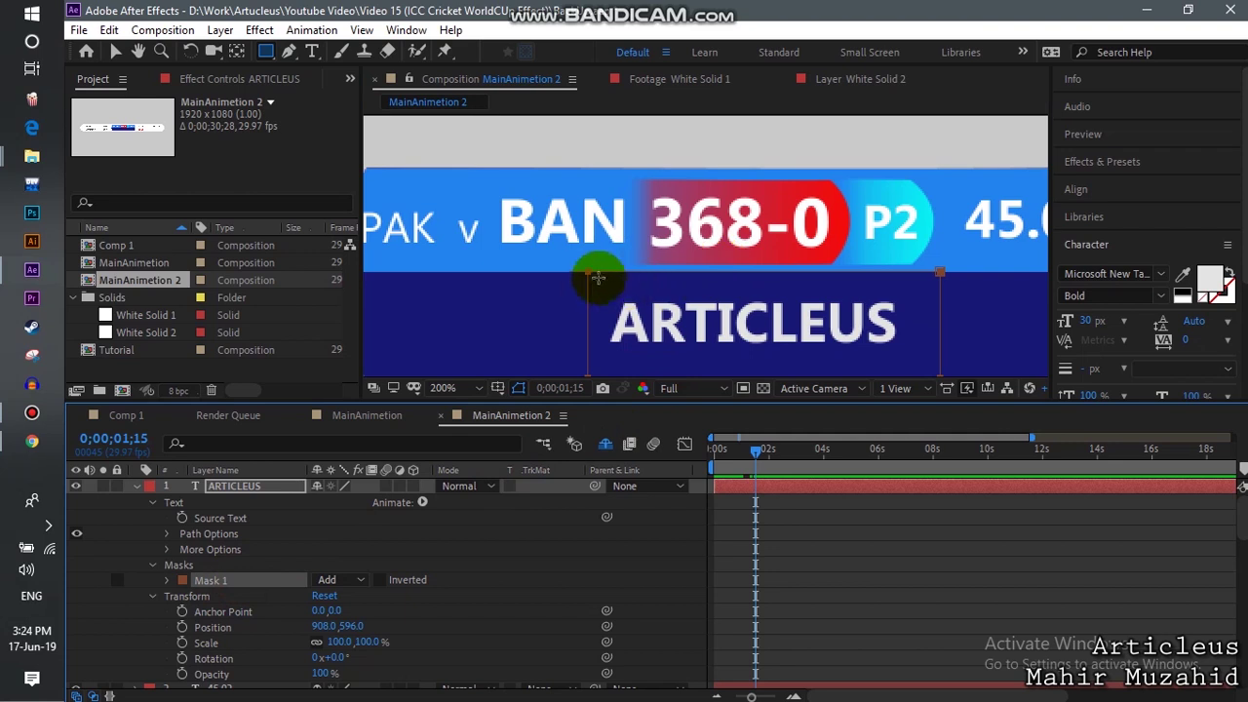
{"action": "key", "text": "shift+slash"}
{"action": "key", "text": "slash"}
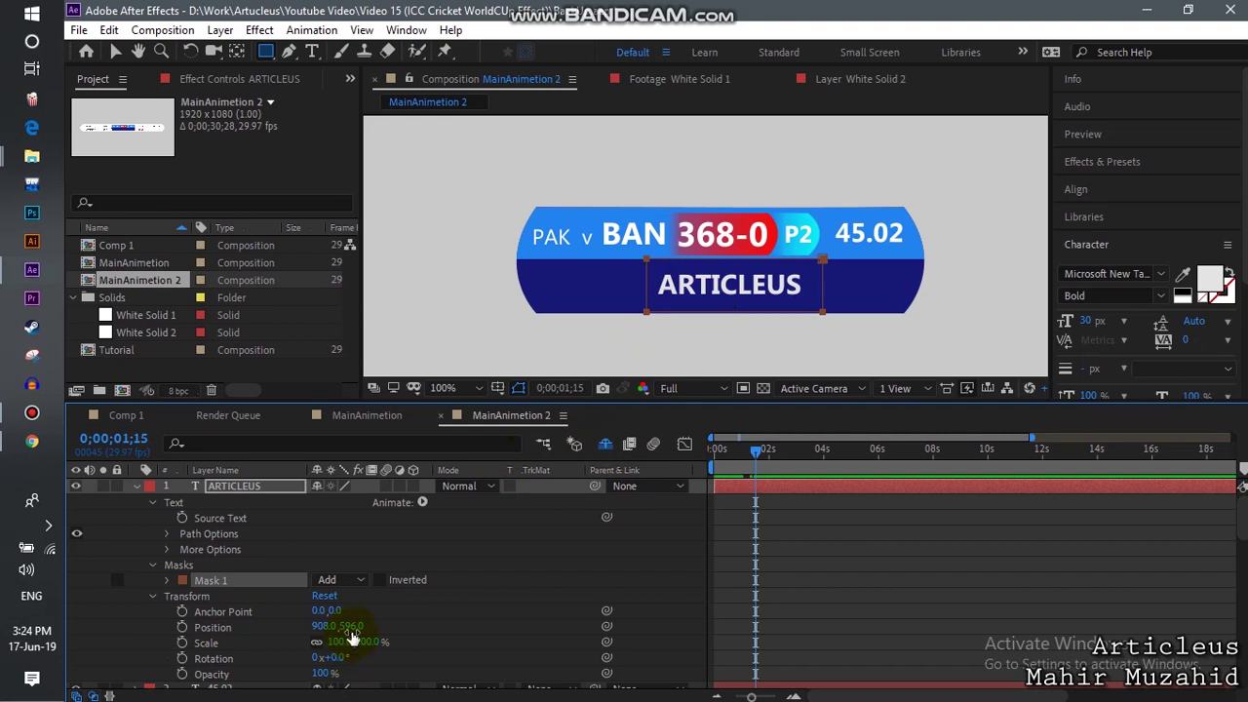
{"action": "left_click_drag", "start_coordinate": [351, 626], "coordinate": [404, 627]}
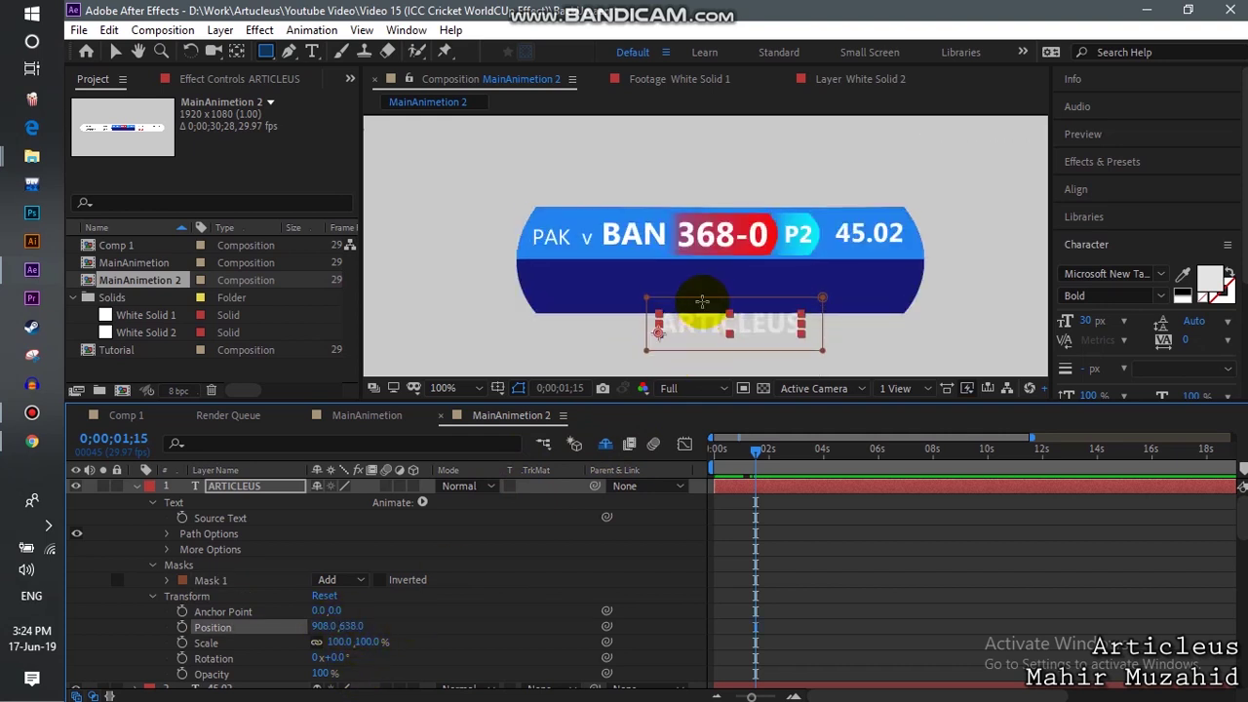
{"action": "key", "text": "ctrl+z"}
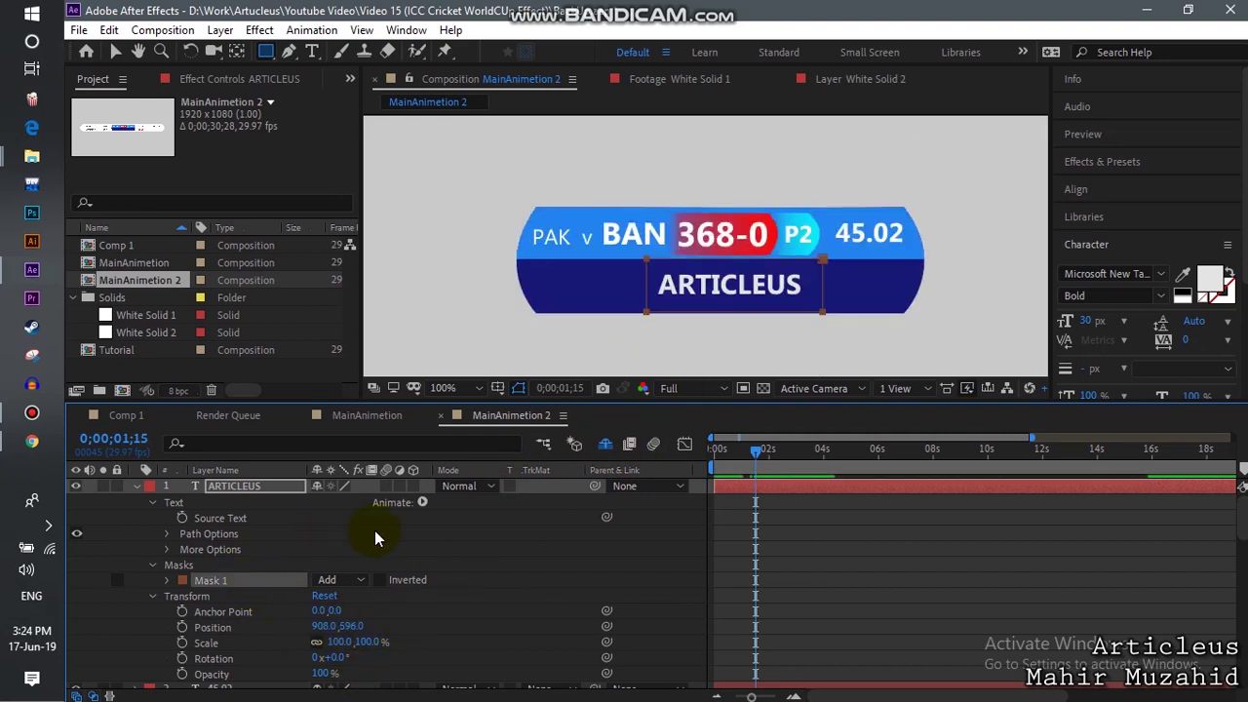
{"action": "left_click", "coordinate": [422, 502]}
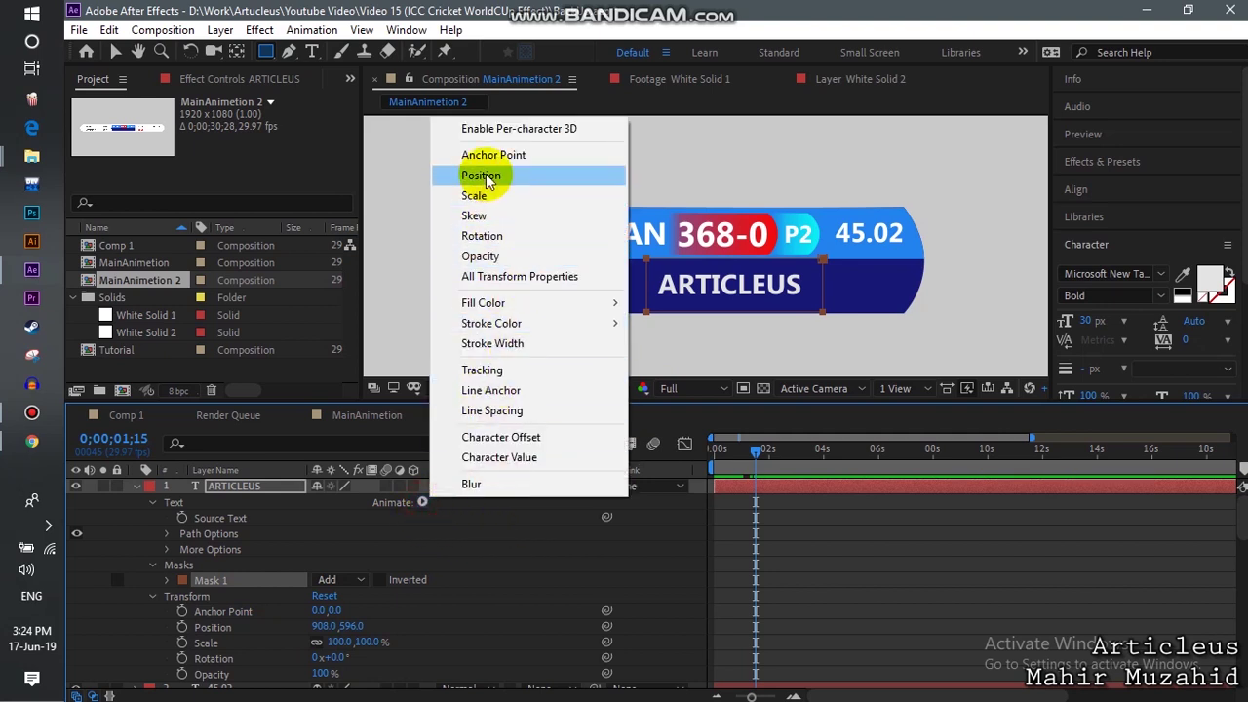
Add a Position animator to ARTICLEUS and keyframe it at its resting place
{"action": "left_click", "coordinate": [486, 173]}
{"action": "left_click_drag", "start_coordinate": [338, 590], "coordinate": [309, 579]}
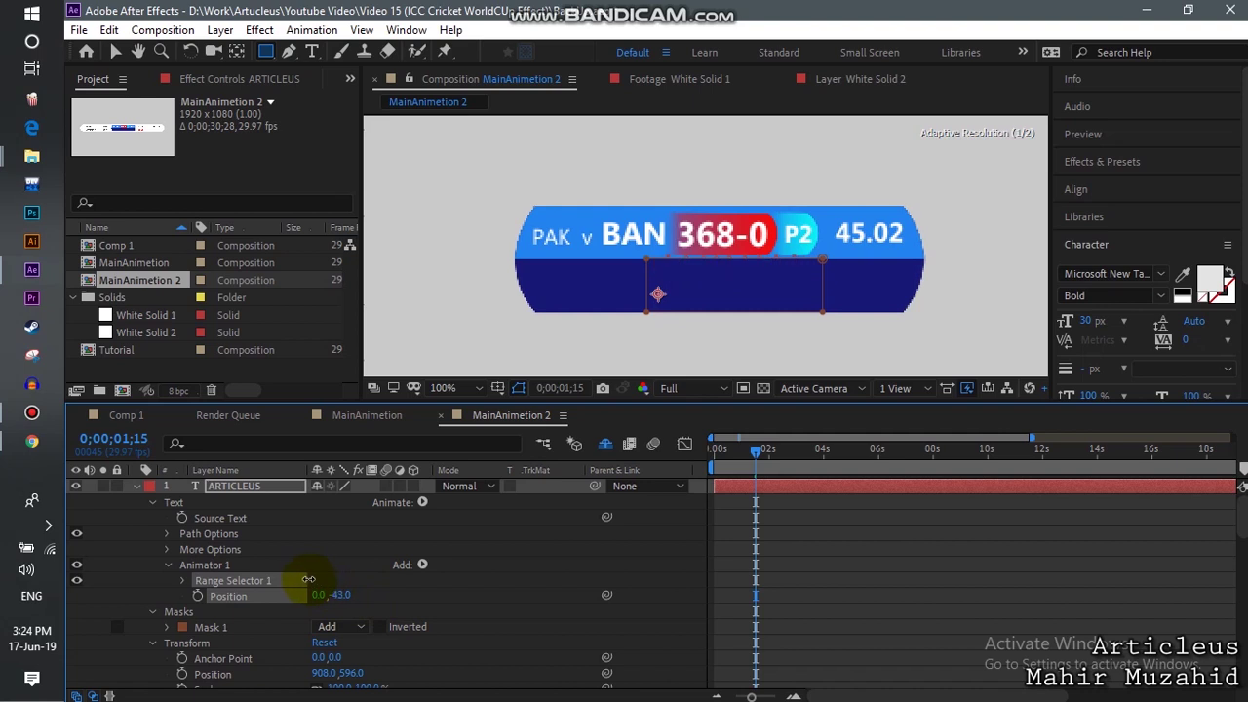
{"action": "mouse_move", "coordinate": [317, 582]}
{"action": "left_mouse_down"}
{"action": "mouse_move", "coordinate": [359, 585]}
{"action": "mouse_move", "coordinate": [306, 591]}
{"action": "left_mouse_up"}
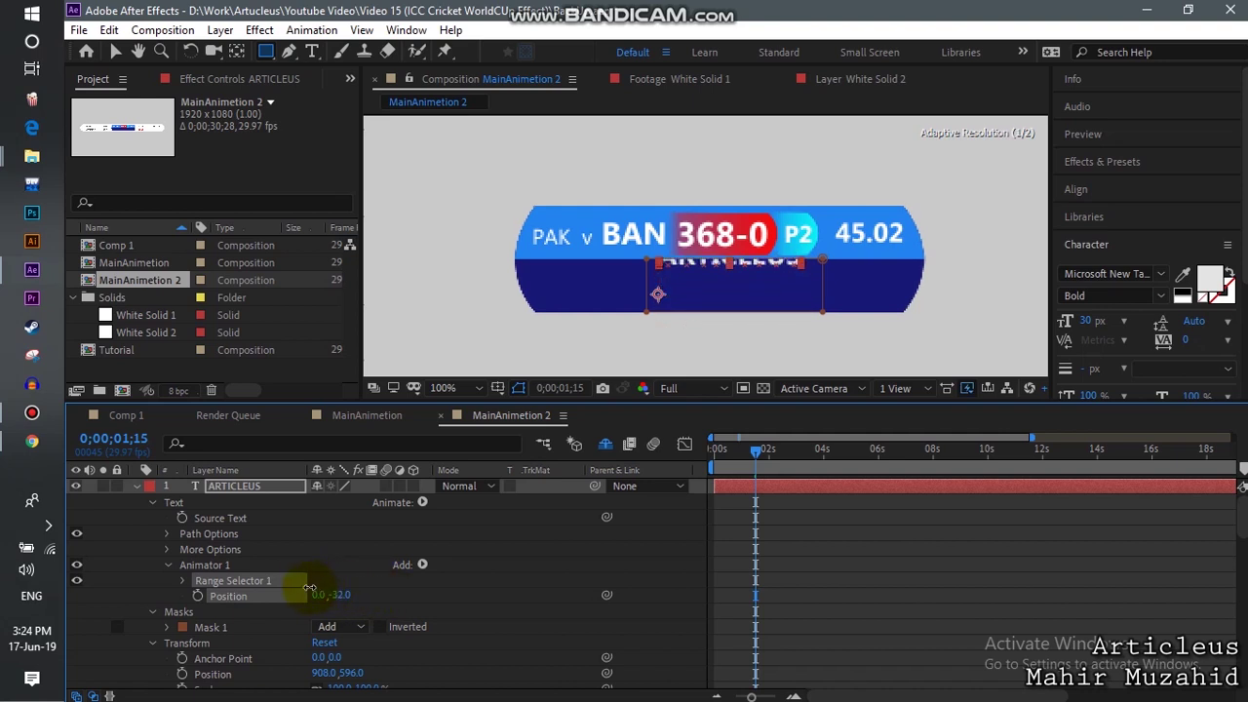
{"action": "left_click_drag", "start_coordinate": [306, 591], "coordinate": [299, 625]}
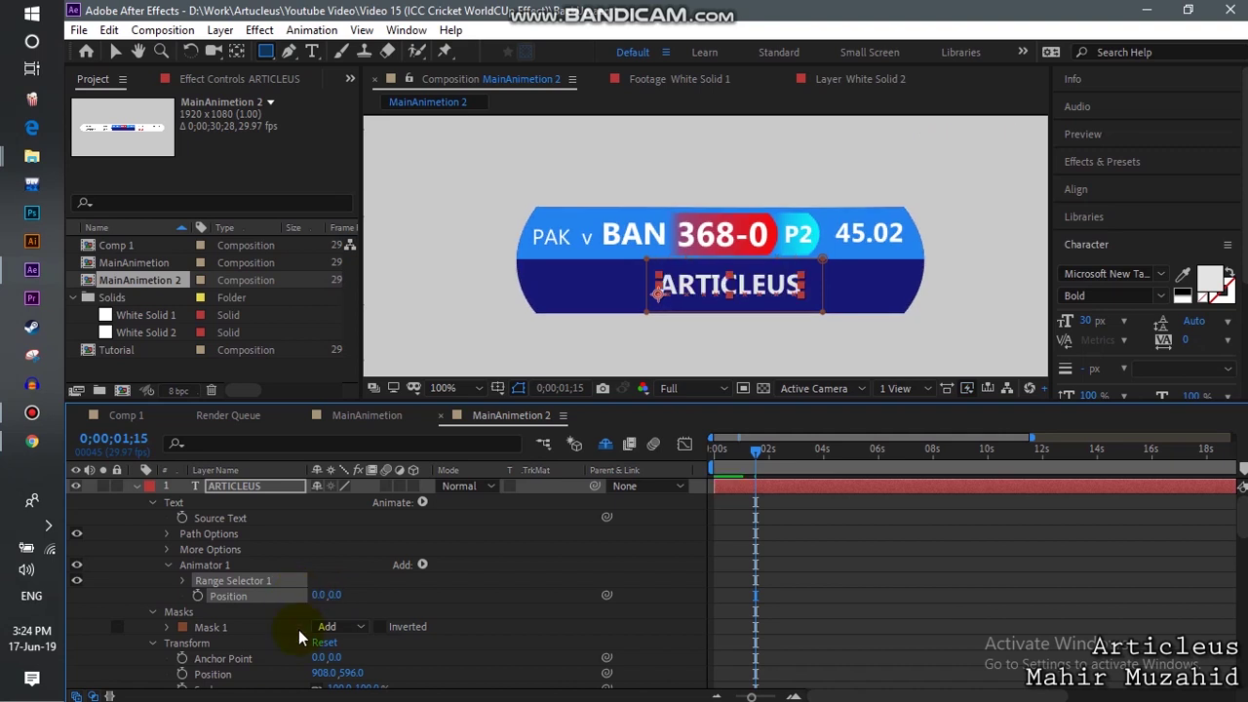
{"action": "left_click", "coordinate": [194, 597]}
At 1;23, set the animator Position to 0,-41 and apply Easy Ease Out to that keyframe
{"action": "scroll", "coordinate": [759, 538], "scroll_direction": "down", "scroll_amount": 5}
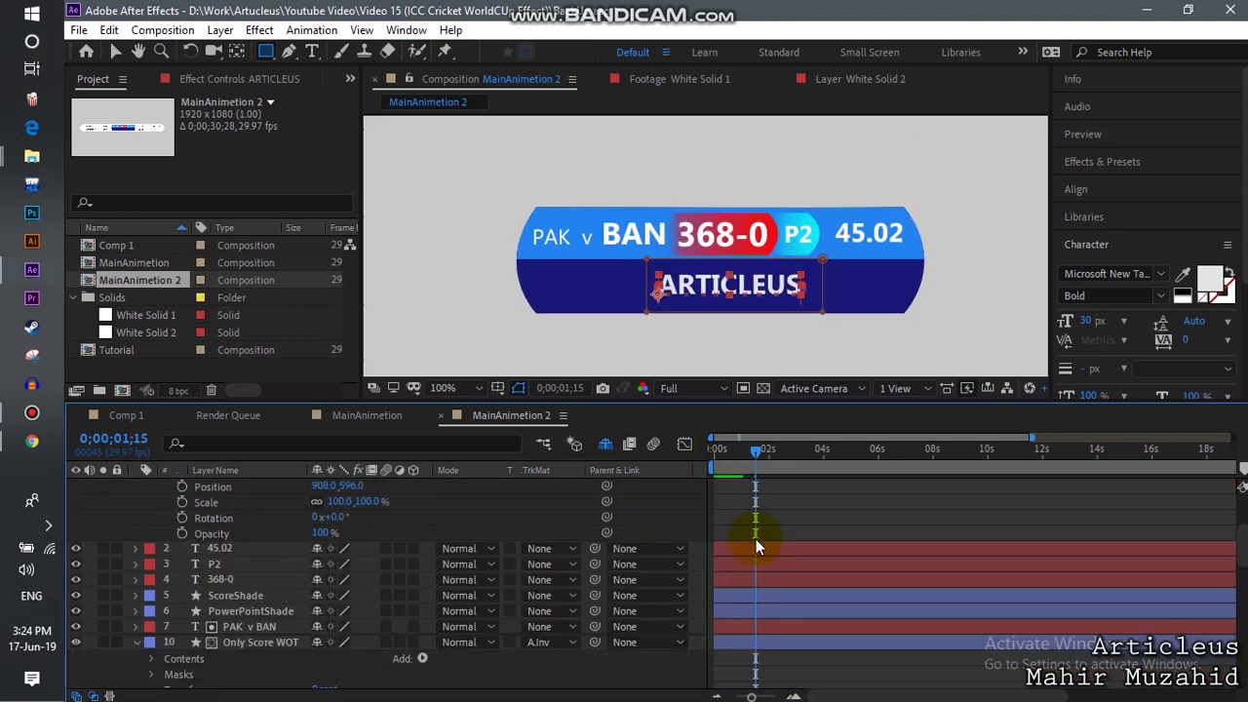
{"action": "scroll", "coordinate": [752, 556], "scroll_direction": "up", "scroll_amount": 3}
{"action": "scroll", "coordinate": [752, 571], "scroll_direction": "down", "scroll_amount": 3}
{"action": "scroll", "coordinate": [407, 633], "scroll_direction": "down", "scroll_amount": 3}
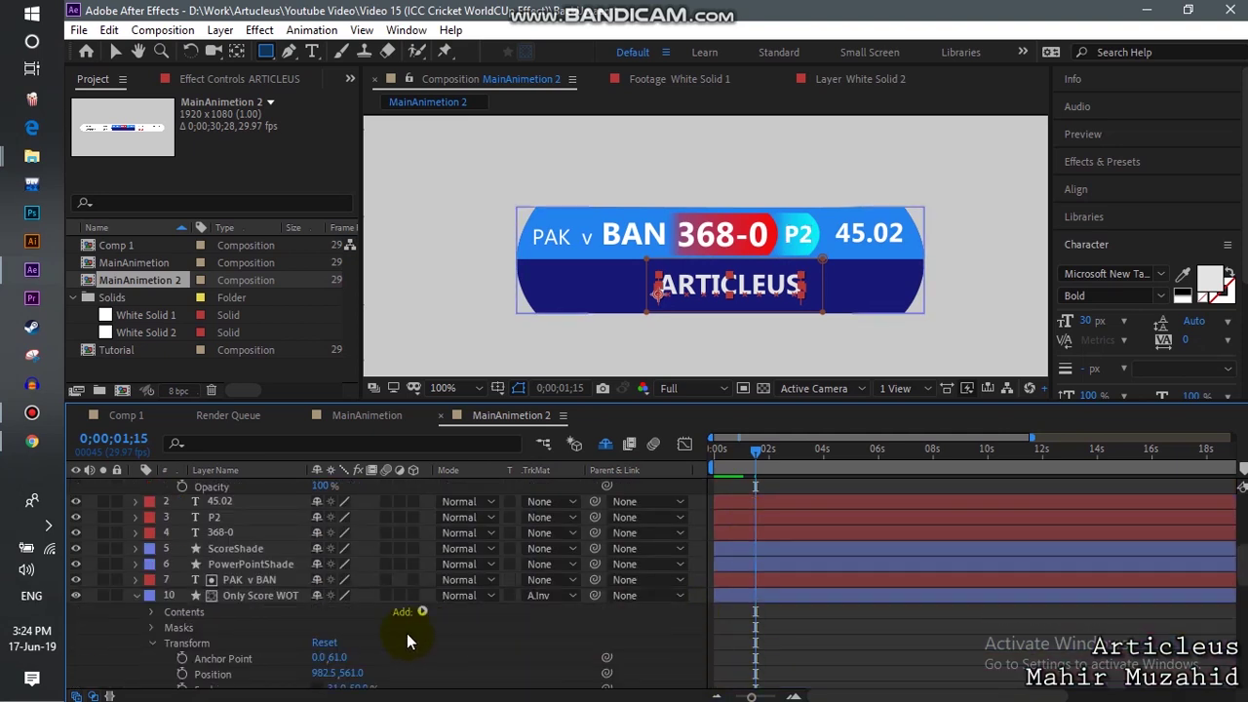
{"action": "scroll", "coordinate": [294, 642], "scroll_direction": "down", "scroll_amount": 3}
{"action": "scroll", "coordinate": [539, 617], "scroll_direction": "down", "scroll_amount": 1}
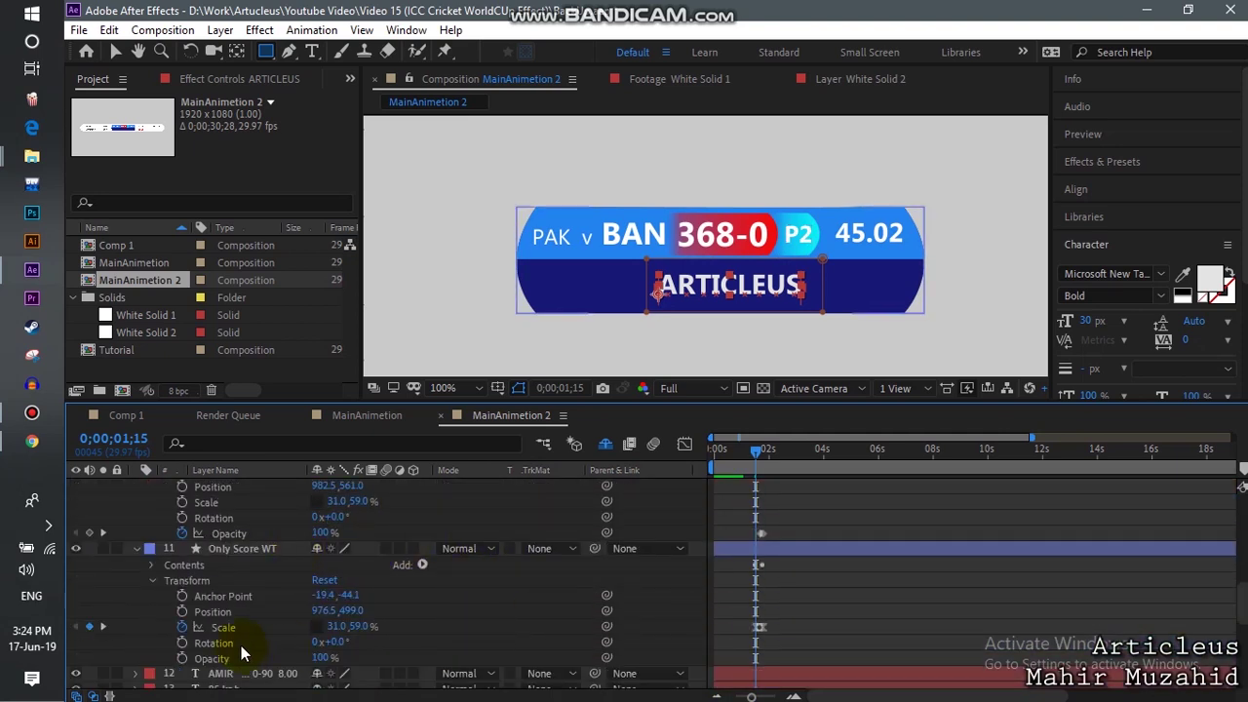
{"action": "left_click", "coordinate": [106, 627]}
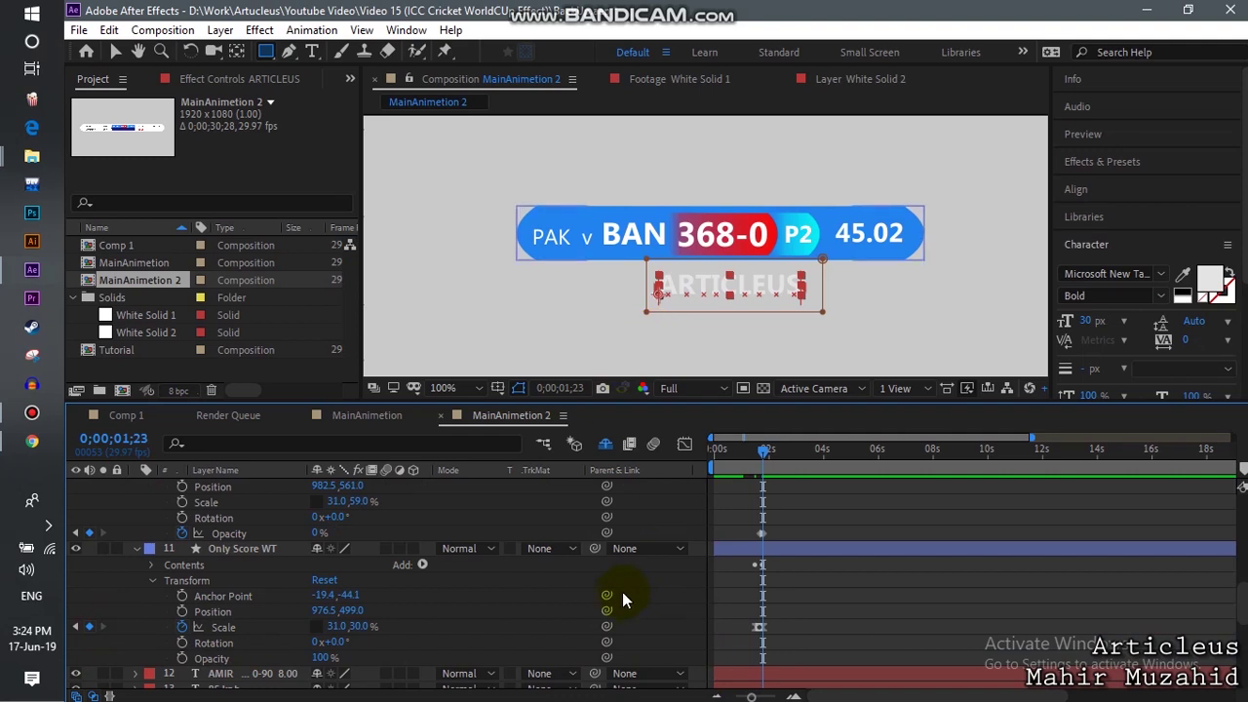
{"action": "scroll", "coordinate": [625, 599], "scroll_direction": "up", "scroll_amount": 10}
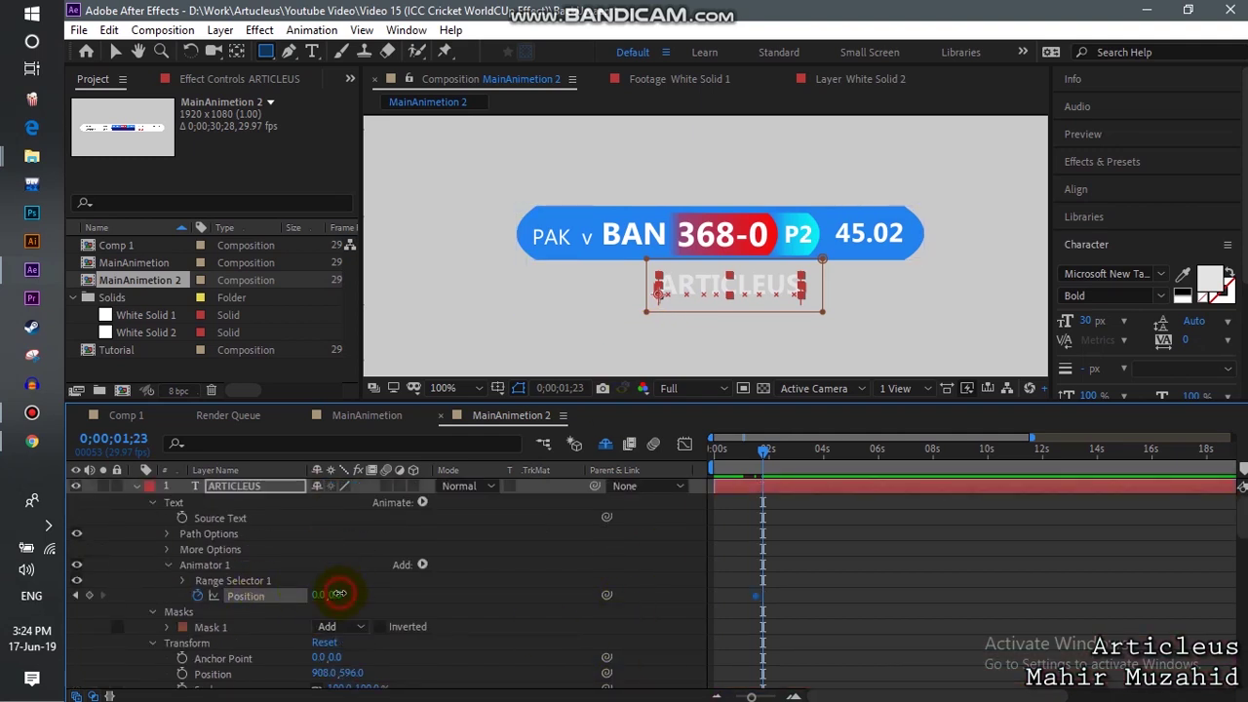
{"action": "left_click_drag", "start_coordinate": [318, 593], "coordinate": [298, 595]}
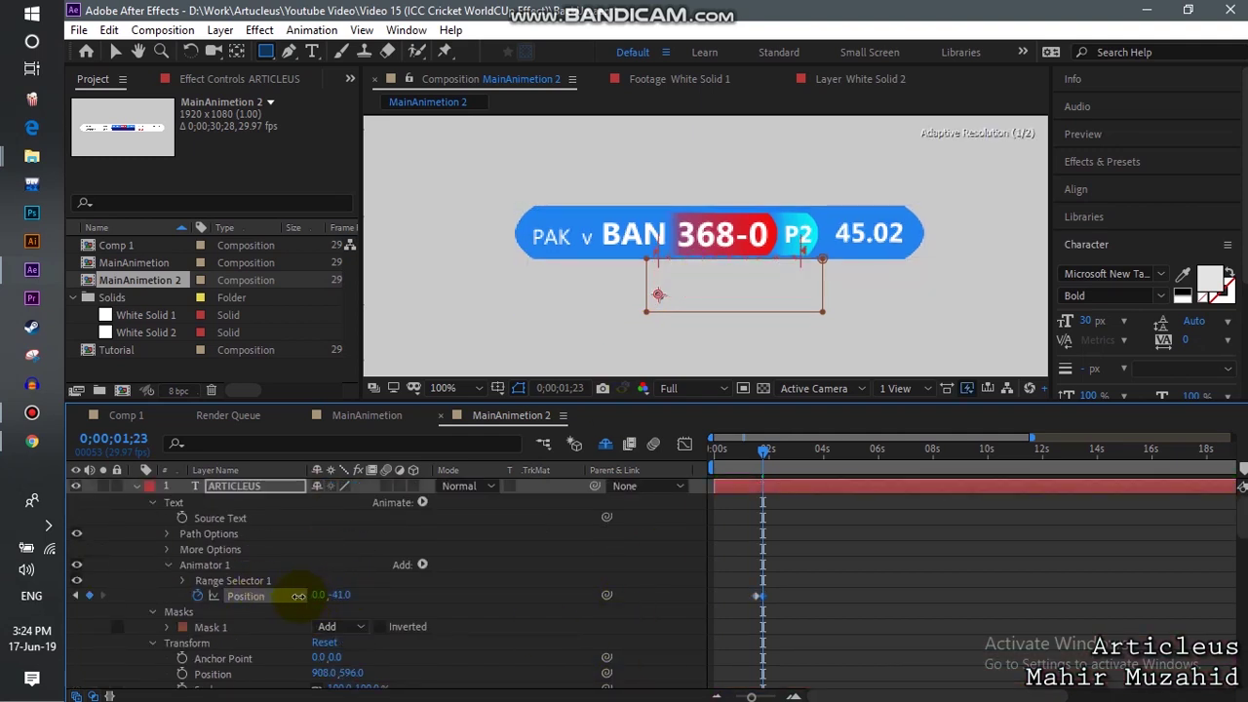
{"action": "right_click", "coordinate": [760, 595]}
{"action": "mouse_move", "coordinate": [838, 582]}
{"action": "left_click", "coordinate": [605, 501]}
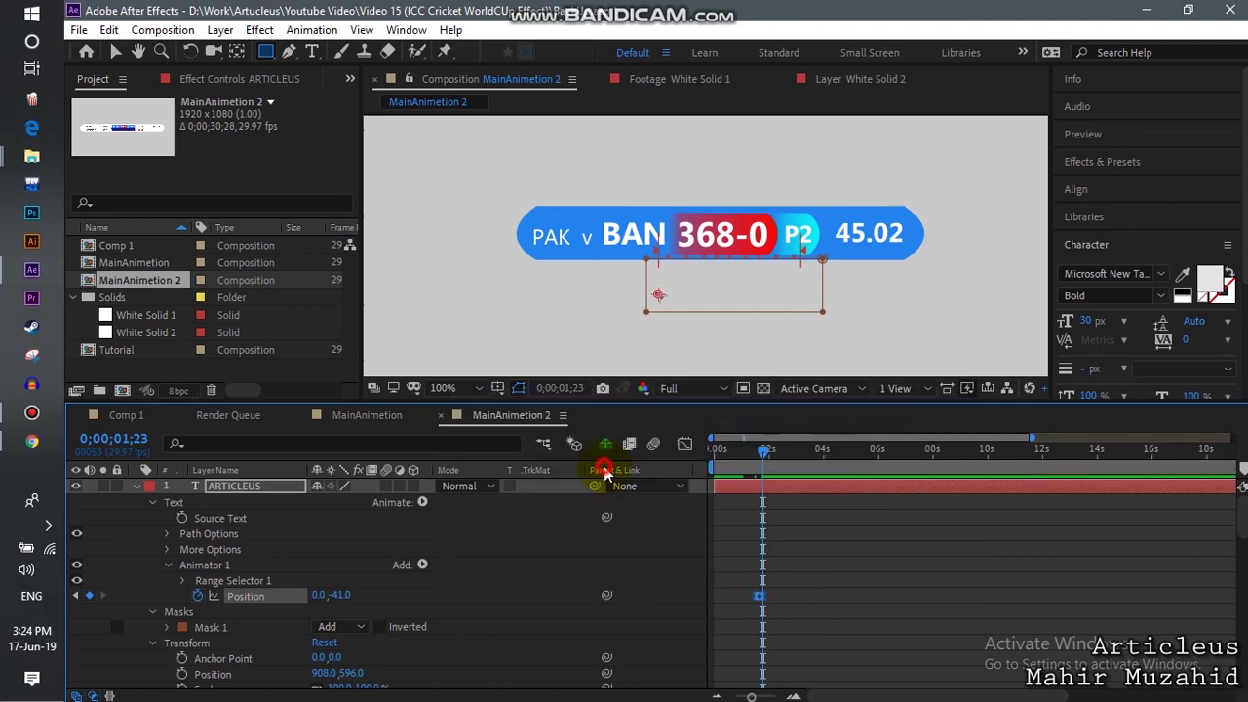
Preview the slide-out from 1;07, fit the comp in the viewer and return to the start
{"action": "left_click", "coordinate": [748, 450]}
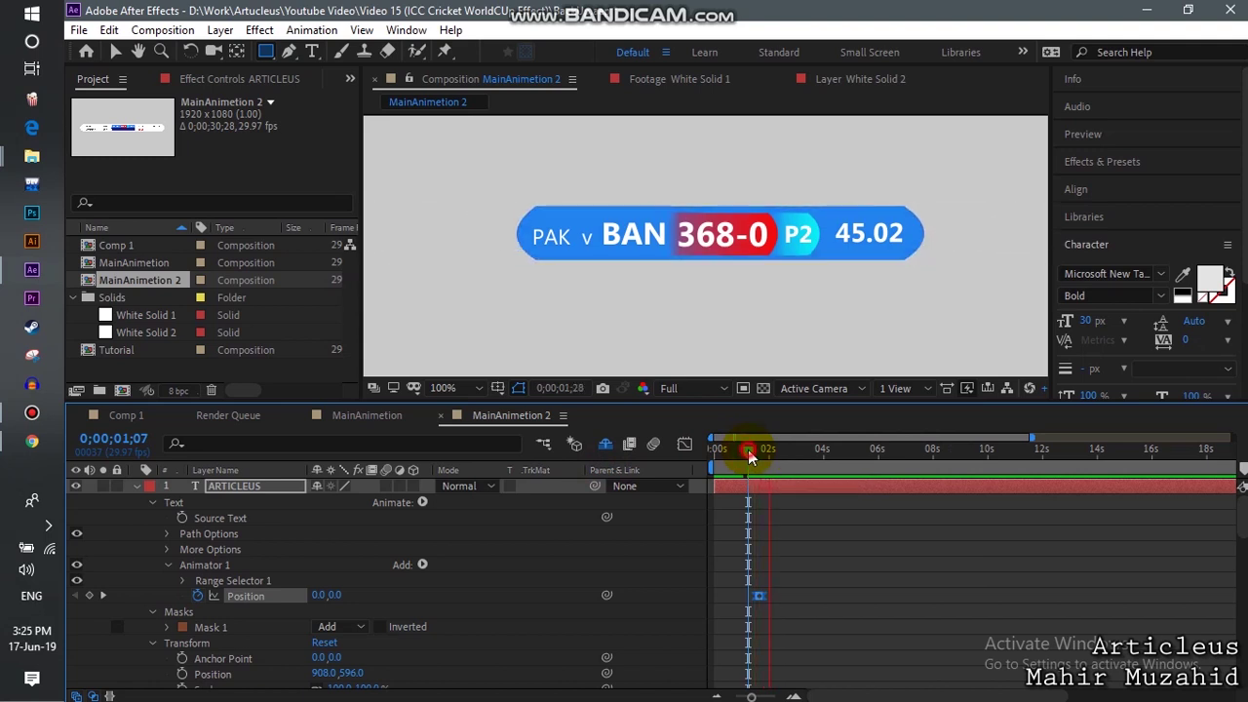
{"action": "key", "text": "space"}
{"action": "key", "text": "comma"}
{"action": "key", "text": "comma"}
{"action": "key", "text": "comma"}
{"action": "key", "text": "comma"}
{"action": "key", "text": "Home"}
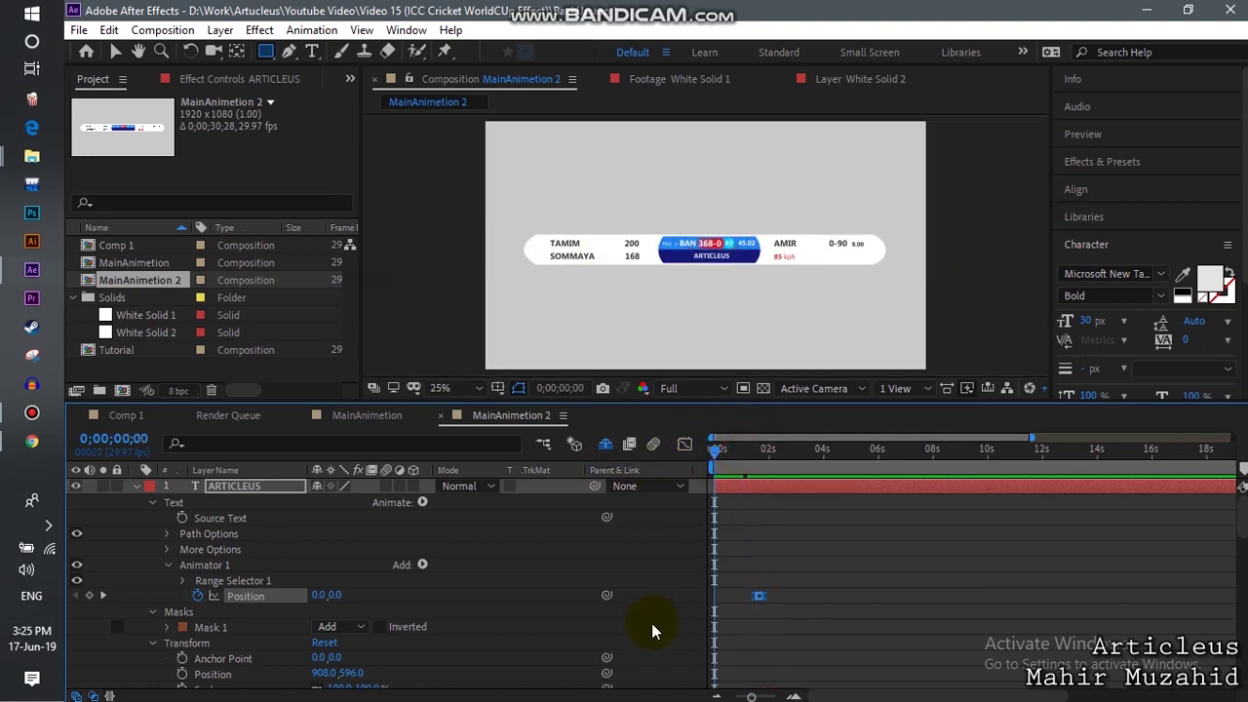
Preview the banner, then collapse the ARTICLEUS, Only Score WOT, All R and All L properties
{"action": "key", "text": "space"}
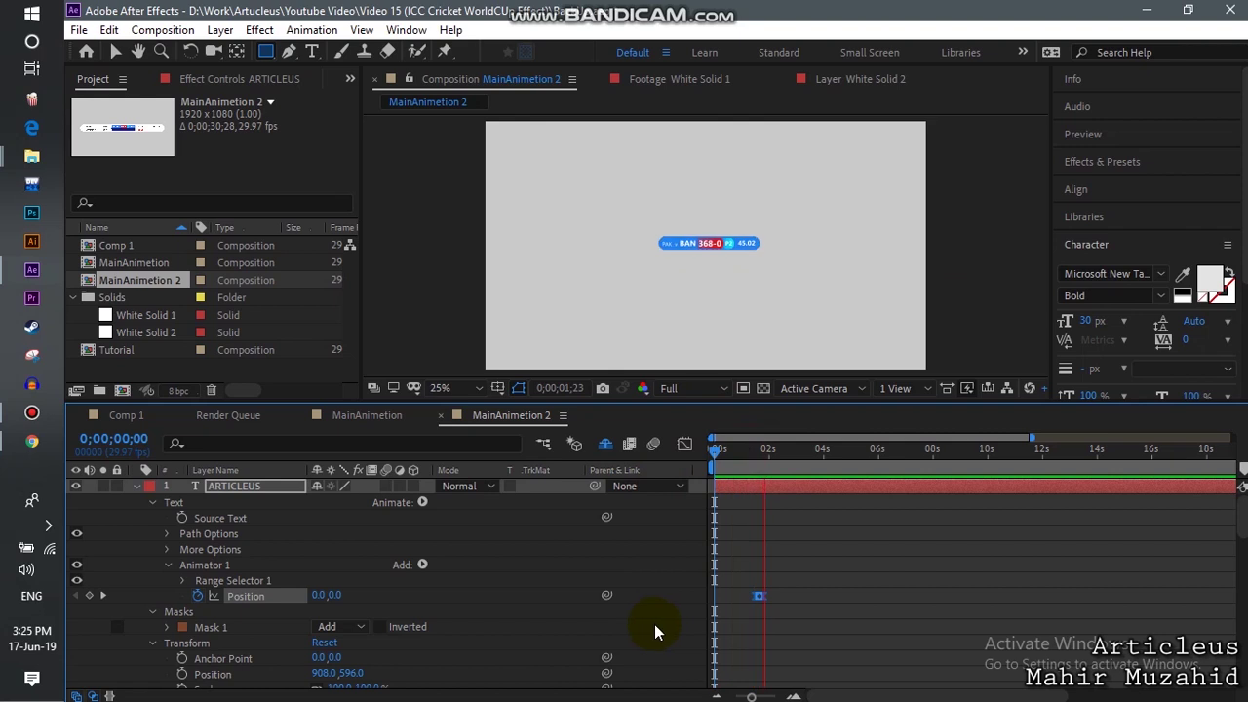
{"action": "mouse_move", "coordinate": [783, 448]}
{"action": "left_mouse_down"}
{"action": "mouse_move", "coordinate": [756, 461]}
{"action": "mouse_move", "coordinate": [768, 462]}
{"action": "left_mouse_up"}
{"action": "left_click", "coordinate": [137, 486]}
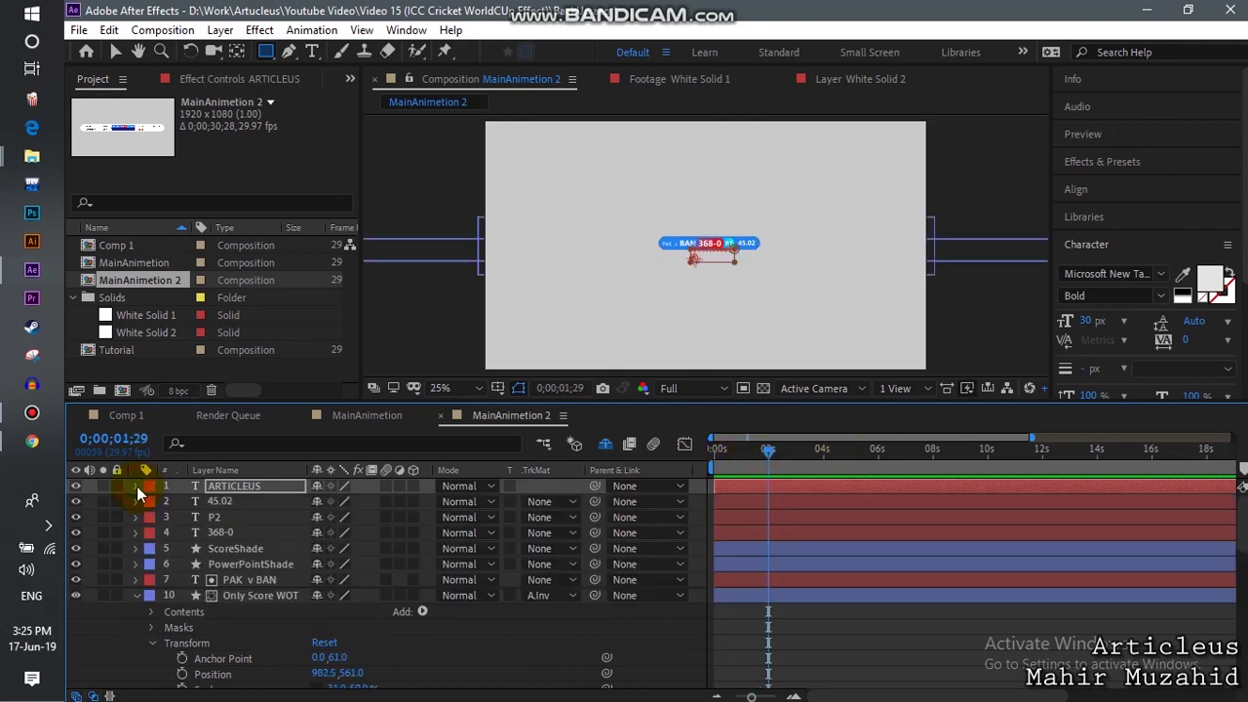
{"action": "left_click", "coordinate": [136, 595]}
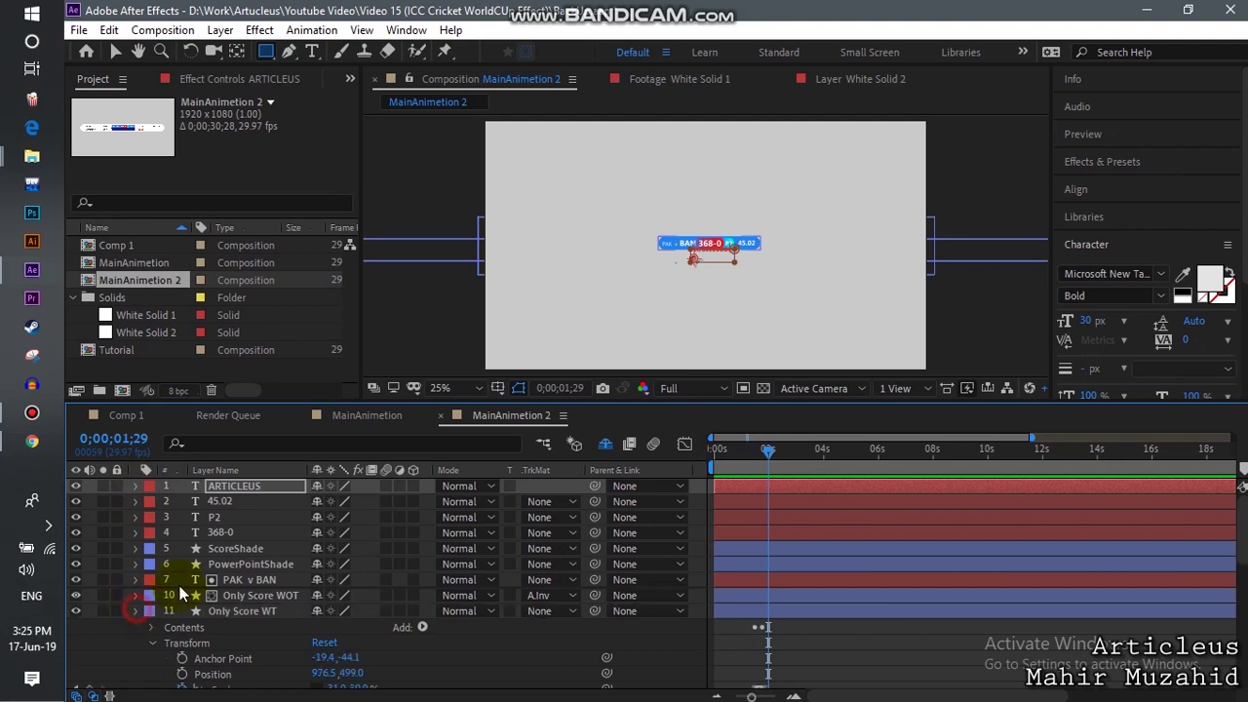
{"action": "scroll", "coordinate": [174, 582], "scroll_direction": "down", "scroll_amount": 5}
{"action": "left_click", "coordinate": [137, 551]}
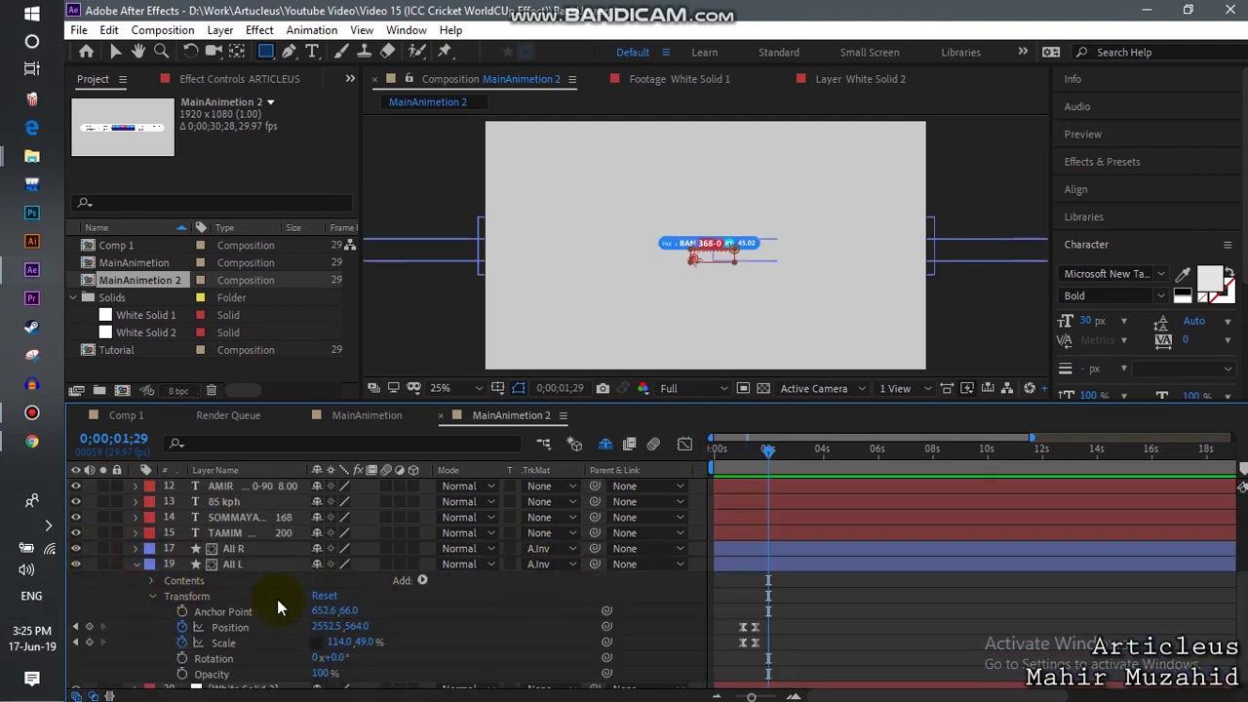
{"action": "left_click", "coordinate": [137, 566]}
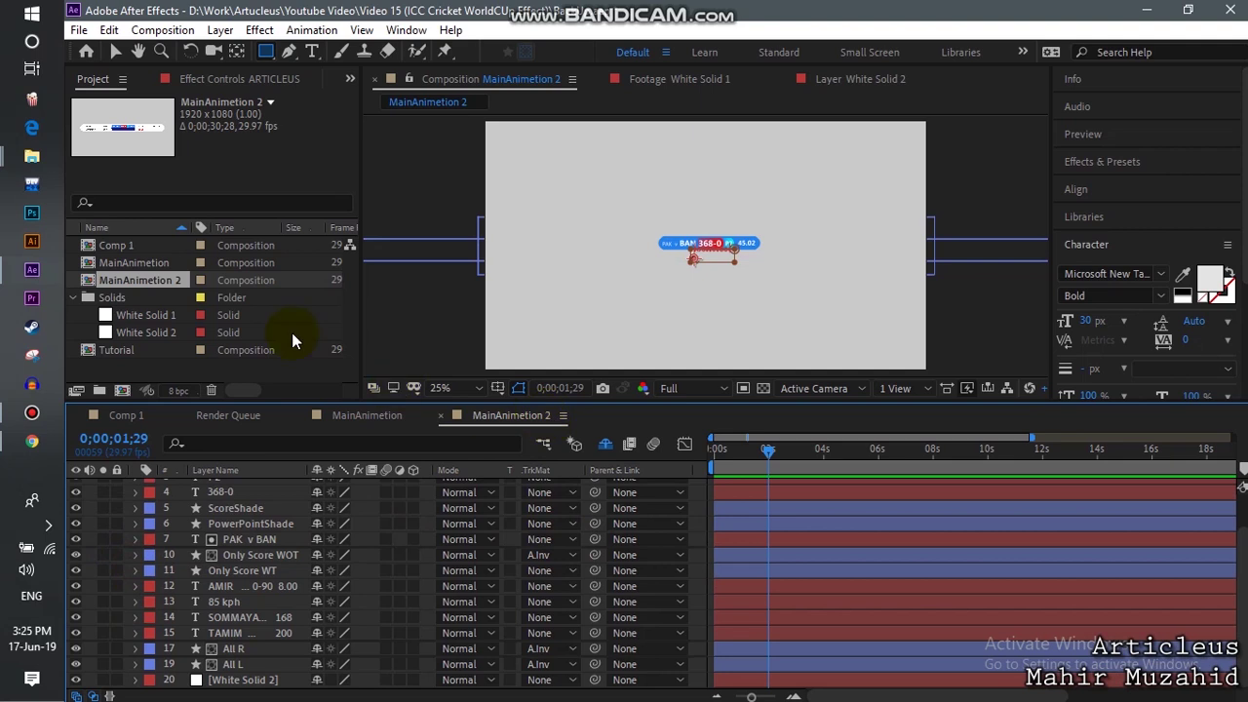
Add MainAnimetion 2 as a layer in the Tutorial comp and preview it
{"action": "right_click", "coordinate": [200, 369]}
{"action": "double_click", "coordinate": [119, 351]}
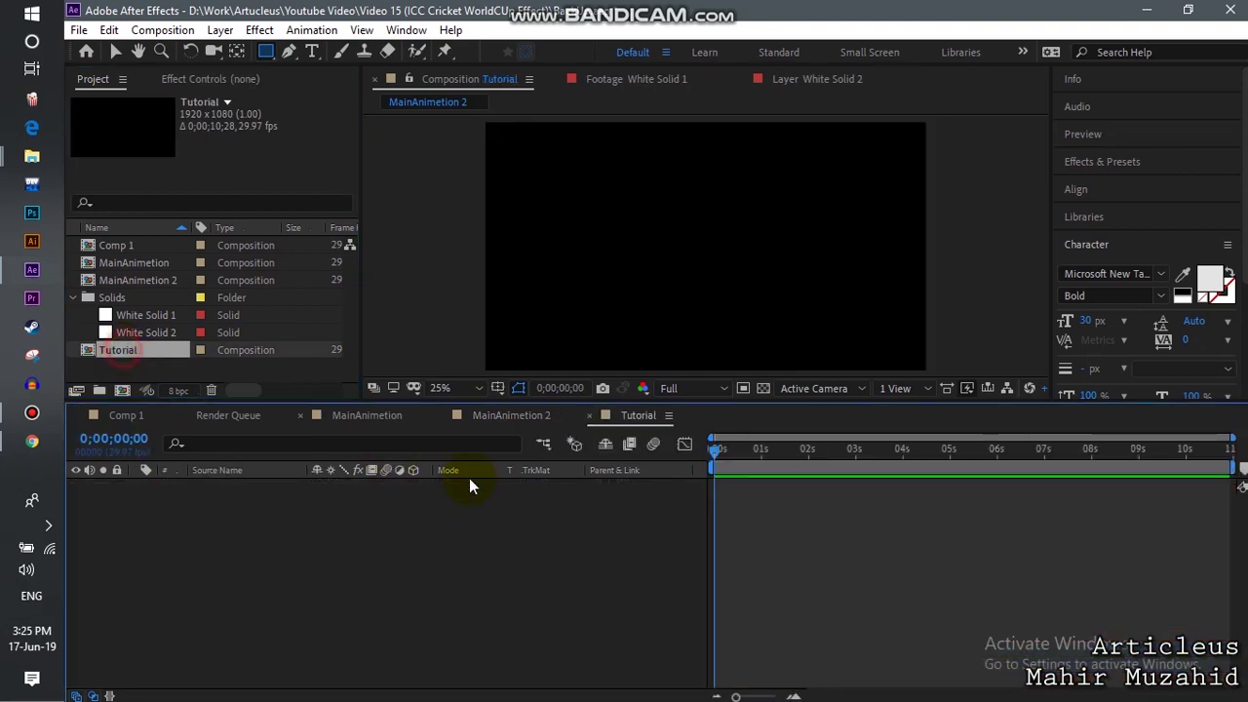
{"action": "left_click", "coordinate": [151, 269]}
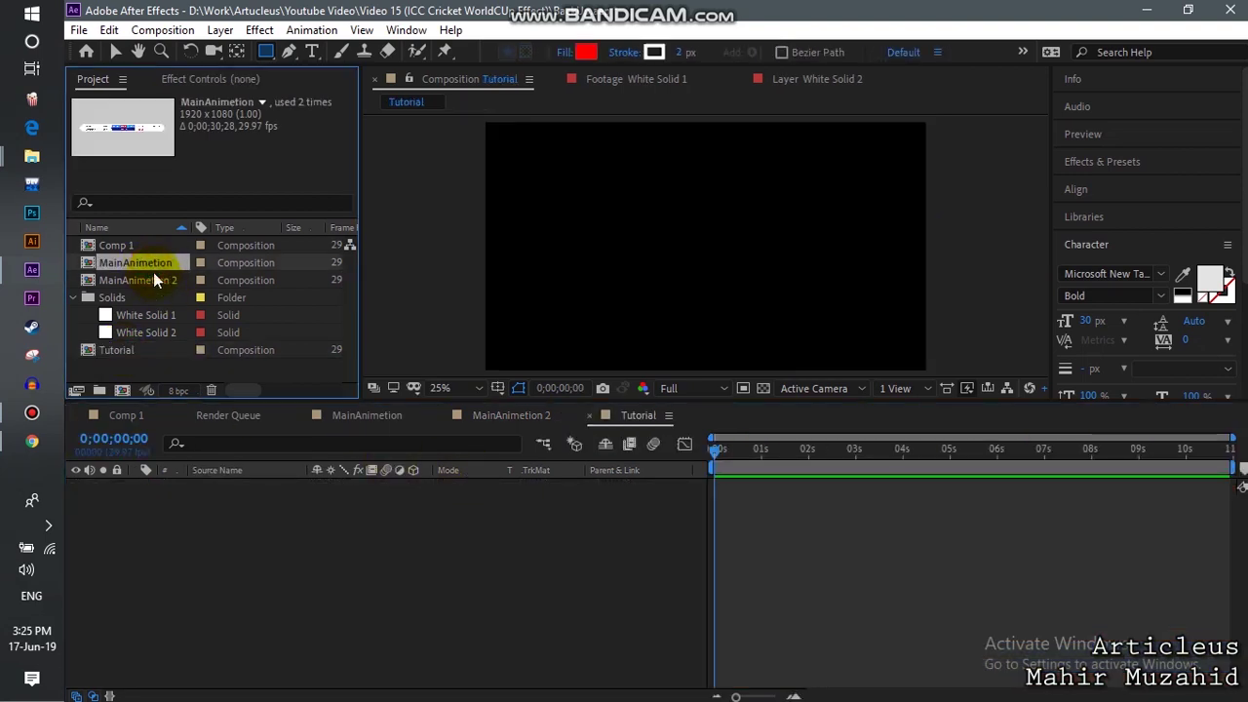
{"action": "left_click", "coordinate": [154, 275]}
{"action": "left_click_drag", "start_coordinate": [270, 603], "coordinate": [270, 604]}
{"action": "key", "text": "space"}
{"action": "left_click_drag", "start_coordinate": [736, 463], "coordinate": [811, 473]}
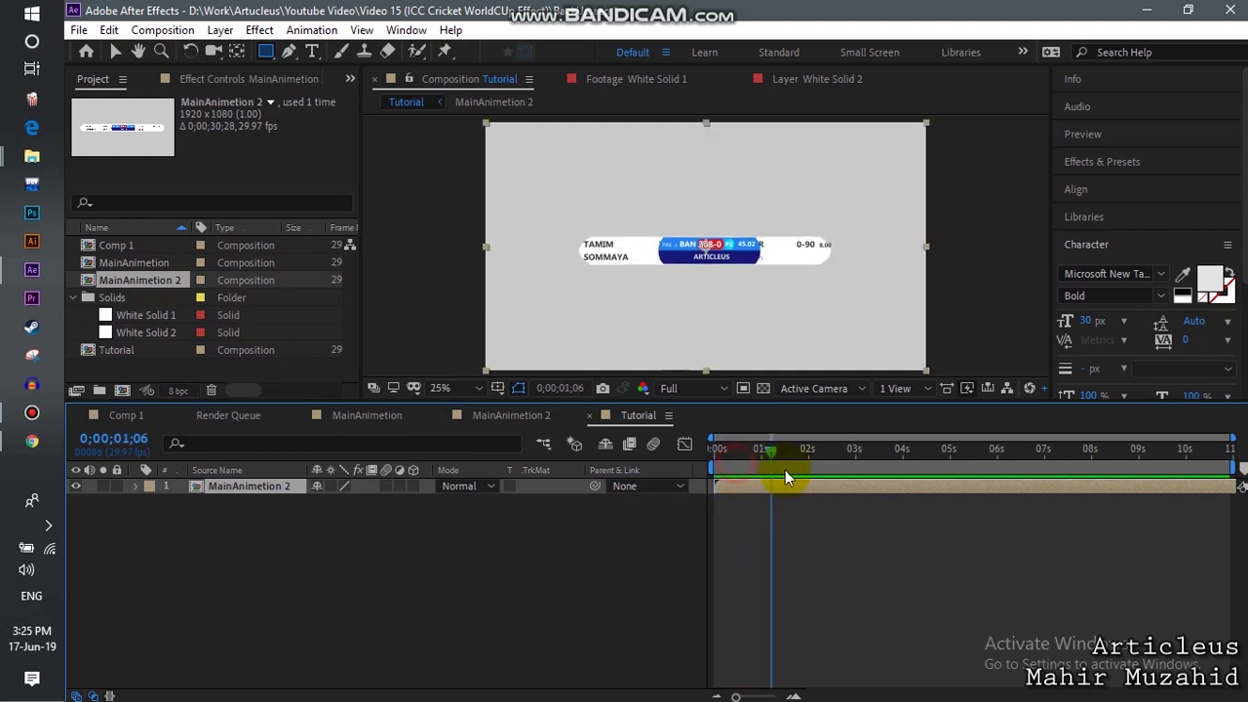
Hide MainAnimetion 2's White Solid 2 background and return to the Tutorial comp
{"action": "double_click", "coordinate": [124, 278]}
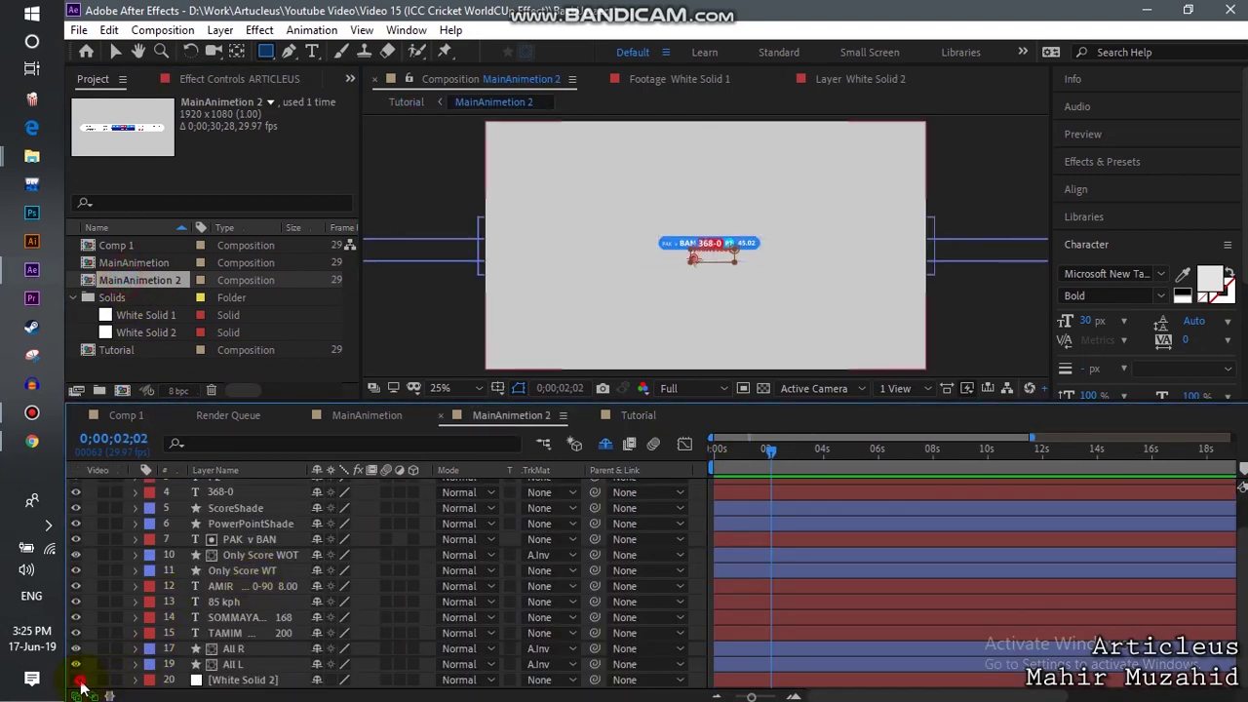
{"action": "left_click", "coordinate": [76, 680]}
{"action": "double_click", "coordinate": [143, 350]}
{"action": "right_click", "coordinate": [260, 577]}
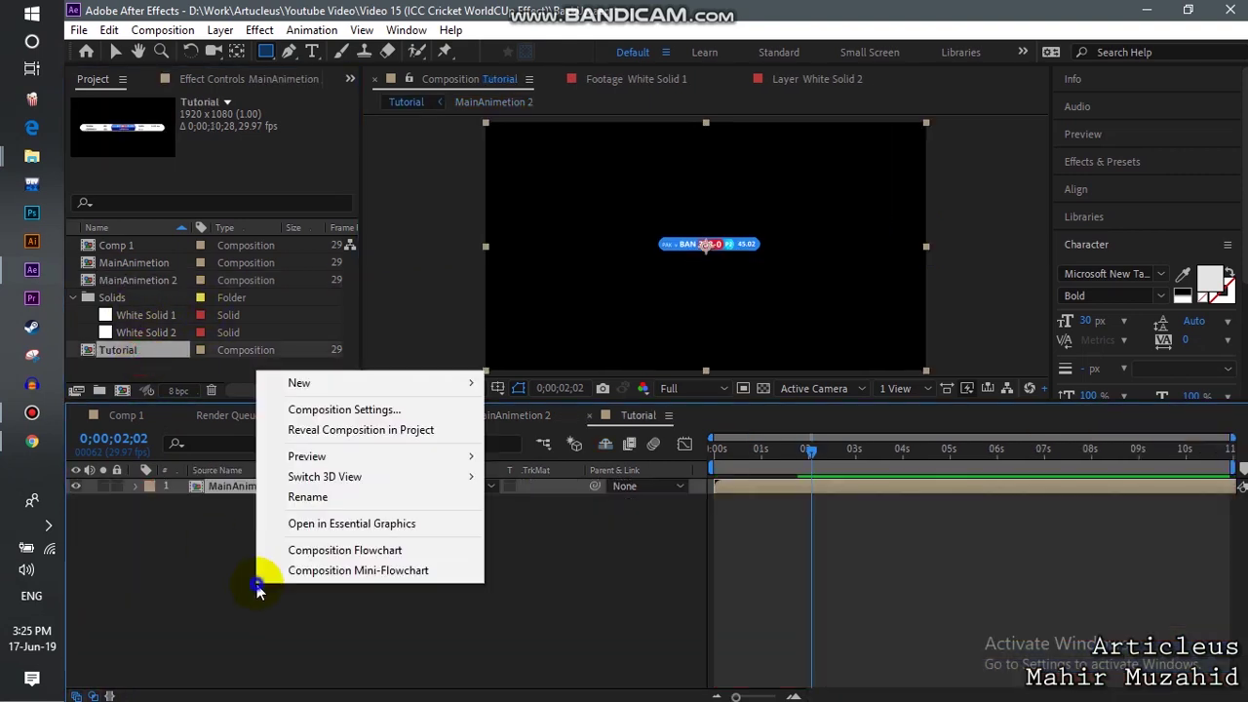
Create a new solid layer and place White Solid 3 beneath MainAnimetion 2
{"action": "mouse_move", "coordinate": [357, 382]}
{"action": "left_click", "coordinate": [530, 430]}
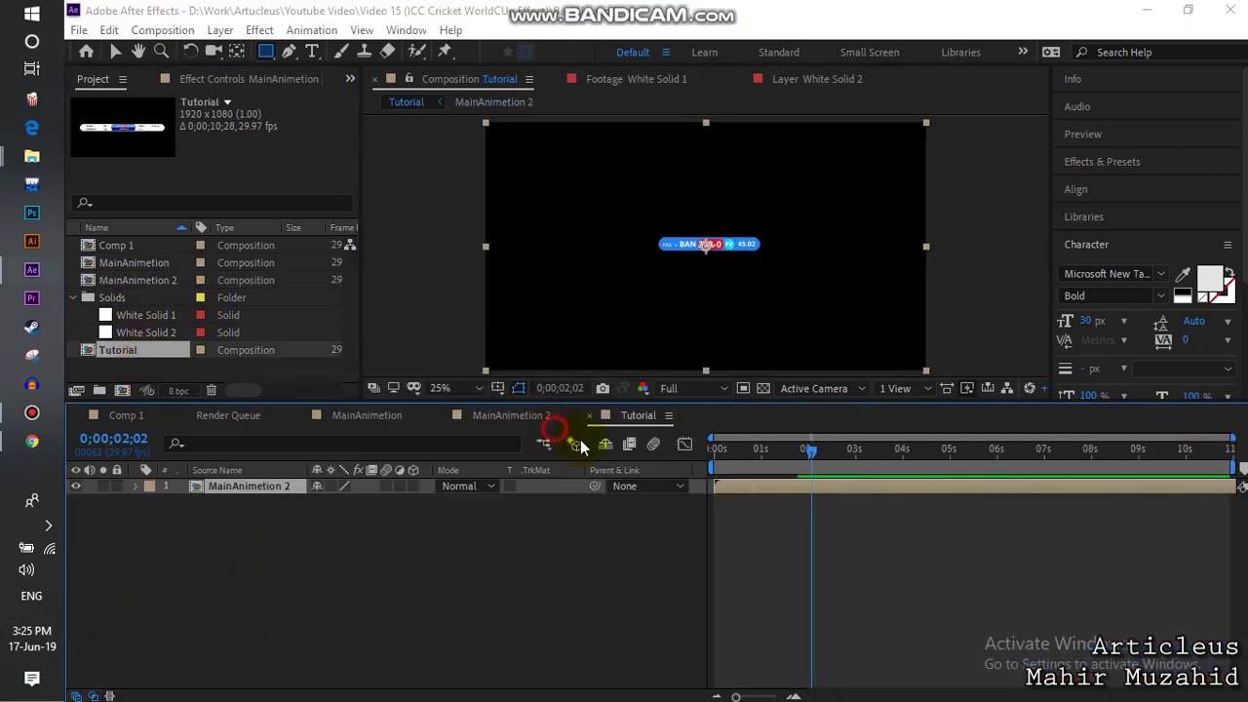
{"action": "left_click", "coordinate": [735, 531]}
{"action": "left_click_drag", "start_coordinate": [216, 486], "coordinate": [235, 526]}
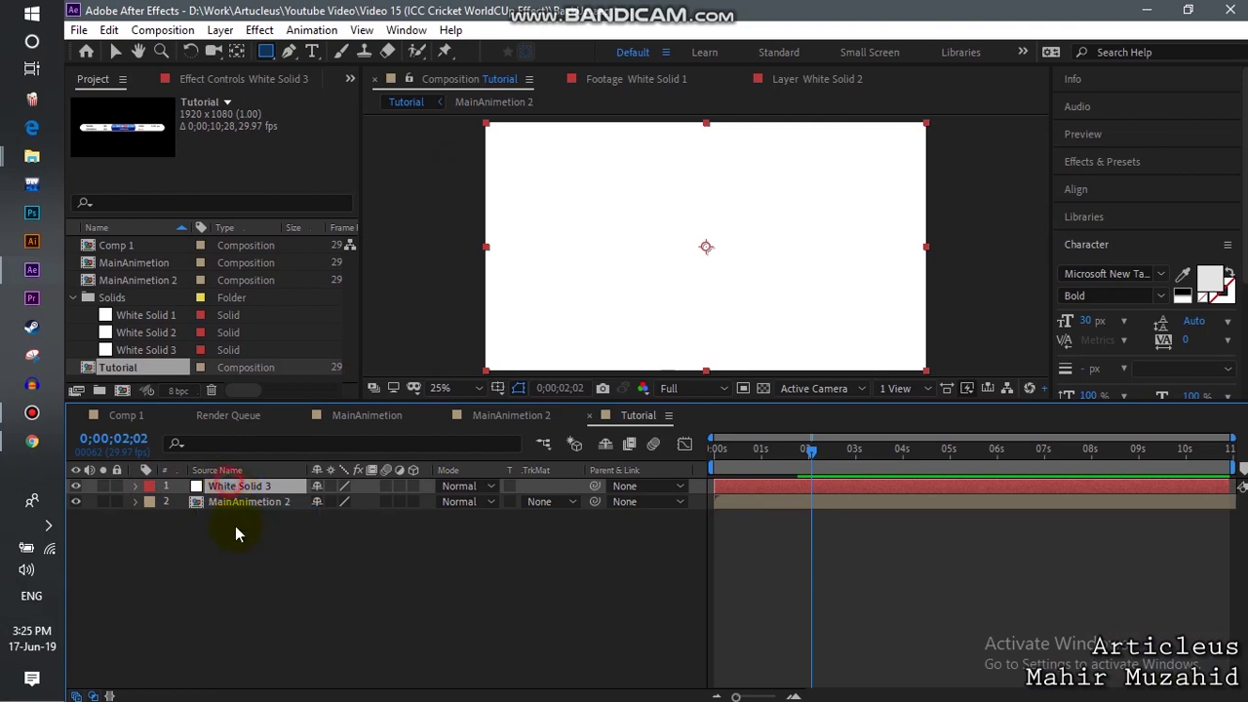
{"action": "left_click_drag", "start_coordinate": [767, 450], "coordinate": [732, 451]}
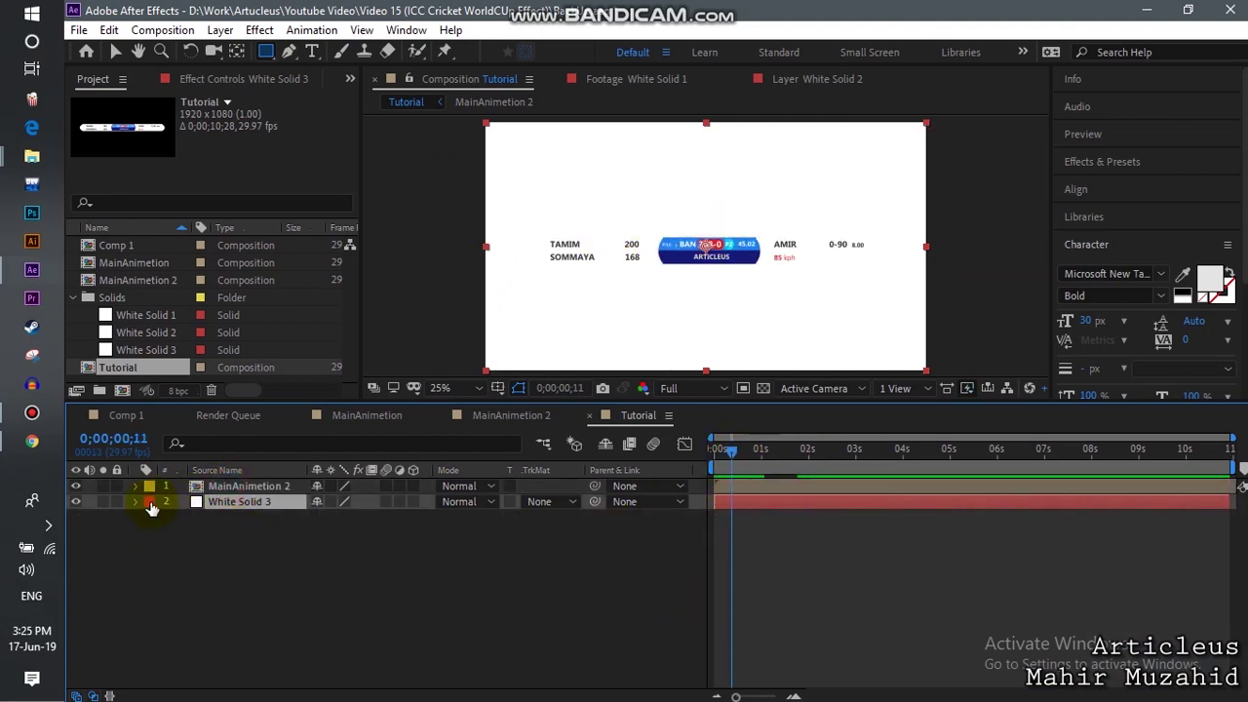
Give White Solid 3 a light grey (#CACACA) Color Overlay layer style
{"action": "right_click", "coordinate": [240, 504]}
{"action": "mouse_move", "coordinate": [312, 444]}
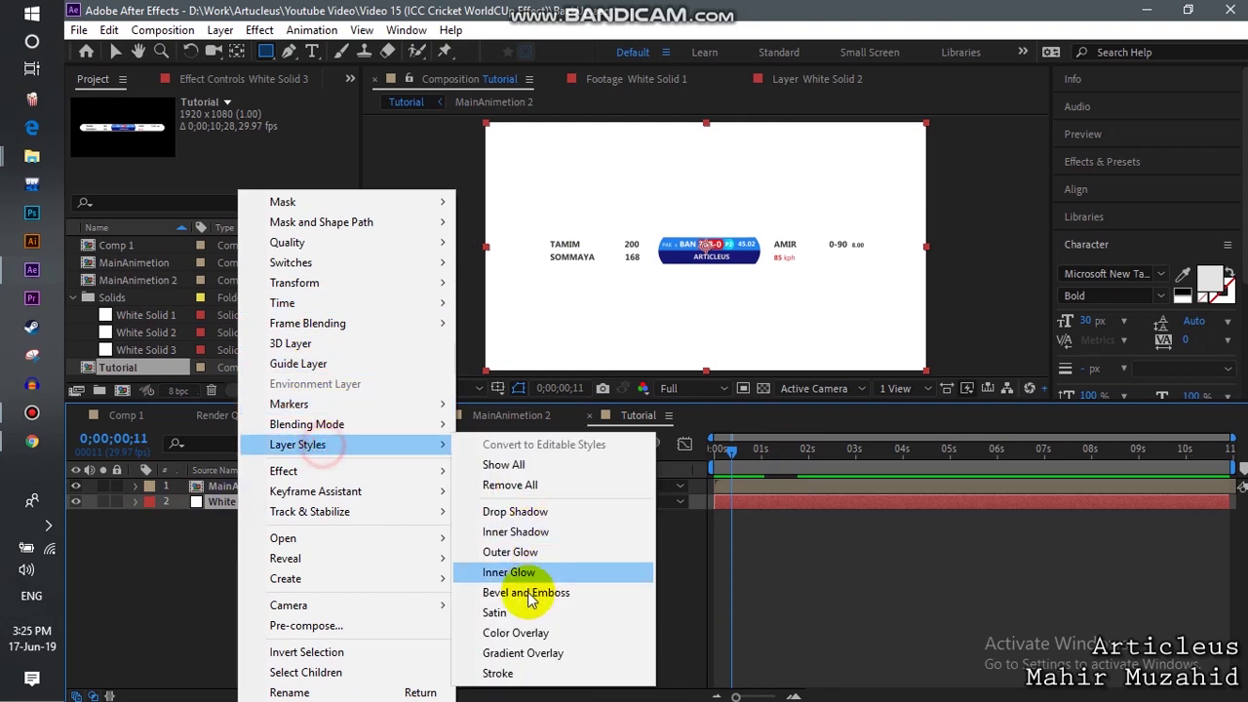
{"action": "left_click", "coordinate": [523, 654]}
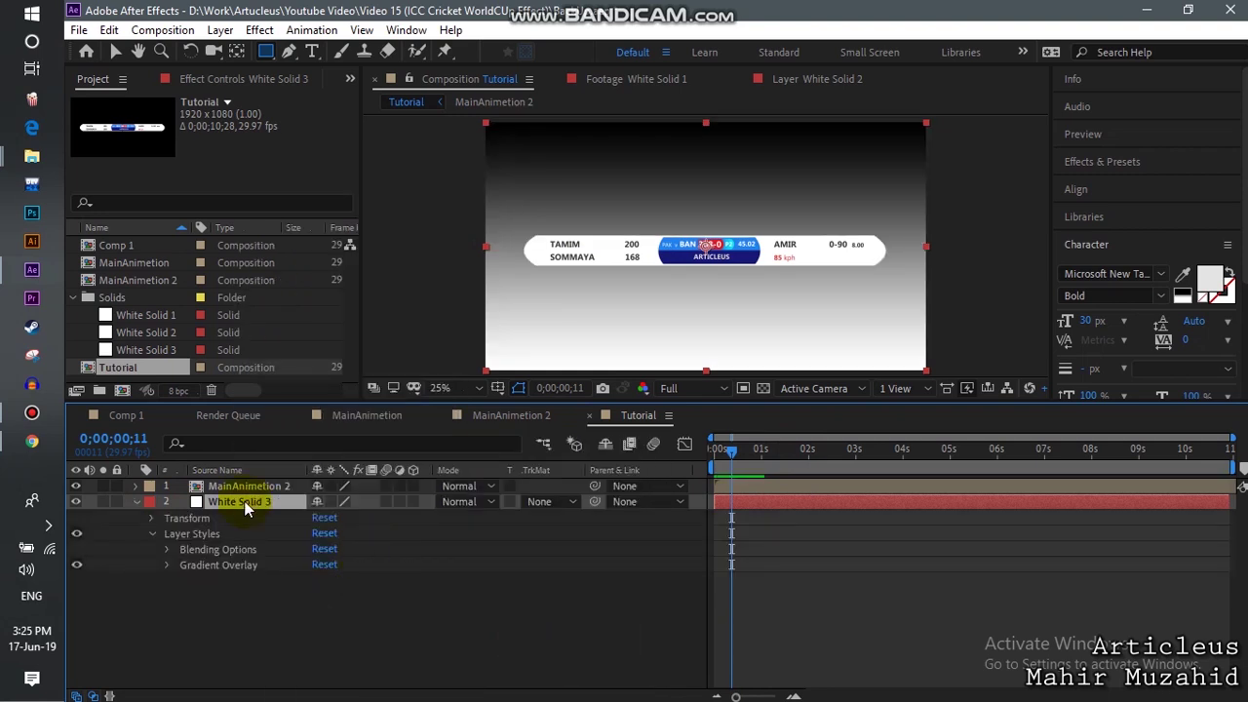
{"action": "key", "text": "ctrl+z"}
{"action": "right_click", "coordinate": [245, 501]}
{"action": "mouse_move", "coordinate": [314, 447]}
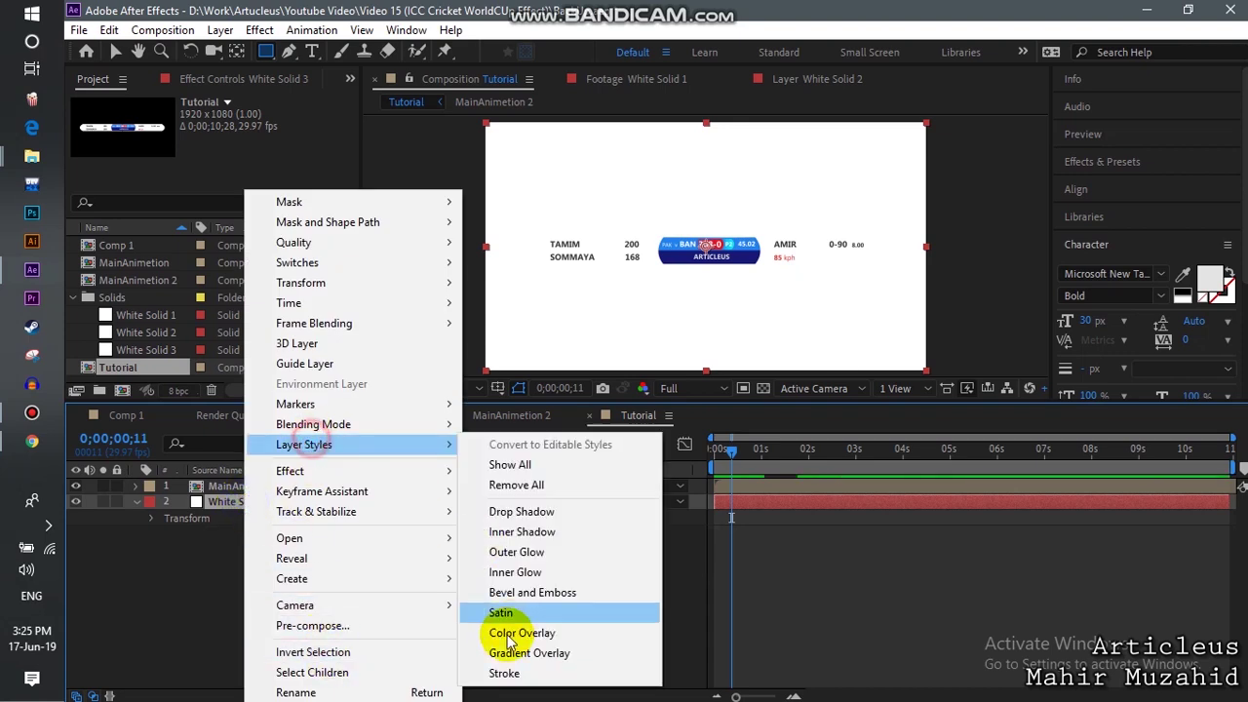
{"action": "left_click", "coordinate": [501, 633]}
{"action": "left_click", "coordinate": [166, 565]}
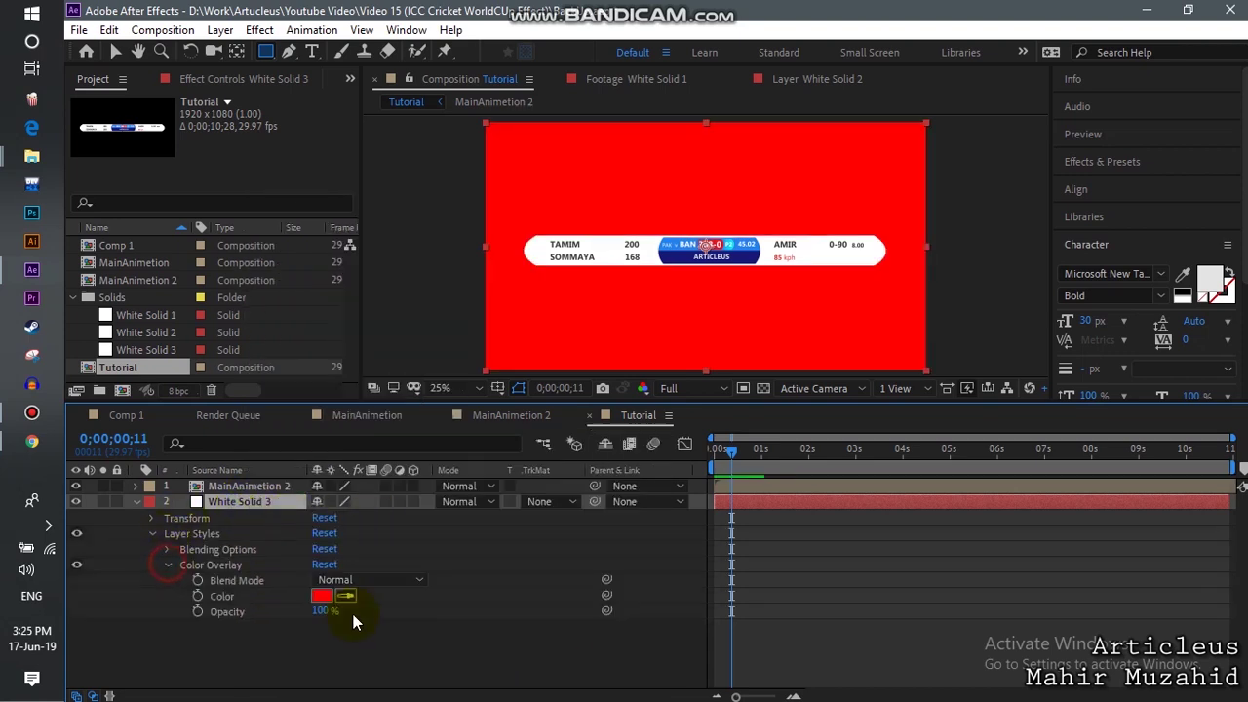
{"action": "left_click", "coordinate": [322, 596]}
{"action": "left_click_drag", "start_coordinate": [329, 582], "coordinate": [191, 497]}
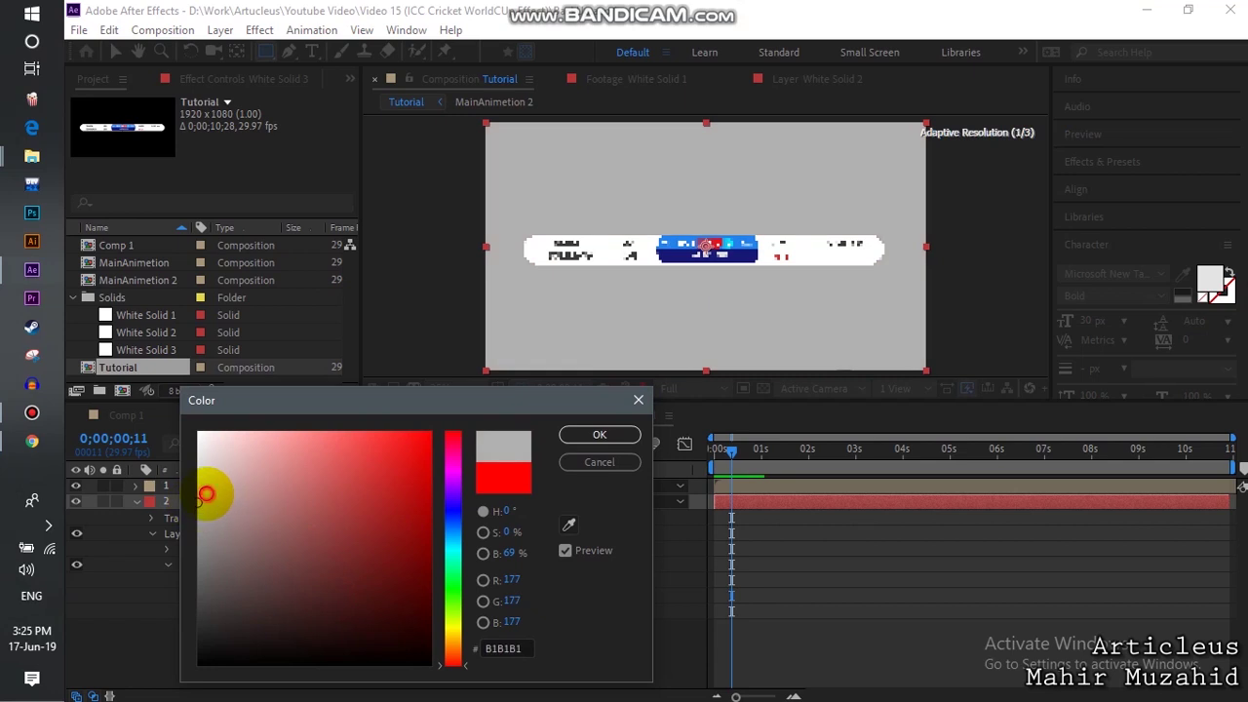
{"action": "left_click", "coordinate": [574, 435]}
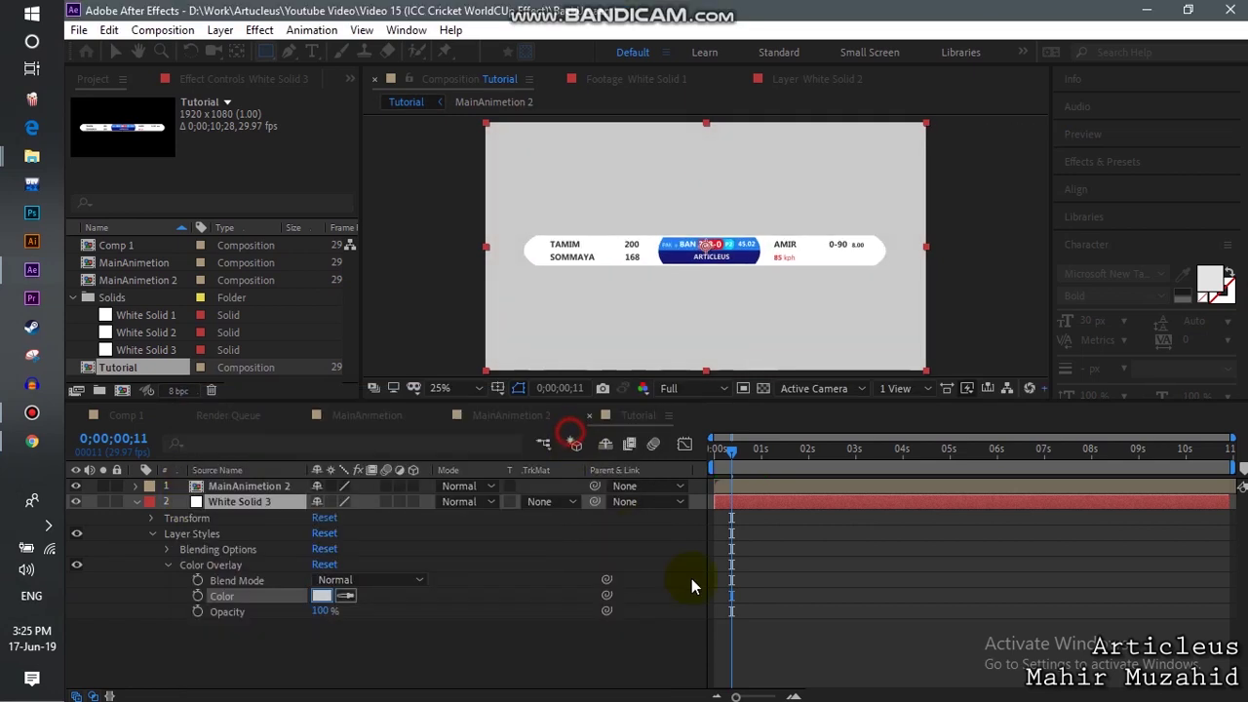
{"action": "left_click", "coordinate": [134, 503]}
{"action": "left_click", "coordinate": [736, 455]}
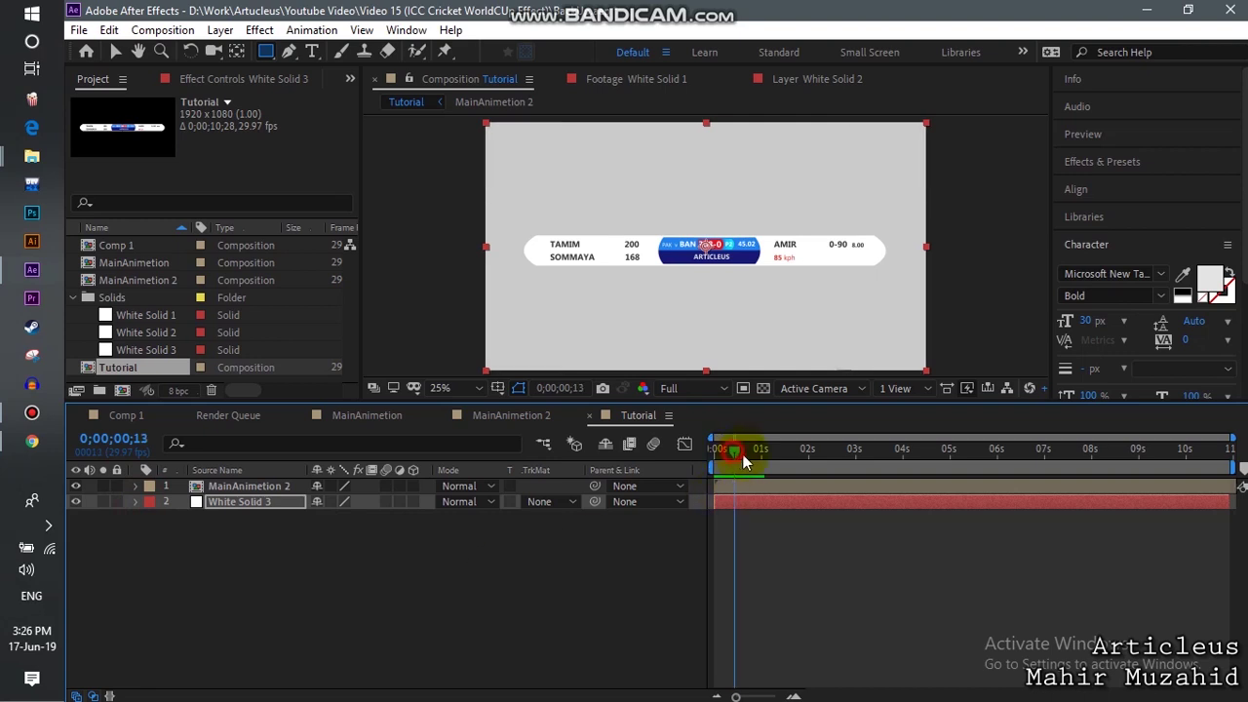
Expand MainAnimetion 2's Transform and set a Position keyframe of 960,540 at 1;23
{"action": "left_click_drag", "start_coordinate": [756, 462], "coordinate": [797, 473]}
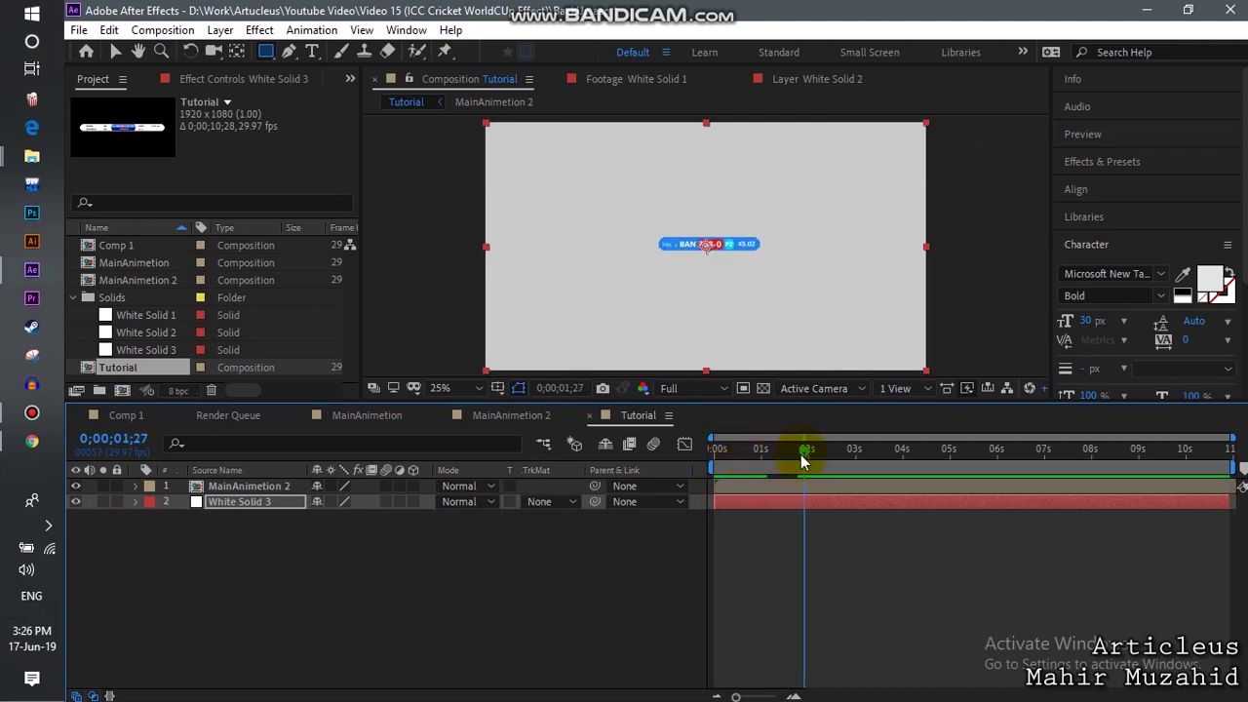
{"action": "left_click_drag", "start_coordinate": [801, 462], "coordinate": [800, 457]}
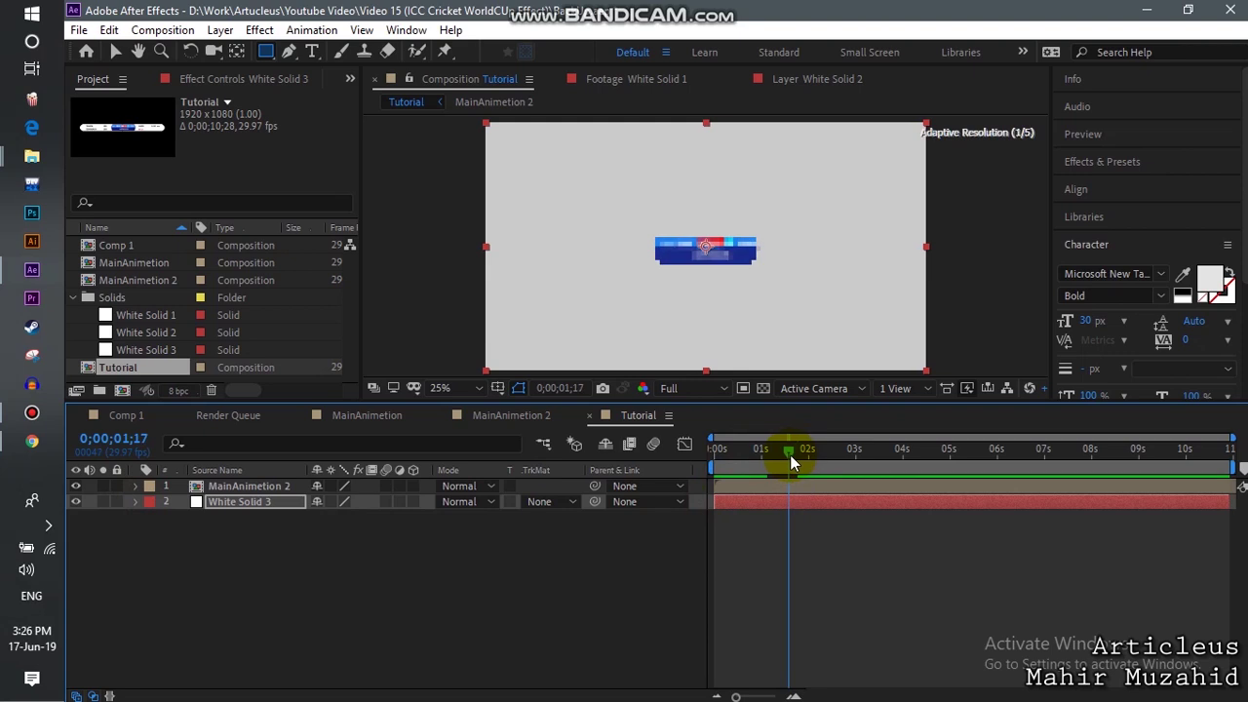
{"action": "left_click", "coordinate": [134, 487]}
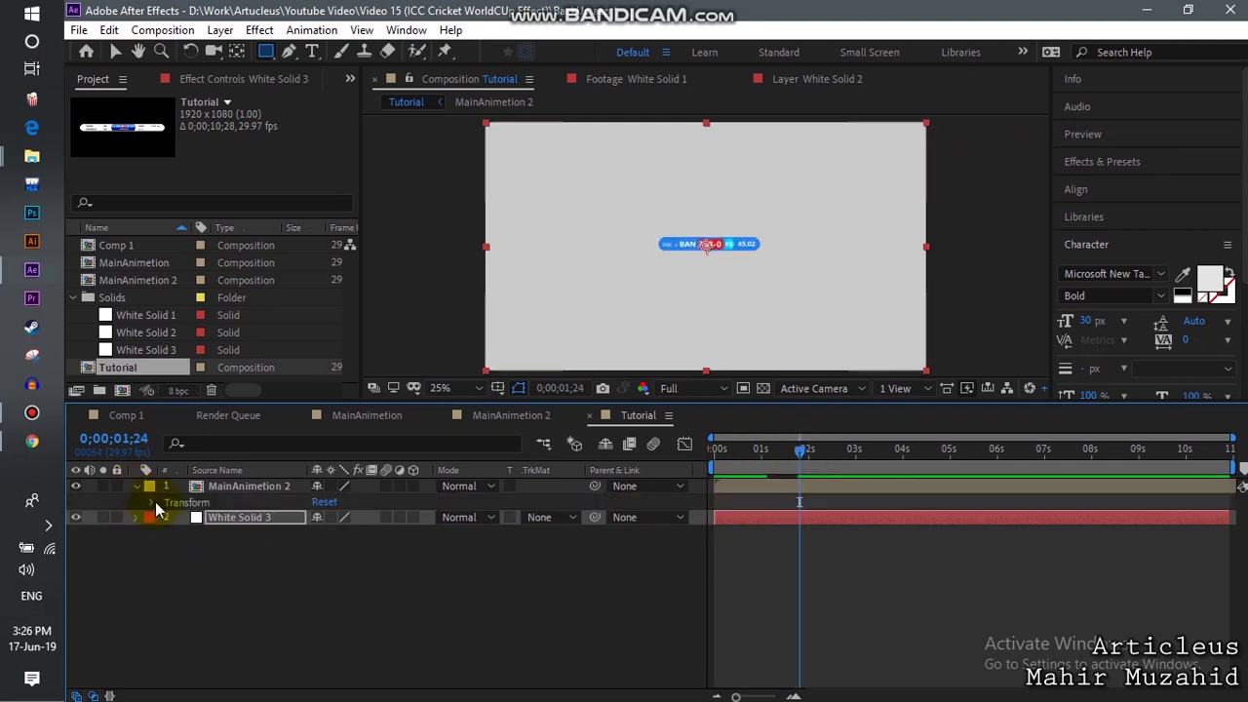
{"action": "left_click", "coordinate": [153, 504]}
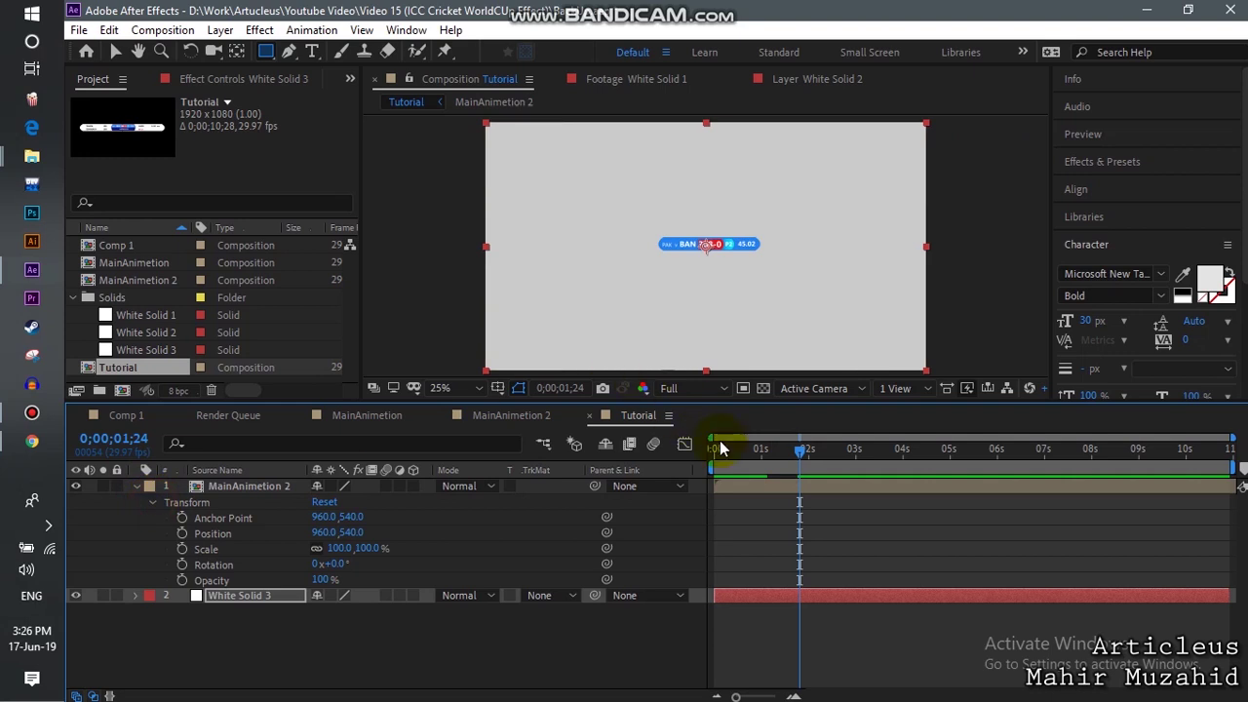
{"action": "left_click_drag", "start_coordinate": [788, 454], "coordinate": [777, 463]}
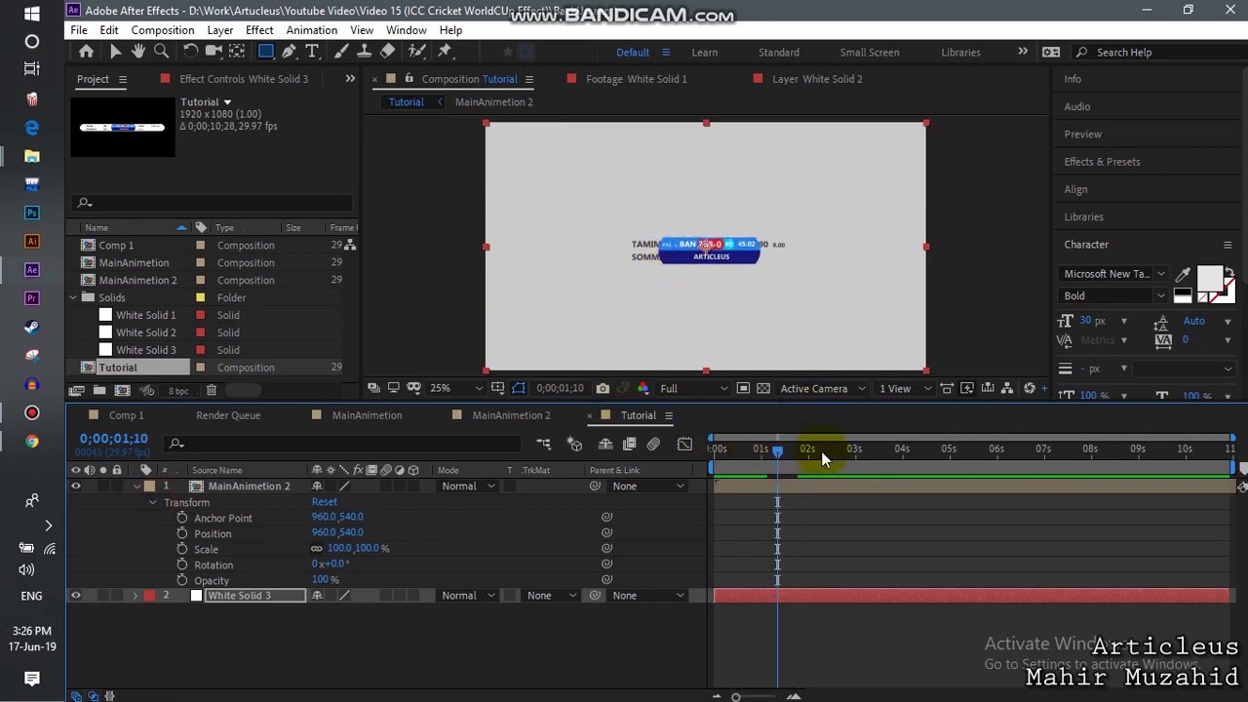
{"action": "left_click_drag", "start_coordinate": [780, 454], "coordinate": [787, 458]}
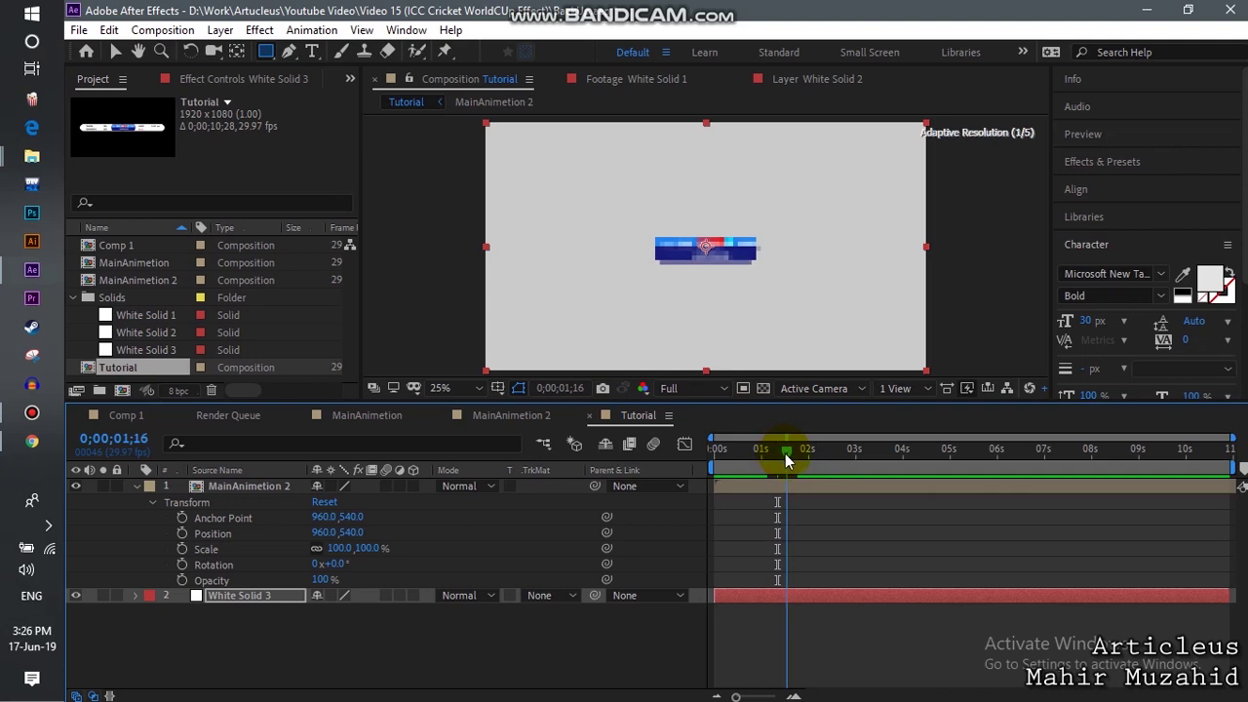
{"action": "left_click_drag", "start_coordinate": [787, 458], "coordinate": [793, 461]}
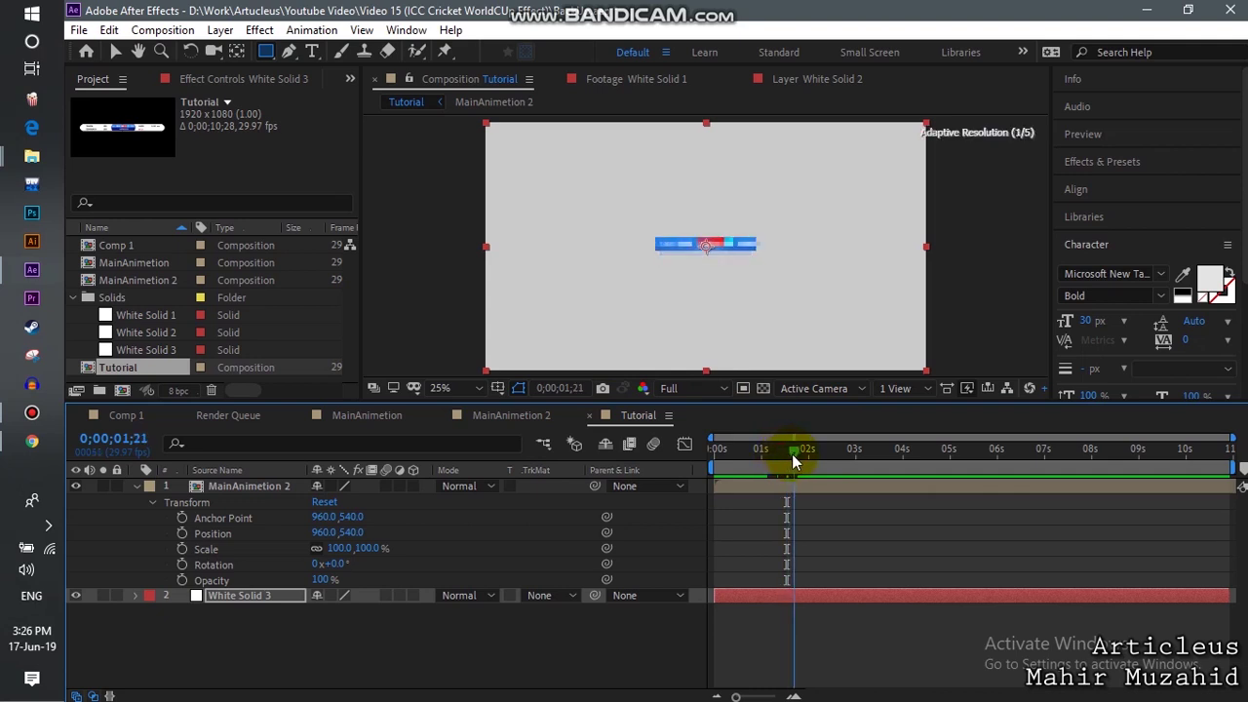
{"action": "left_click_drag", "start_coordinate": [793, 461], "coordinate": [798, 458]}
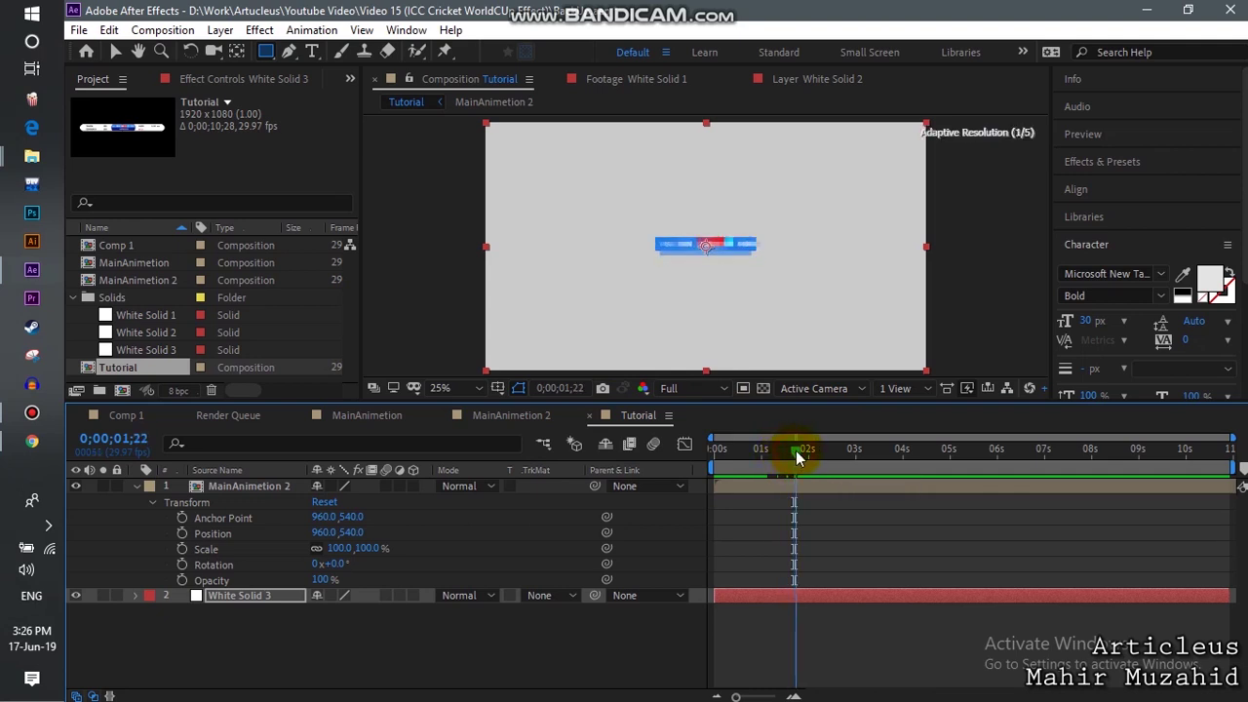
{"action": "left_click", "coordinate": [182, 534]}
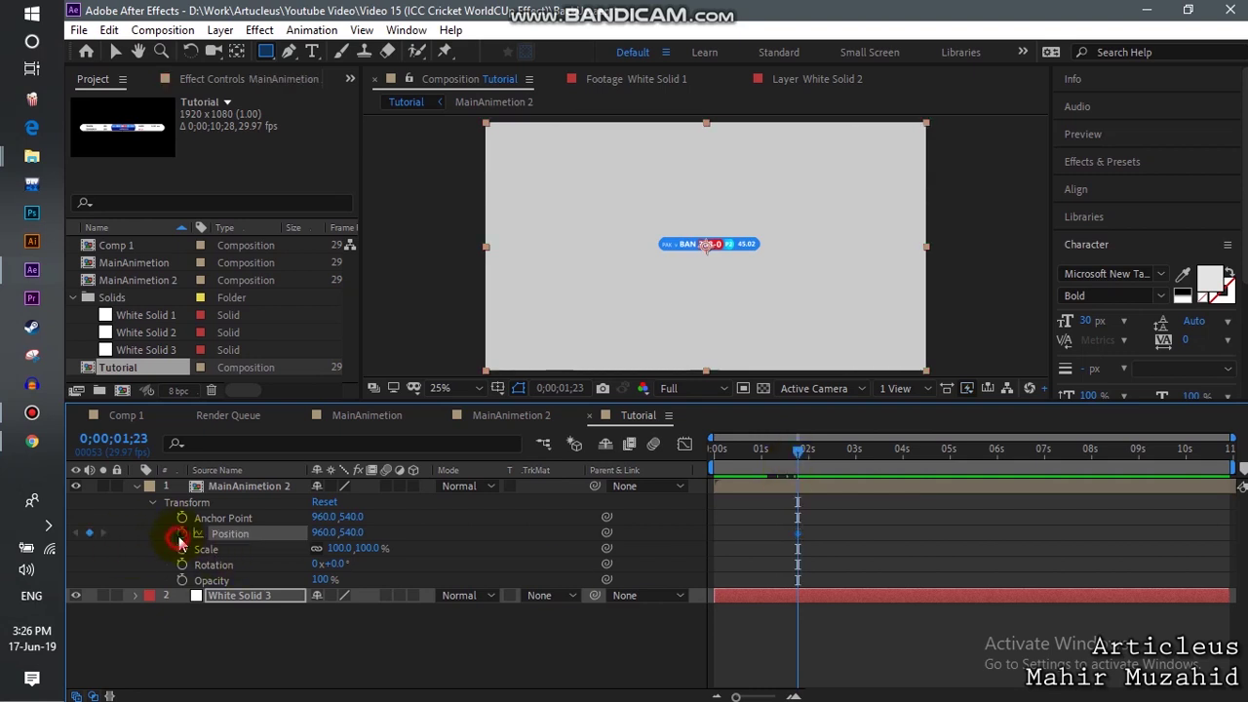
At 1;29, set MainAnimetion 2's Position to 960,574 and preview the move
{"action": "left_click_drag", "start_coordinate": [798, 458], "coordinate": [809, 459]}
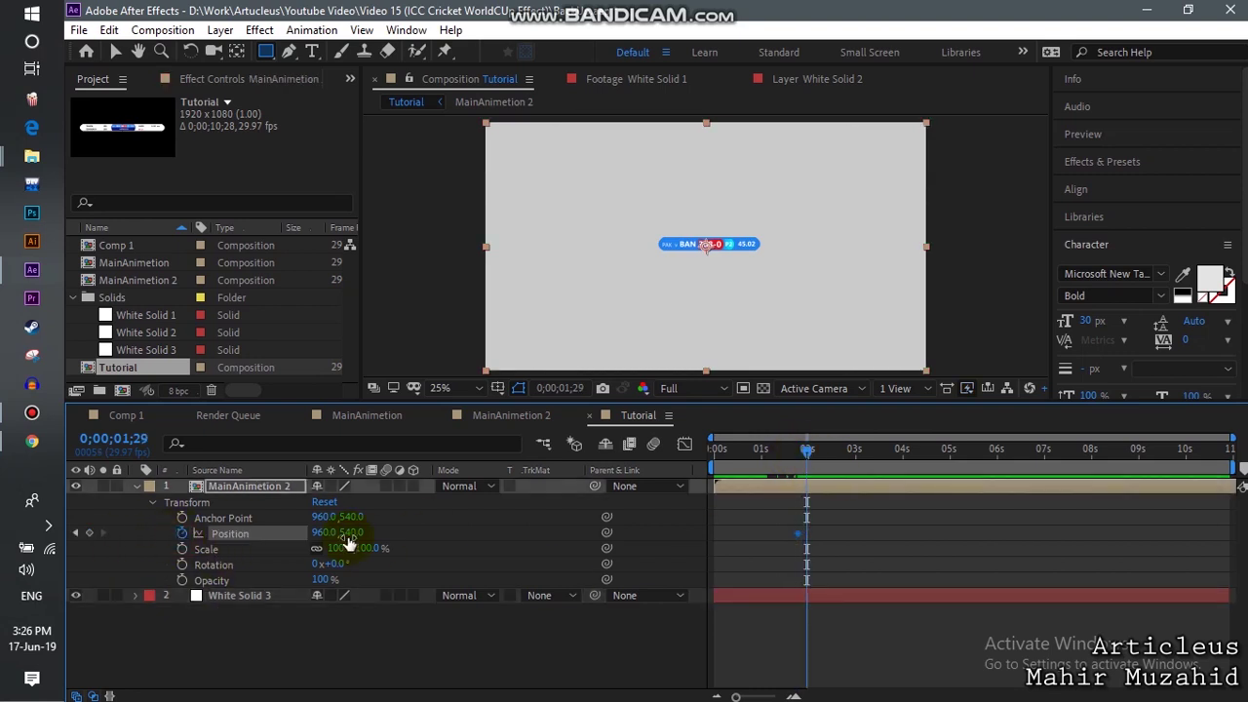
{"action": "left_click_drag", "start_coordinate": [343, 532], "coordinate": [349, 521]}
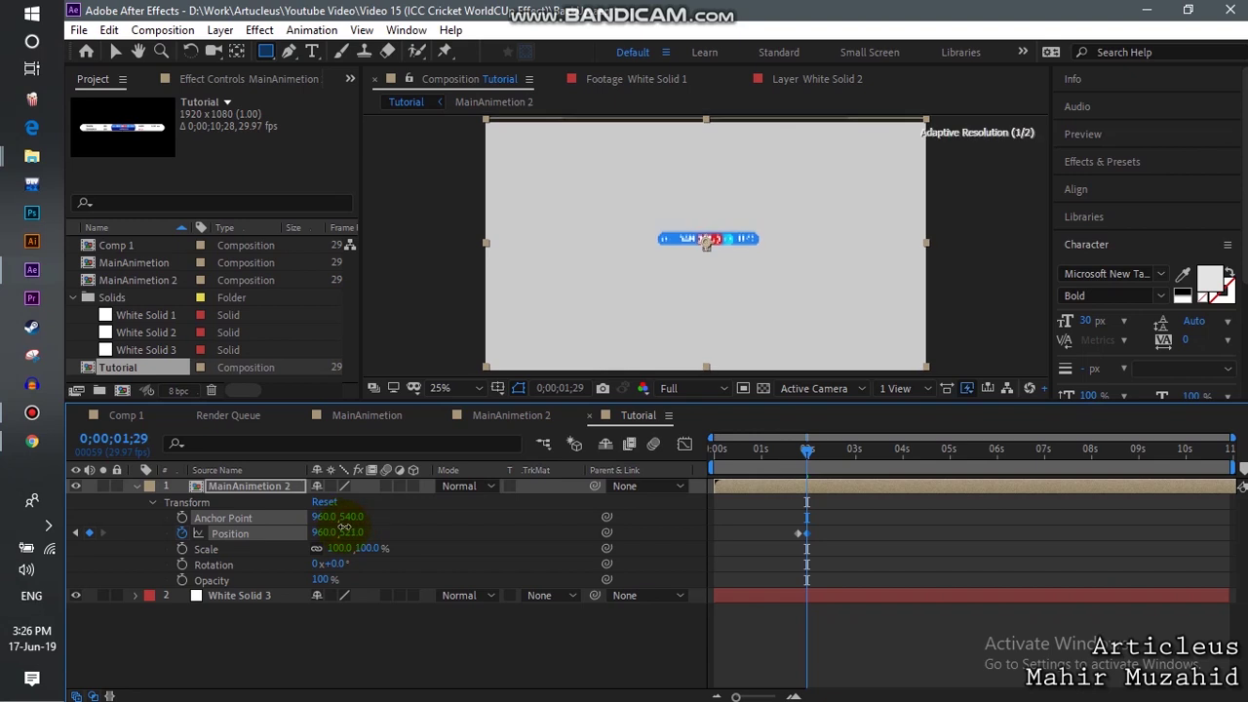
{"action": "left_click", "coordinate": [792, 459]}
{"action": "key", "text": "space"}
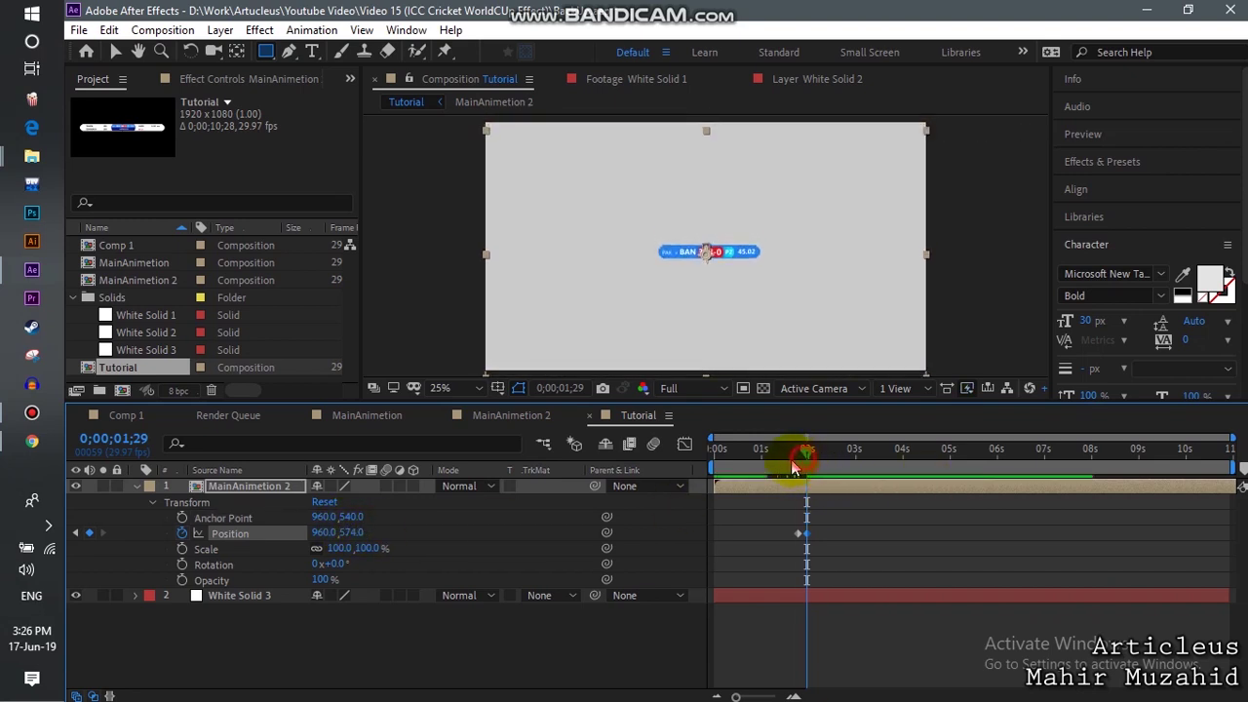
{"action": "left_click_drag", "start_coordinate": [792, 459], "coordinate": [774, 455]}
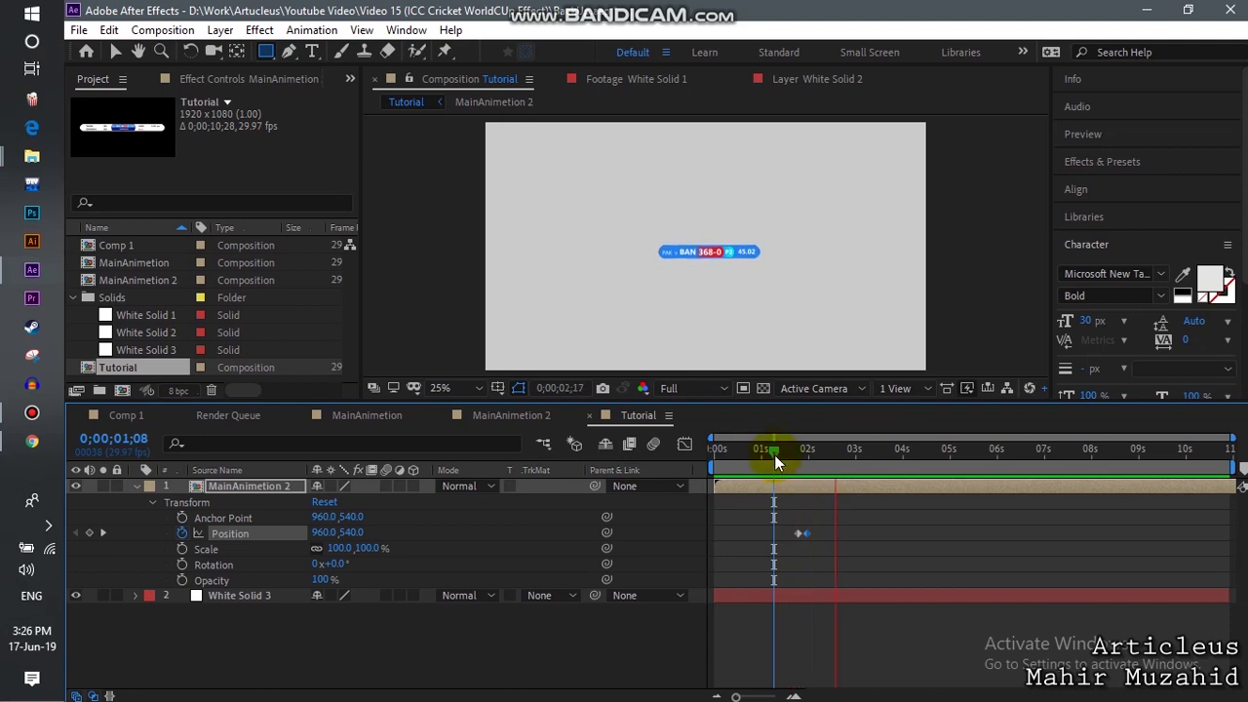
{"action": "left_click_drag", "start_coordinate": [774, 455], "coordinate": [639, 444]}
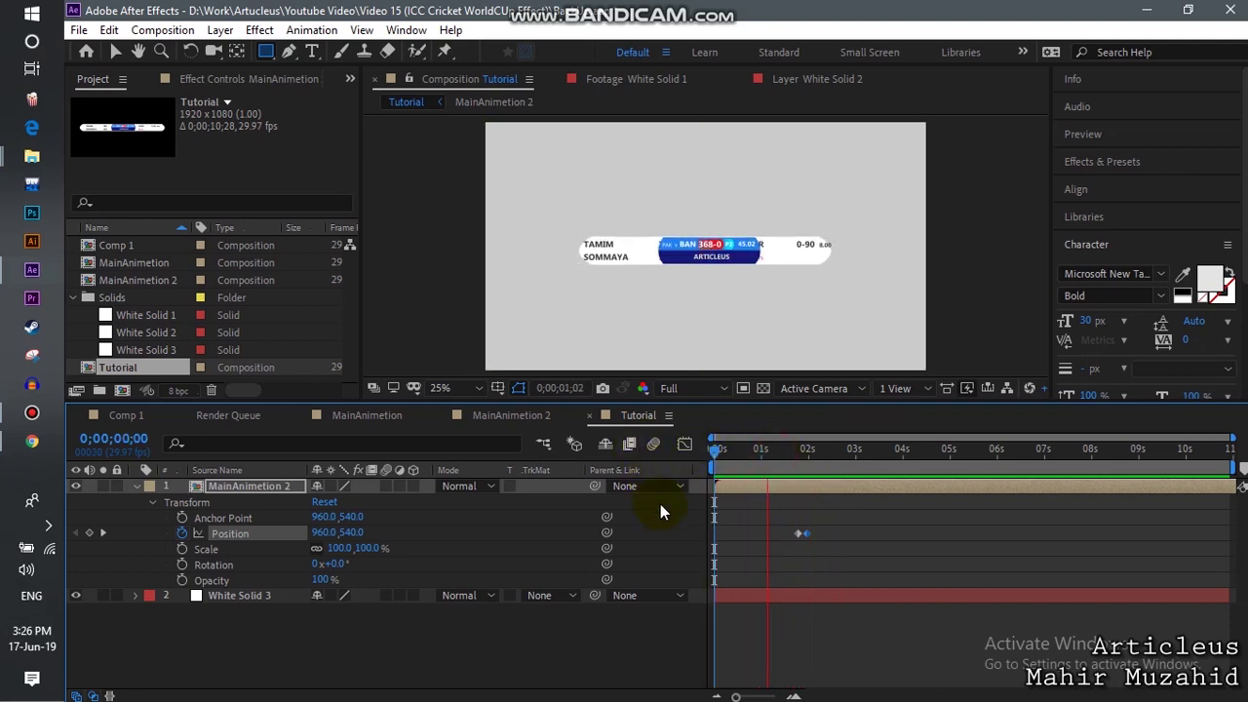
Scrub past two seconds, delete the two Position keyframes, then undo the deletion
{"action": "left_click_drag", "start_coordinate": [785, 449], "coordinate": [807, 448]}
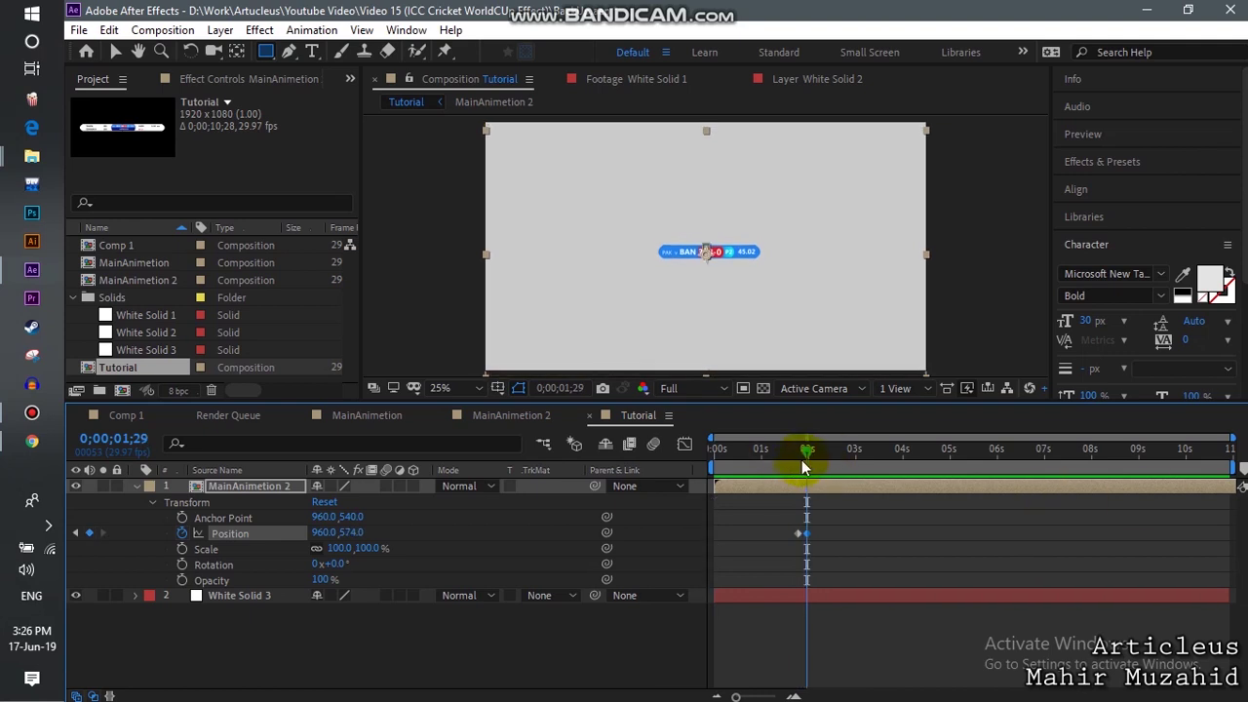
{"action": "left_click_drag", "start_coordinate": [805, 453], "coordinate": [805, 454]}
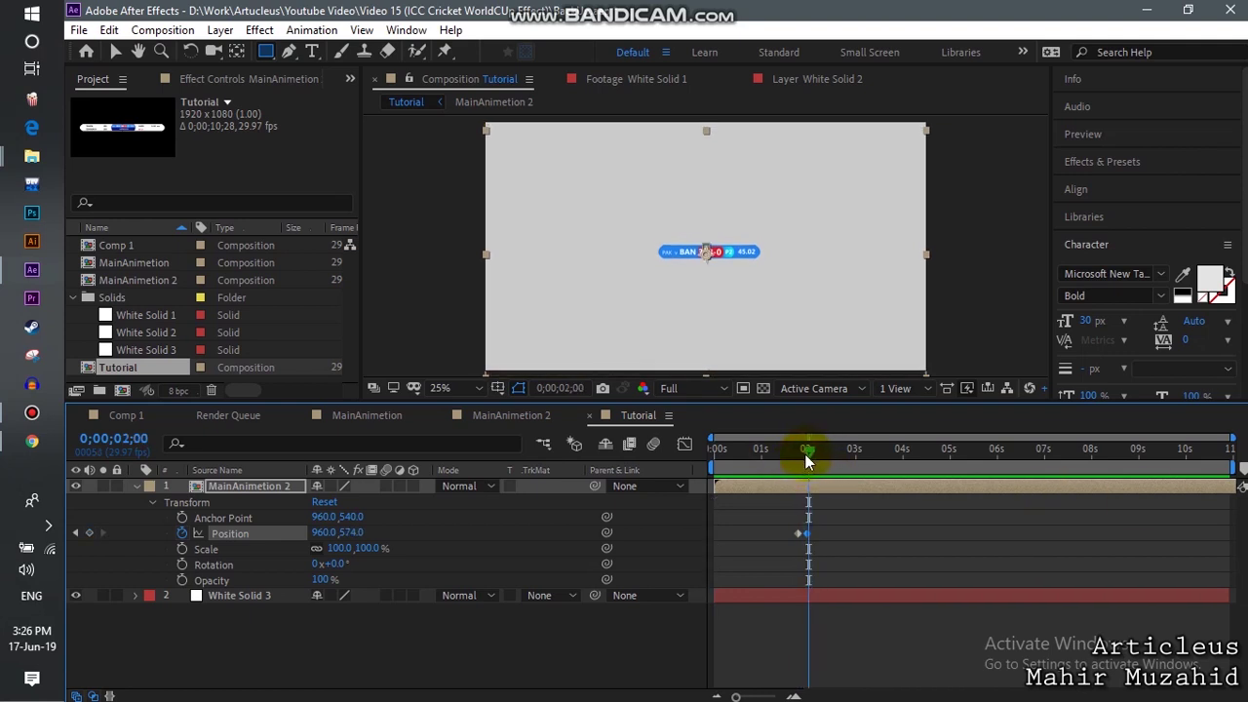
{"action": "left_click_drag", "start_coordinate": [804, 454], "coordinate": [831, 468]}
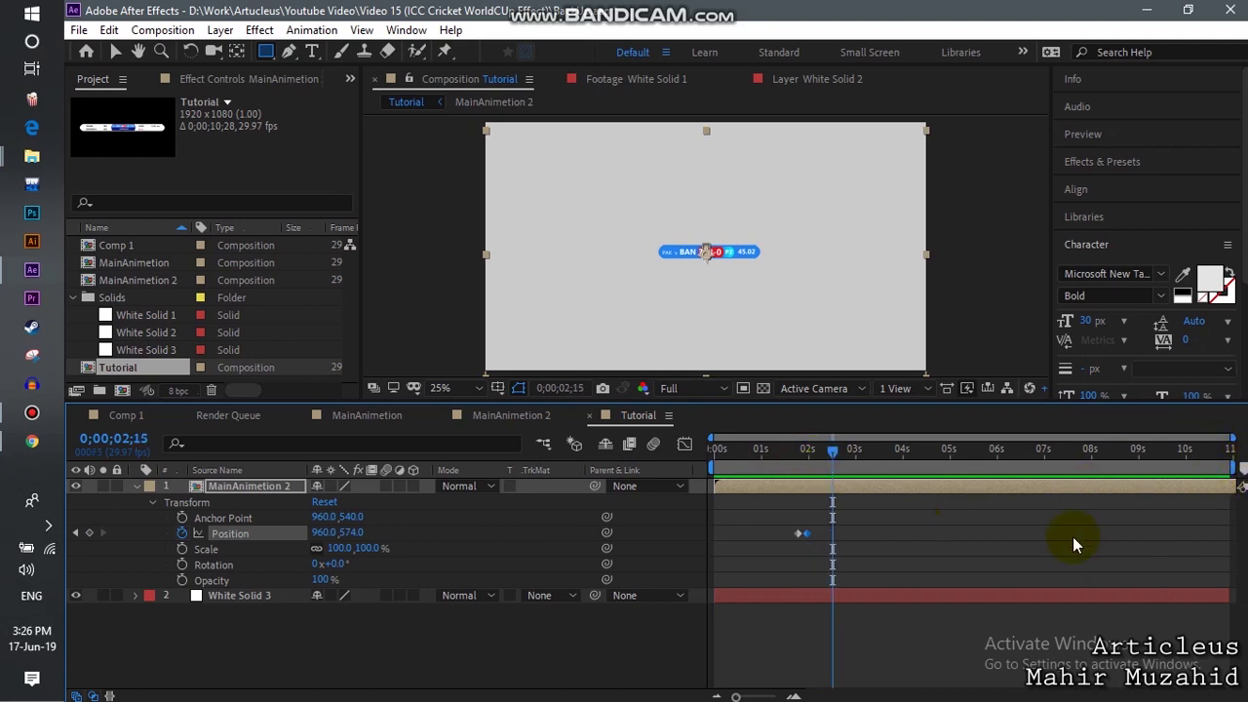
{"action": "key", "text": "Delete"}
{"action": "left_click", "coordinate": [1129, 478]}
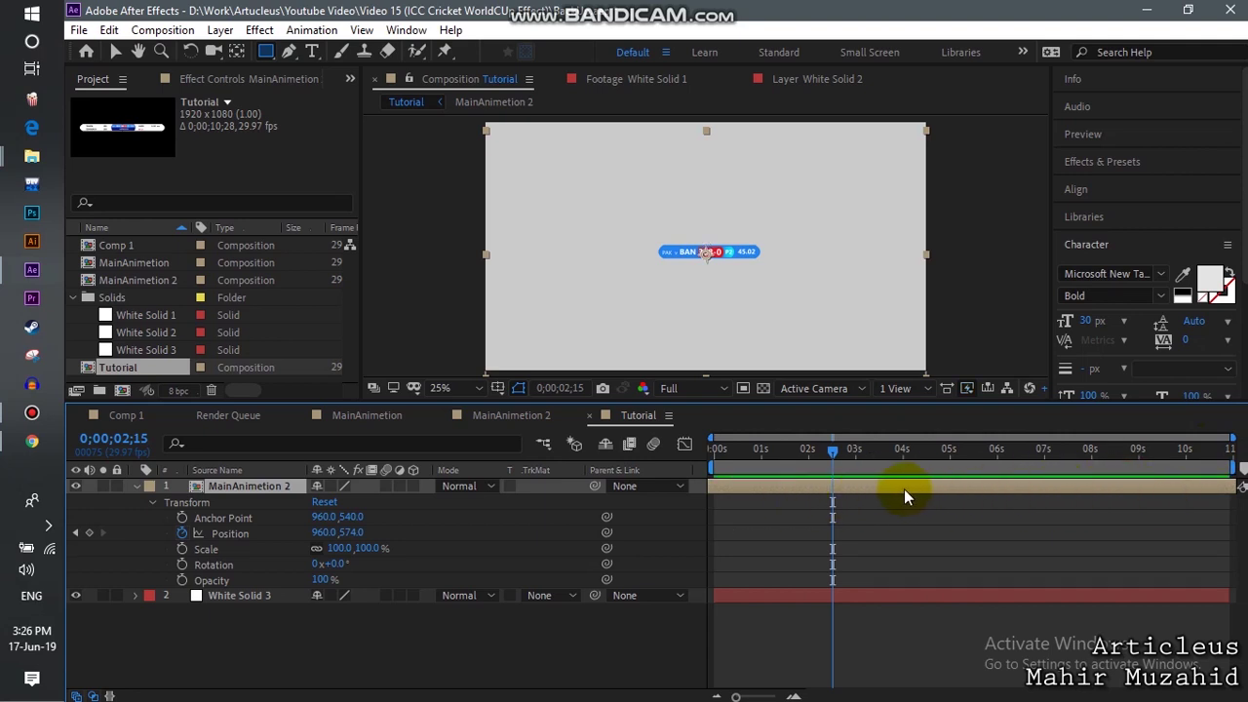
{"action": "key", "text": "ctrl+z"}
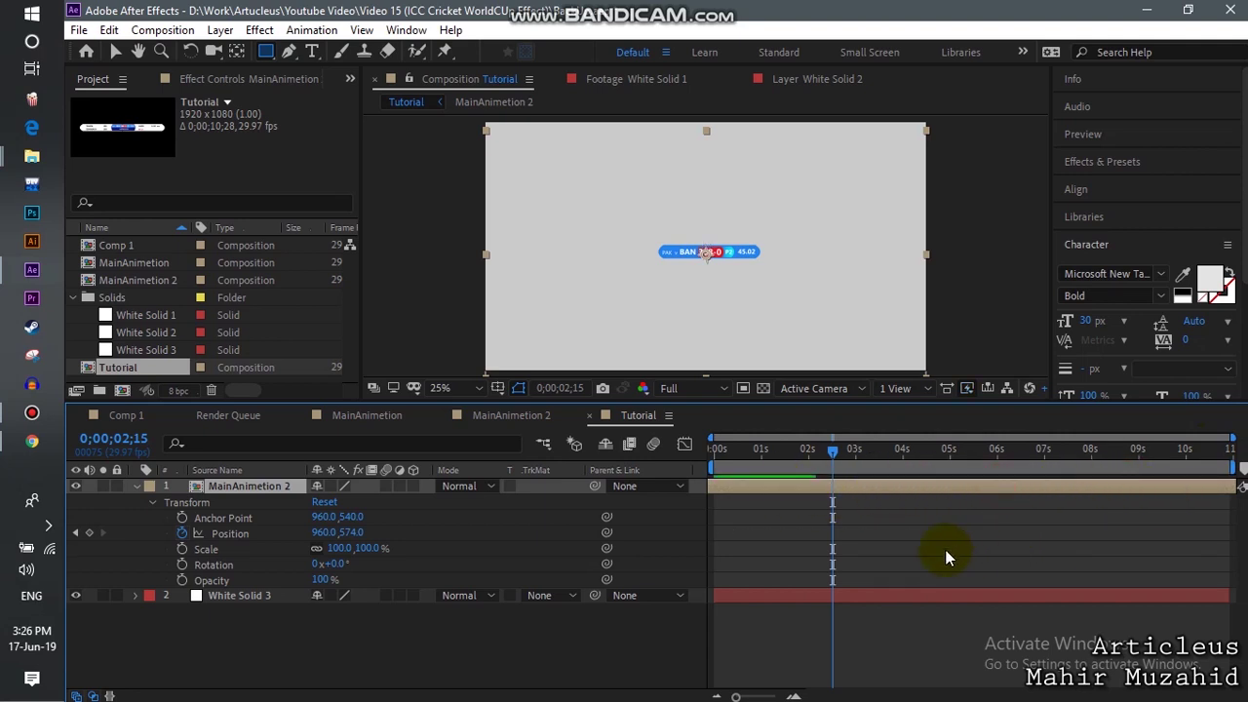
Set MainAnimetion 2's duration to 0;00;08;28 in Composition Settings and reopen Tutorial
{"action": "left_click", "coordinate": [160, 336]}
{"action": "double_click", "coordinate": [138, 280]}
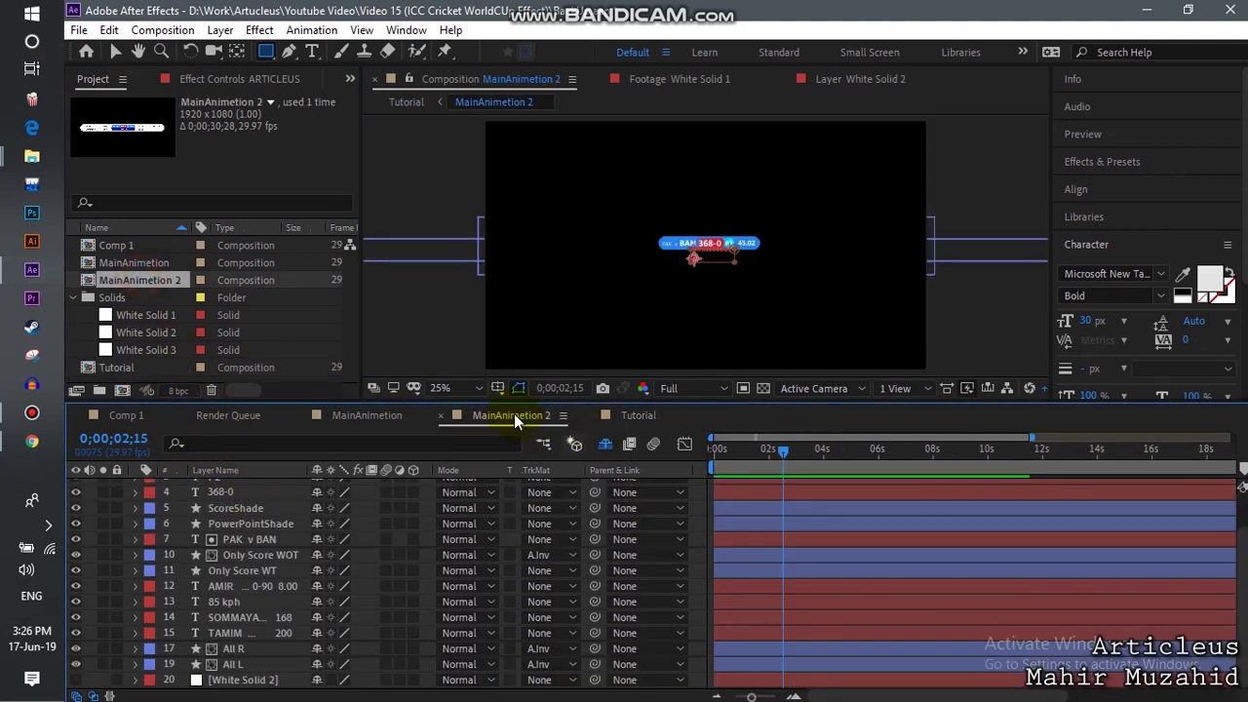
{"action": "right_click", "coordinate": [506, 416]}
{"action": "left_click", "coordinate": [564, 364]}
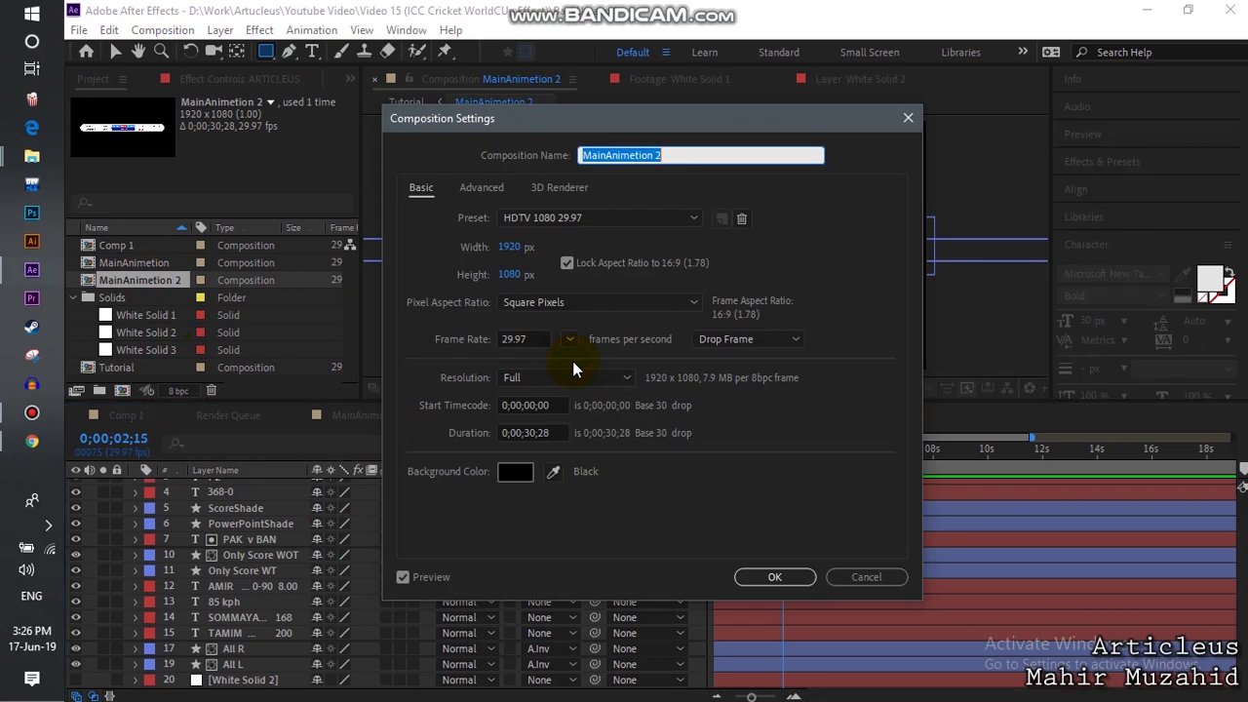
{"action": "left_click", "coordinate": [522, 433]}
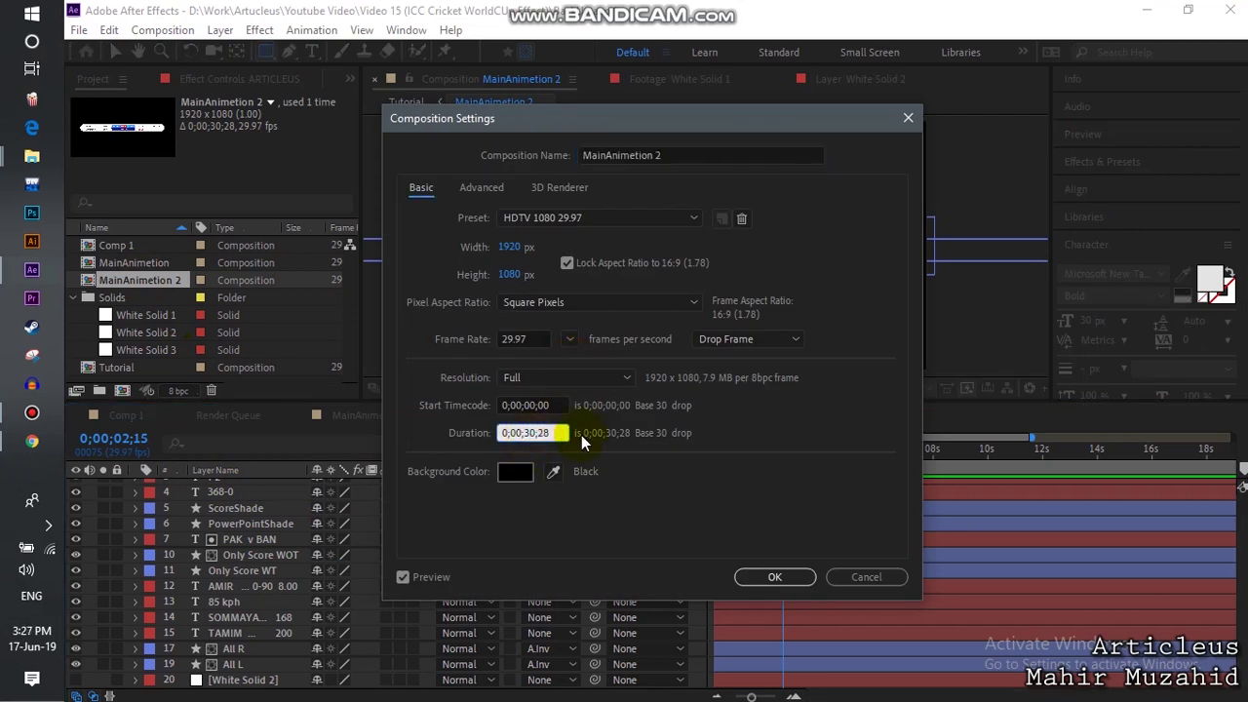
{"action": "key", "text": "Delete"}
{"action": "key", "text": "BackSpace"}
{"action": "type", "text": "8"}
{"action": "left_click", "coordinate": [773, 578]}
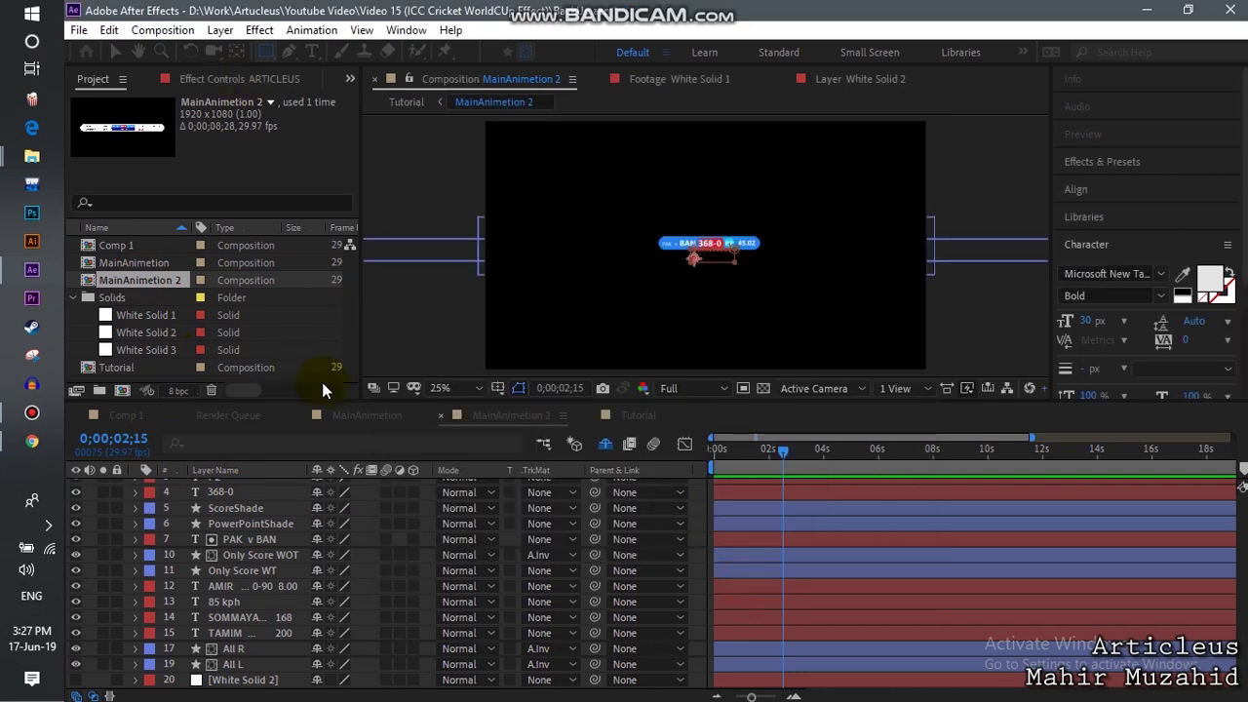
{"action": "double_click", "coordinate": [118, 367]}
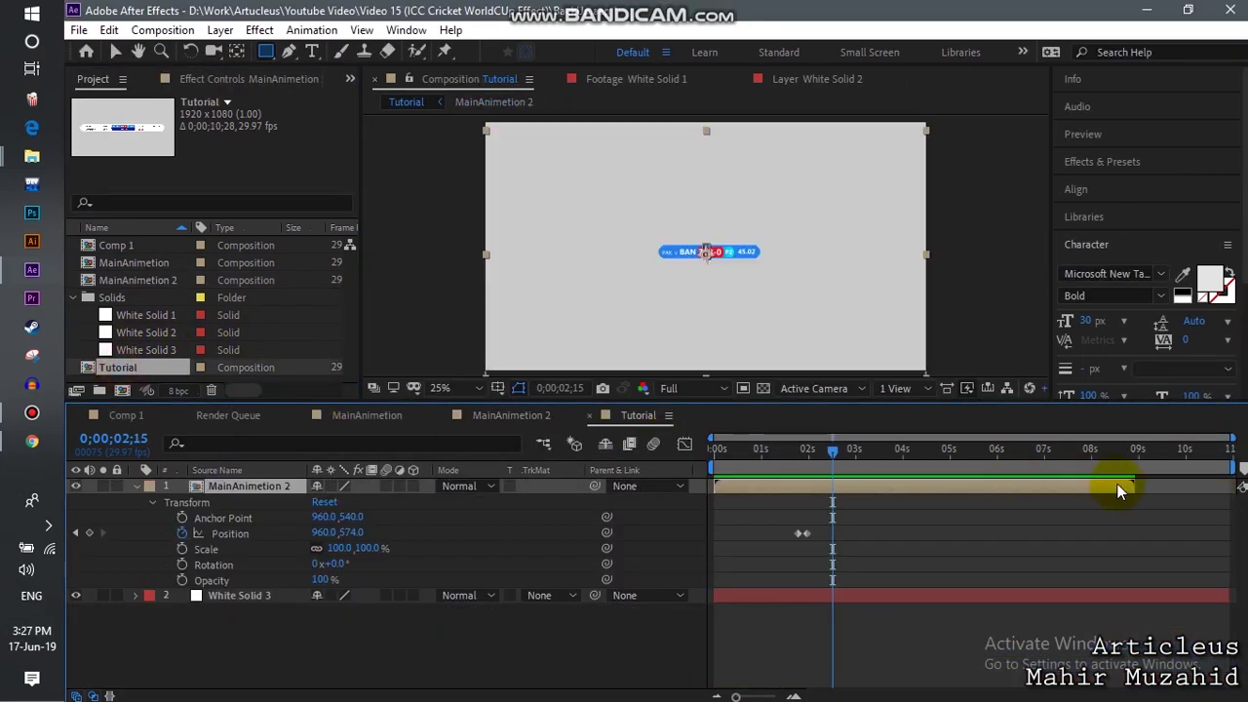
Trim the scoreboard layer's out point to 0;00;02;14
{"action": "left_click", "coordinate": [833, 507]}
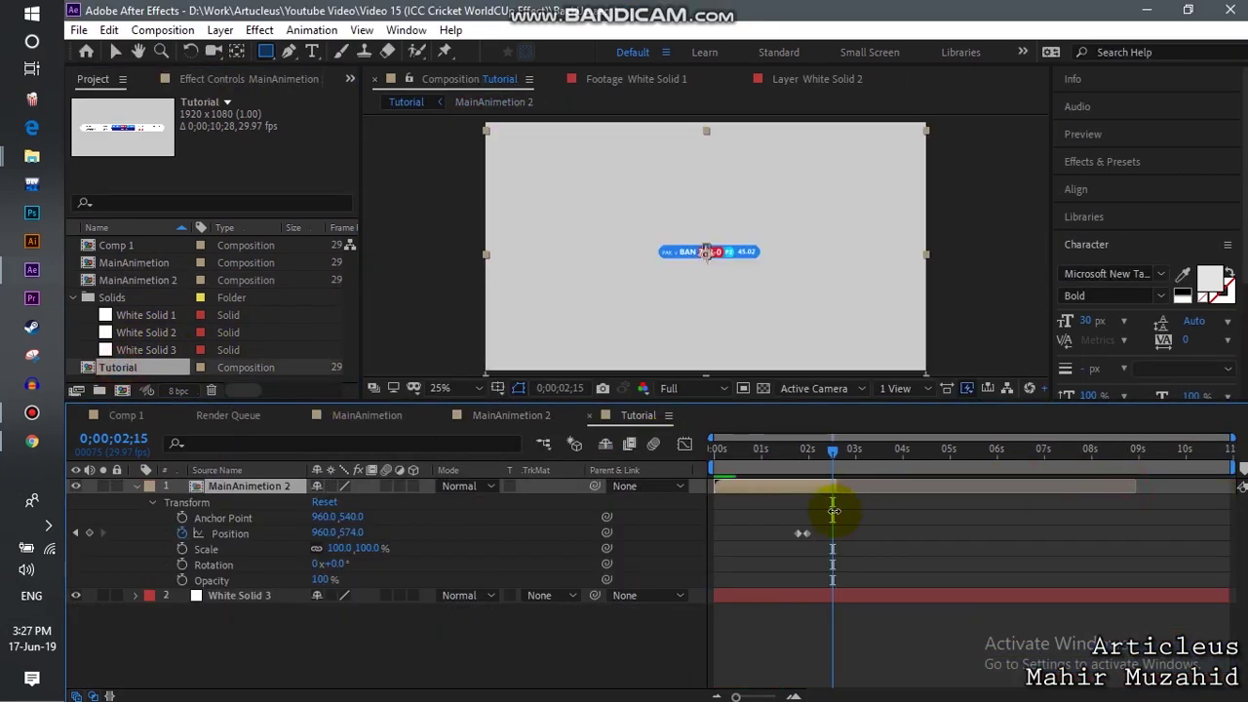
{"action": "left_click", "coordinate": [834, 464]}
{"action": "left_click_drag", "start_coordinate": [832, 465], "coordinate": [825, 495]}
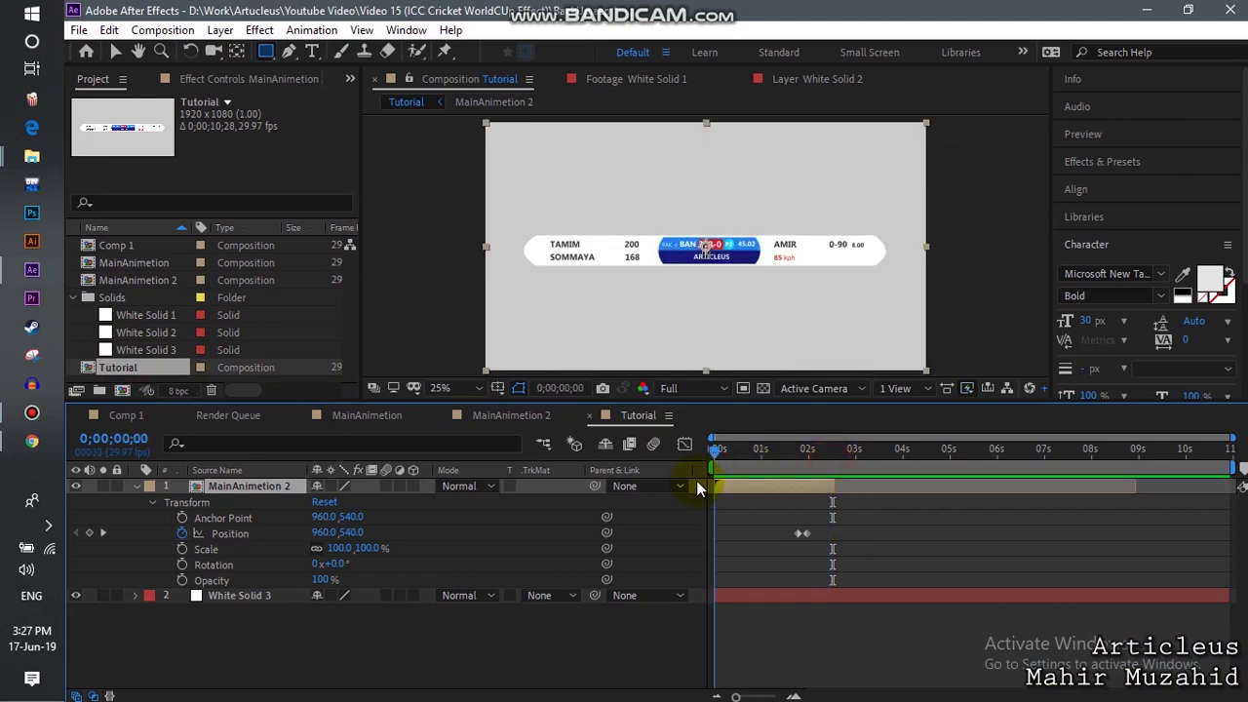
{"action": "left_click", "coordinate": [827, 486]}
{"action": "key", "text": "alt+bracketright"}
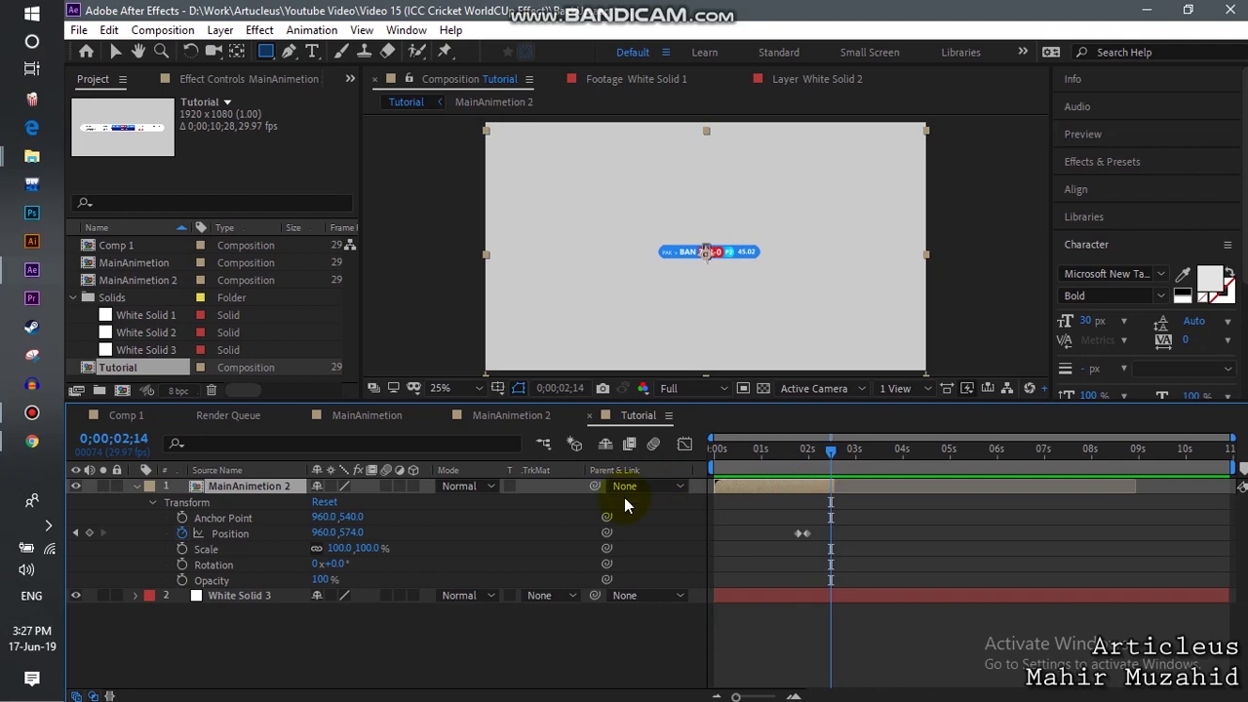
{"action": "right_click", "coordinate": [254, 486]}
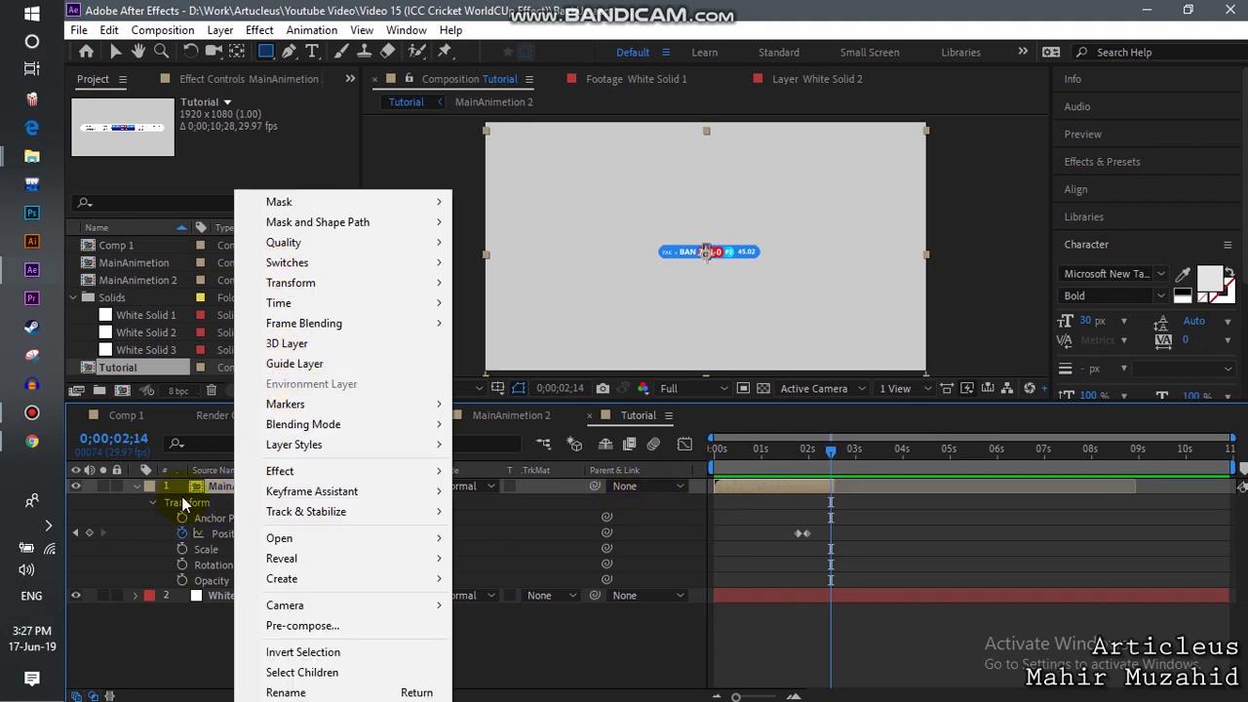
{"action": "left_click", "coordinate": [212, 488]}
Duplicate the scoreboard layer and time-reverse the top copy
{"action": "key", "text": "ctrl+d"}
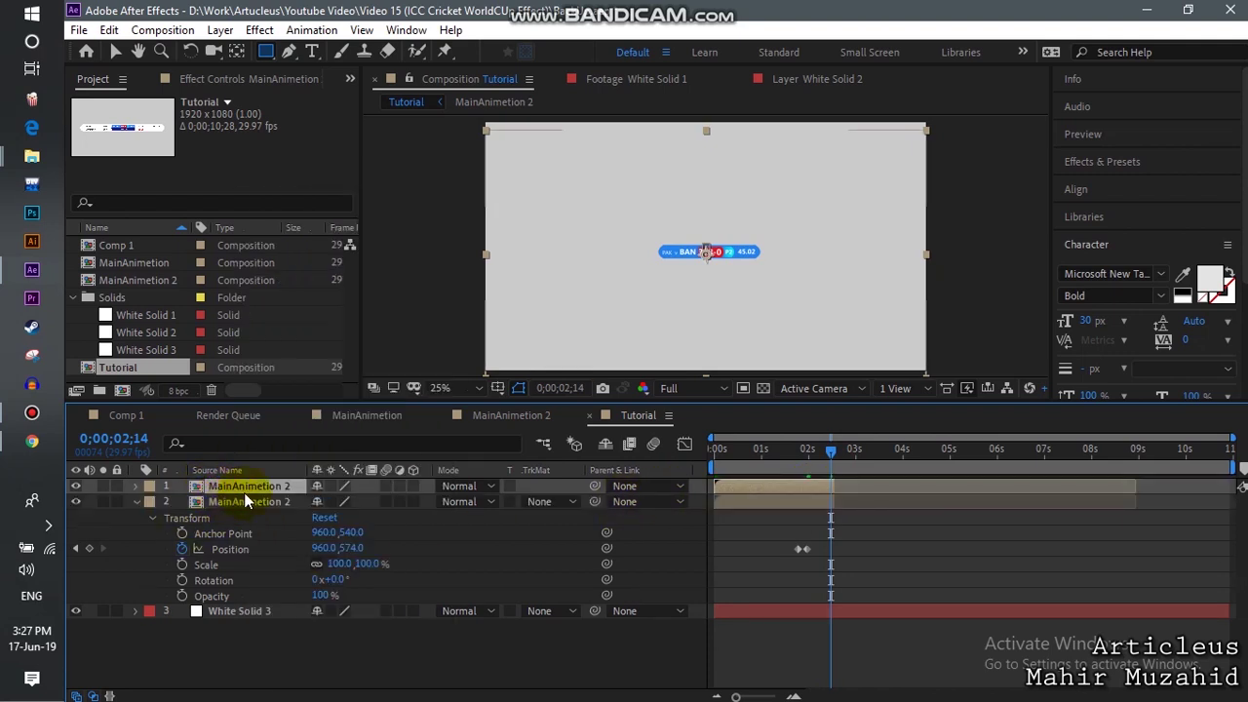
{"action": "left_click", "coordinate": [135, 505]}
{"action": "right_click", "coordinate": [250, 492]}
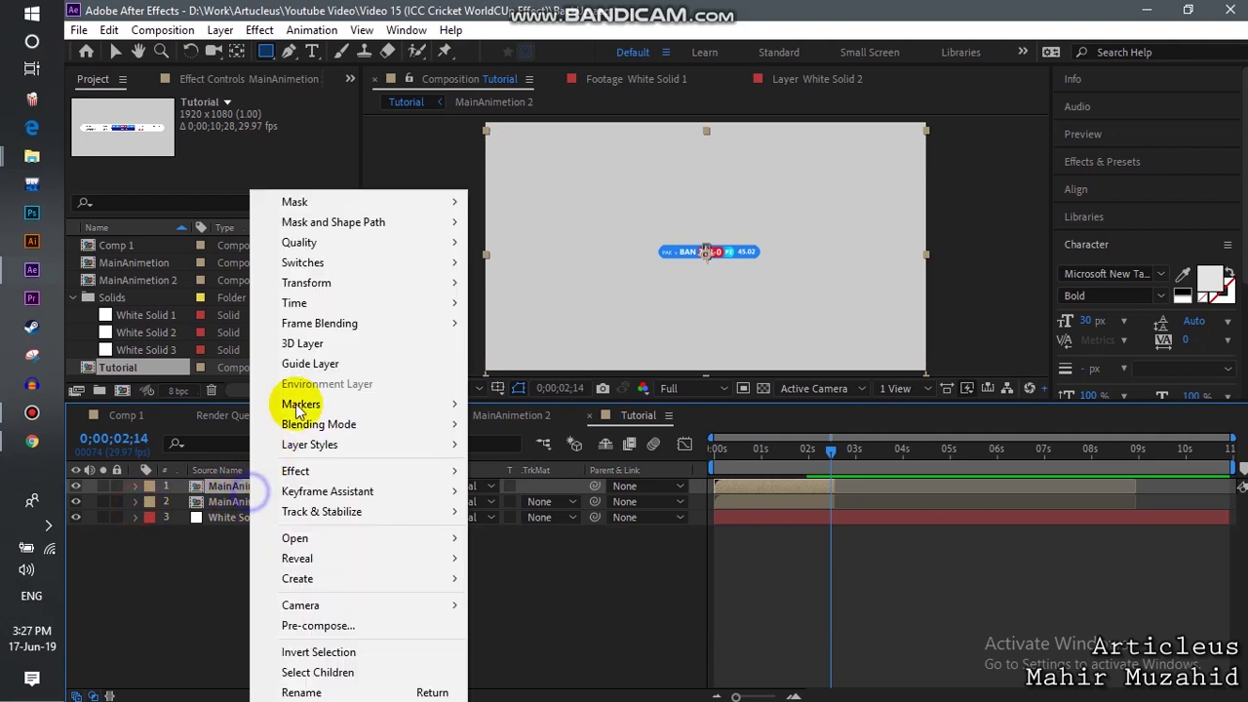
{"action": "mouse_move", "coordinate": [305, 303]}
{"action": "mouse_move", "coordinate": [444, 302]}
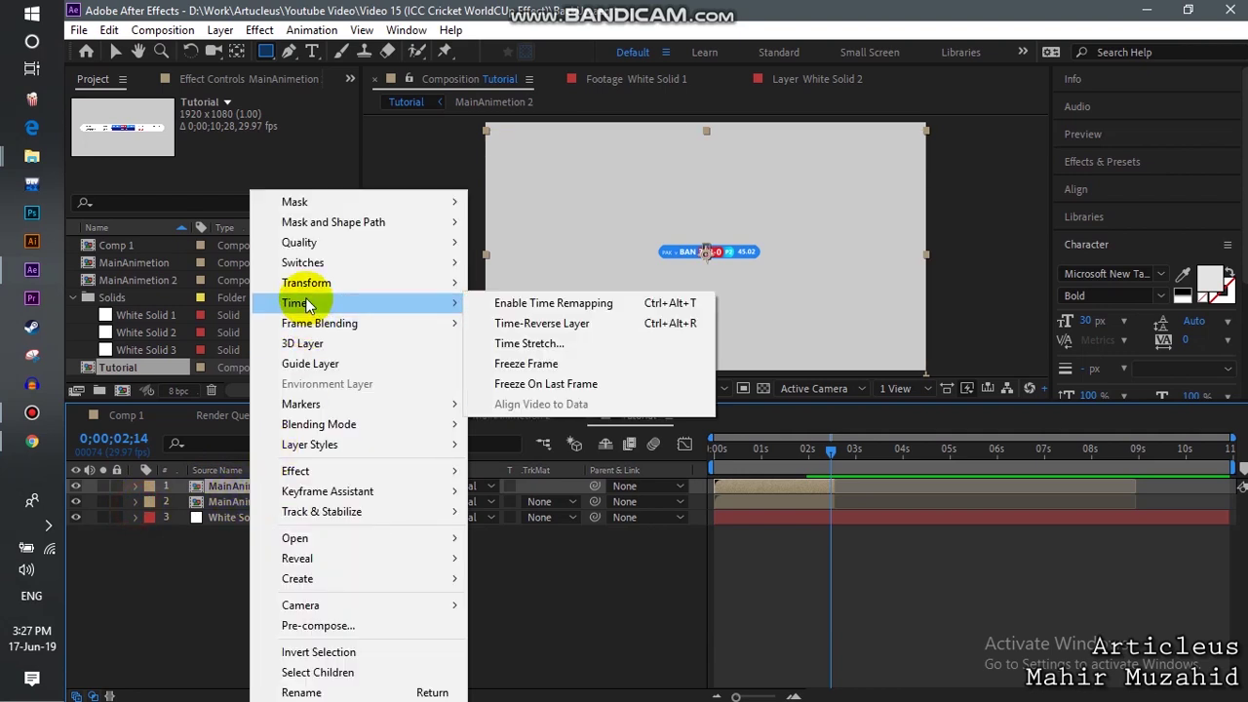
{"action": "left_click", "coordinate": [539, 323]}
Slide the reversed scoreboard copy so it starts at 0;00;02;14
{"action": "left_click", "coordinate": [752, 486]}
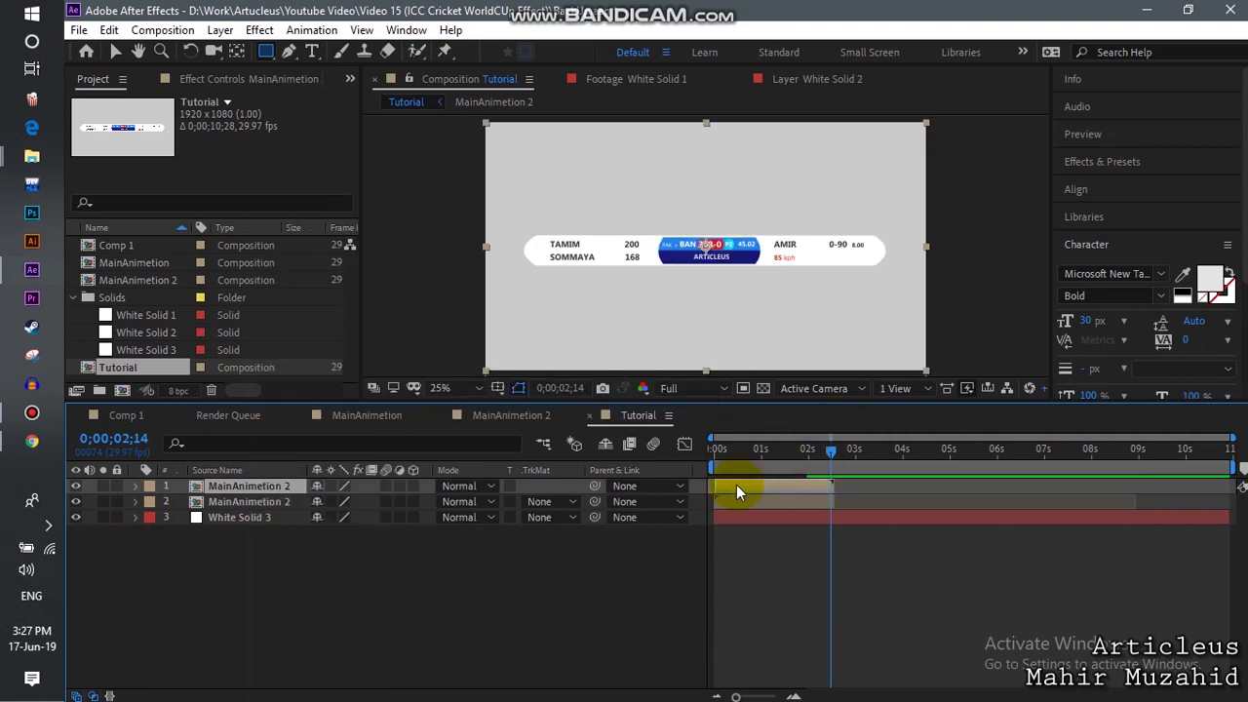
{"action": "left_click_drag", "start_coordinate": [737, 484], "coordinate": [849, 483]}
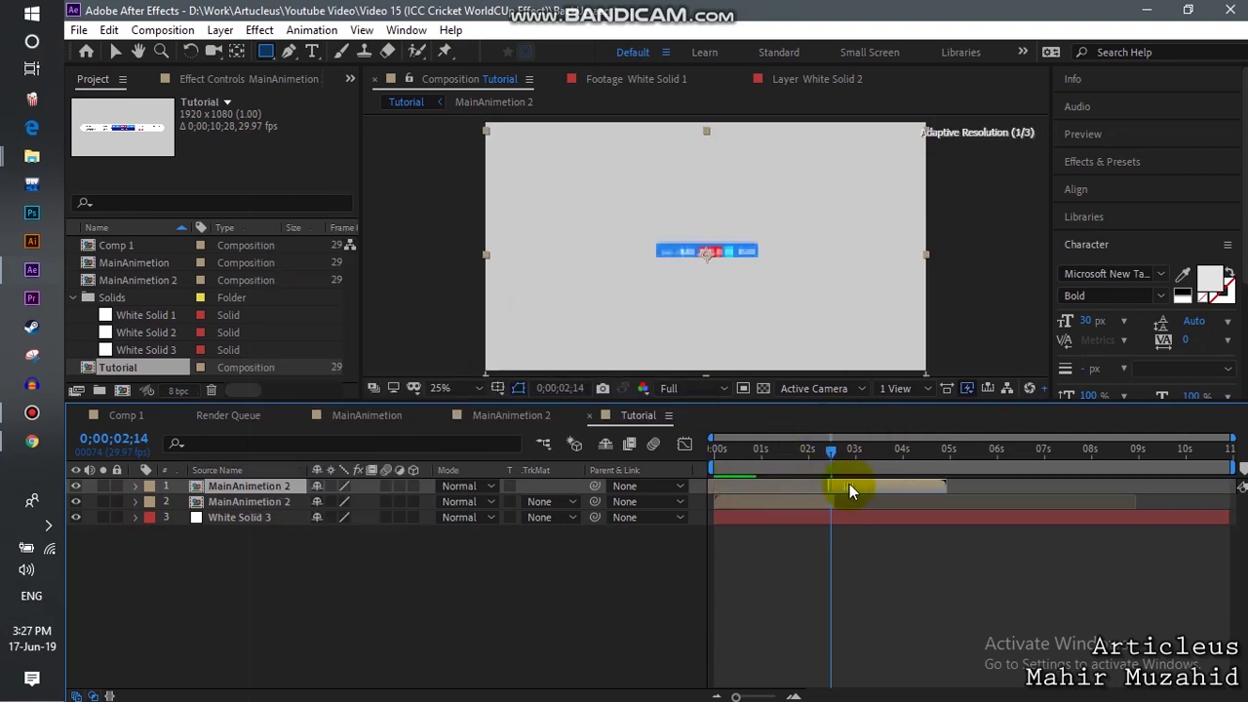
{"action": "left_click", "coordinate": [305, 491]}
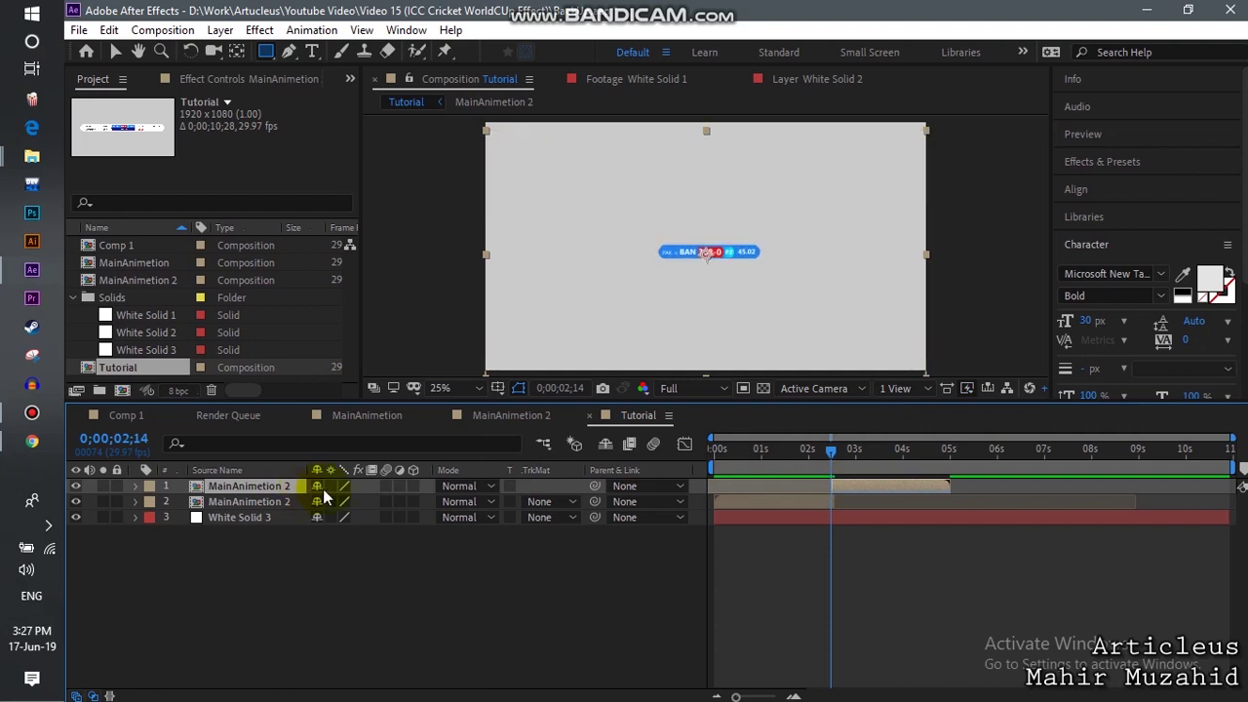
Preview the in-and-out animation from the start to about four seconds
{"action": "left_click_drag", "start_coordinate": [818, 452], "coordinate": [802, 452]}
{"action": "key", "text": "space"}
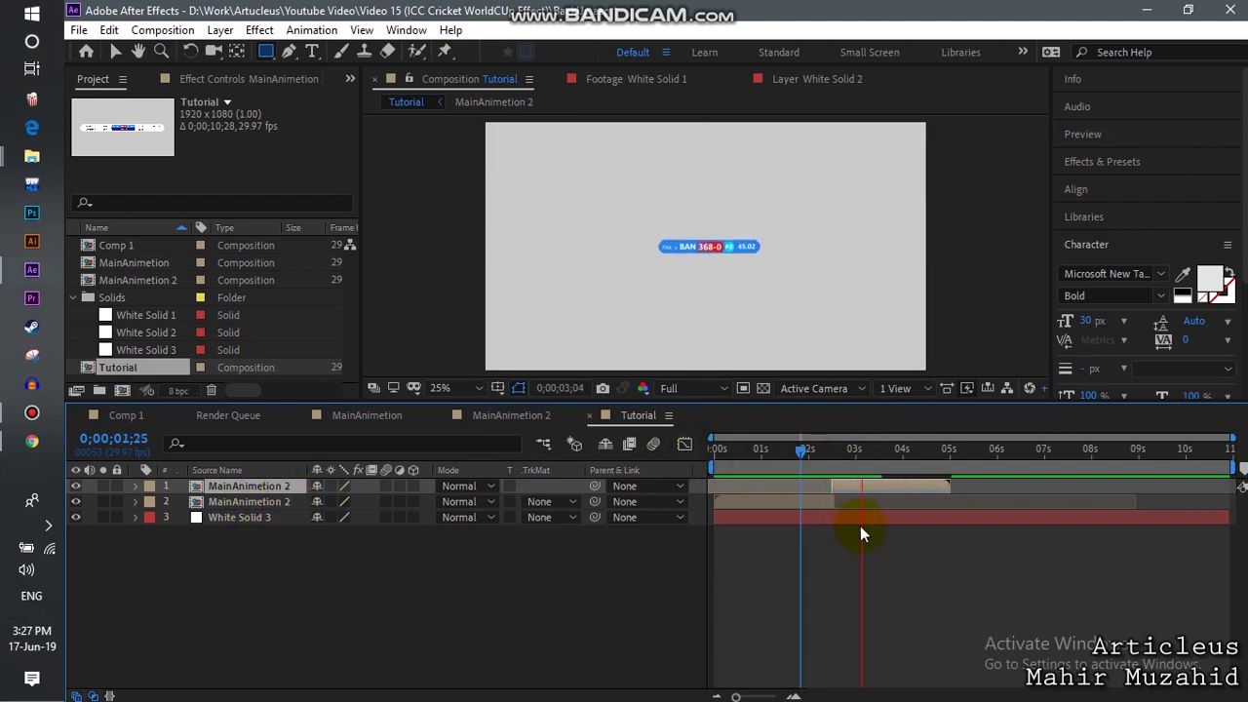
{"action": "key", "text": "Home"}
{"action": "key", "text": "space"}
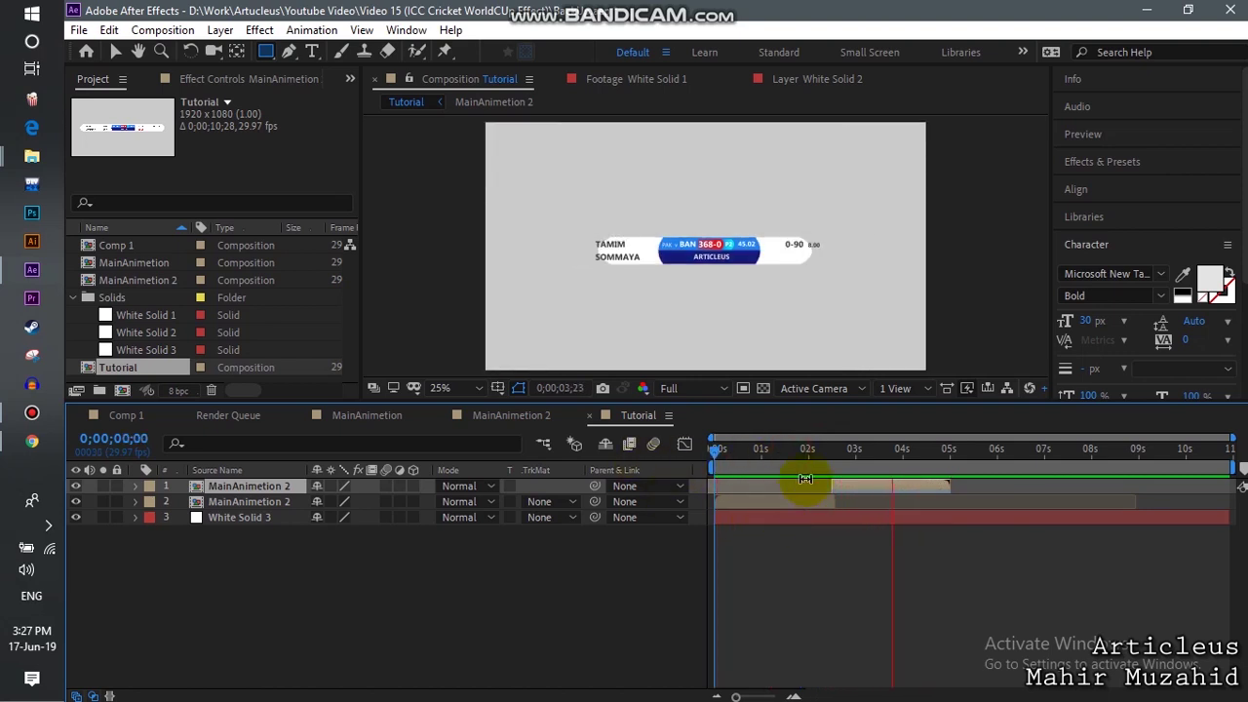
{"action": "left_click_drag", "start_coordinate": [885, 451], "coordinate": [921, 459]}
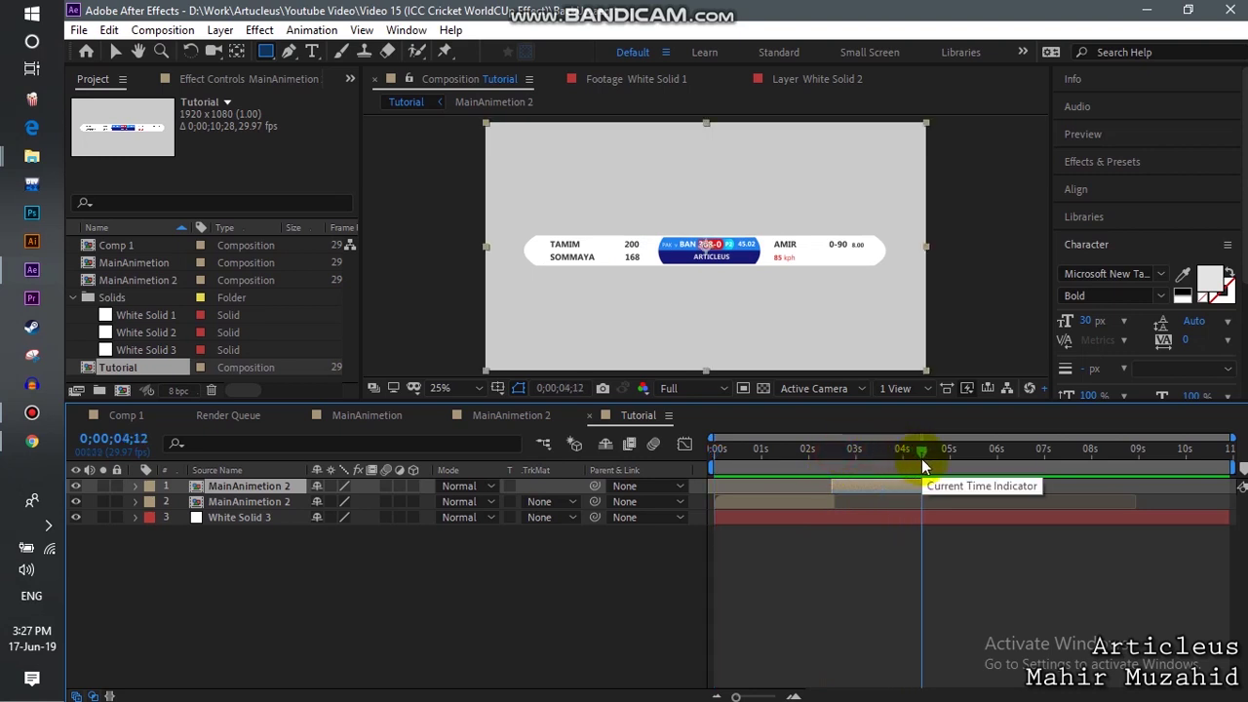